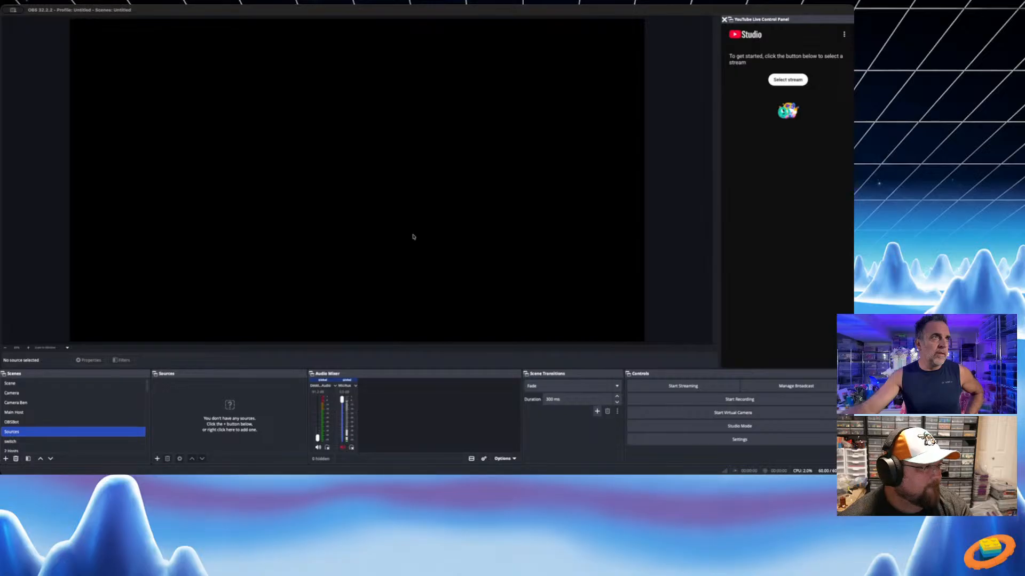
Add the alignment table image as a source in the Sources scene and set its transform size to 1920 × 1080
click(431, 172)
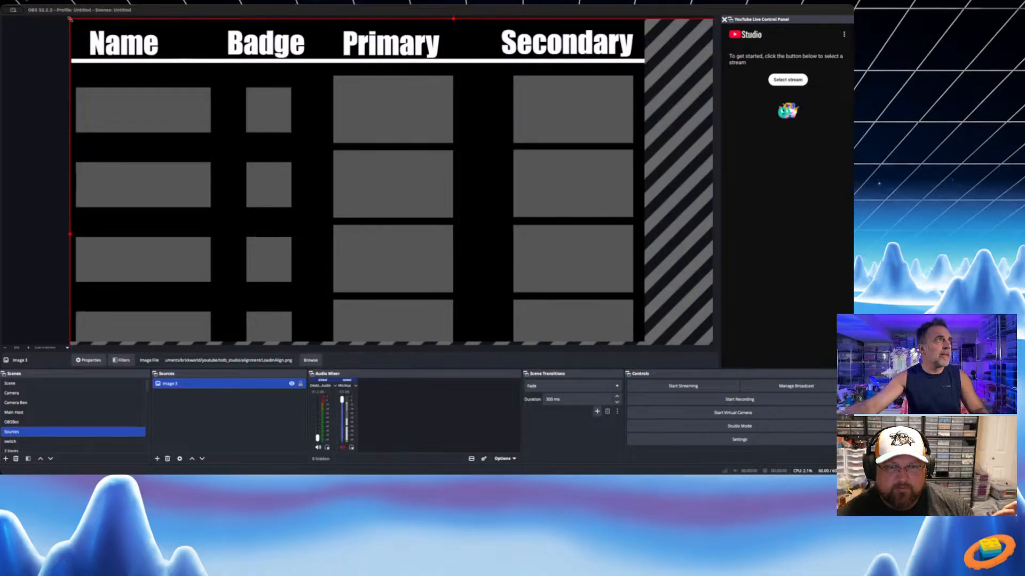
drag(70, 19, 175, 98)
drag(255, 142, 154, 68)
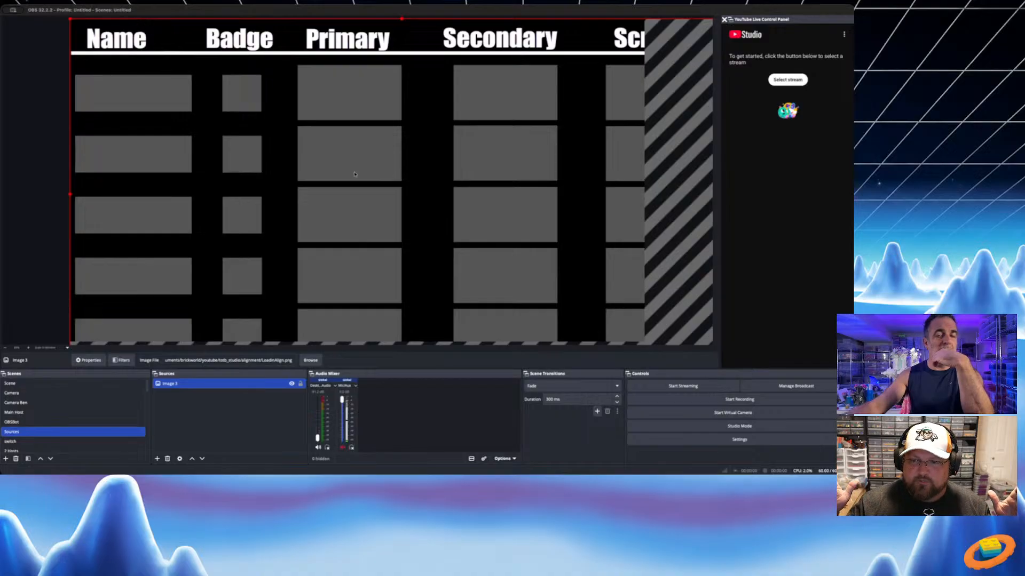
text(1440)
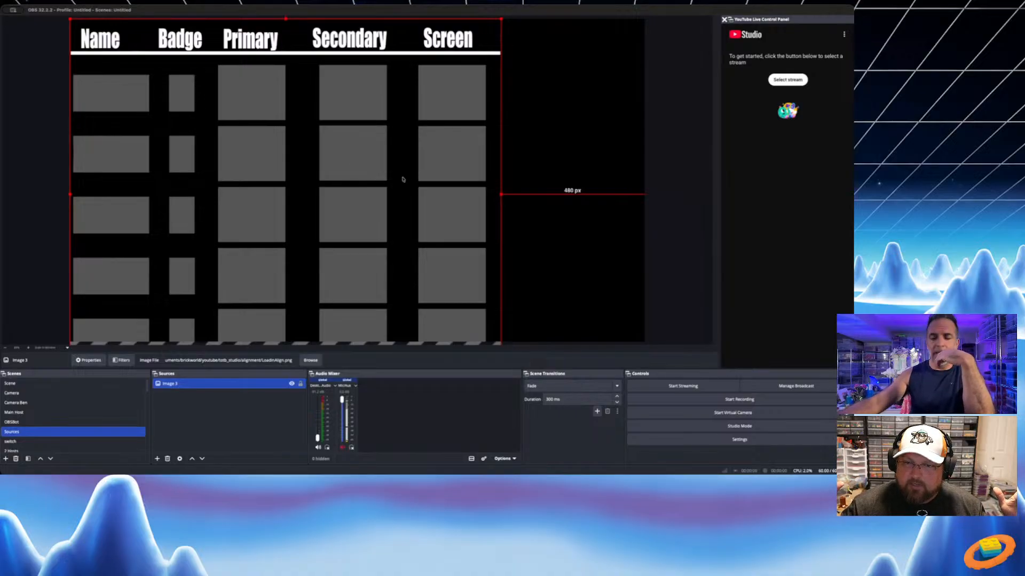
text(1920)
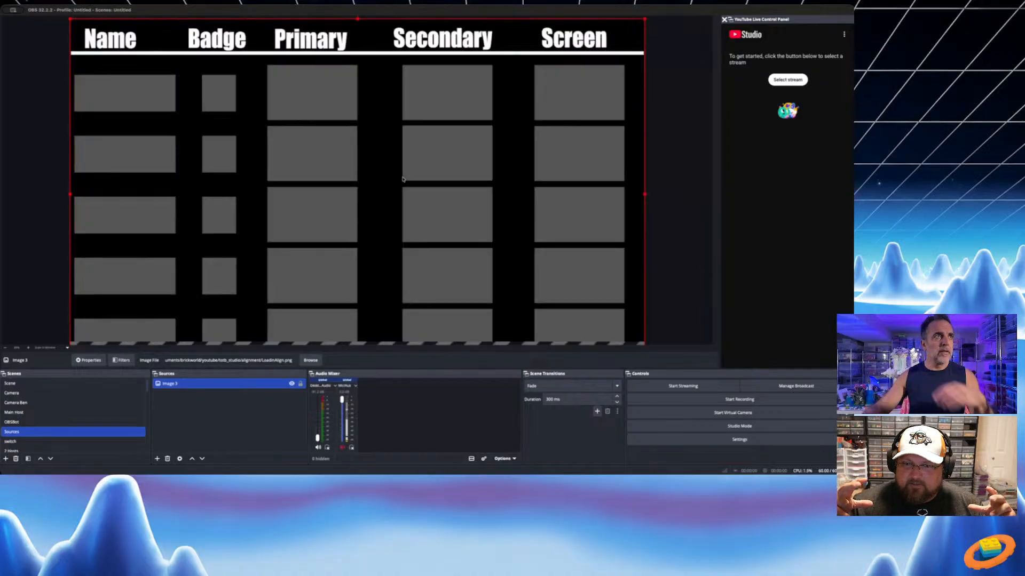
text(1080)
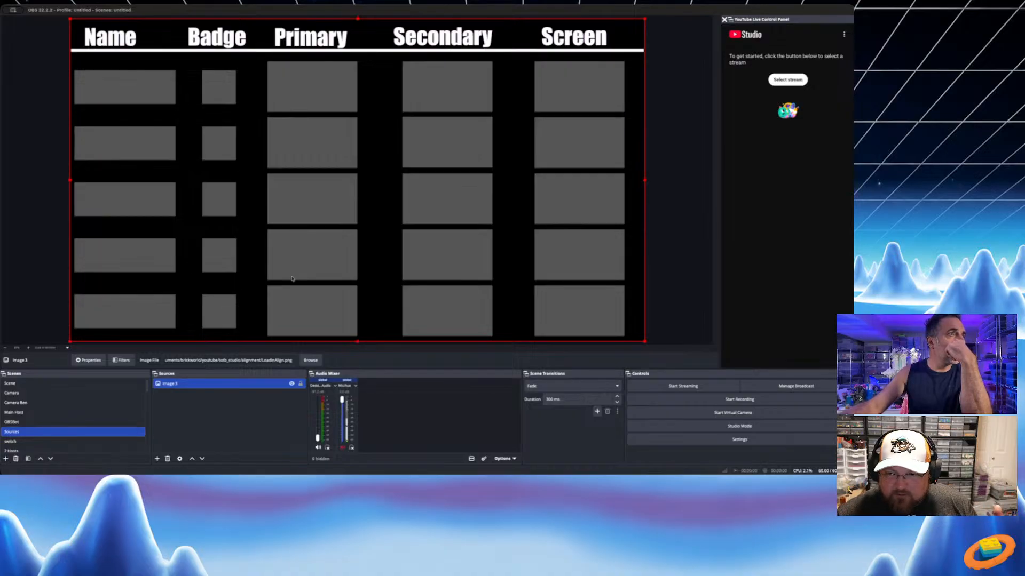
Add a FreeType 2 text source with the co-host's first name in capitals, scaled down to fit the second Name box
click(460, 174)
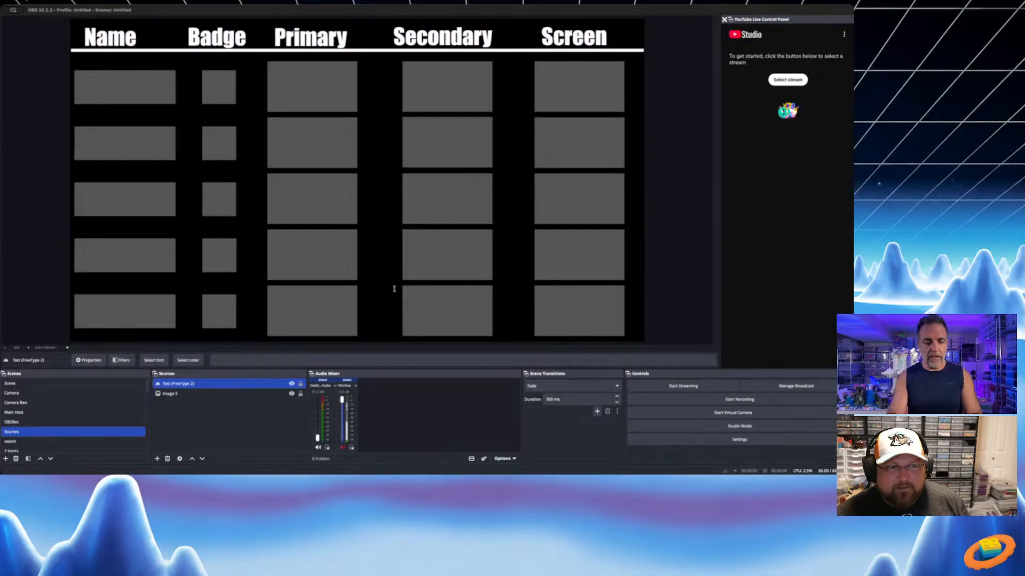
text(B)
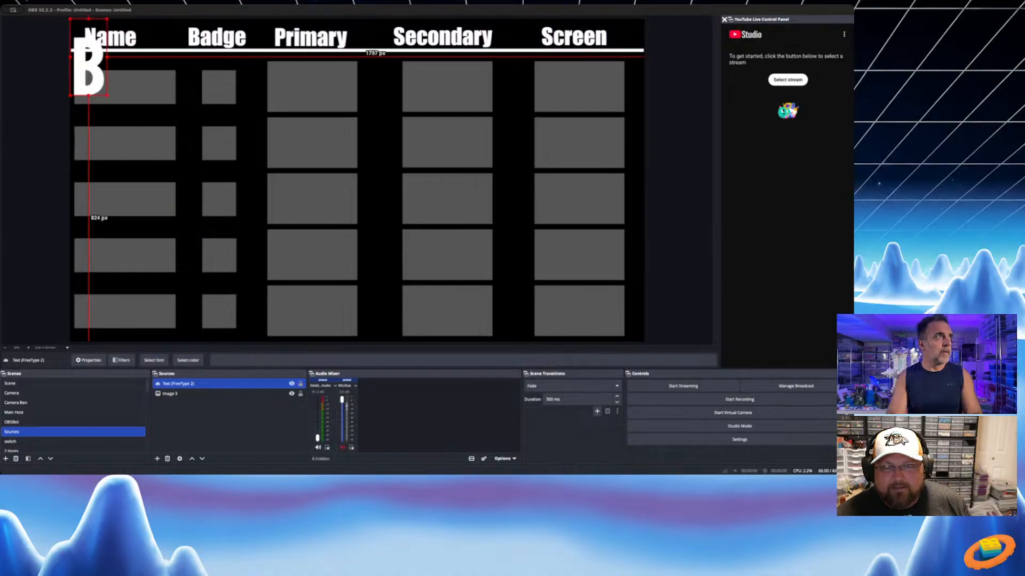
text(EN)
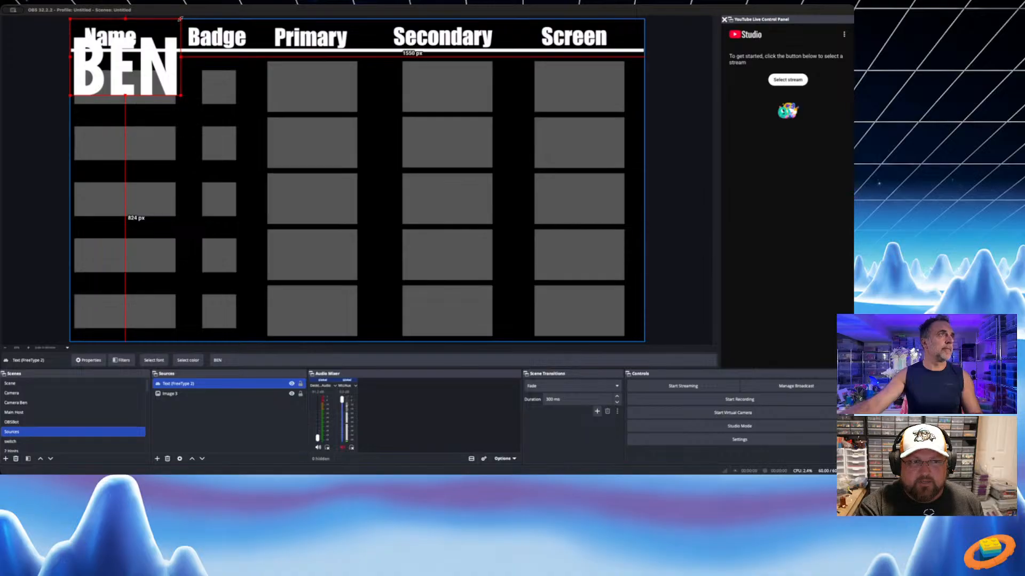
drag(181, 19, 137, 143)
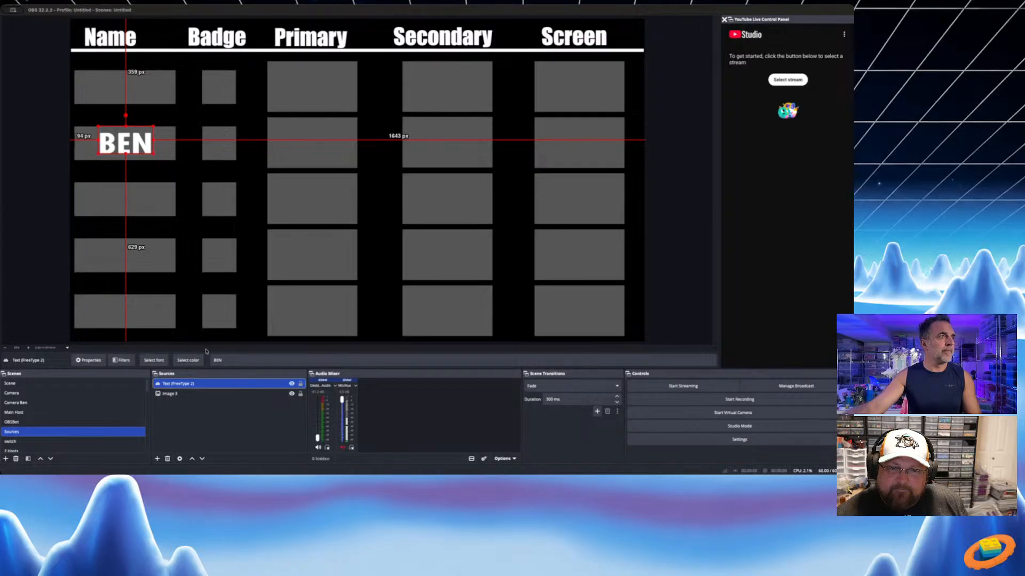
Rename the new text source after the co-host's first name
key(F2)
text(Ben)
key(Return)
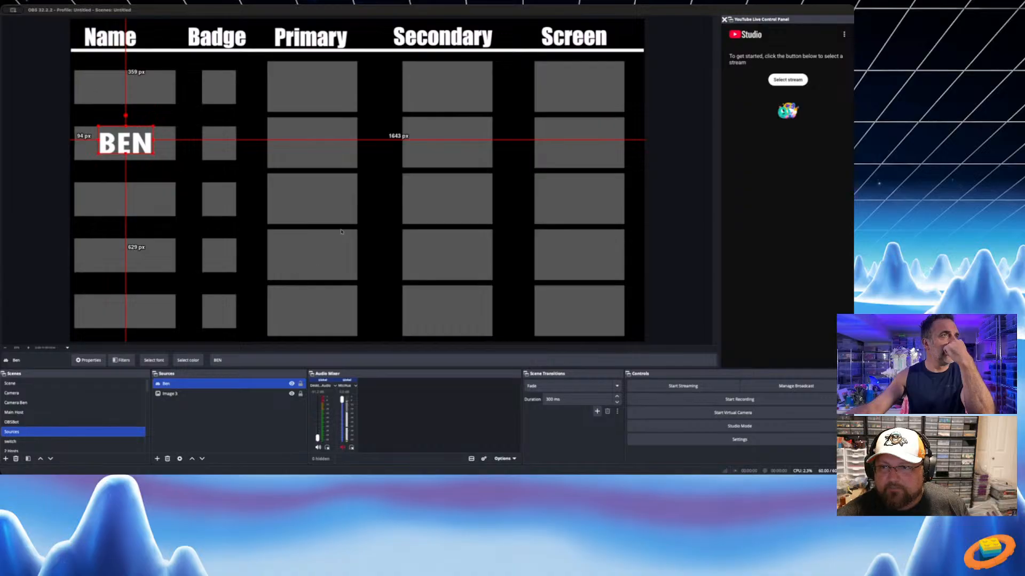
click(430, 173)
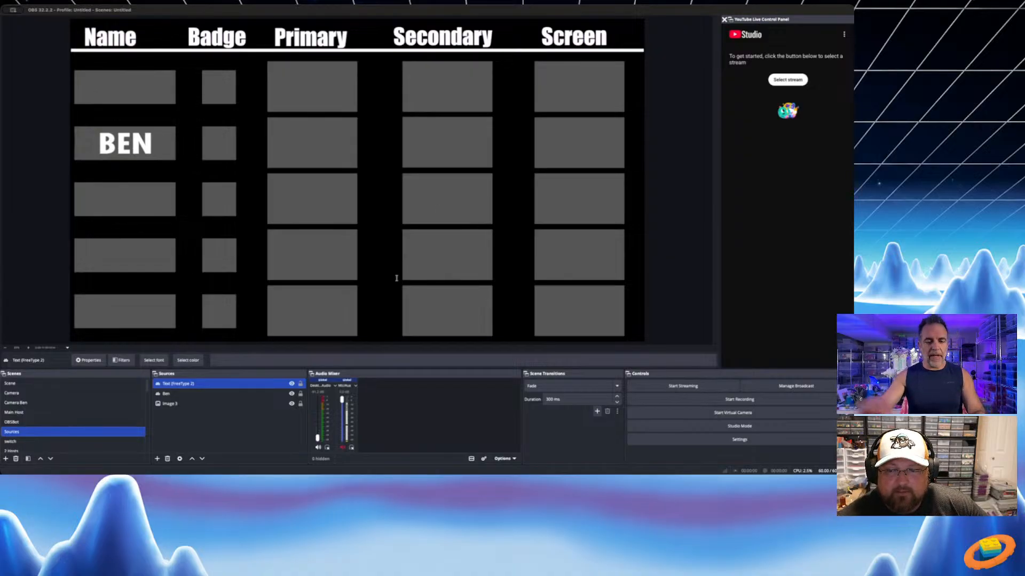
text(MARK)
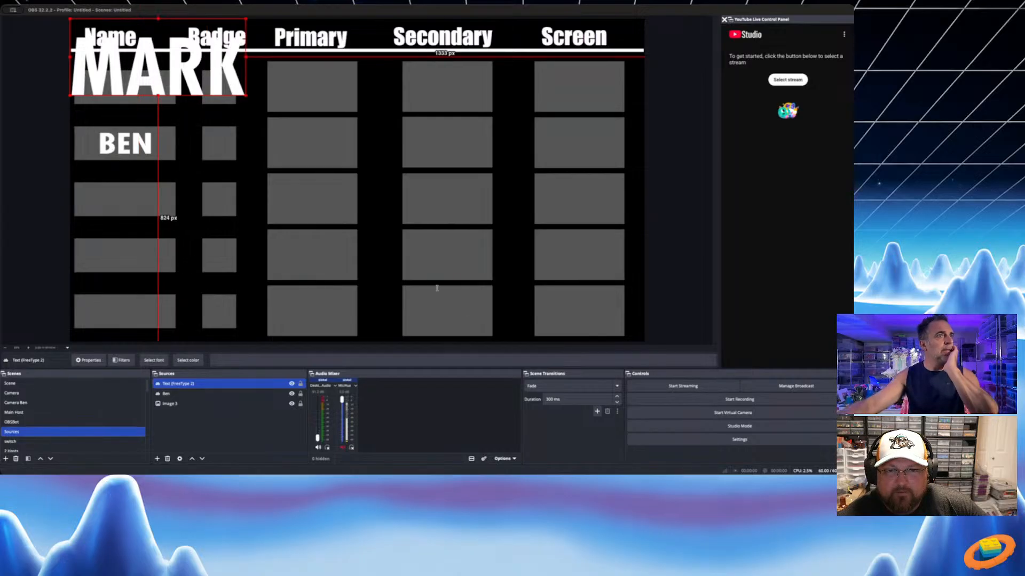
click(126, 143)
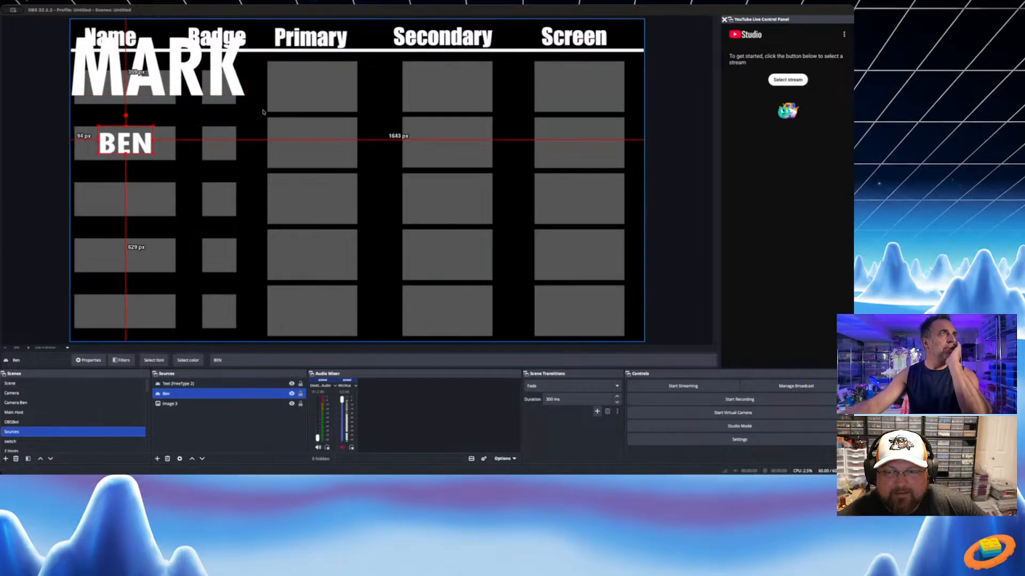
click(205, 85)
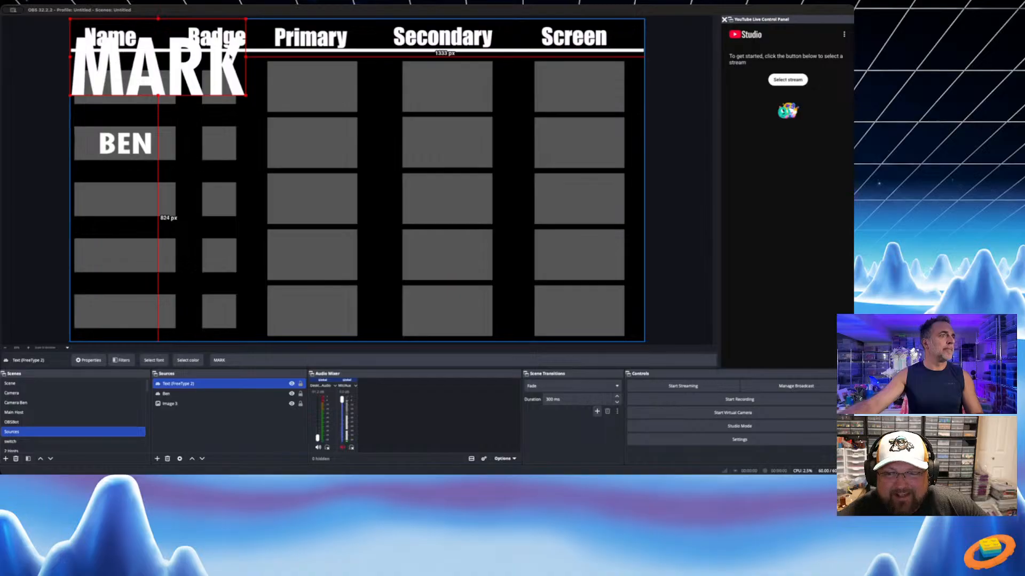
drag(247, 17, 154, 91)
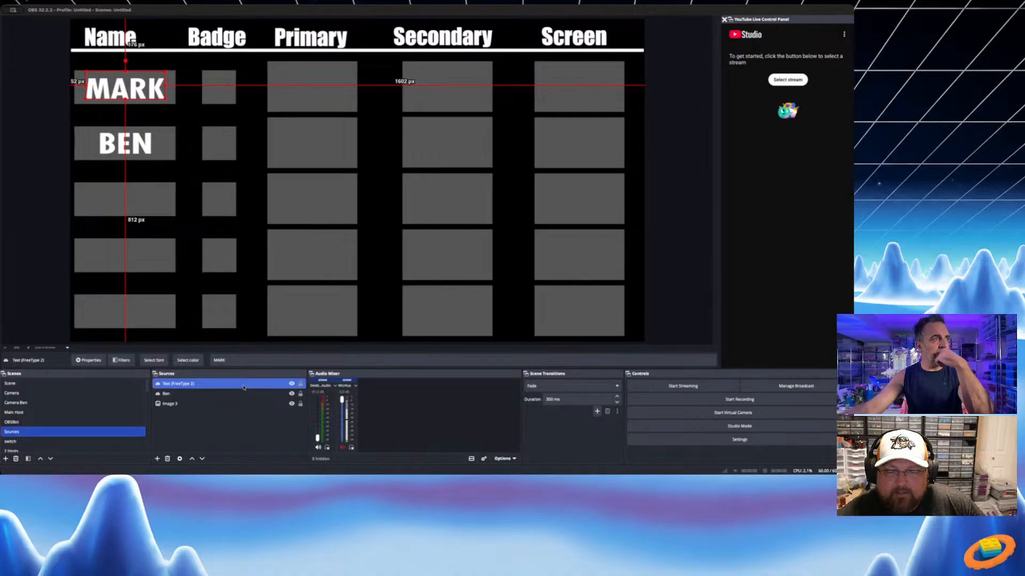
click(167, 459)
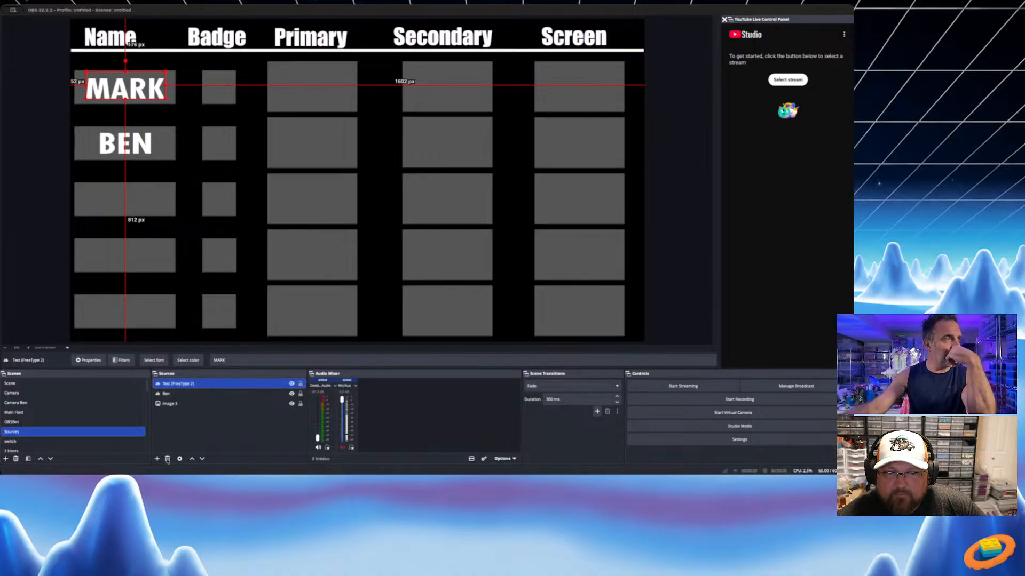
click(448, 162)
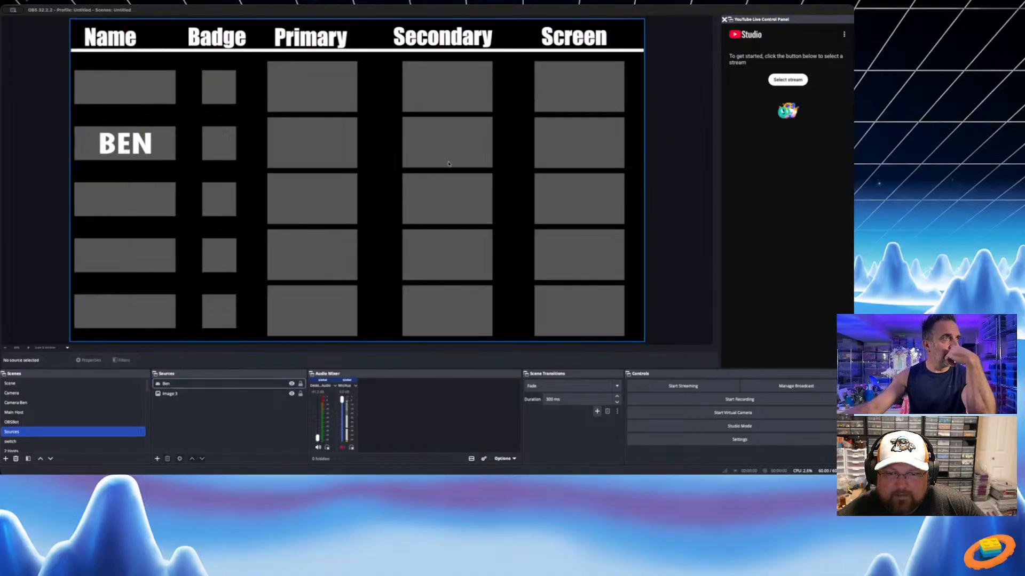
Duplicate the co-host's name text source and change the copy's text to the host's first name in capitals
click(224, 383)
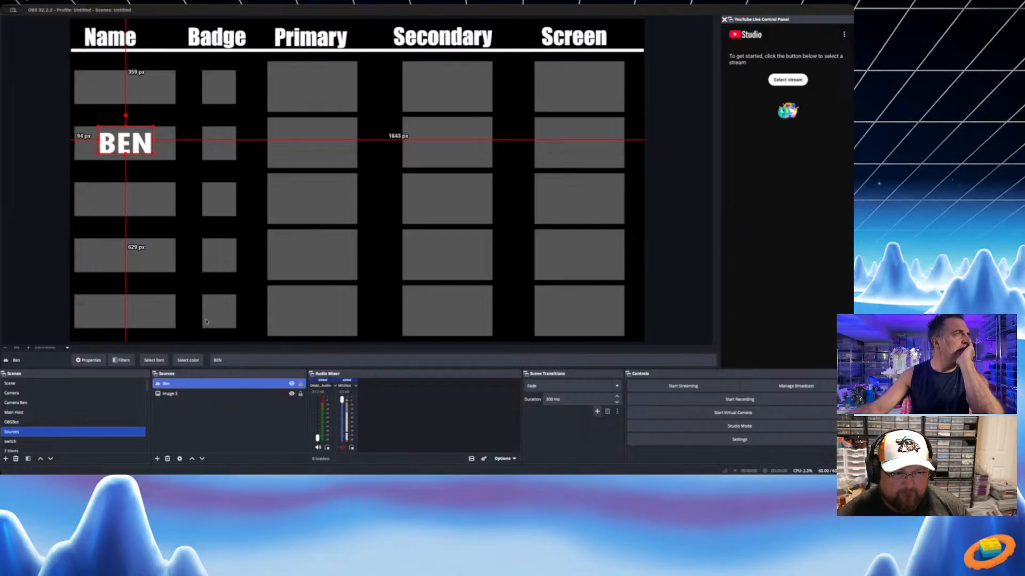
key(ctrl+v)
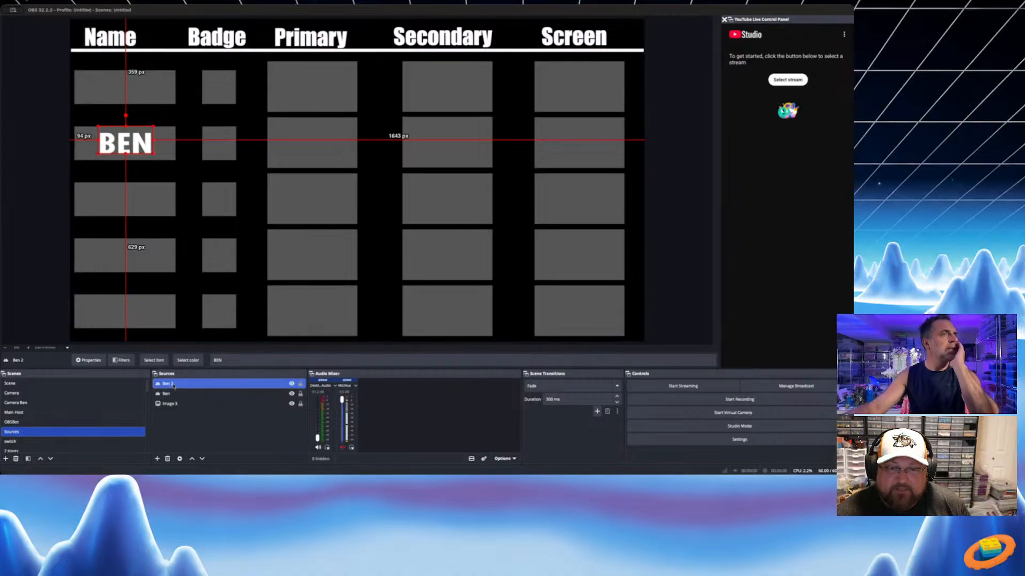
drag(372, 275, 345, 273)
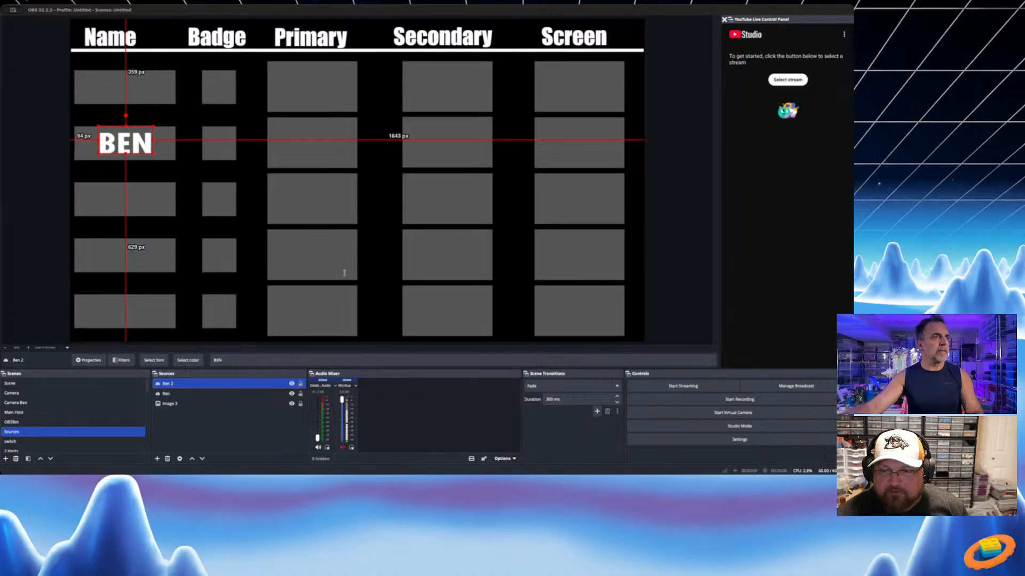
text(Mark)
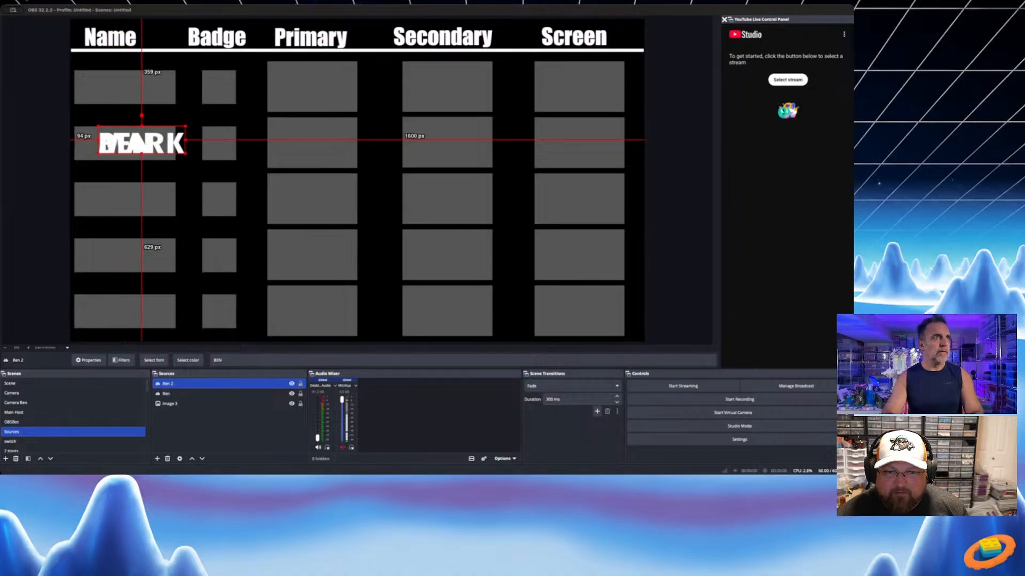
click(531, 323)
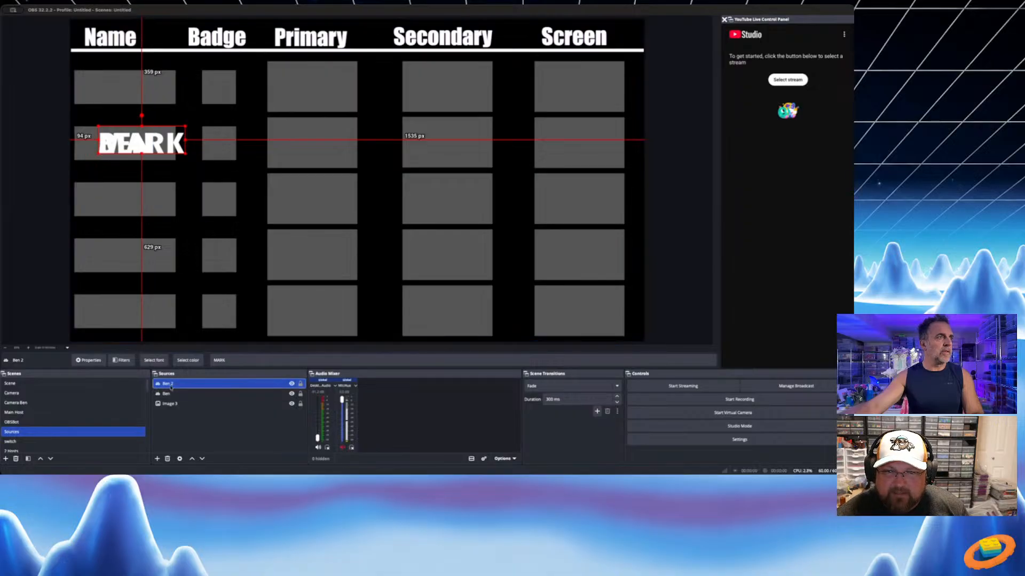
Rename the duplicated text source after the host and center its text in the first Name box
key(F2)
text(Mark)
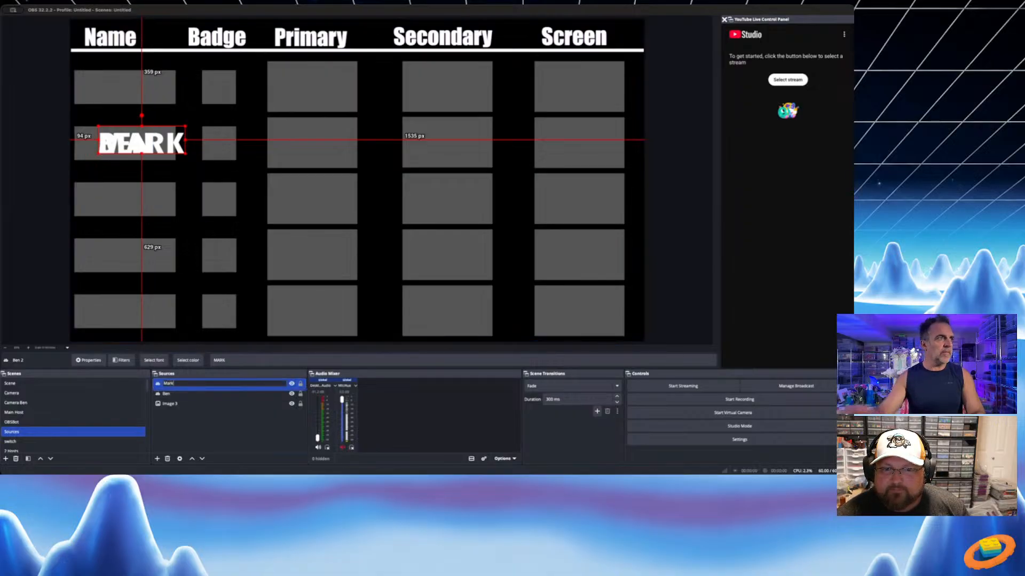
key(Return)
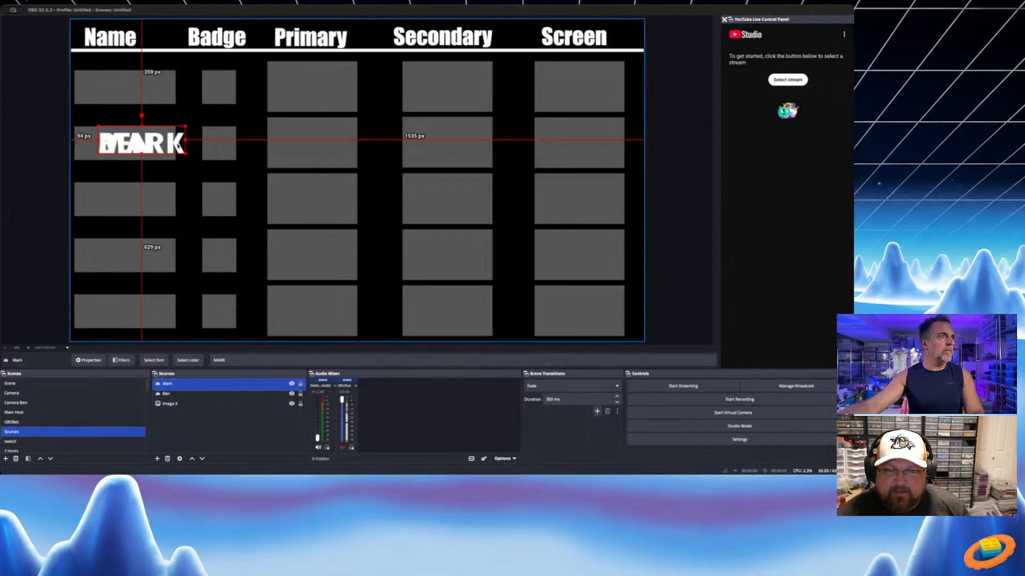
drag(176, 143, 161, 88)
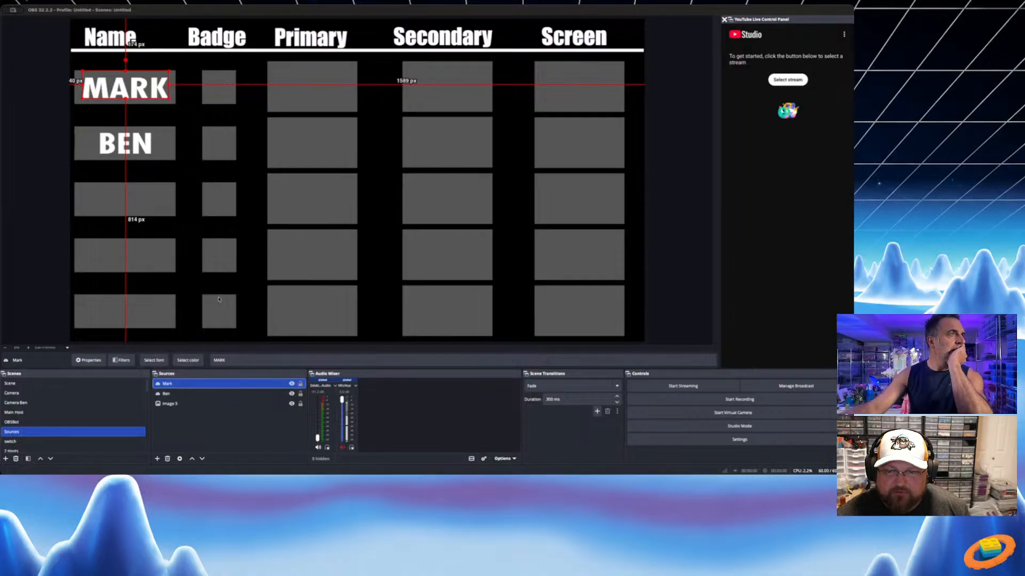
Paste another duplicate of the co-host's name text source and set its text to BRICK.DAD
key(ctrl+v)
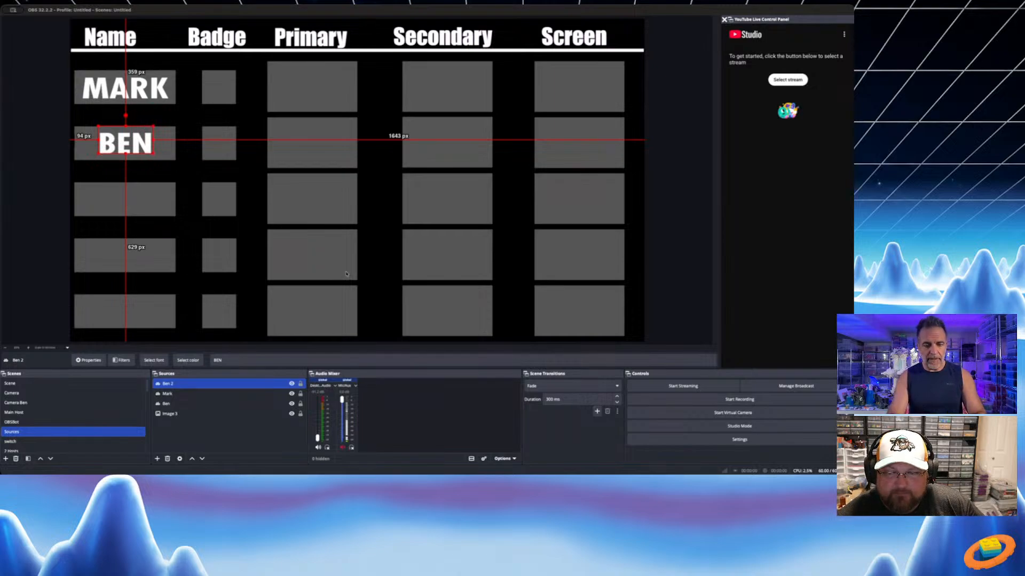
text(BRICK)
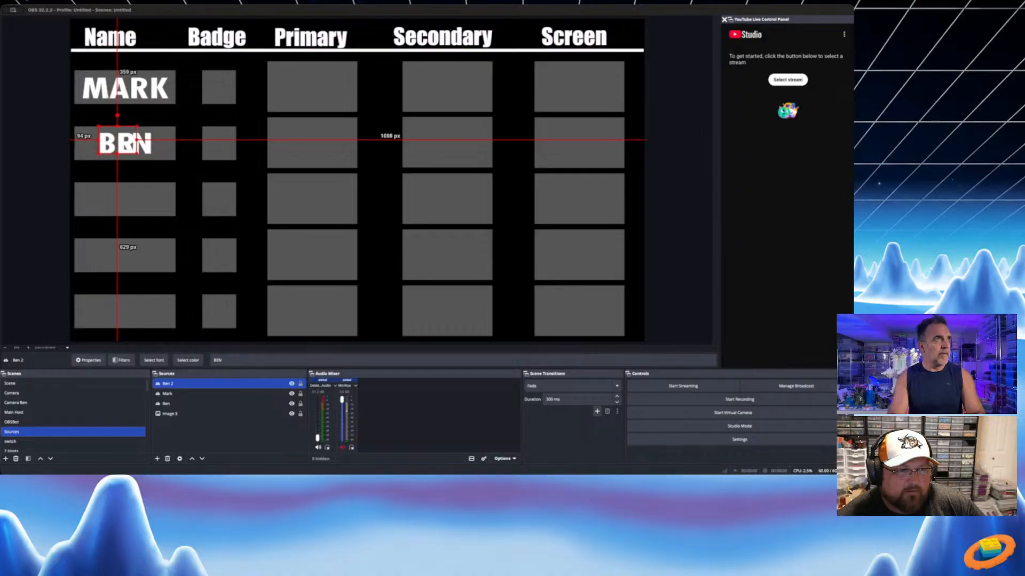
text(.DAD)
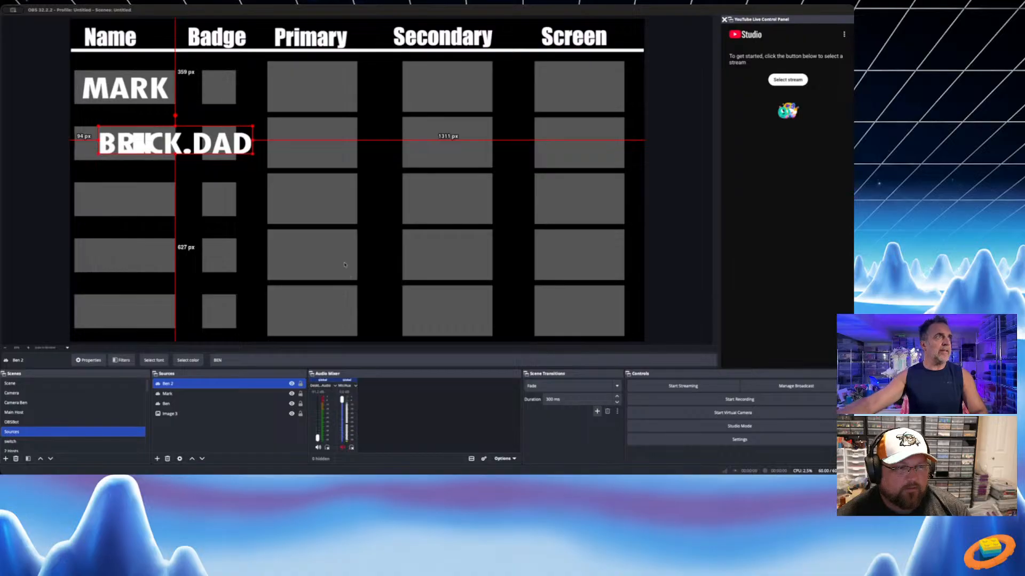
click(298, 217)
Reset the BRICK.DAD text's transform and scale it down to about the width of a Name box
drag(229, 161, 174, 215)
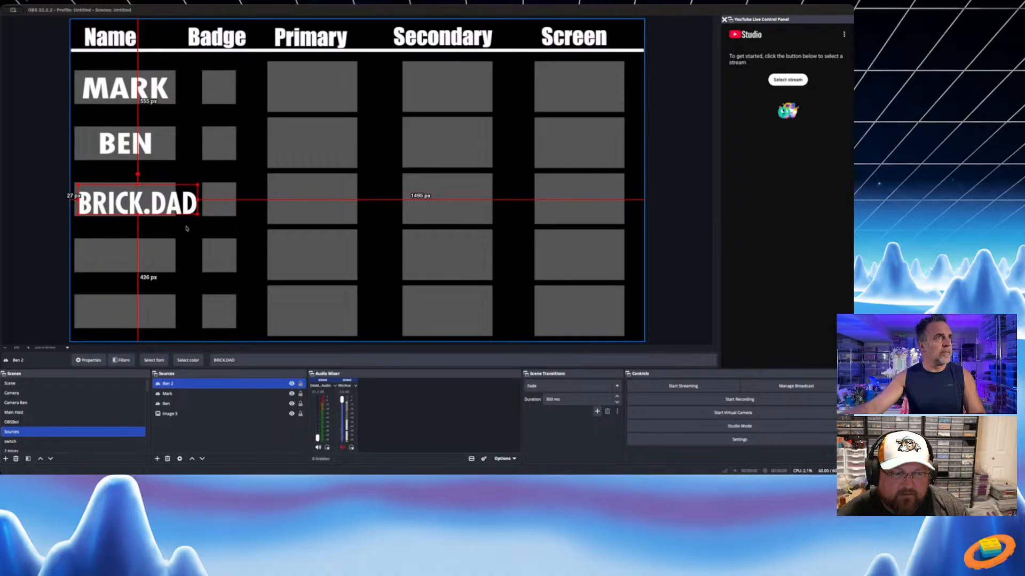
key(ctrl+r)
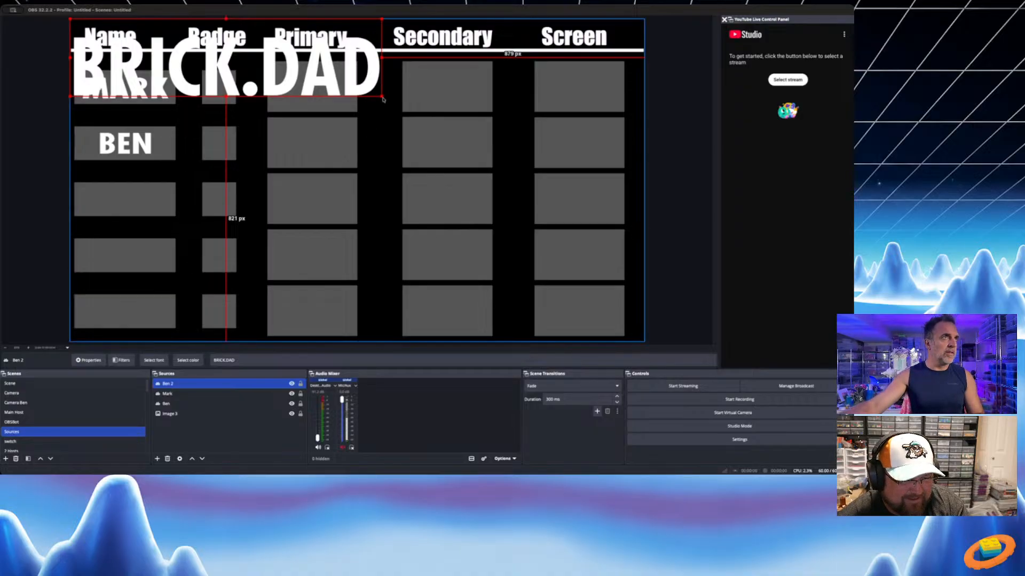
drag(382, 97, 176, 43)
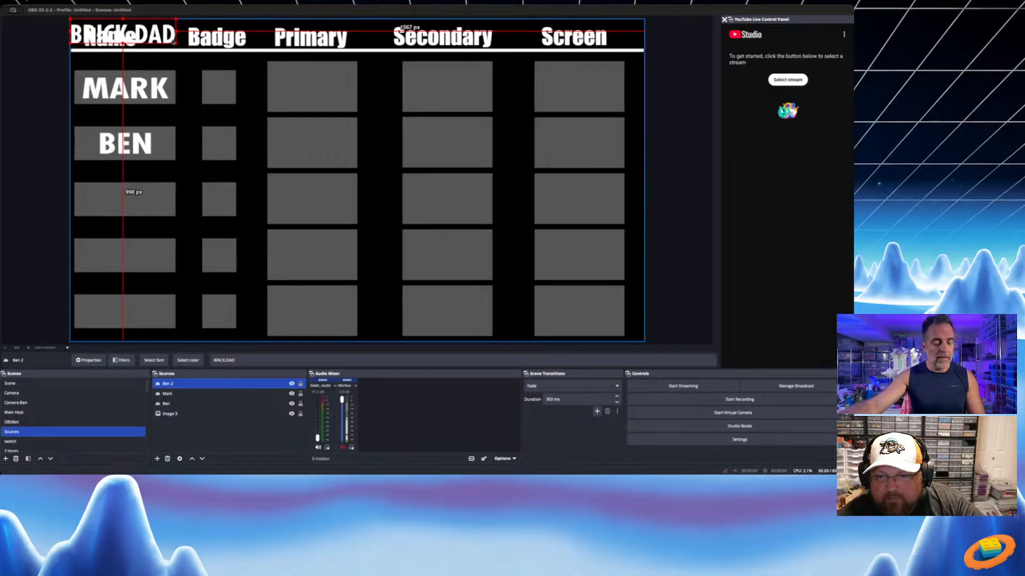
drag(176, 42, 246, 71)
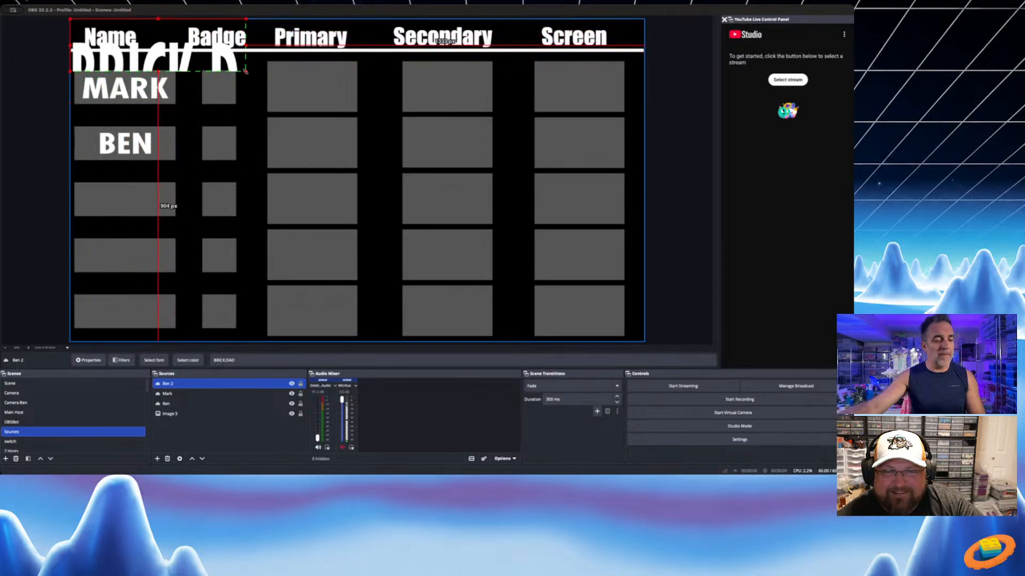
key(super+z)
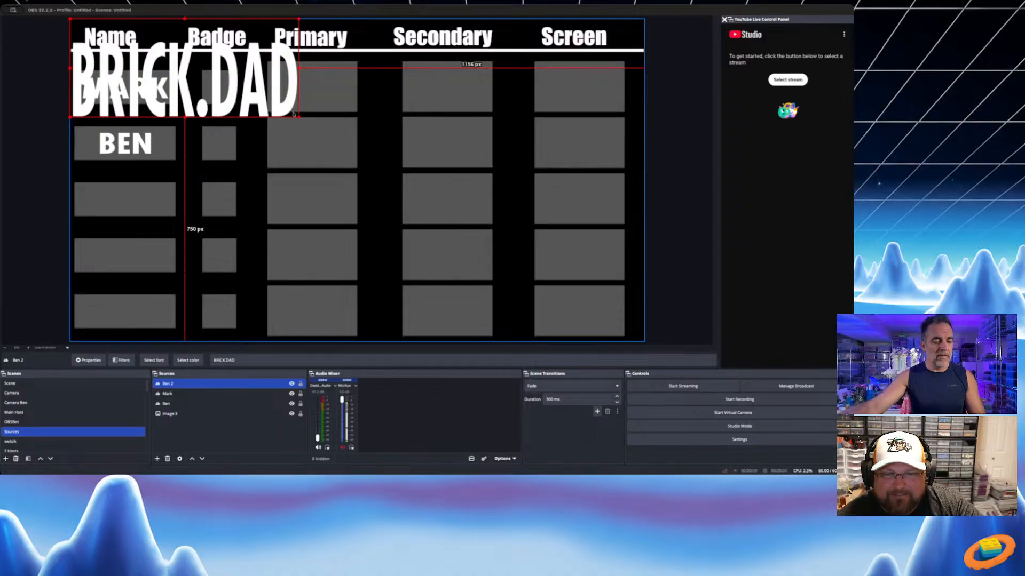
key(super+z)
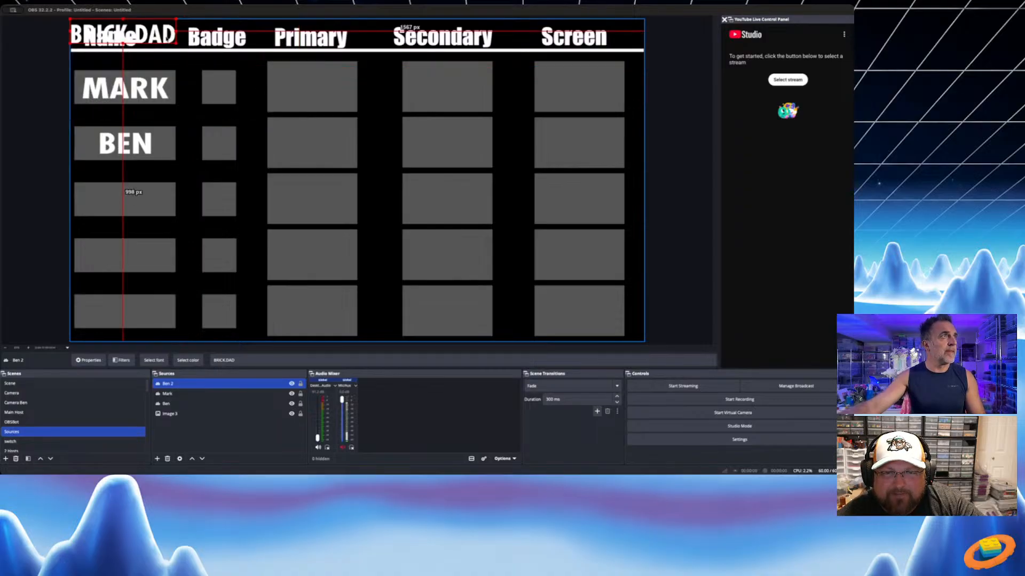
Move the BRICK.DAD text into the center of the third Name box
drag(167, 40, 155, 202)
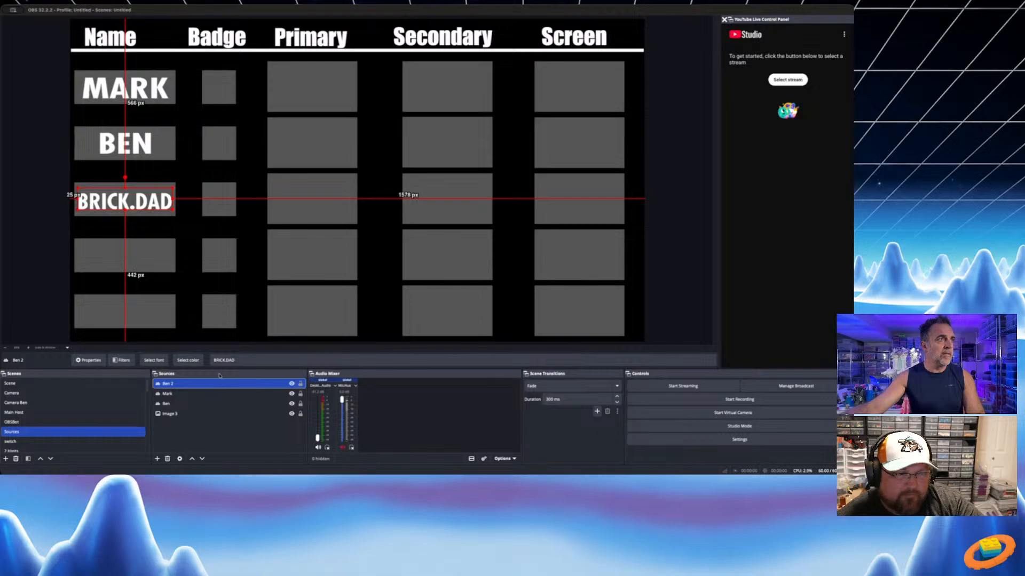
Rename the source of the BRICK.DAD text to Brick.Dad
key(F2)
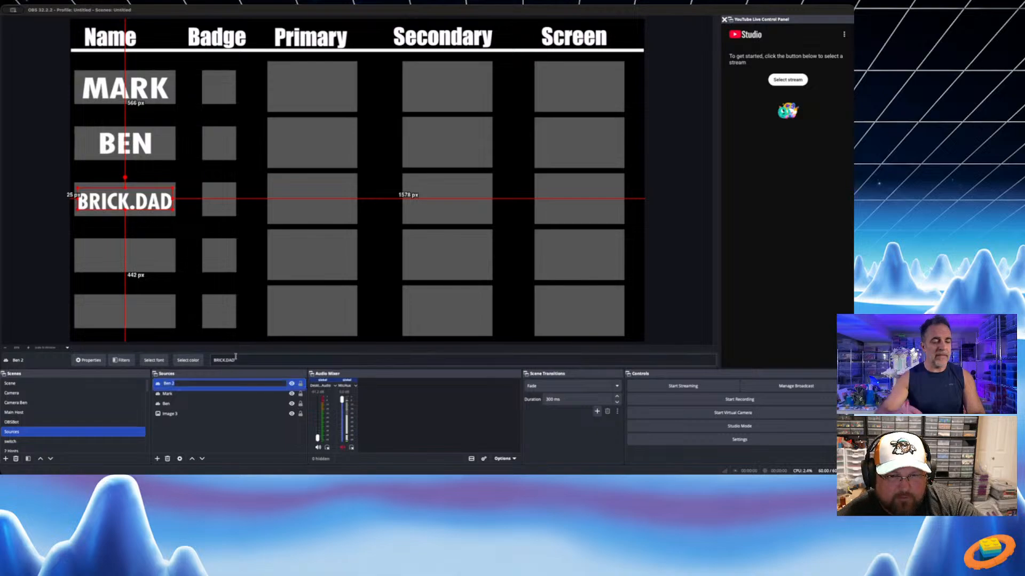
text(Brick Dad)
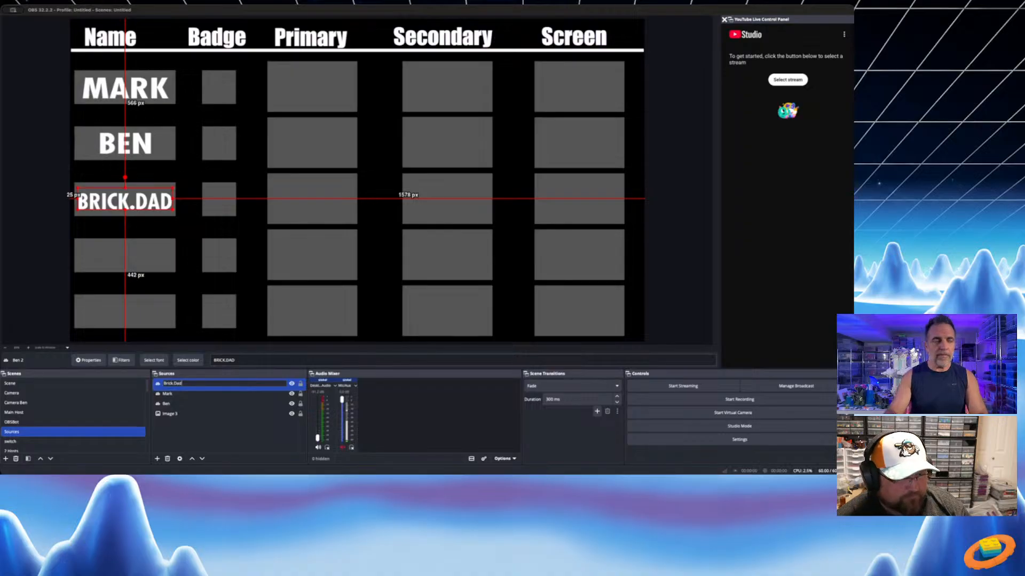
key(Return)
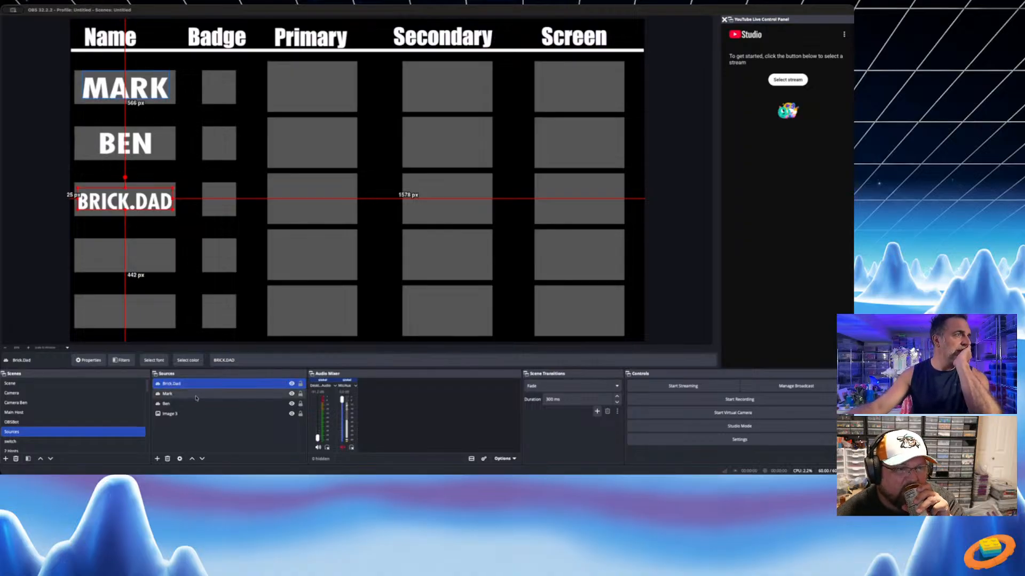
Paste another duplicate of the co-host's name text into the fourth Name box and set its text to BRICKBABE
key(ctrl+v)
drag(134, 142, 133, 255)
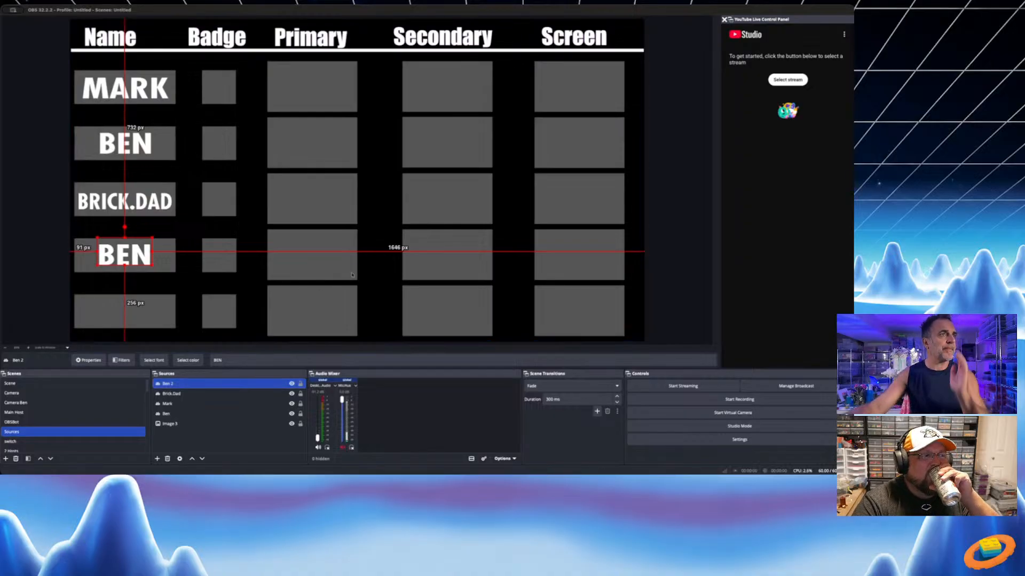
text(BRICKBABE)
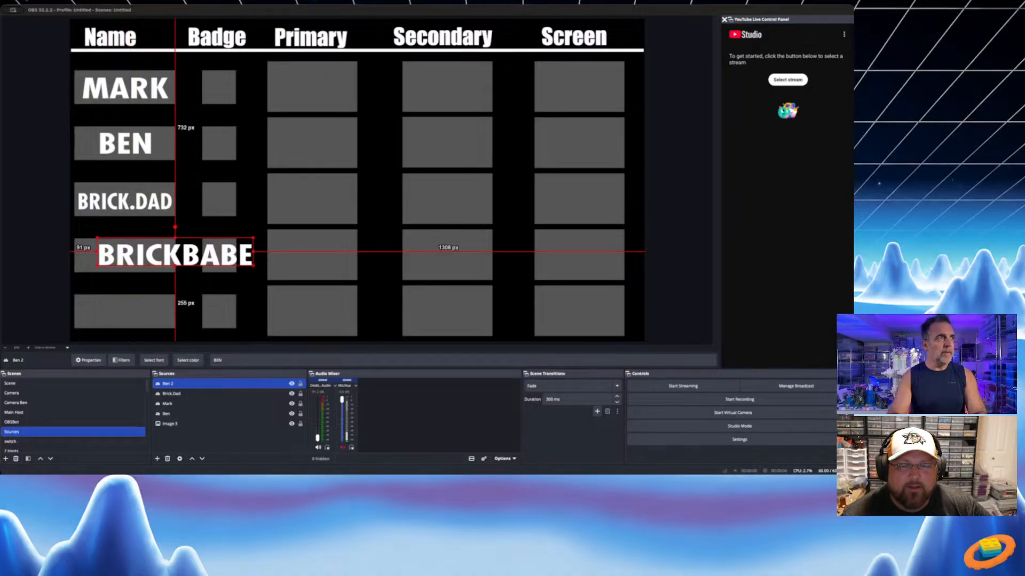
click(511, 332)
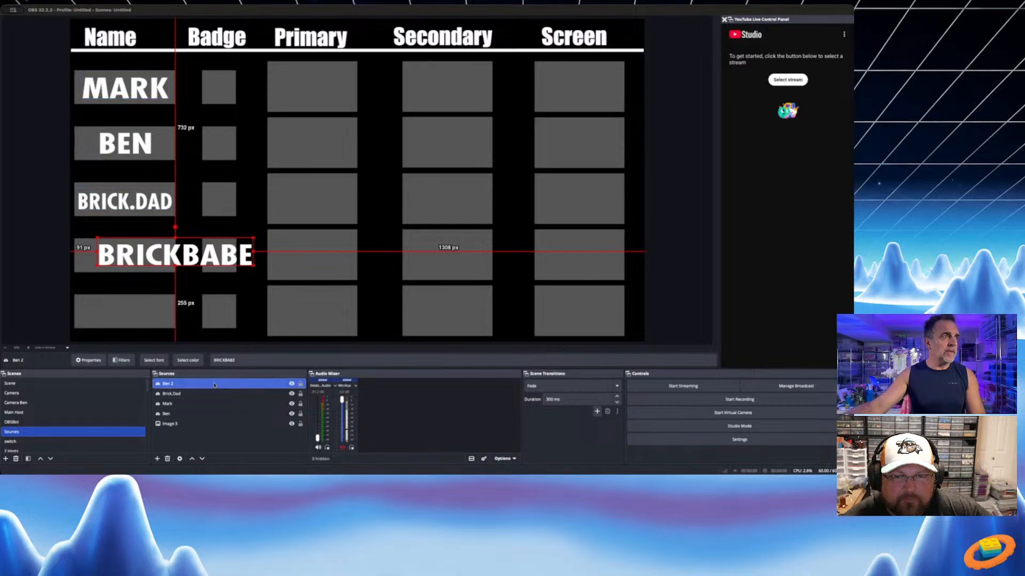
Rename the new text source BrickBabe and scale its text down to fit centered in the fourth Name box
key(F2)
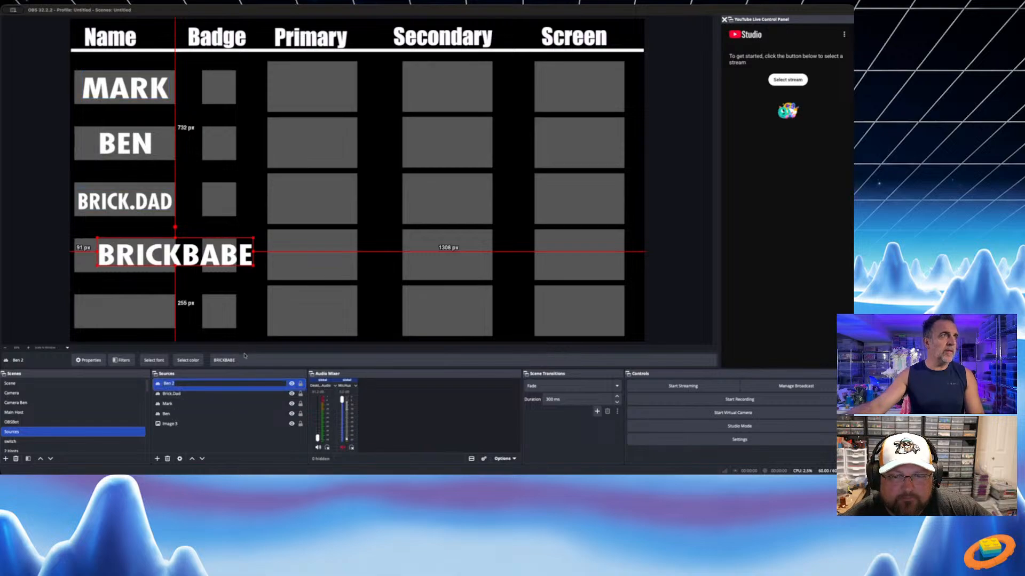
text(BrickBabe)
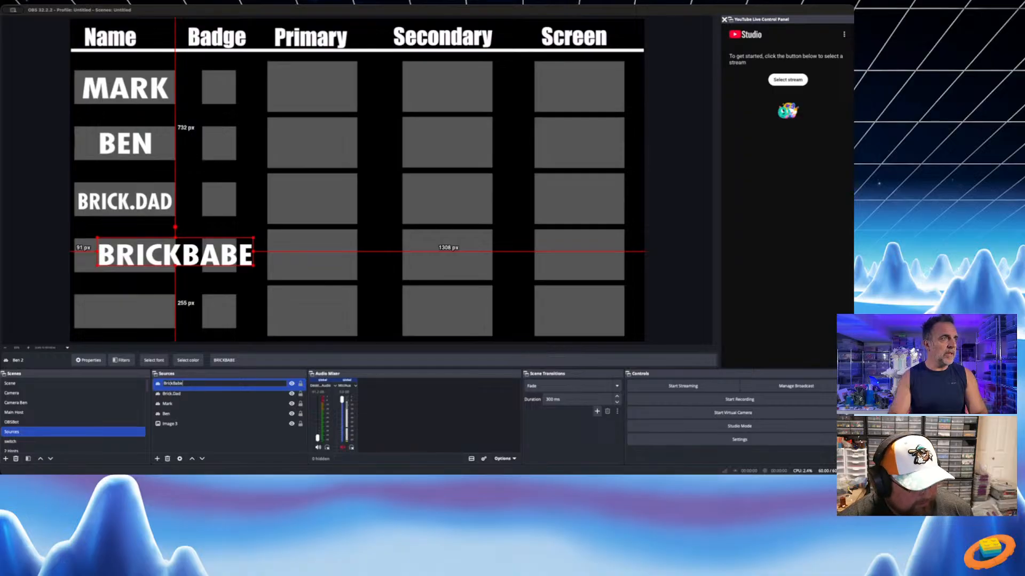
key(Return)
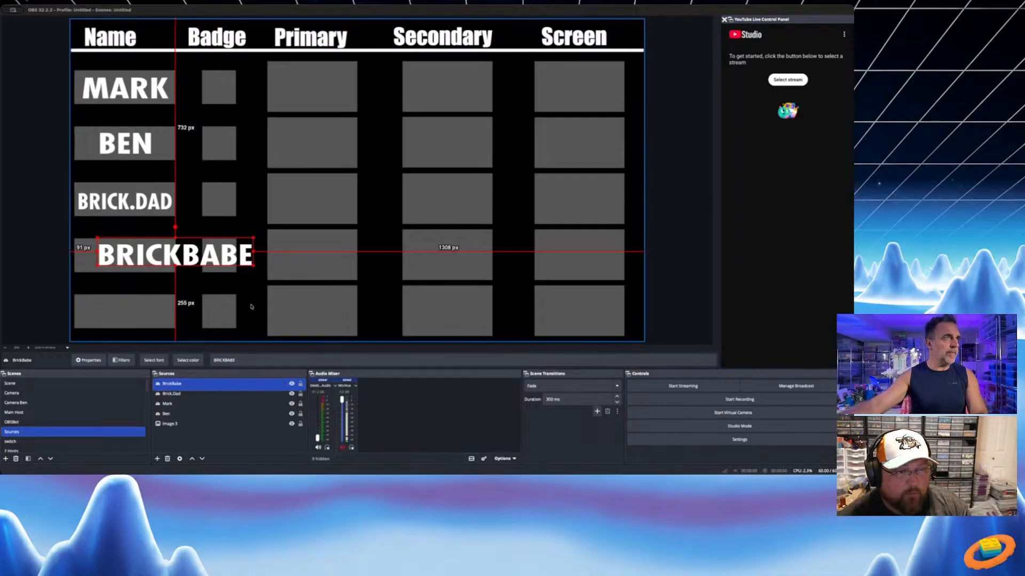
drag(176, 258, 156, 258)
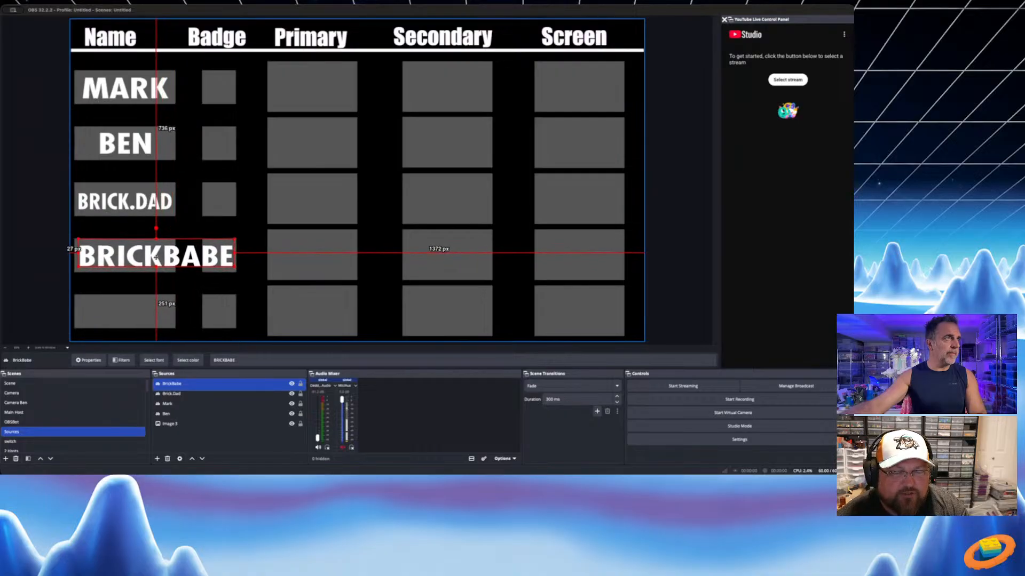
drag(233, 239, 154, 259)
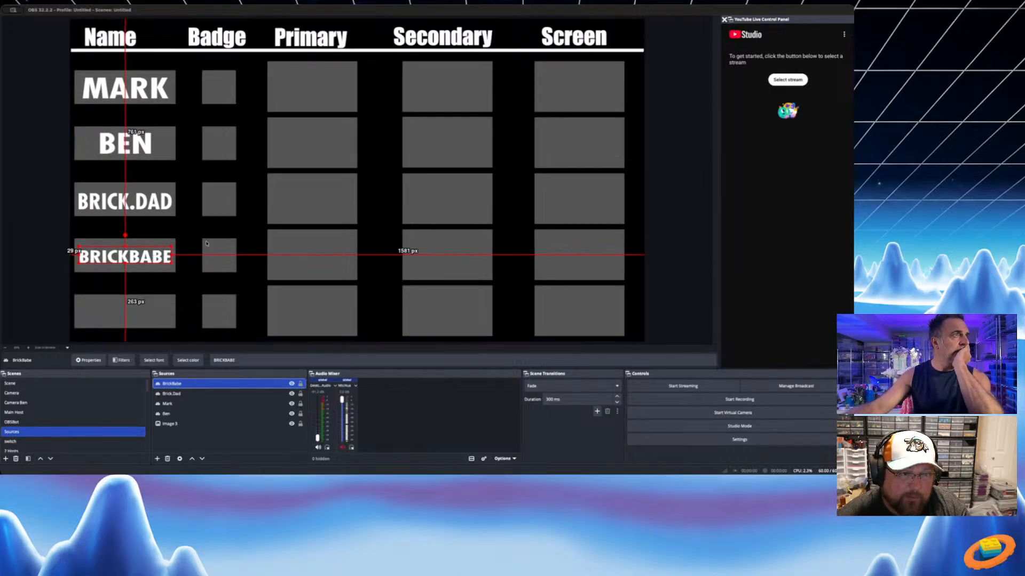
Paste another duplicate of the co-host's name text source and move it into the fifth Name box
key(ctrl+v)
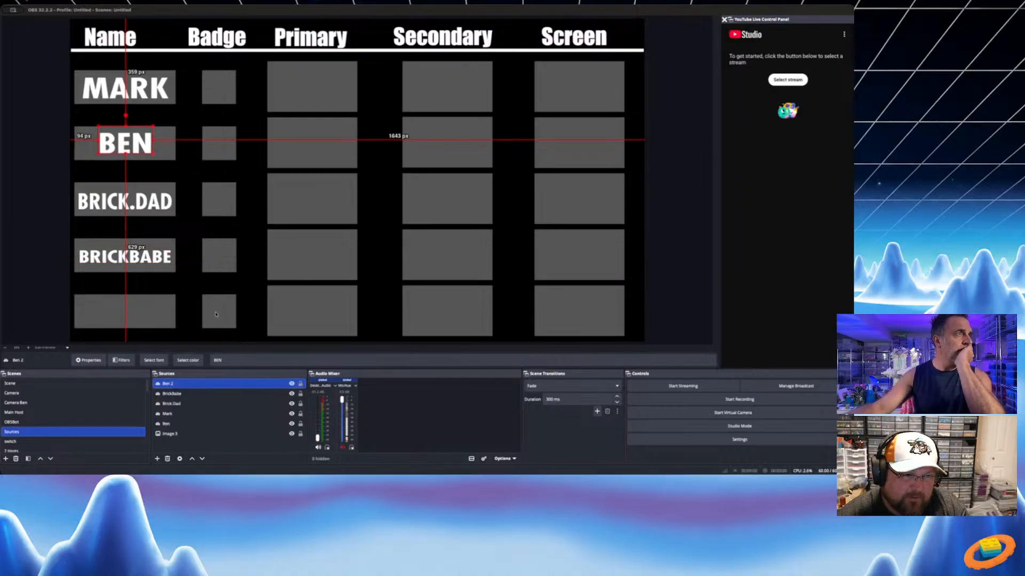
drag(138, 143, 139, 313)
click(139, 313)
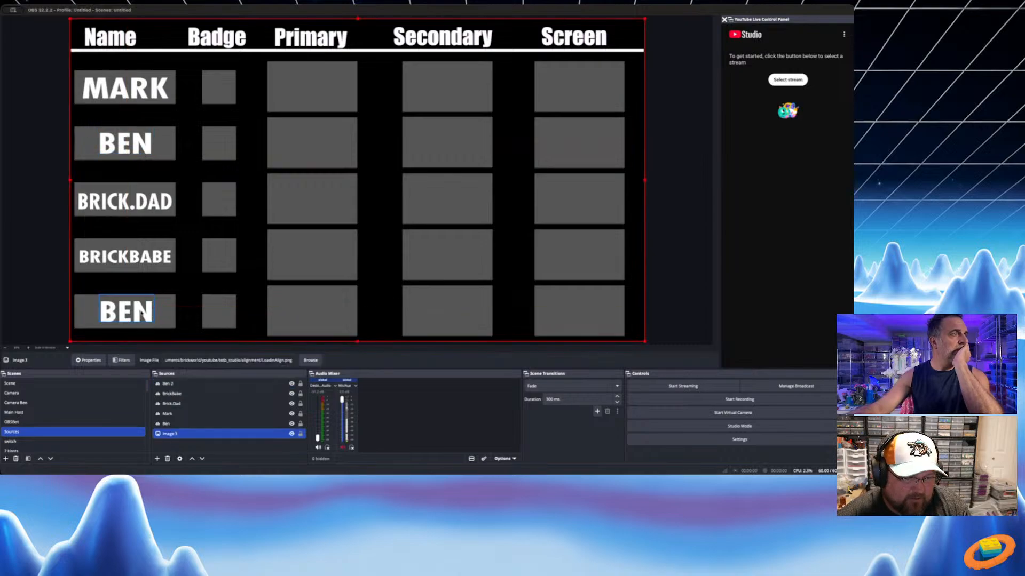
click(143, 312)
click(143, 312)
click(143, 313)
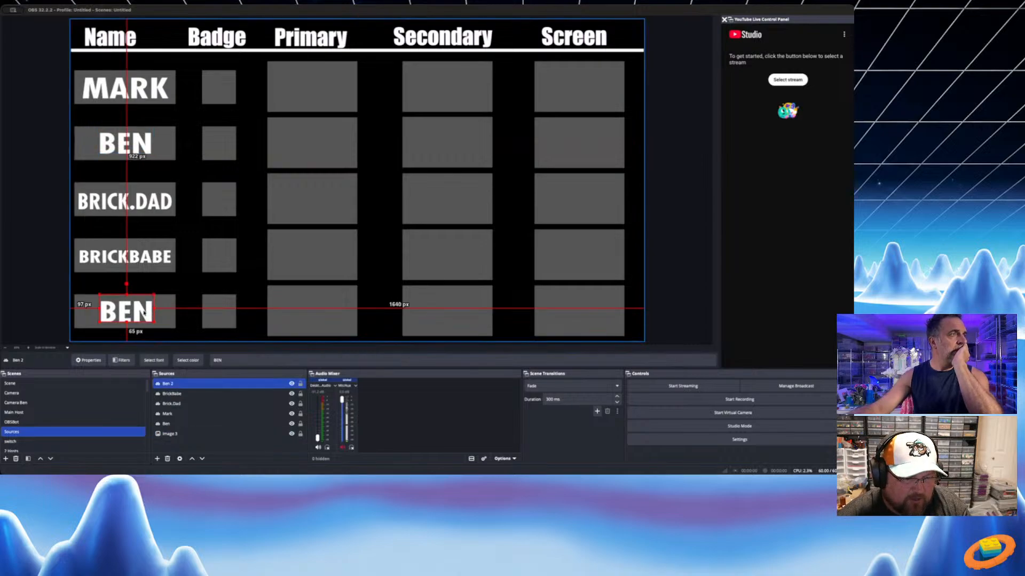
click(145, 315)
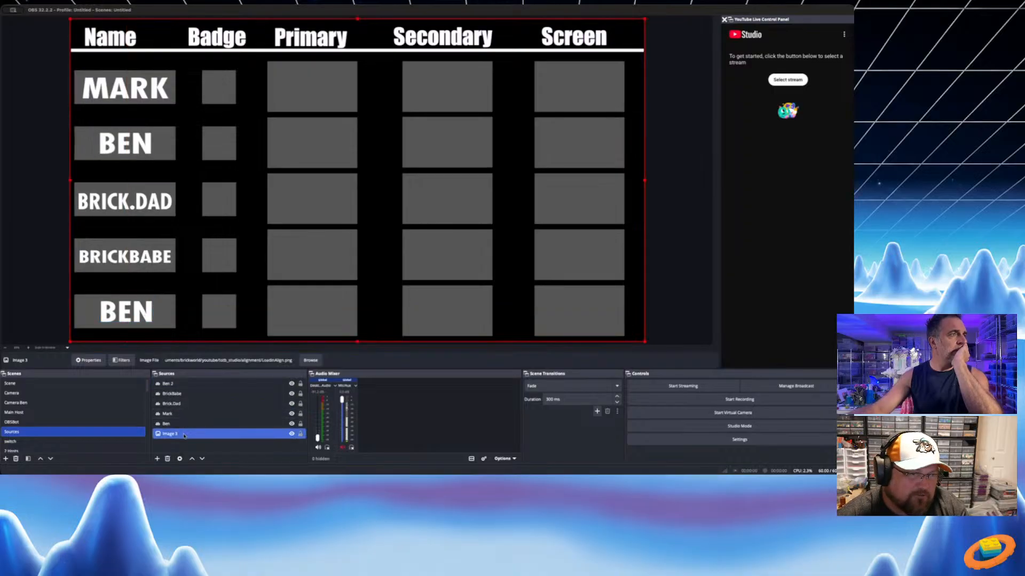
Set the fifth Name box's text to the last participant's first name in capitals and center it in the box
click(168, 383)
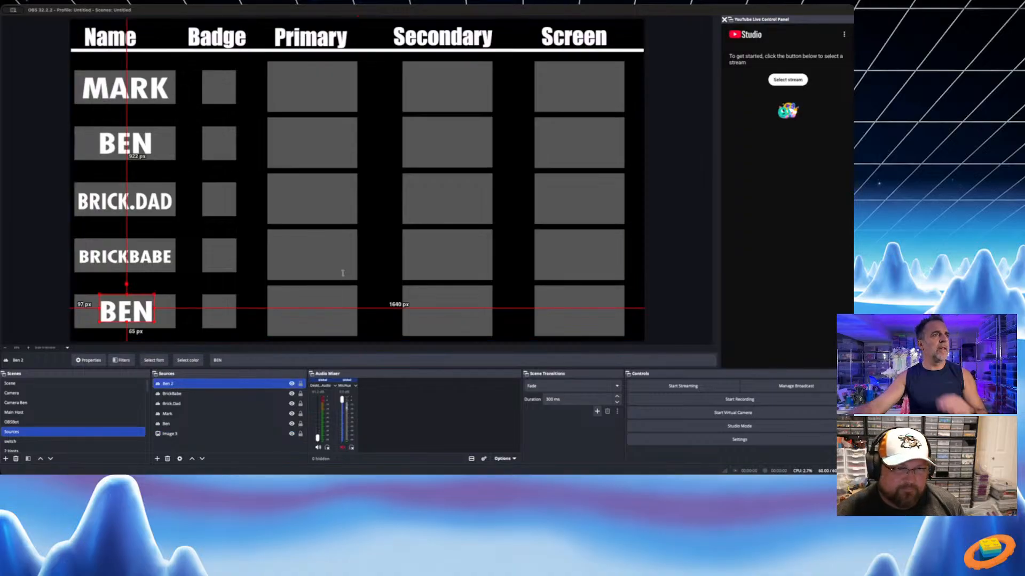
text(VINCE)
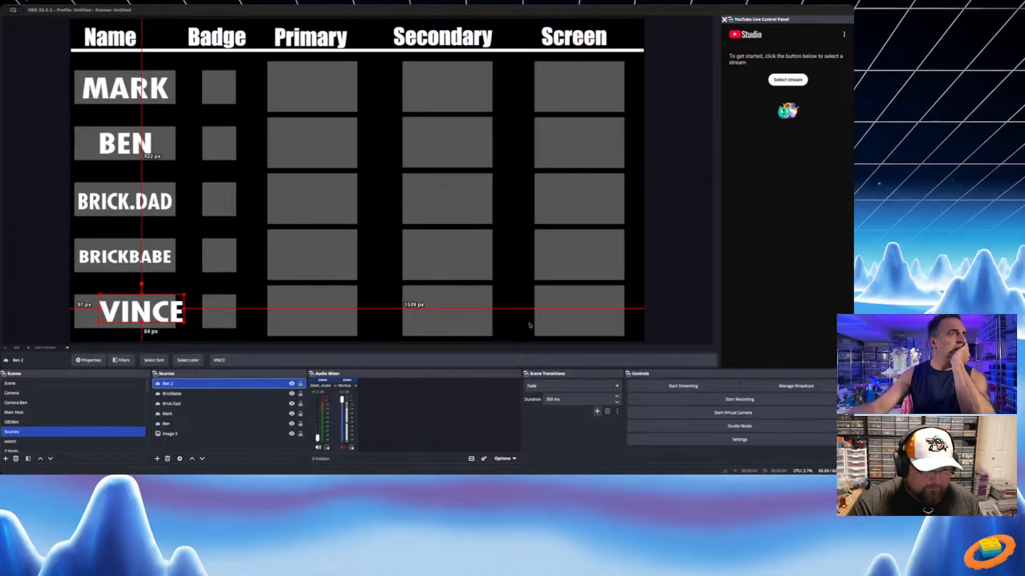
drag(159, 319, 142, 319)
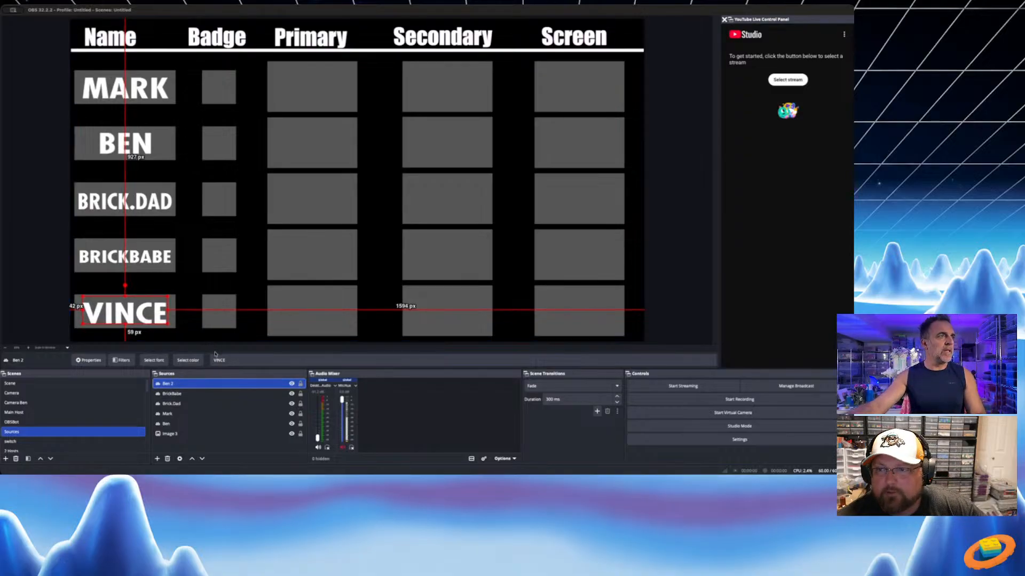
Rename the fifth box's text source to "Name:" followed by the participant's first name
key(F2)
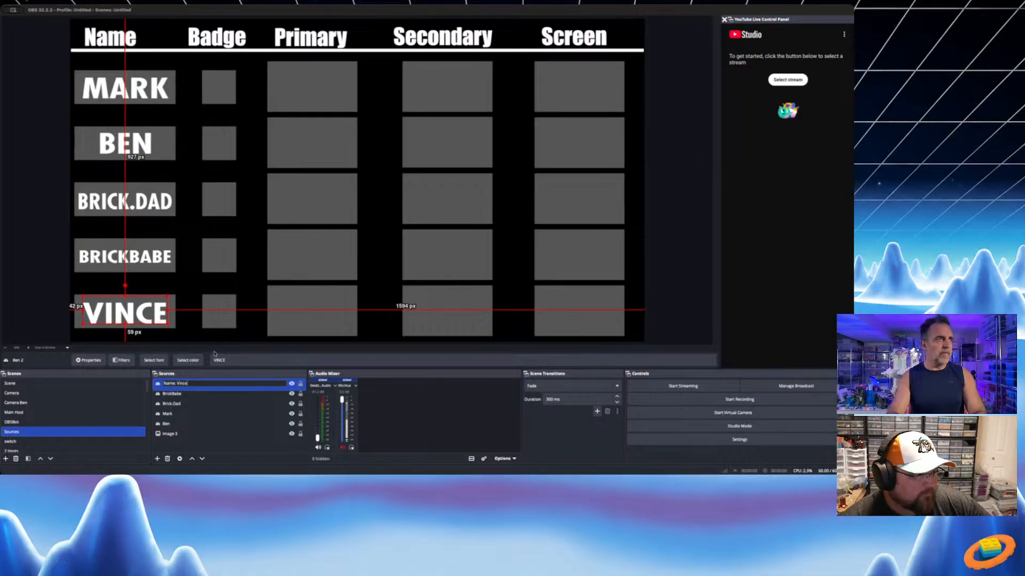
text(Name: Vince)
key(Return)
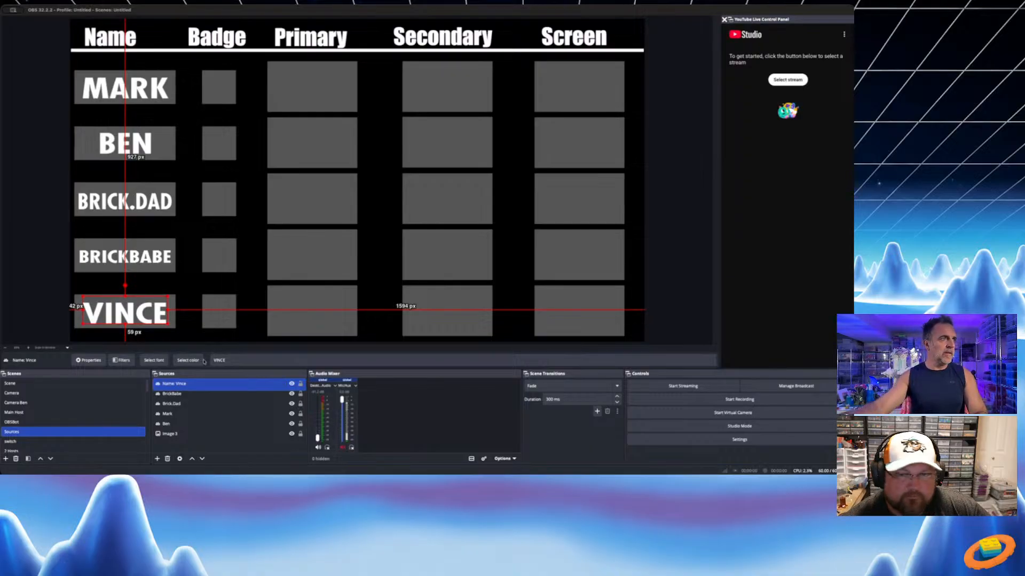
Rename the BrickBabe source to "Name: BrickBabe"
click(193, 394)
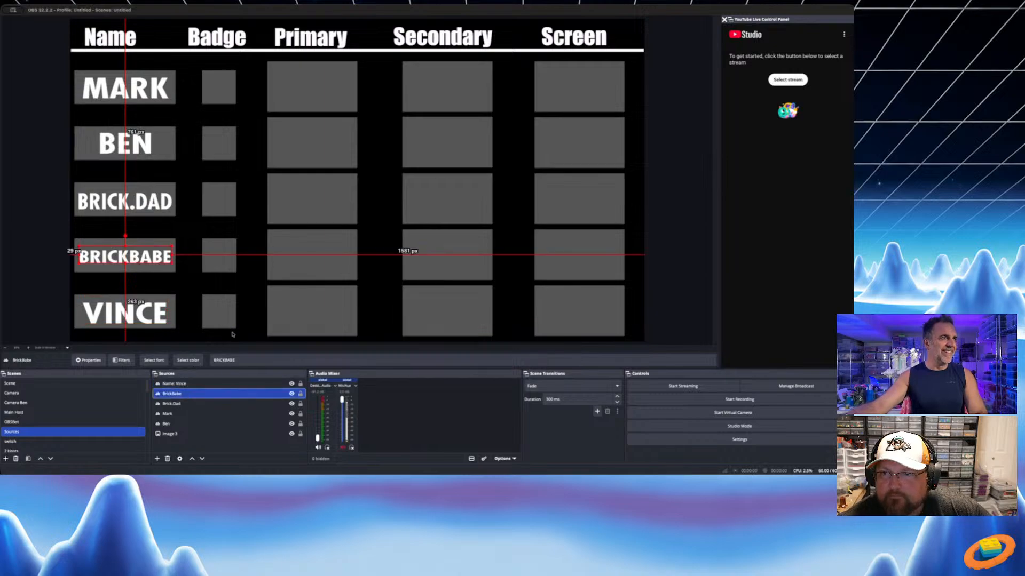
click(180, 393)
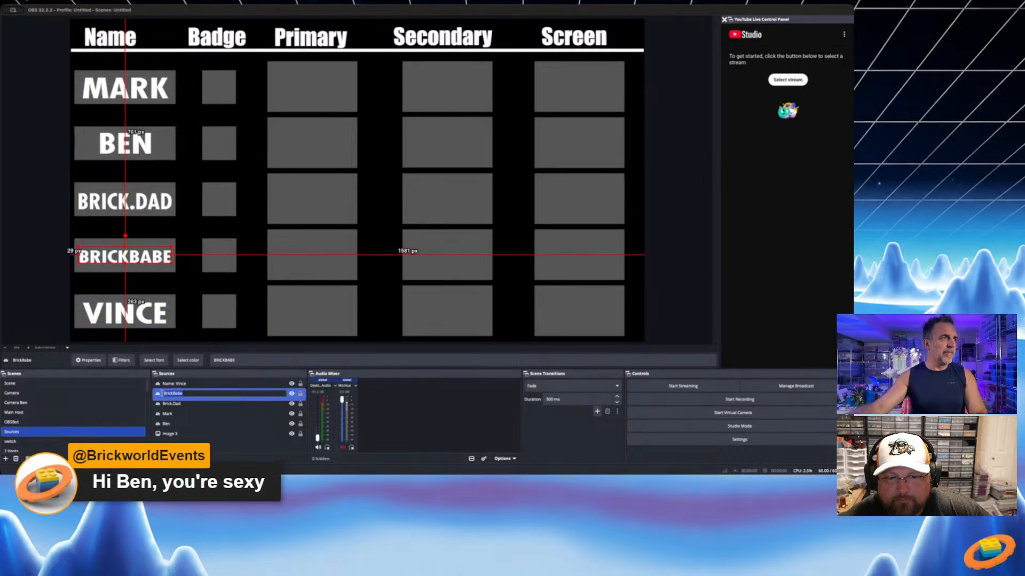
click(164, 393)
text(Name: )
text(:)
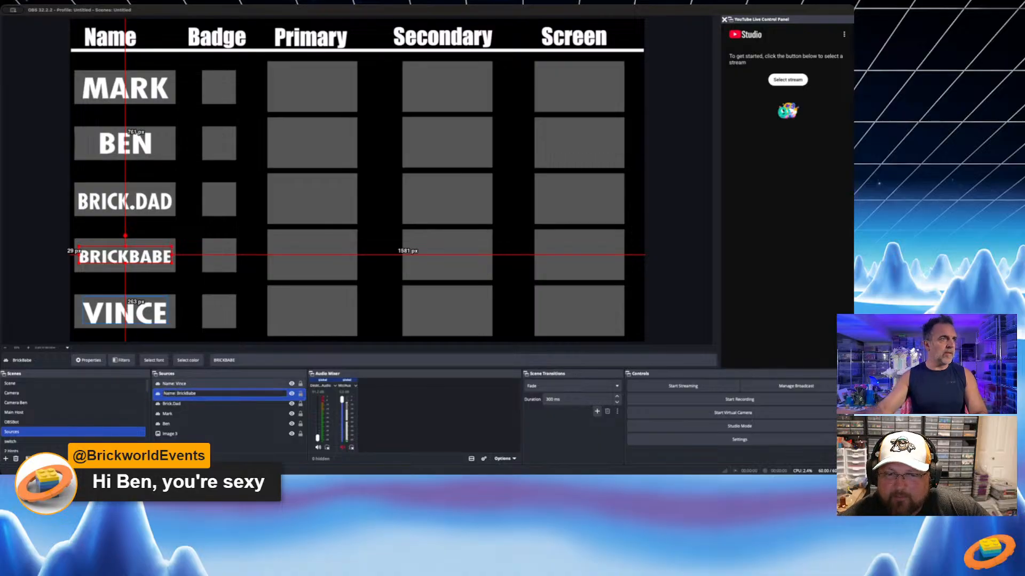
key(Return)
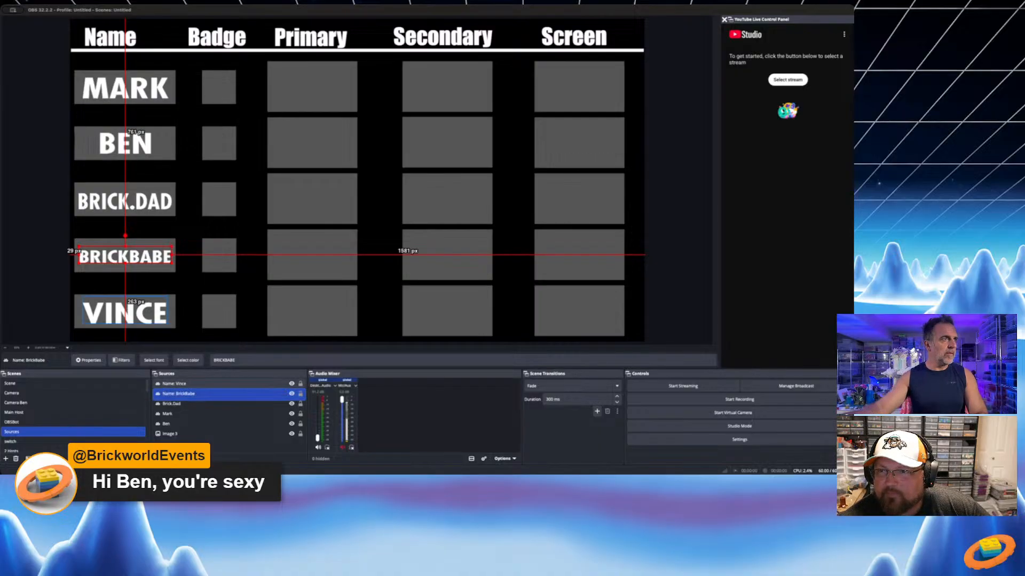
Rename the Brick.Dad source to "Name: Brick.Dad"
click(180, 404)
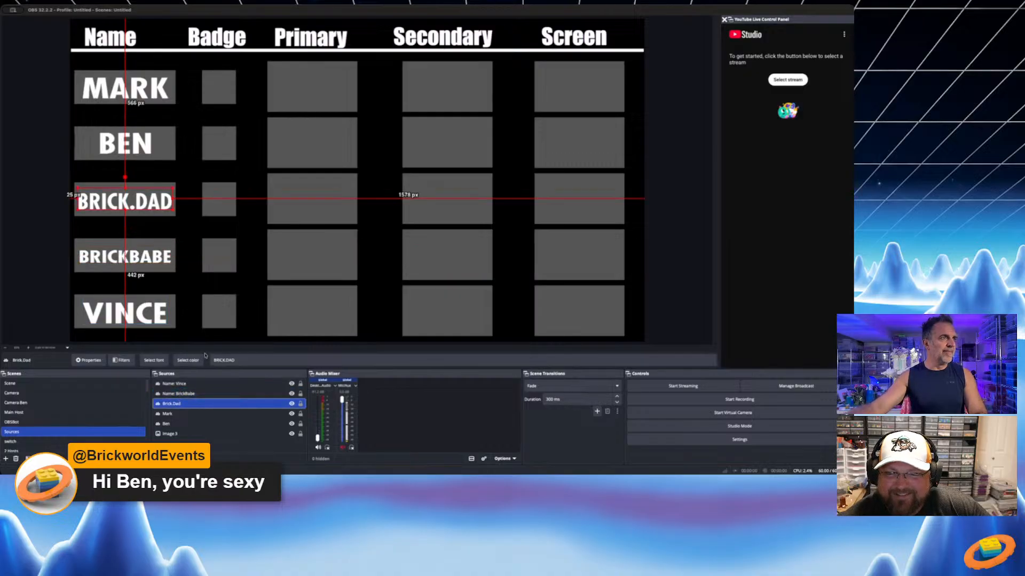
key(F2)
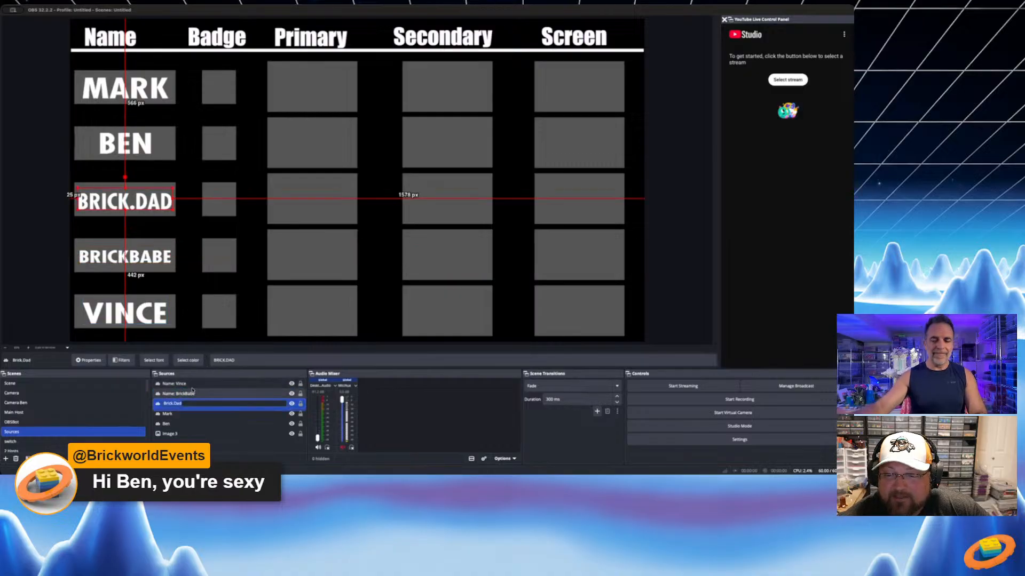
key(Left)
text(Name:)
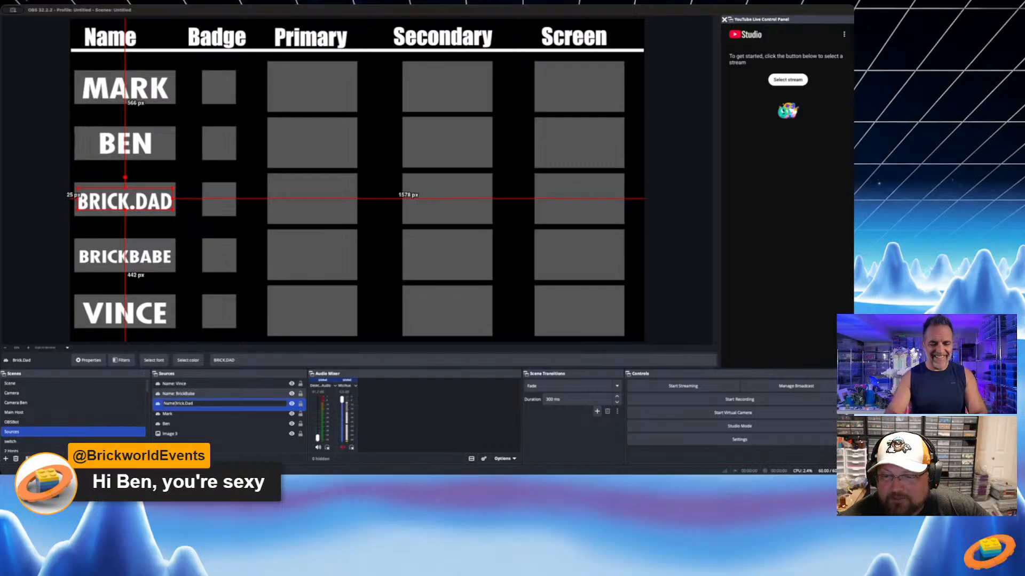
key(Return)
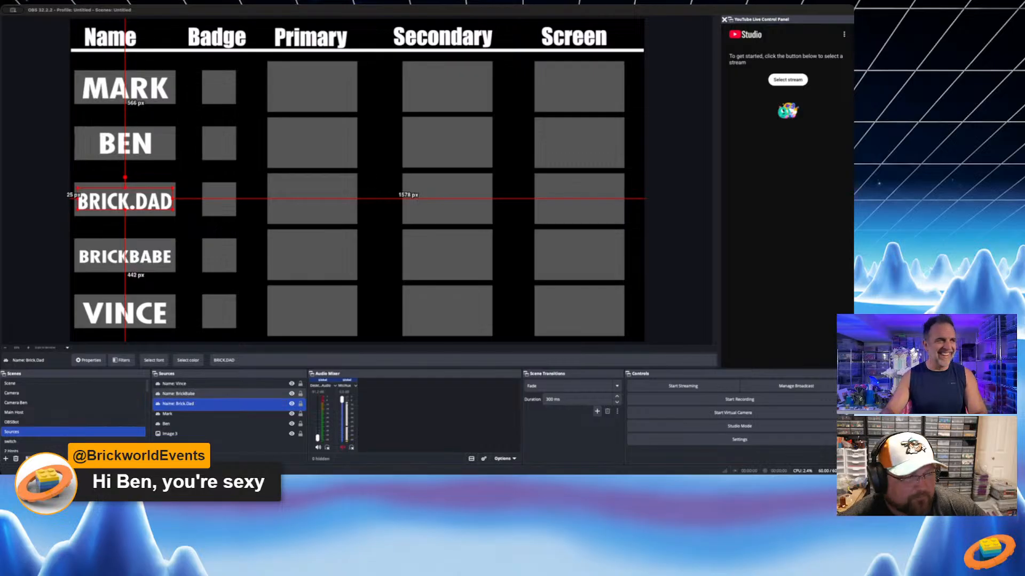
Add the prefix "Name:" to the source name of the host's text in the first Name box
click(188, 415)
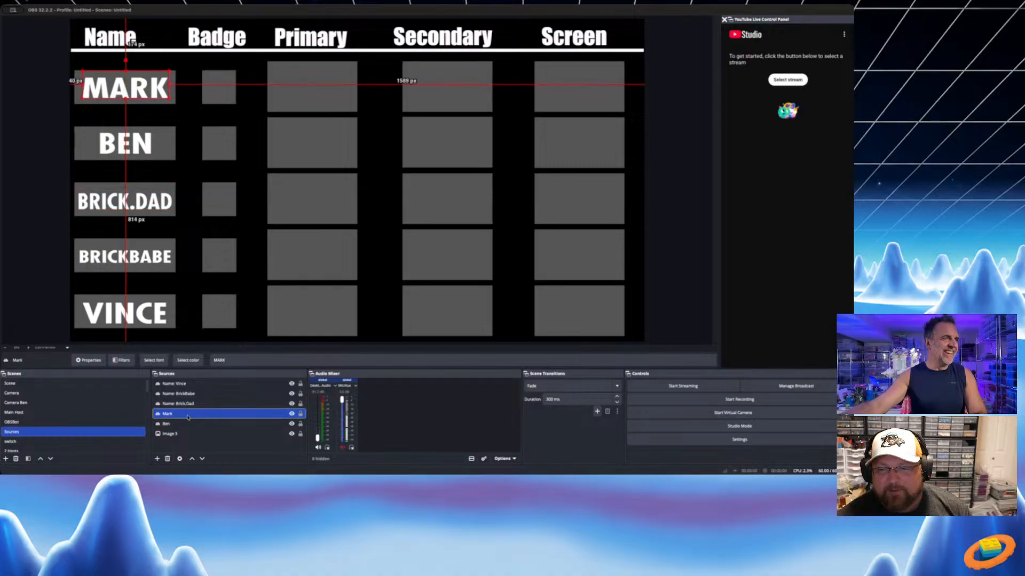
key(F2)
key(Home)
text(Name:)
key(Return)
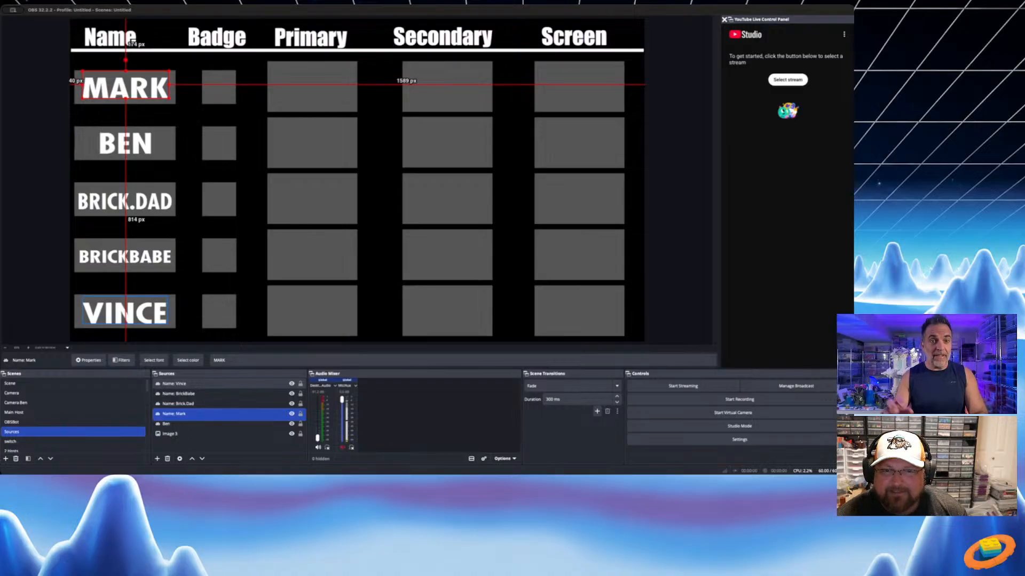
Add the prefix "Name:" to the source name of the co-host's text in the second Name box
click(209, 423)
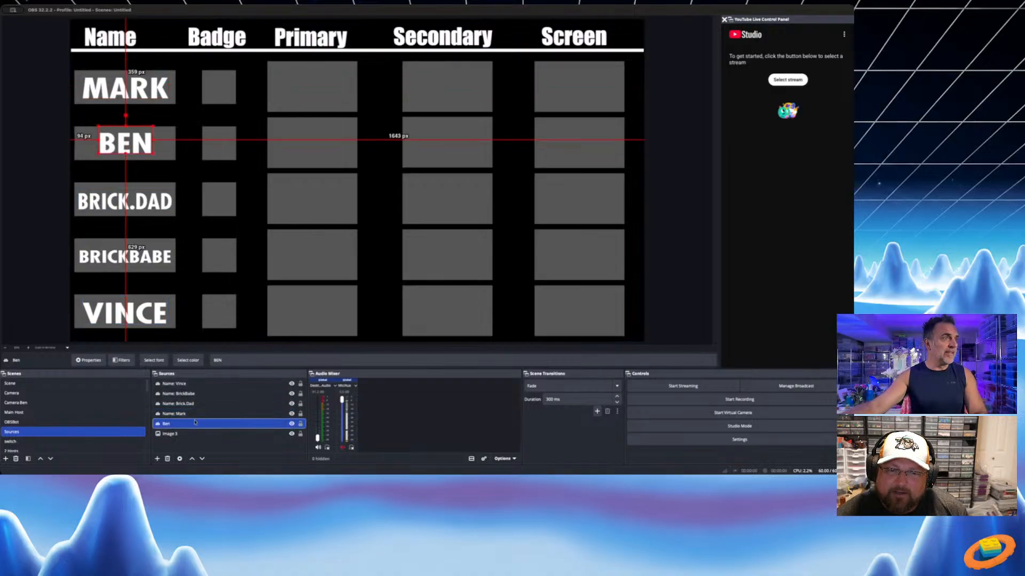
key(F2)
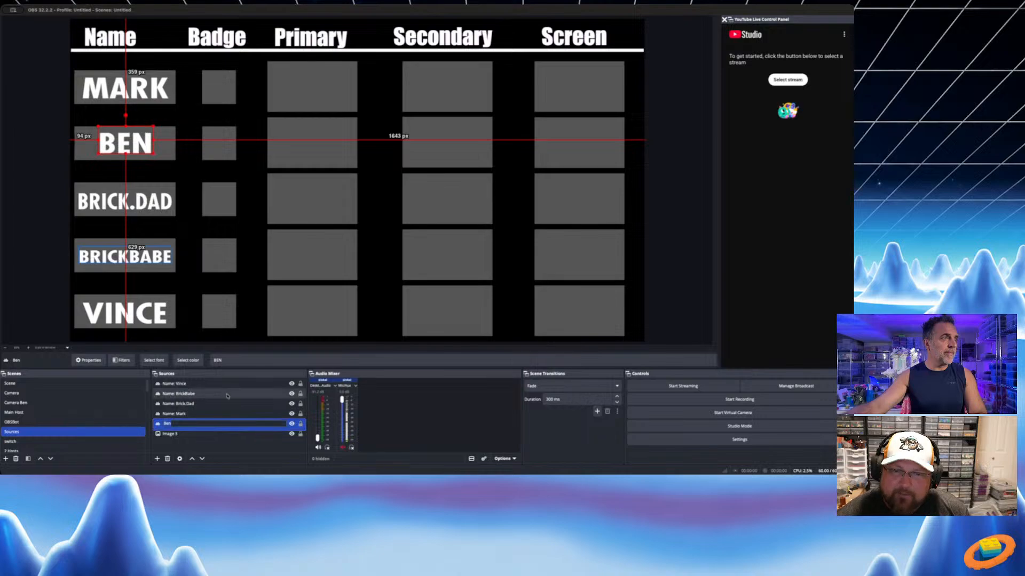
key(Home)
text(Name:)
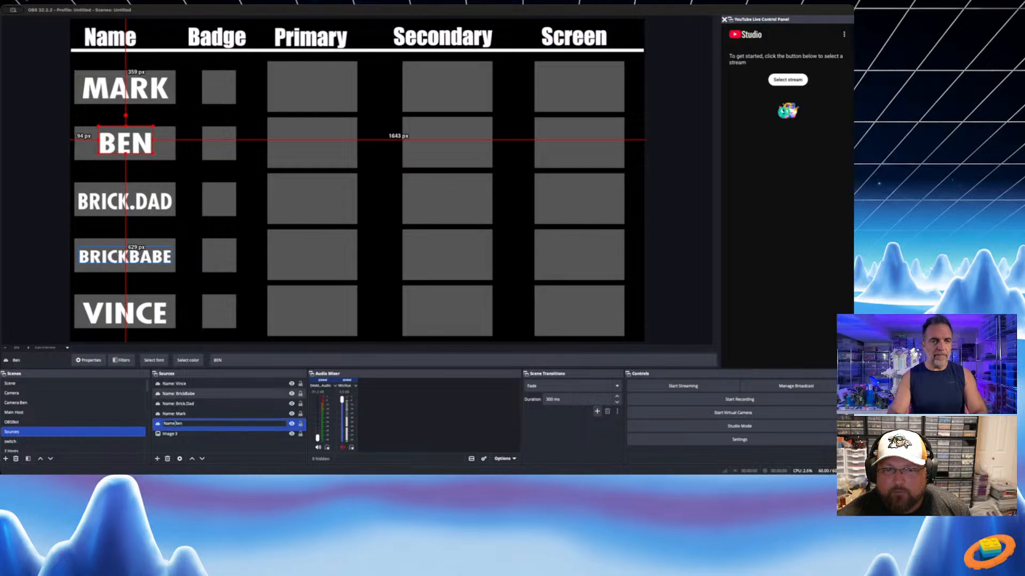
key(Return)
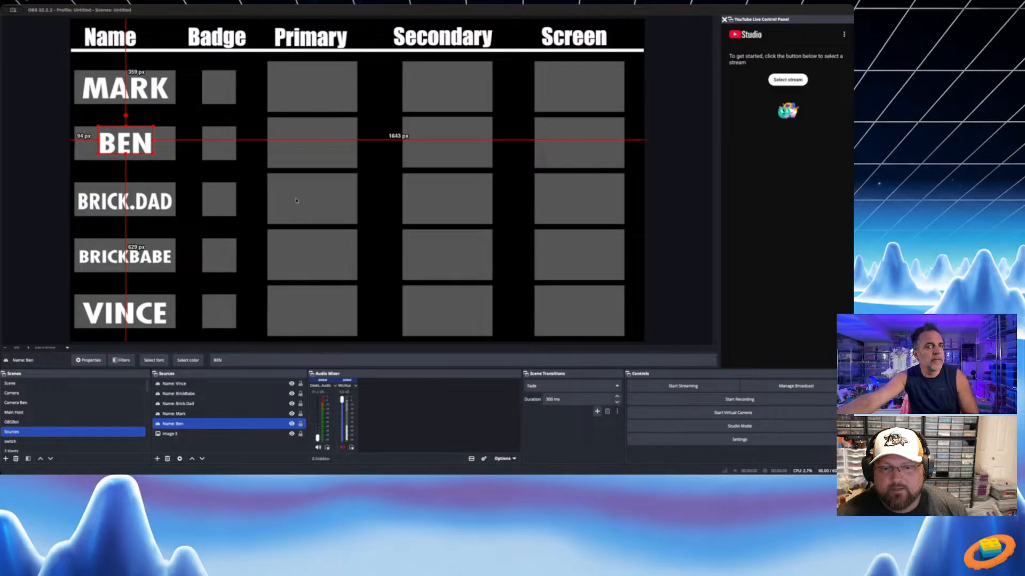
Add the castle image ZC Badge.jpg over the second row's Badge box and name its source "Badge:" plus the co-host's name
click(456, 184)
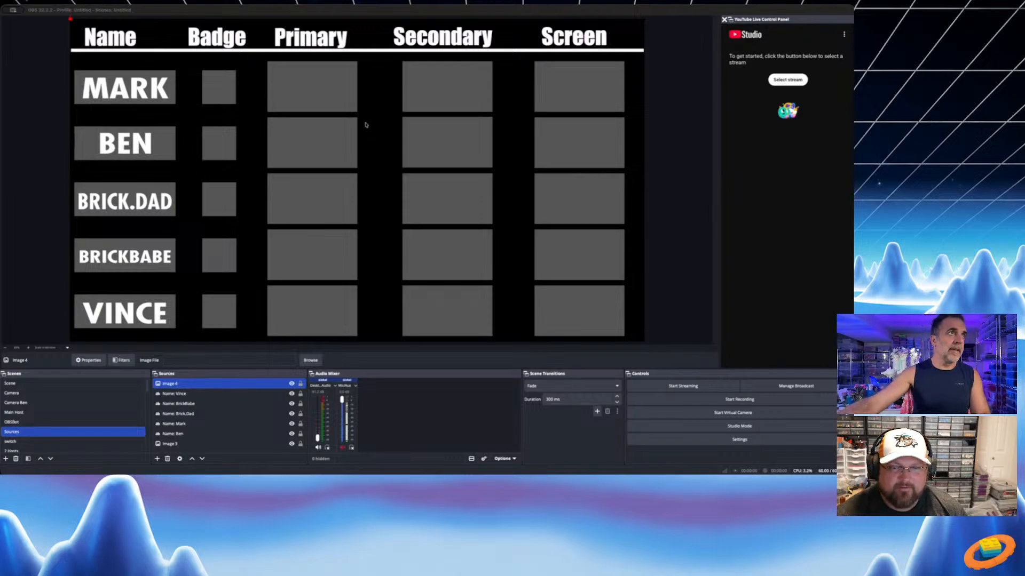
double_click(370, 150)
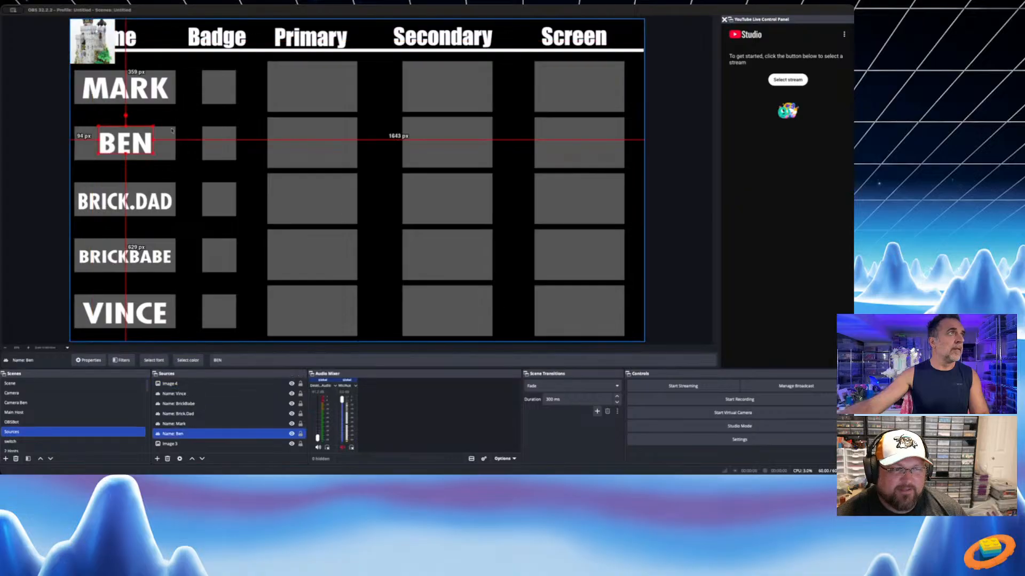
drag(99, 52, 225, 154)
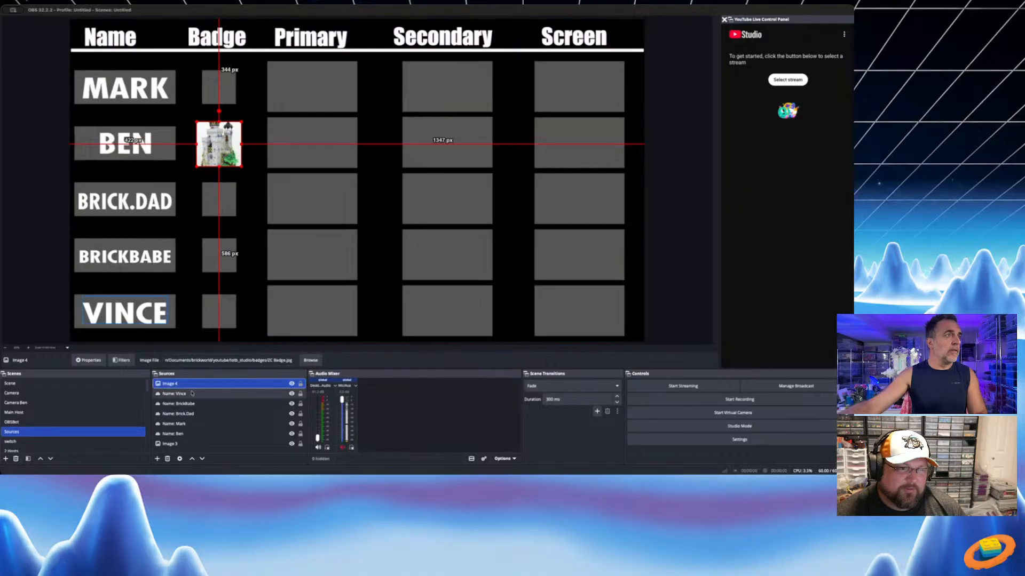
key(Return)
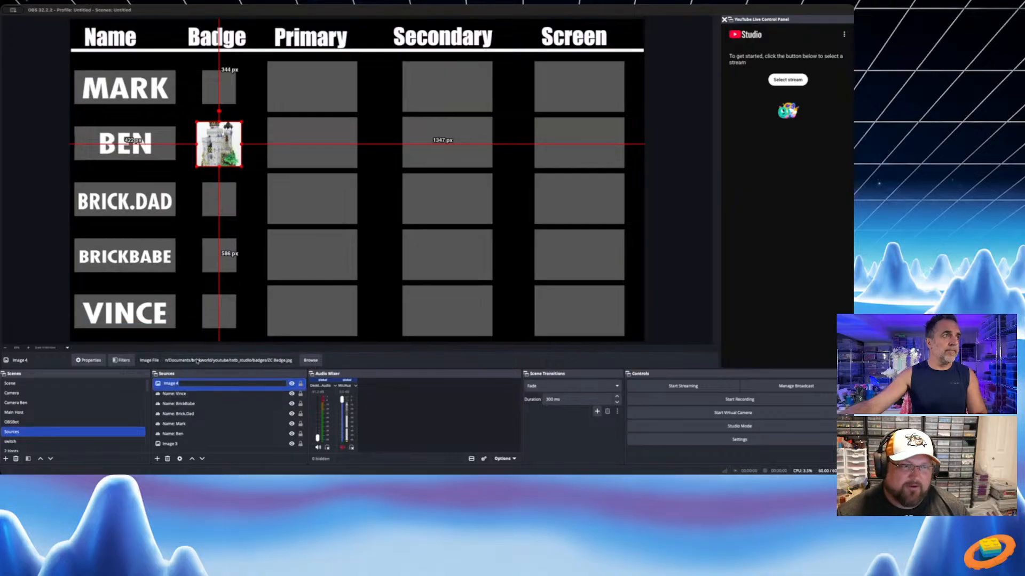
text(Badge)
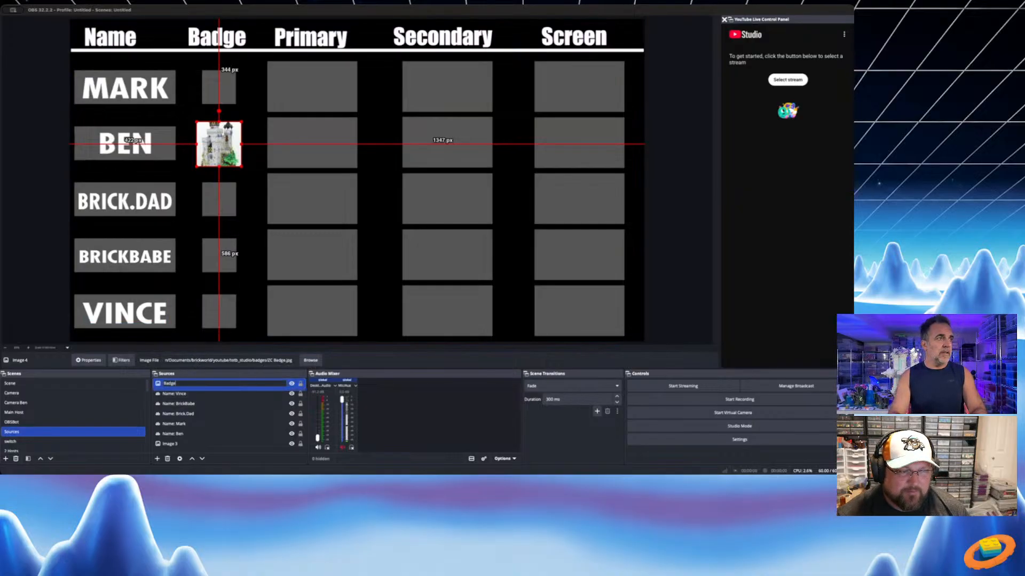
key(Return)
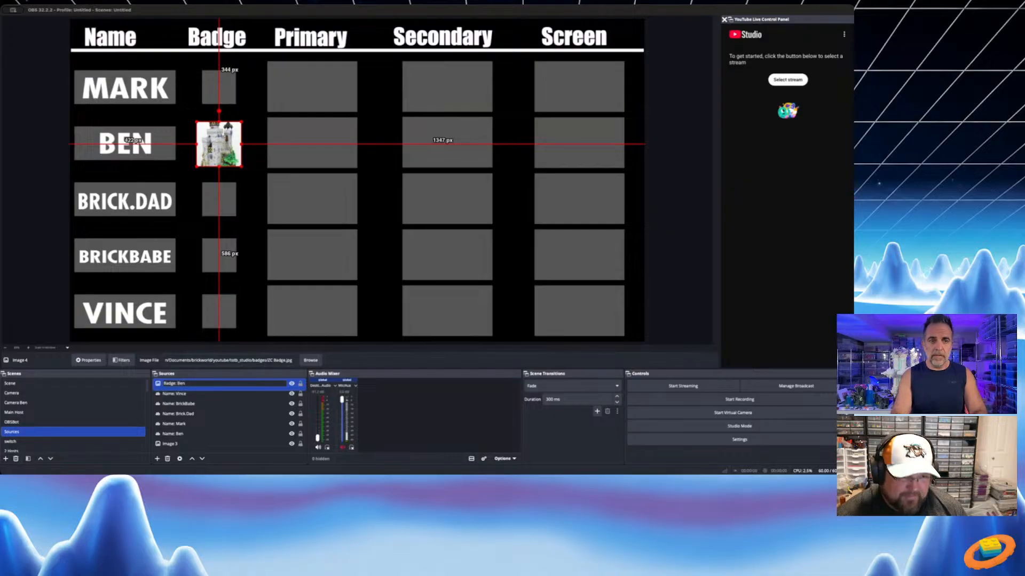
key(Return)
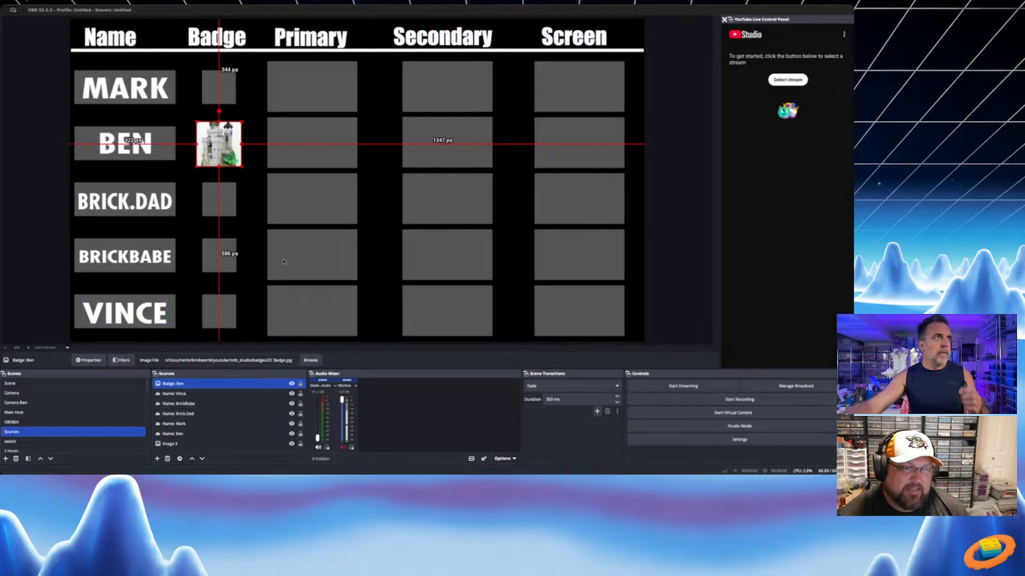
Add the image BW Badge.jpg over the first row's Badge box and name its source "Badge:" plus the host's name
click(409, 177)
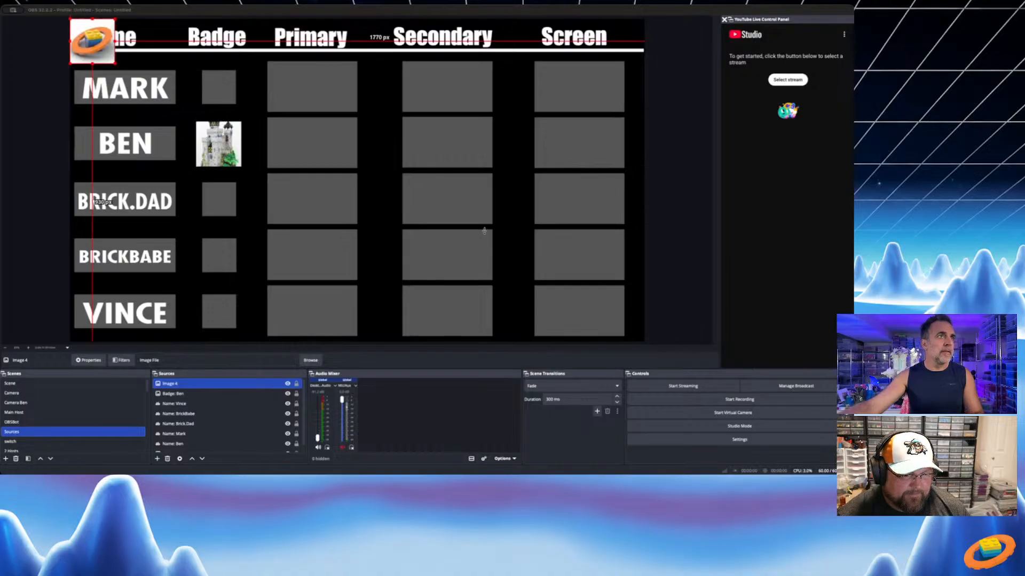
click(526, 324)
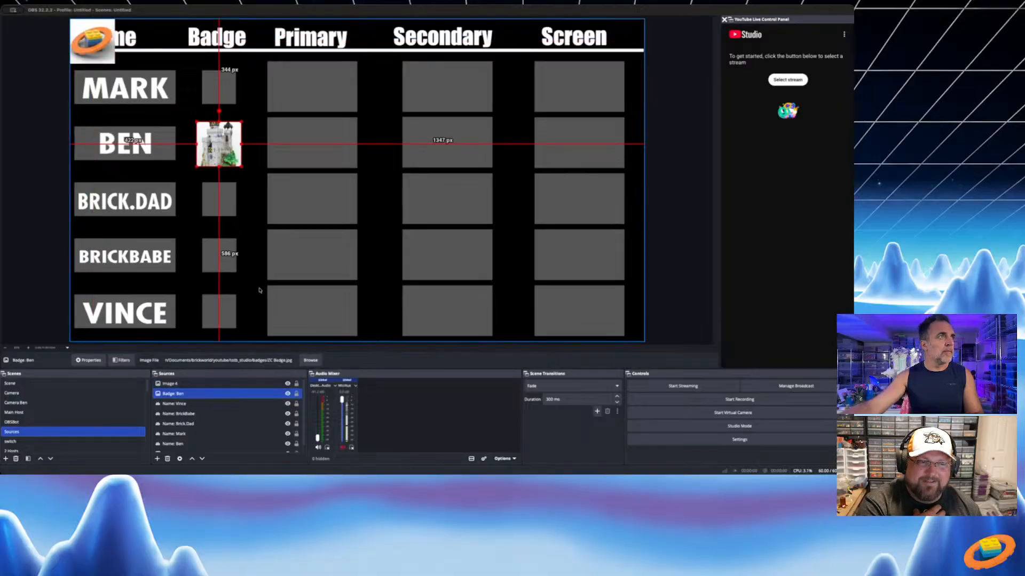
drag(99, 48, 225, 94)
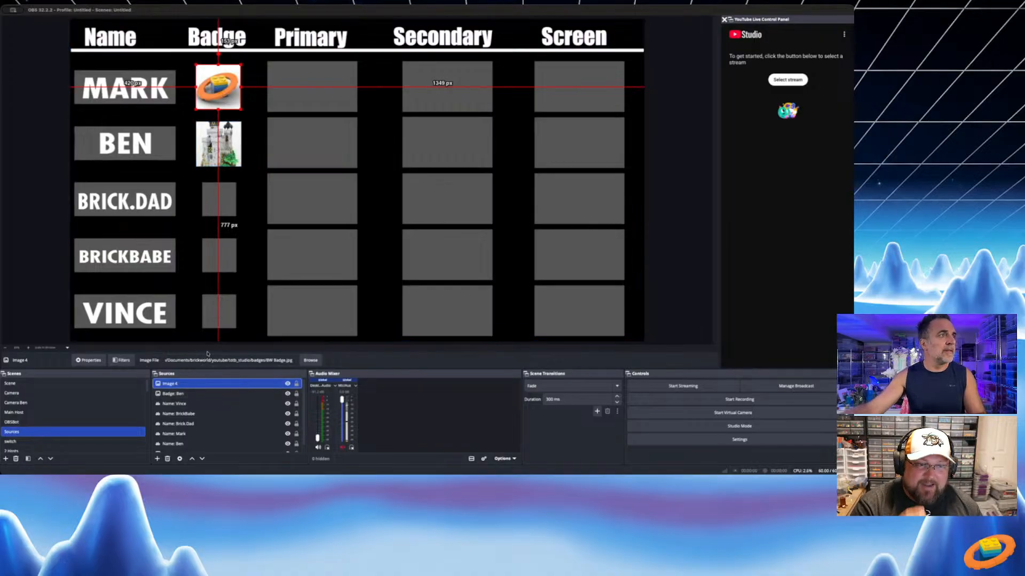
key(Return)
text(Badge: Mark)
key(Return)
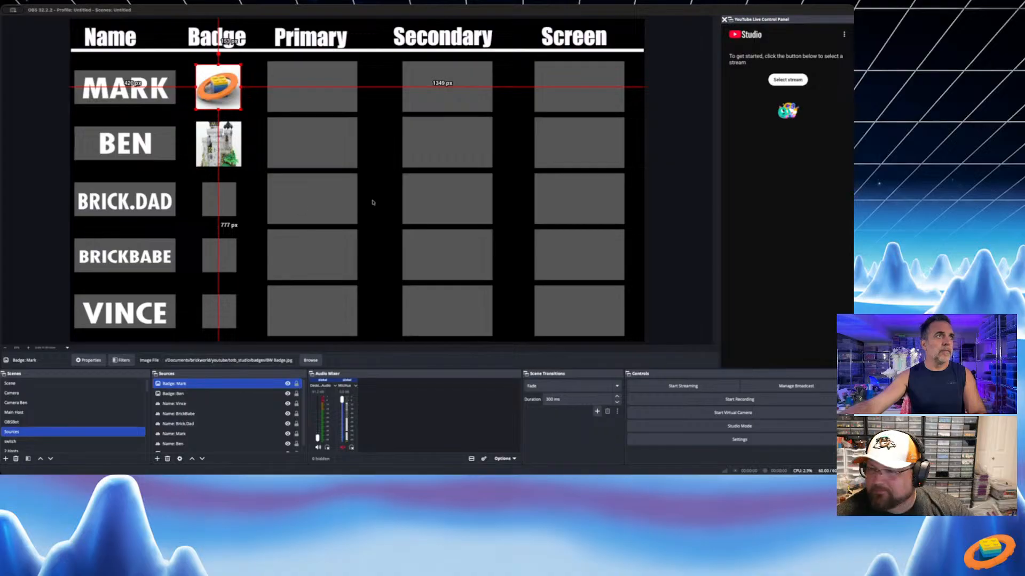
Add the suited minifigure badge image over the BRICK.DAD row's Badge box and name its source "Badge: Brick.Dad"
click(456, 175)
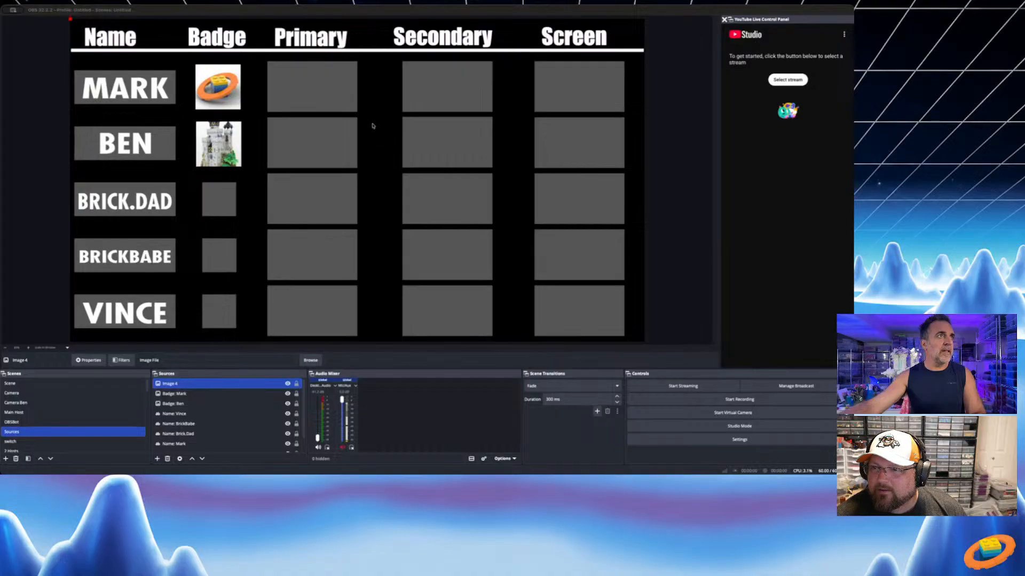
double_click(373, 124)
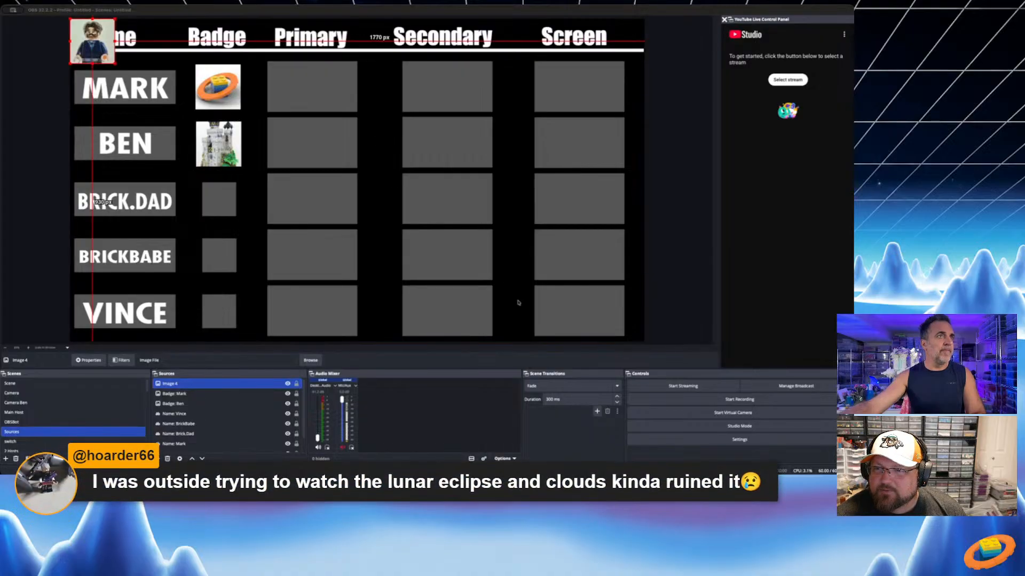
click(535, 326)
drag(93, 41, 219, 199)
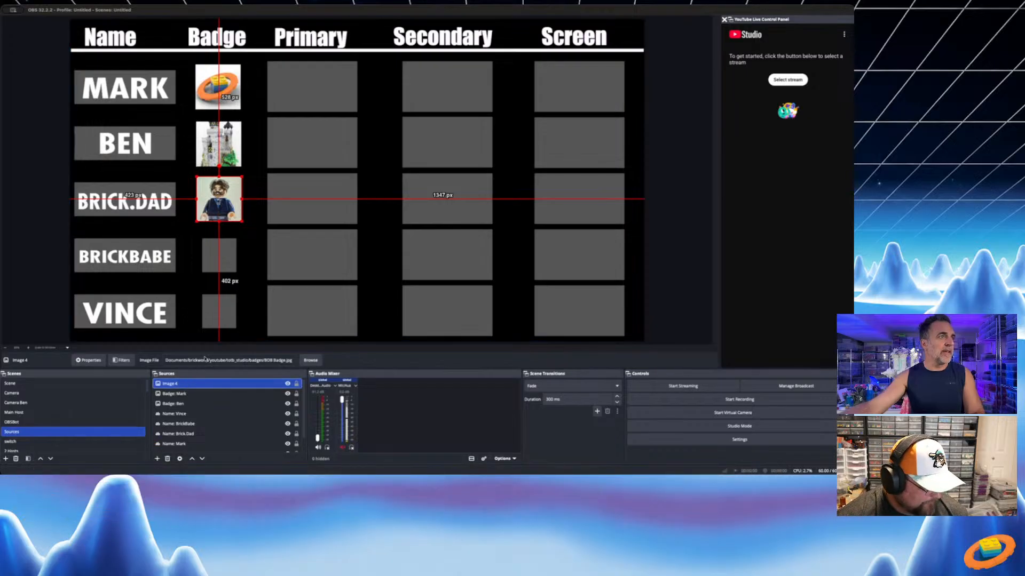
key(Return)
text(Badge:)
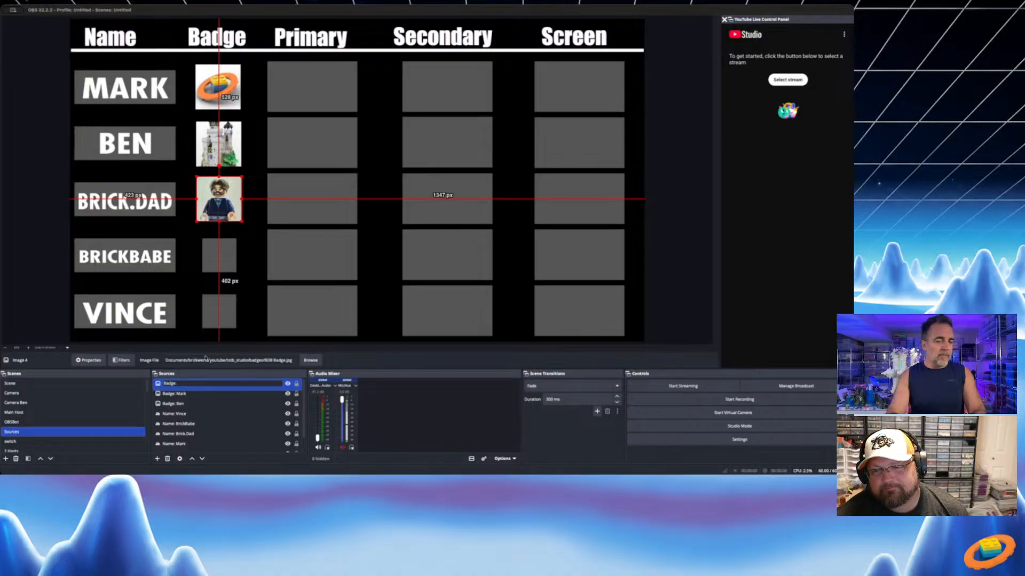
text( Brick.Da)
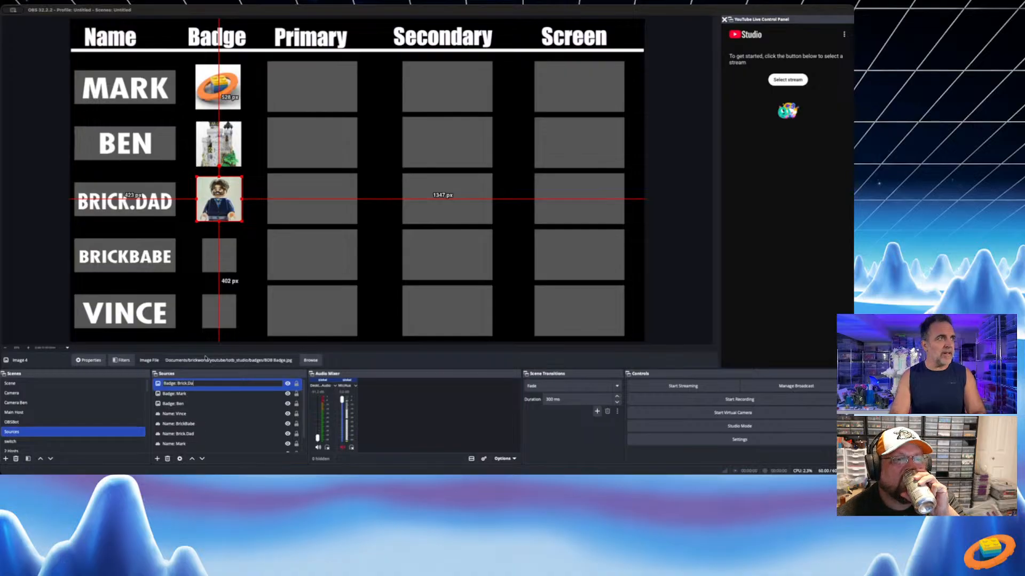
text(d)
key(Return)
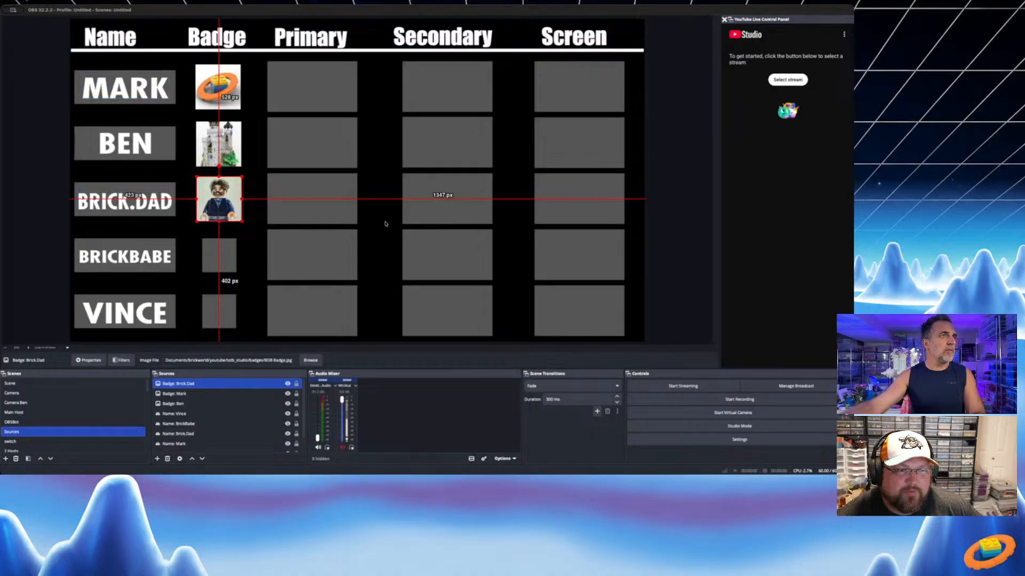
Add the pink portrait badge image over the BRICKBABE row's Badge box and name its source "Badge: BrickBabe"
click(460, 173)
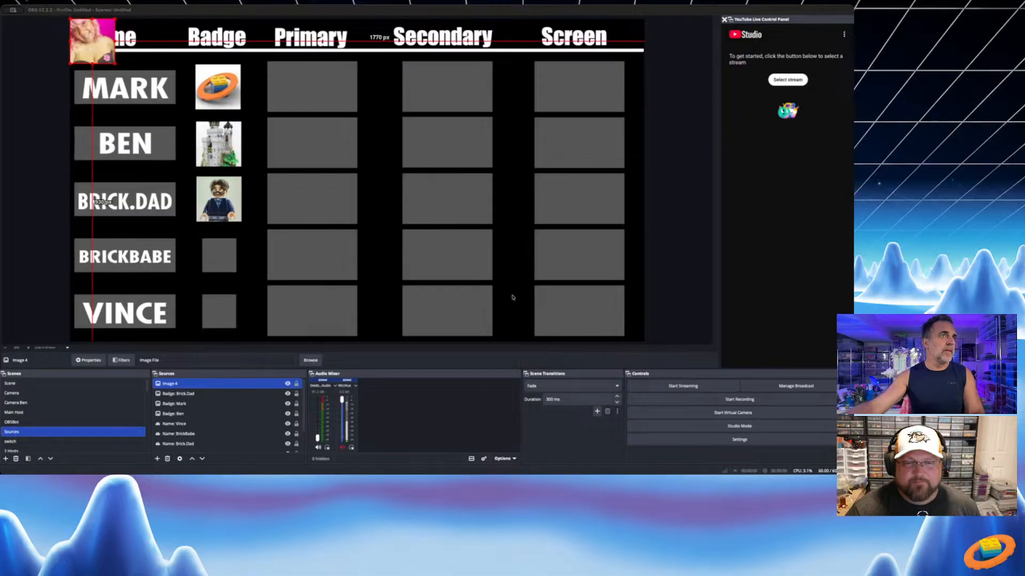
drag(95, 57, 213, 257)
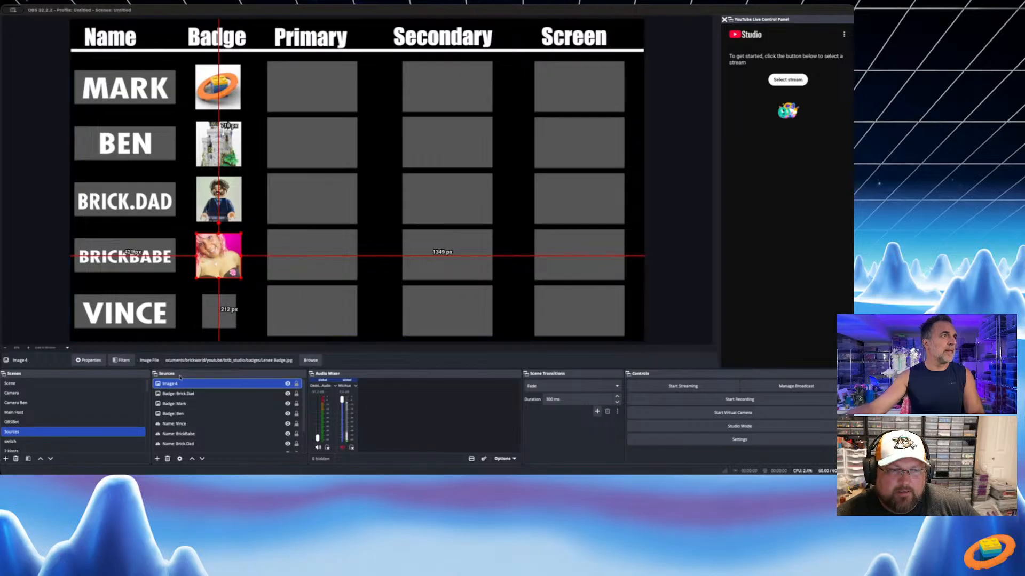
key(F2)
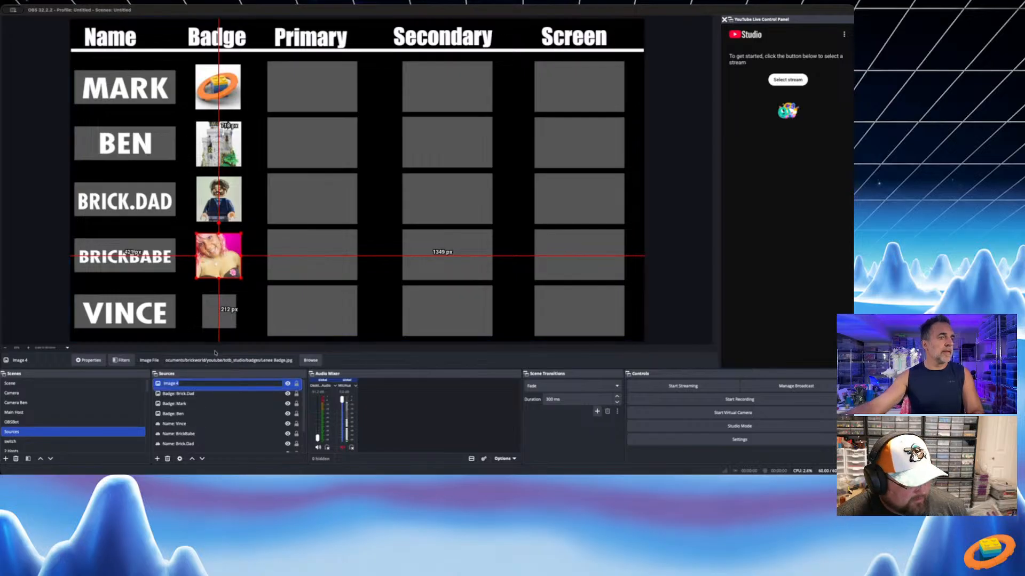
text(Badge:)
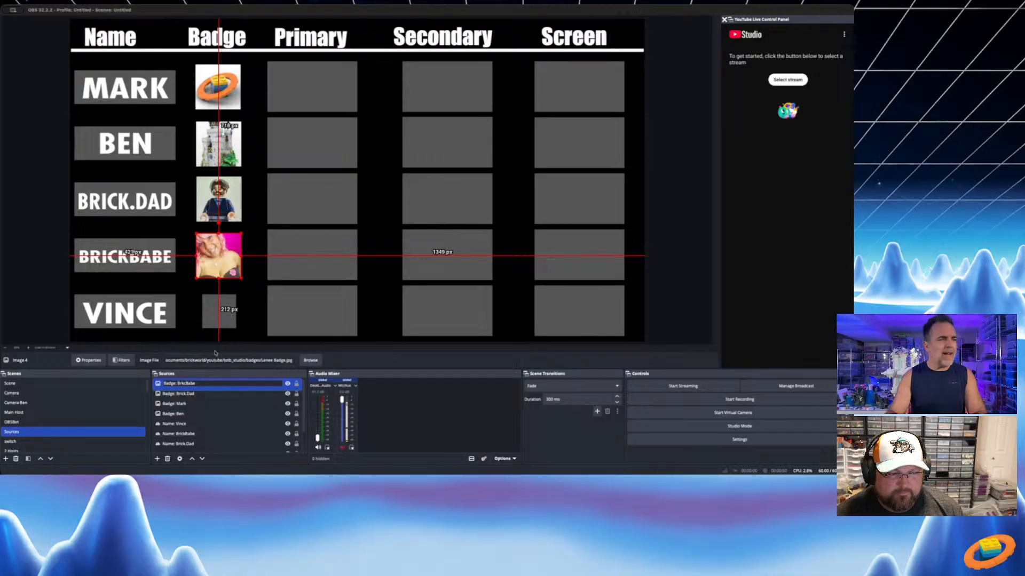
key(BackSpace)
key(BackSpace)
key(BackSpace)
text(ick)
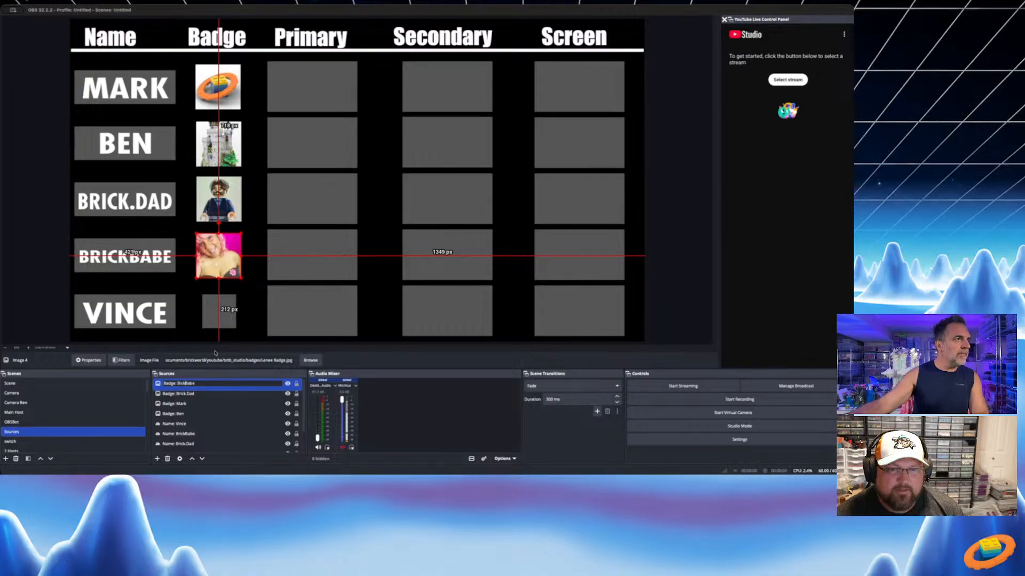
text(r)
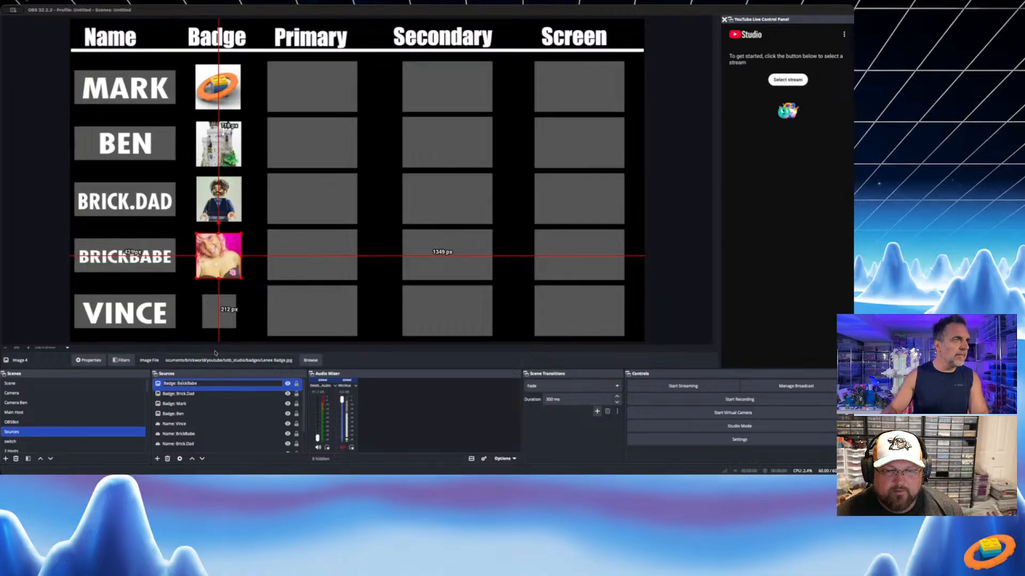
text(r)
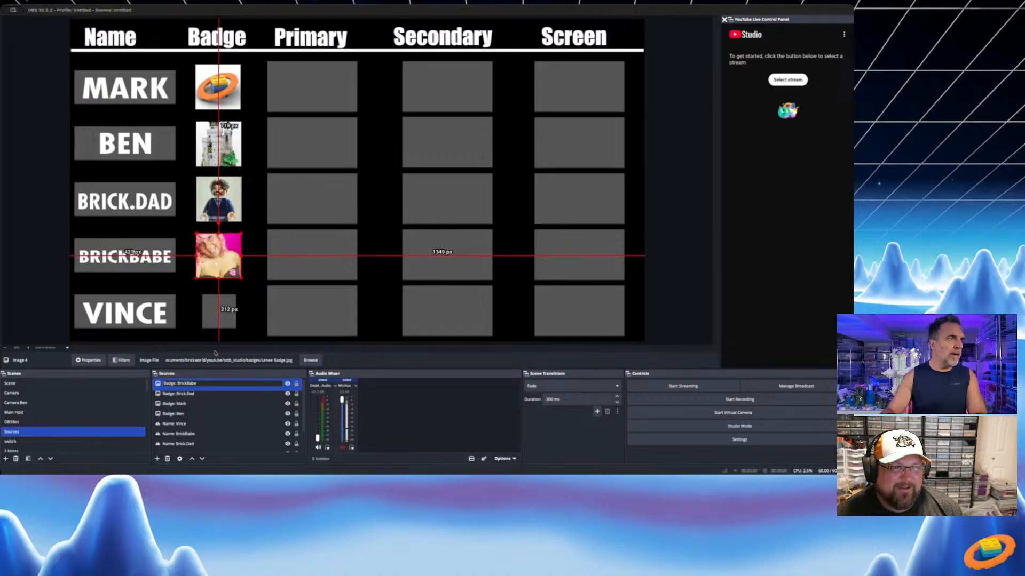
key(Return)
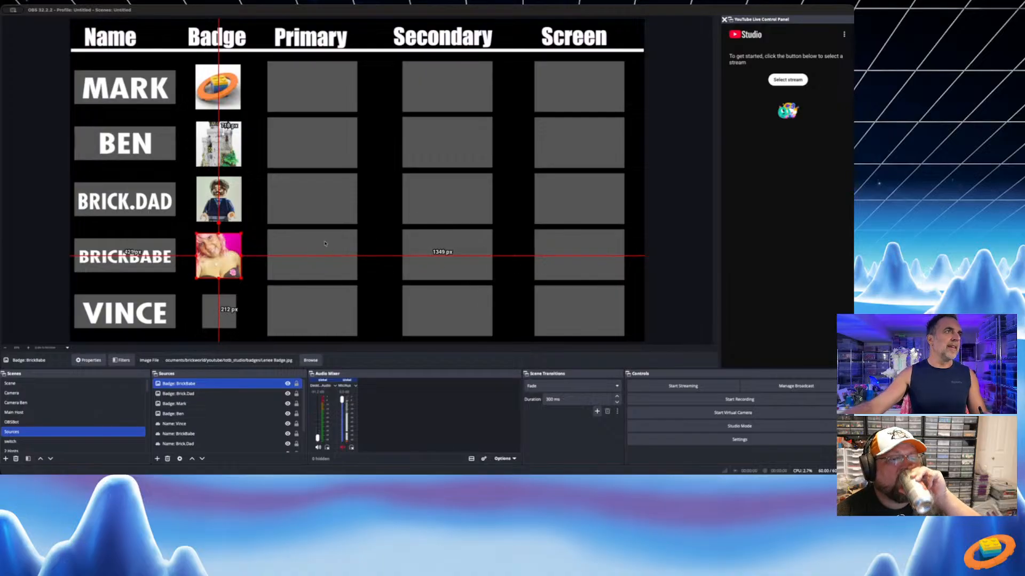
Add the image VMAC Badge.jpg over the fifth row's Badge box and name its source "Badge:" plus that row's person name
click(416, 174)
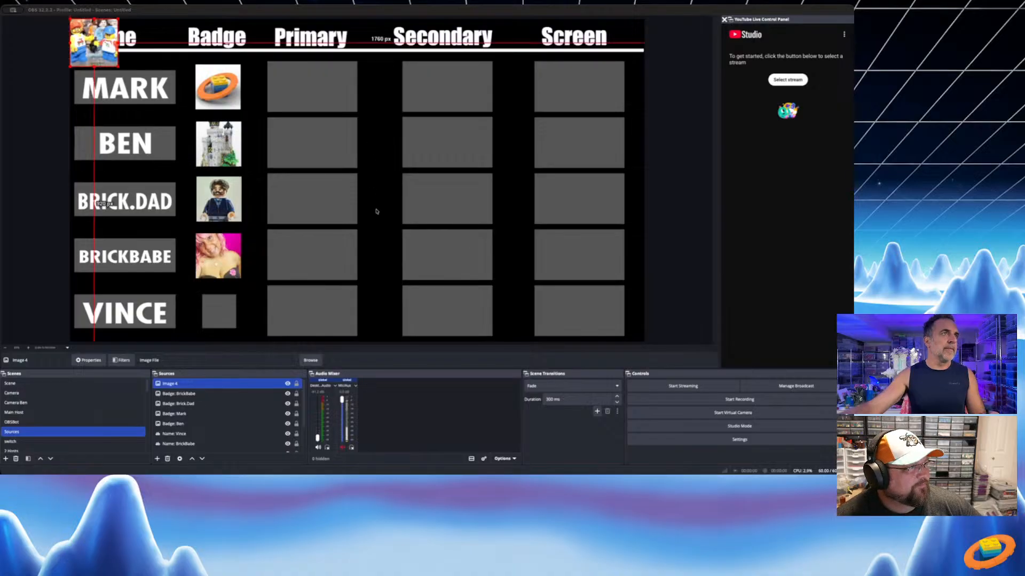
click(526, 323)
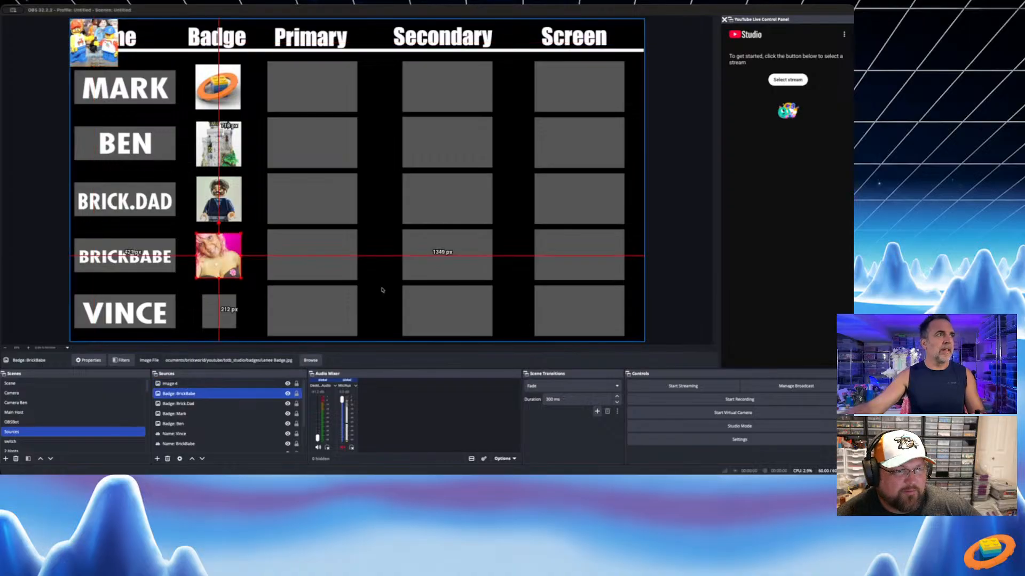
drag(94, 43, 220, 310)
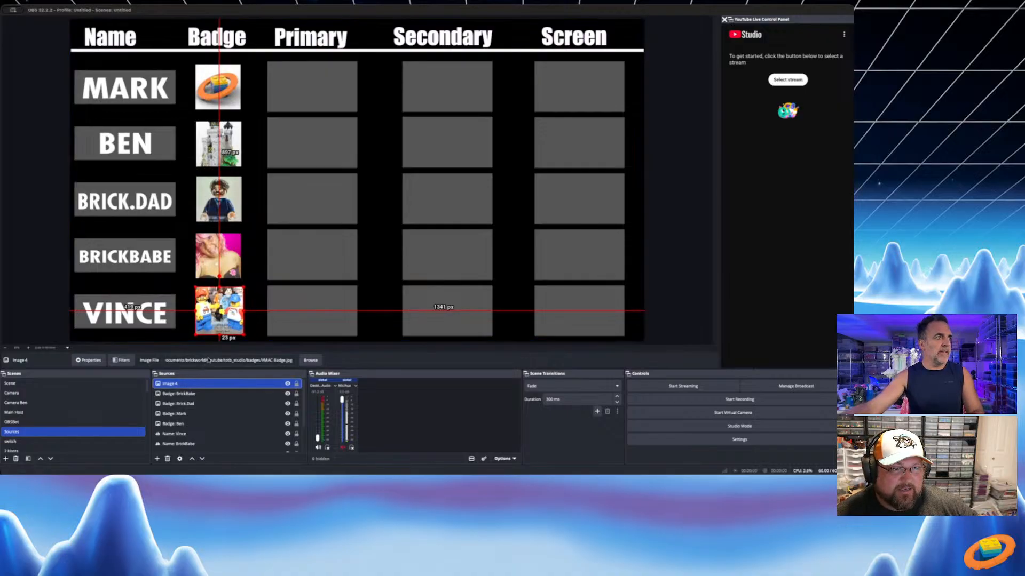
key(F2)
text(Badge)
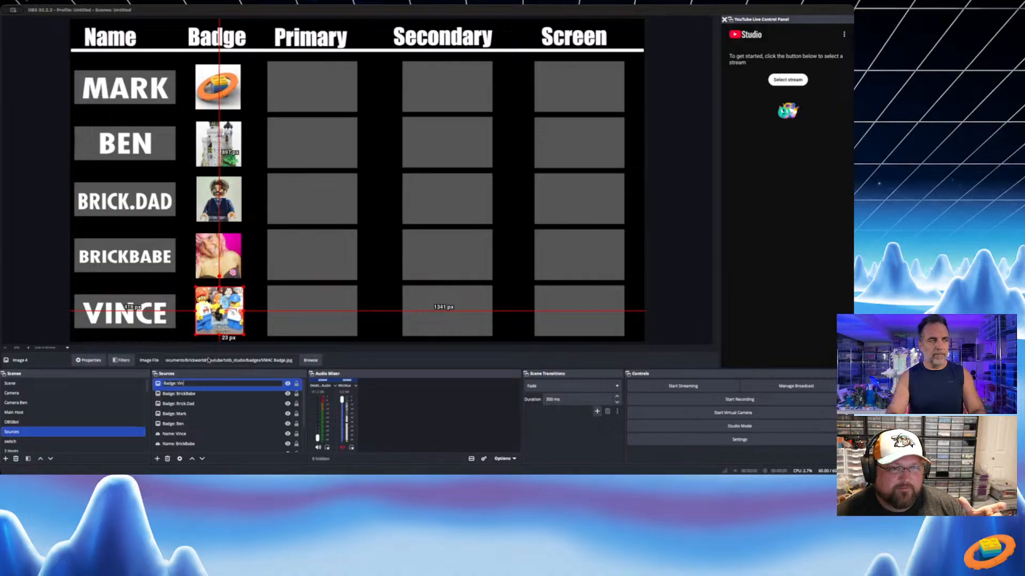
text(: Vince)
key(Return)
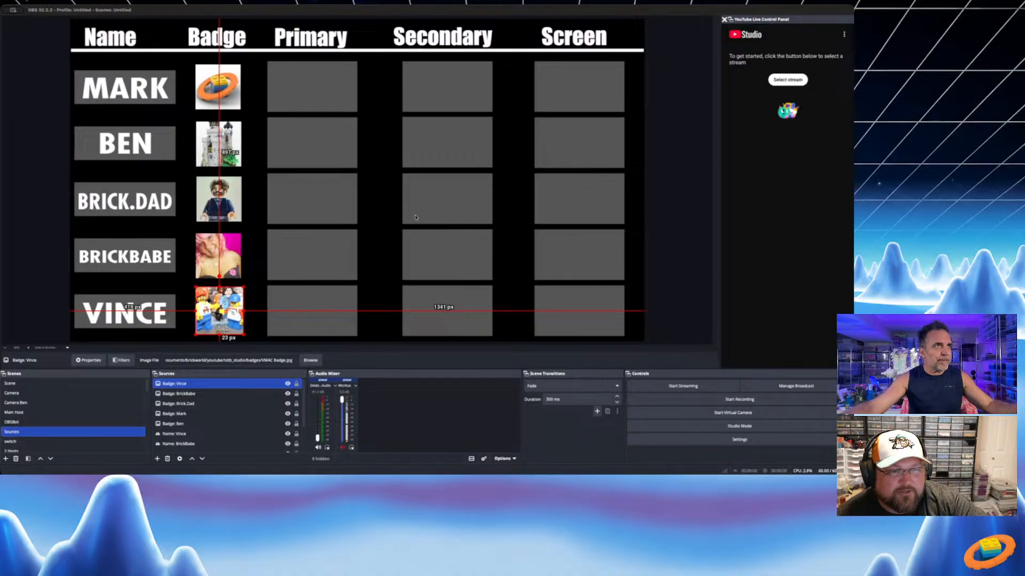
Add the host's webcam as a video capture source, shrink it, and centre it over the first row's Primary box
click(437, 173)
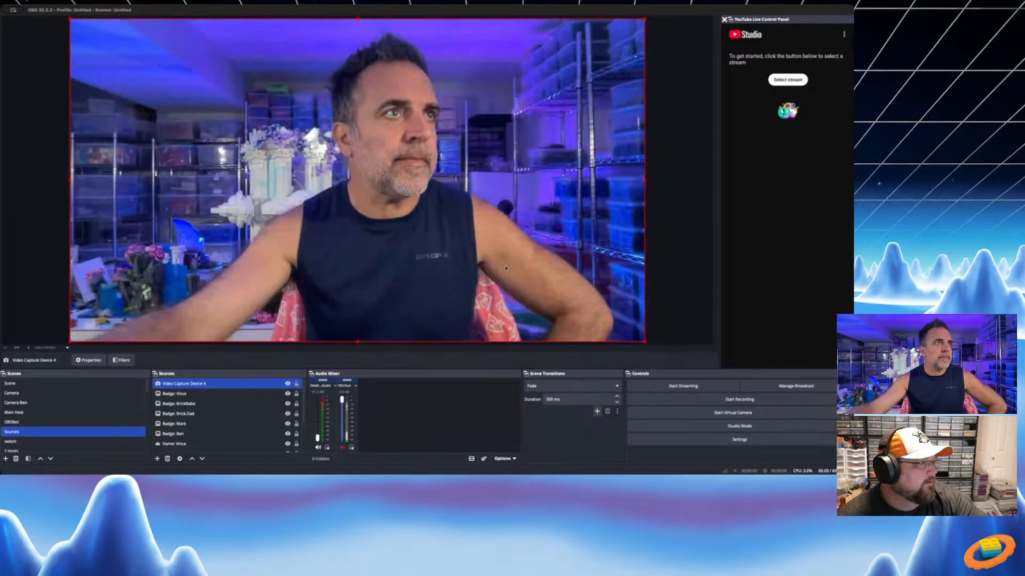
key(Down)
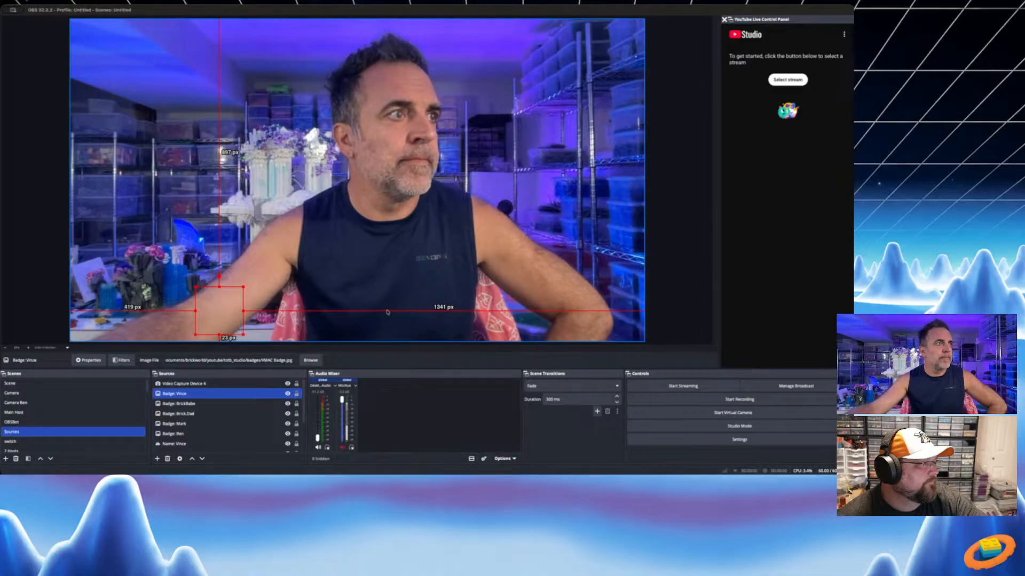
key(Up)
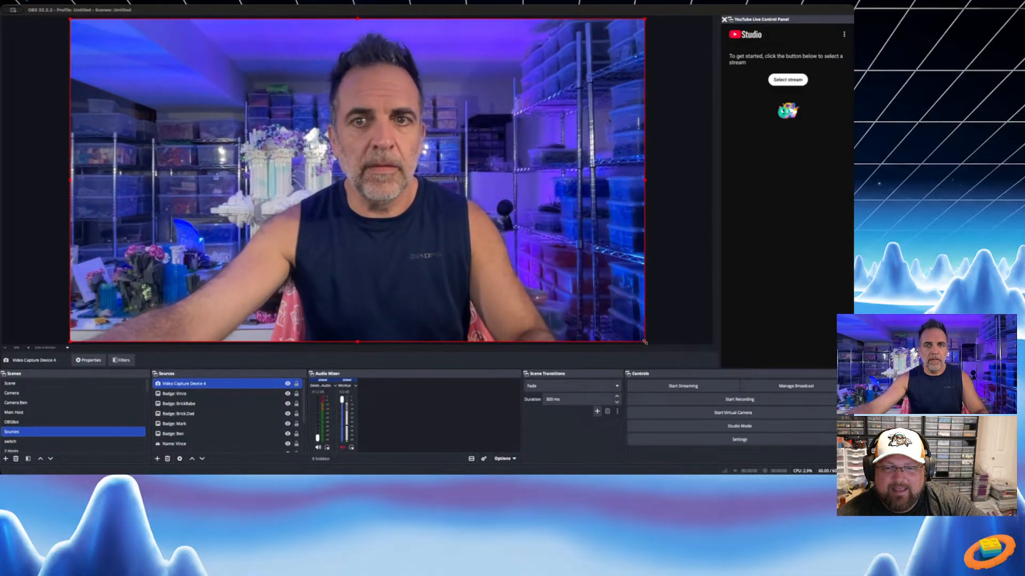
drag(644, 342, 397, 275)
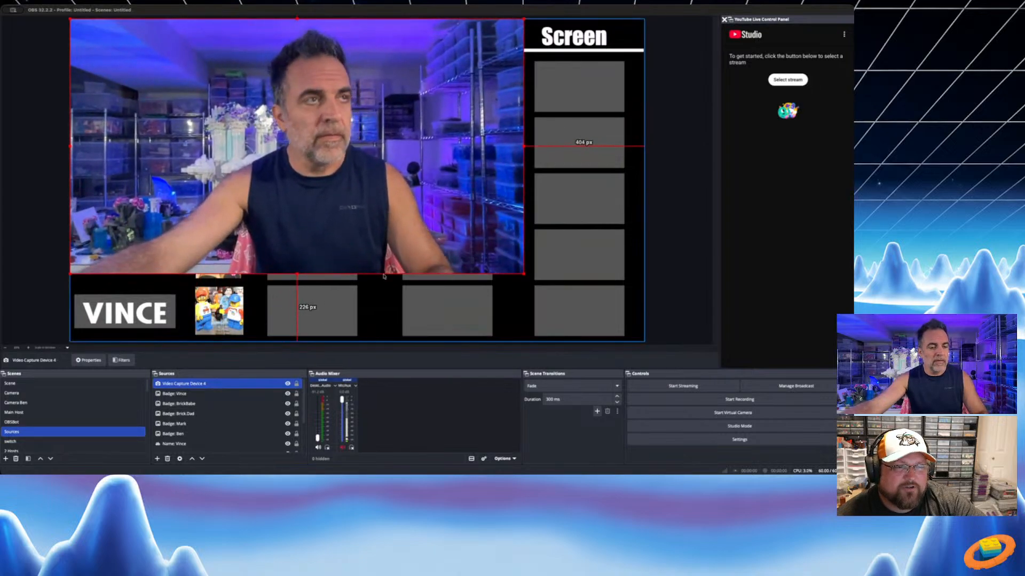
key(super+f)
drag(645, 342, 327, 90)
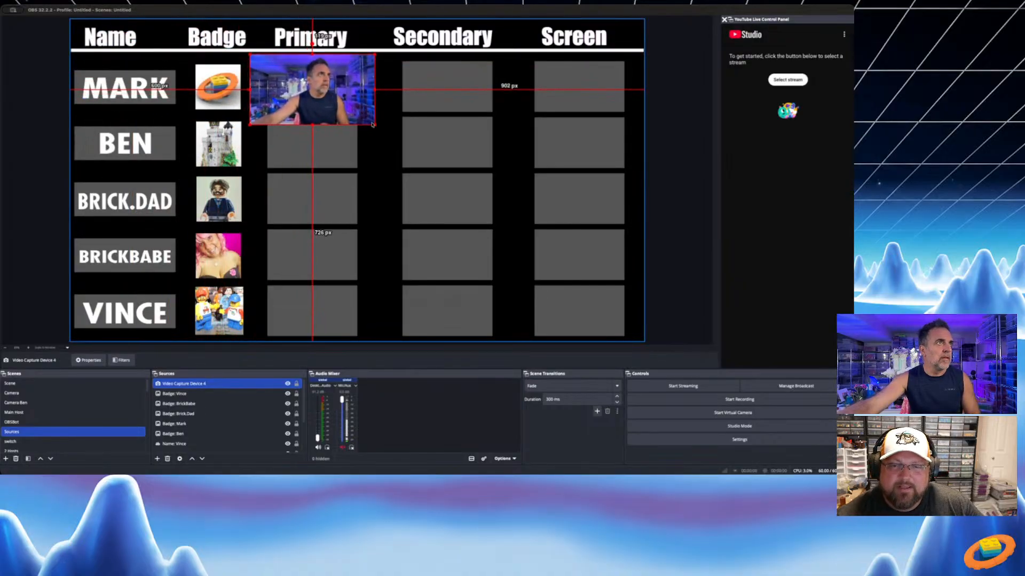
Shrink the webcam source to fit the first row's Primary box and name it "Primary:" plus that row's person name
drag(376, 125, 356, 110)
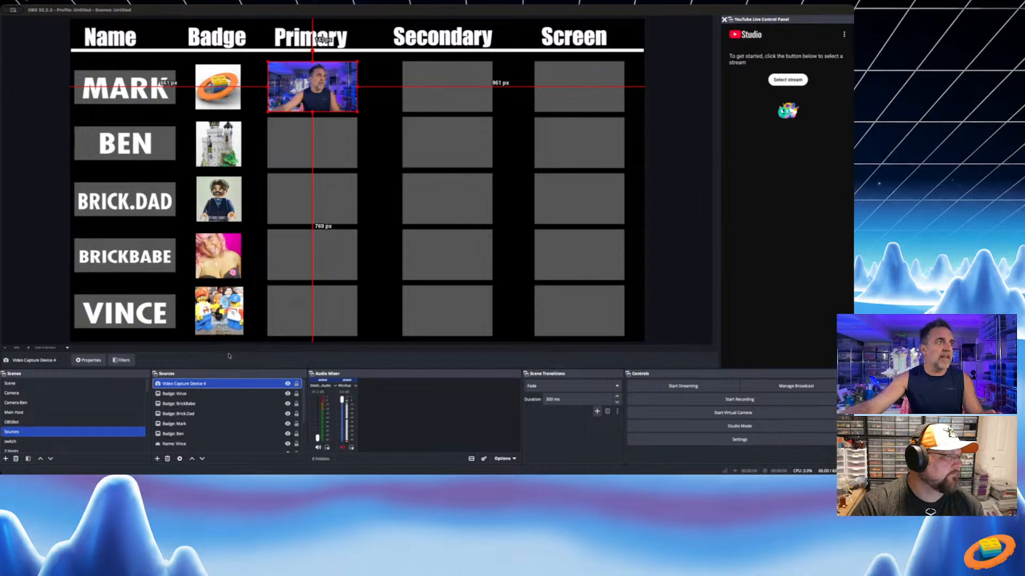
key(F2)
text(Prim)
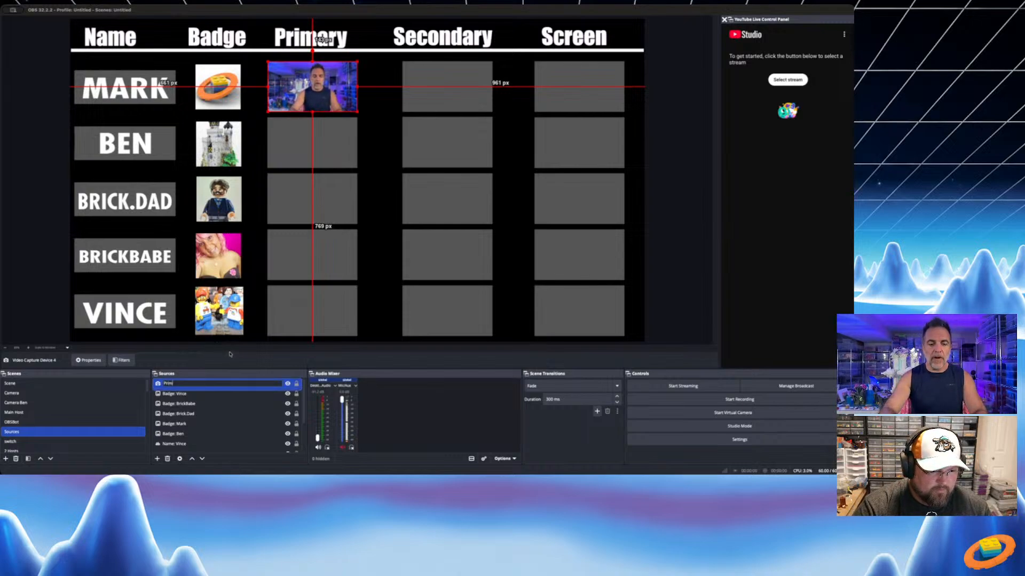
text(ary: Mark)
key(Return)
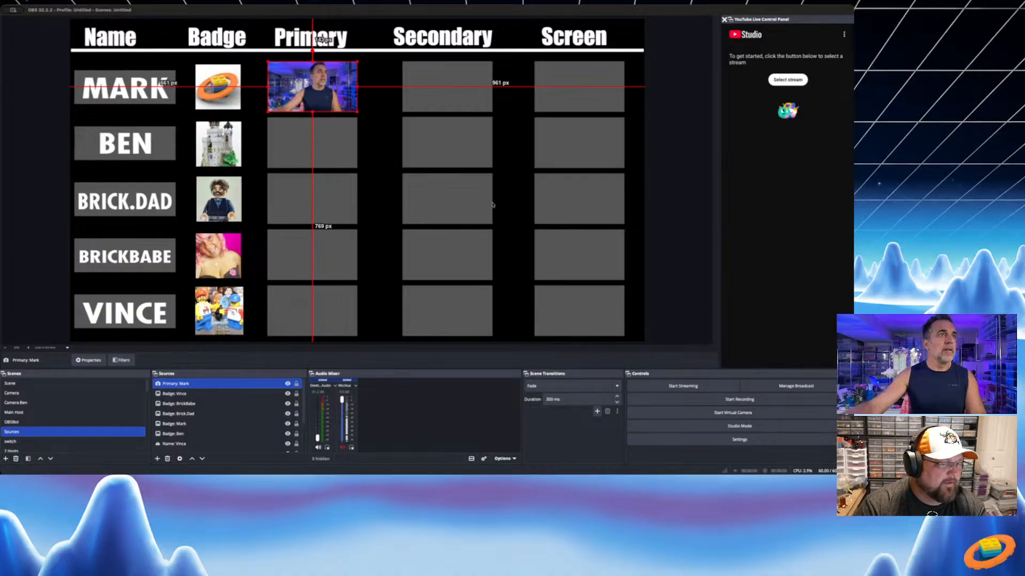
Add the camera showing the brick display as a video capture source and fit it over the first row's Secondary box
click(392, 319)
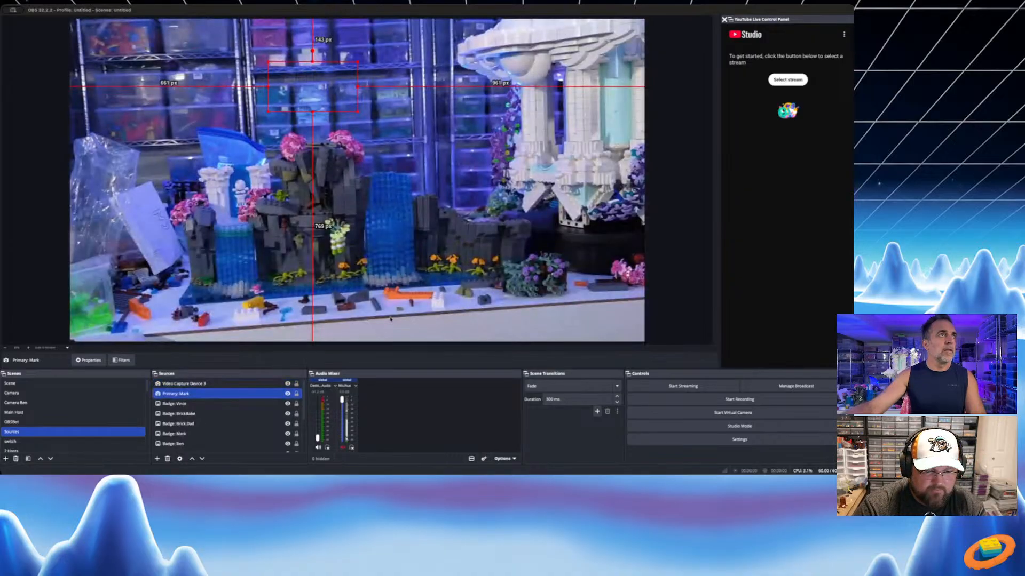
click(639, 341)
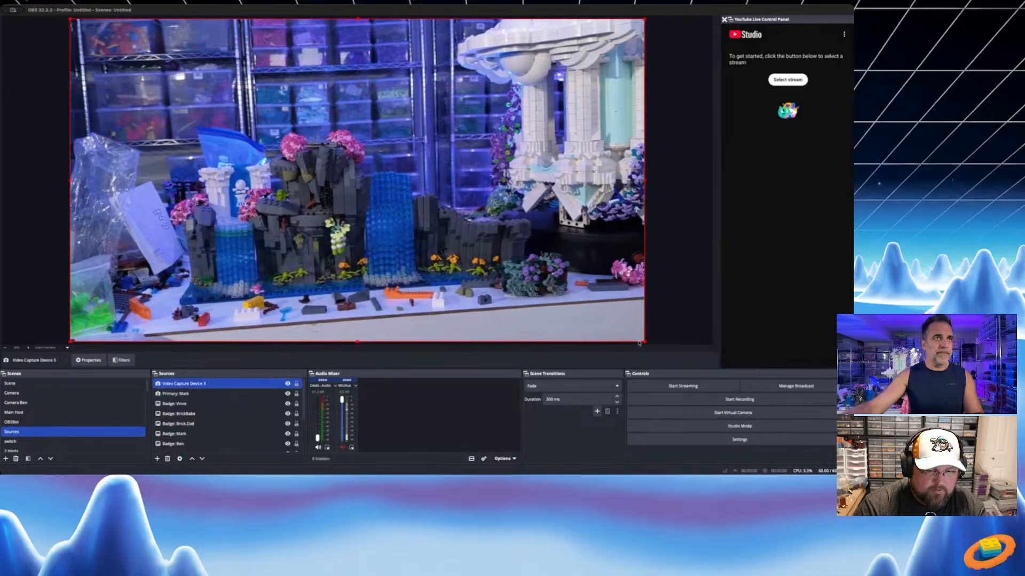
drag(645, 342, 240, 114)
drag(209, 84, 515, 110)
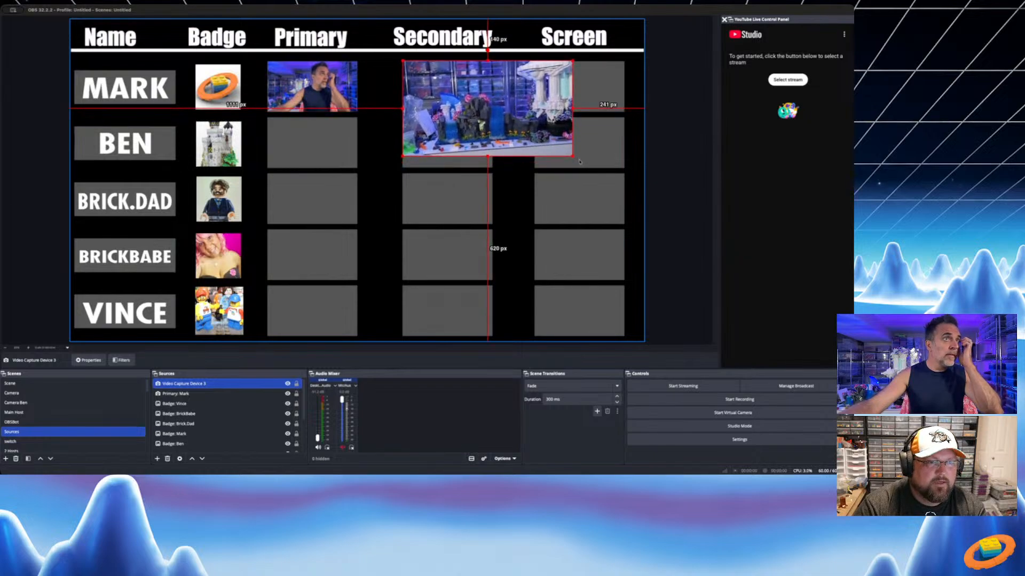
drag(572, 156, 494, 111)
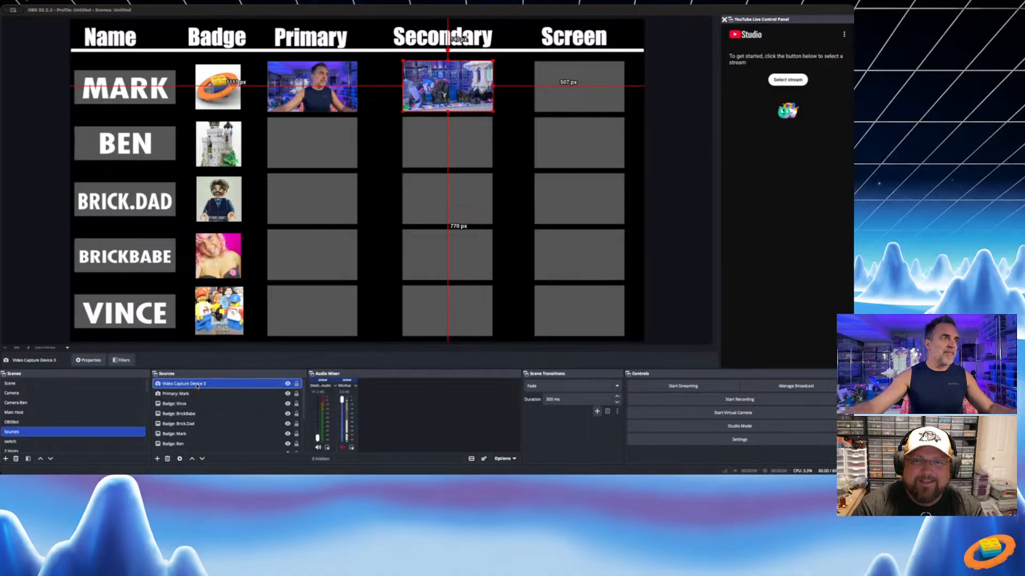
Name the brick display camera source "Secondary:" plus the first row's person name
key(F2)
text(Secondary: Mark)
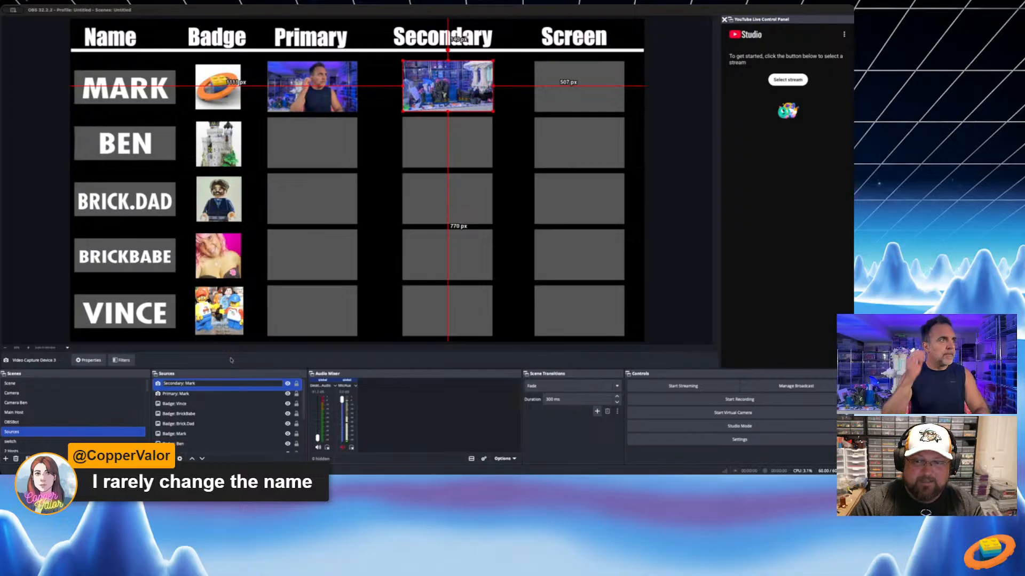
key(Return)
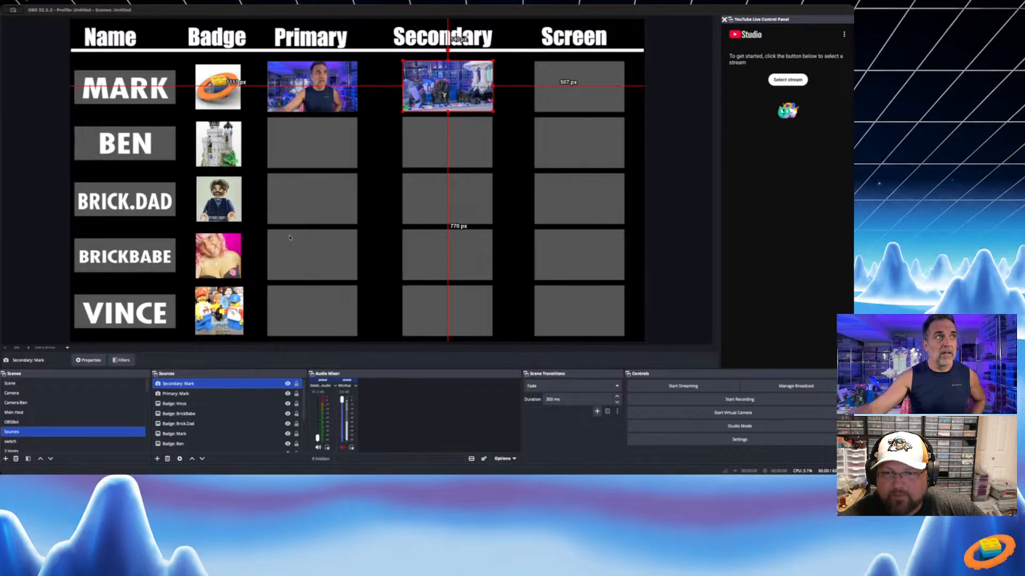
click(468, 176)
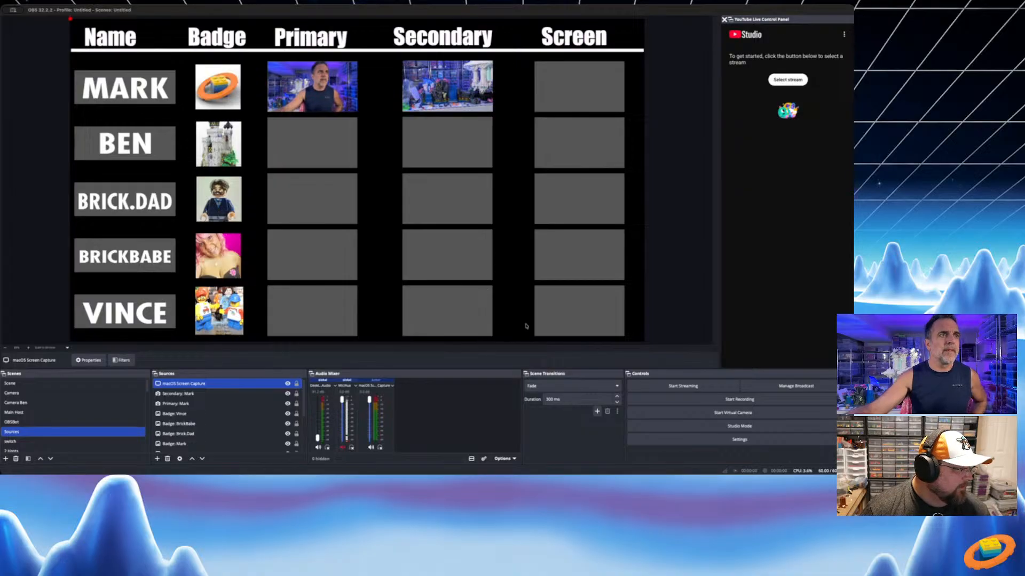
key(Down)
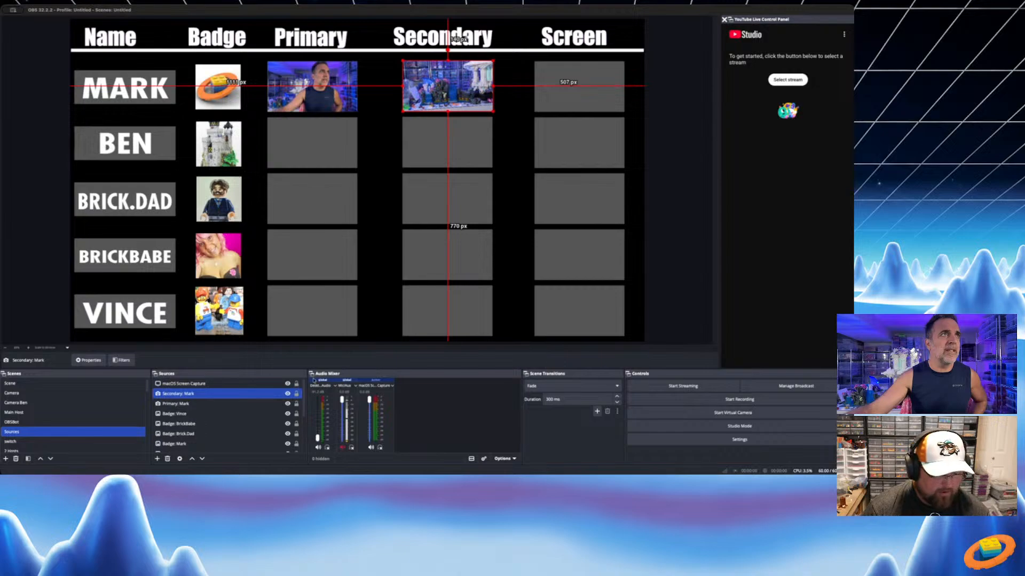
click(233, 385)
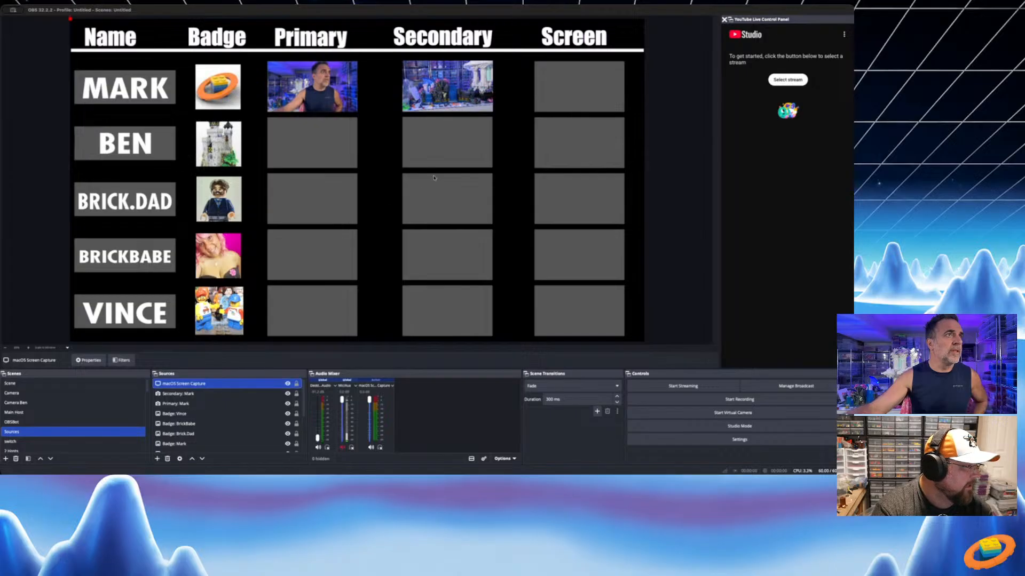
key(Delete)
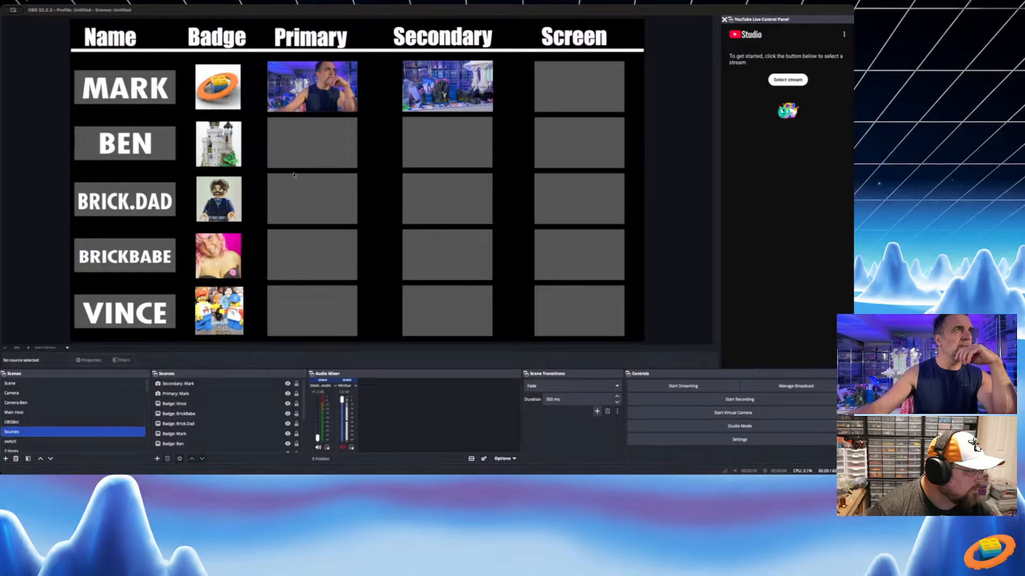
click(473, 174)
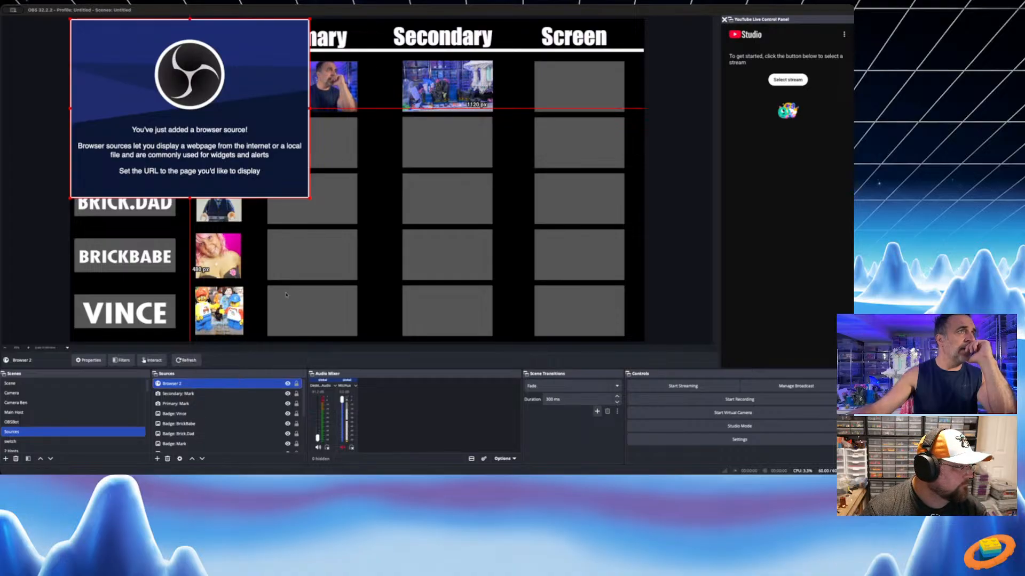
click(447, 167)
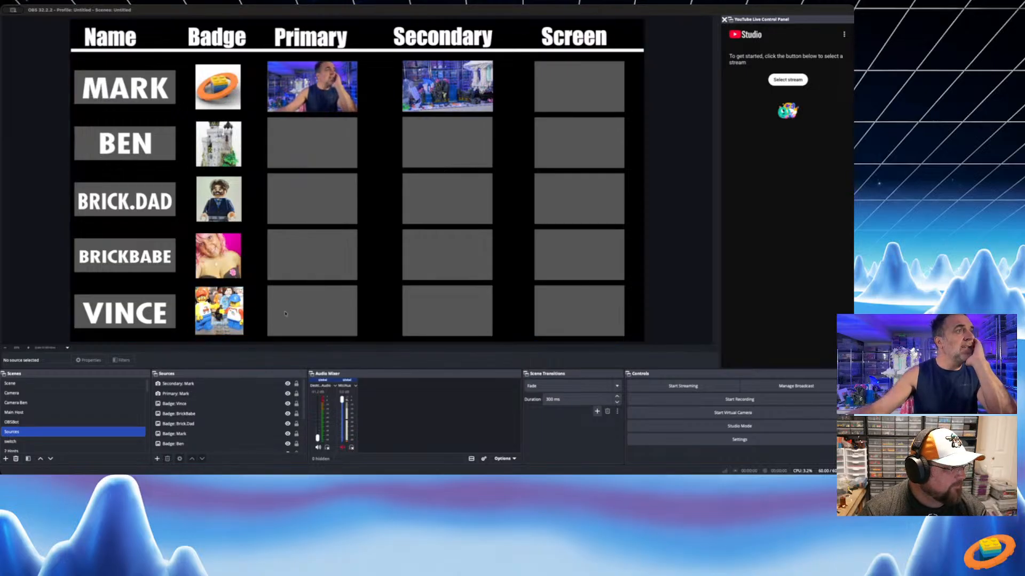
Add a Display Capture source with direct screen access allowed, set it to the 2560x1440 @ 2560,0 display, and close the file window there
click(441, 189)
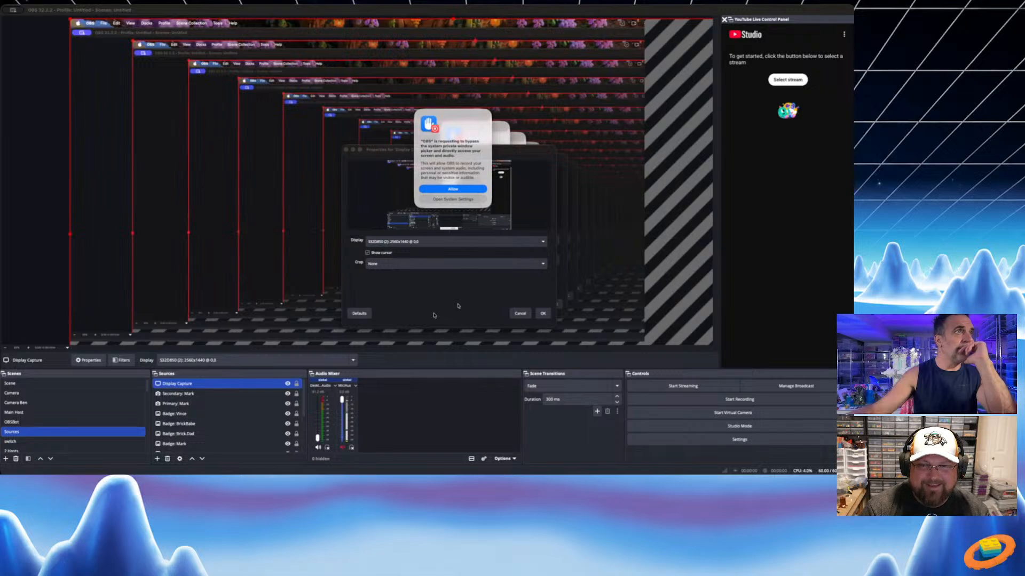
click(452, 189)
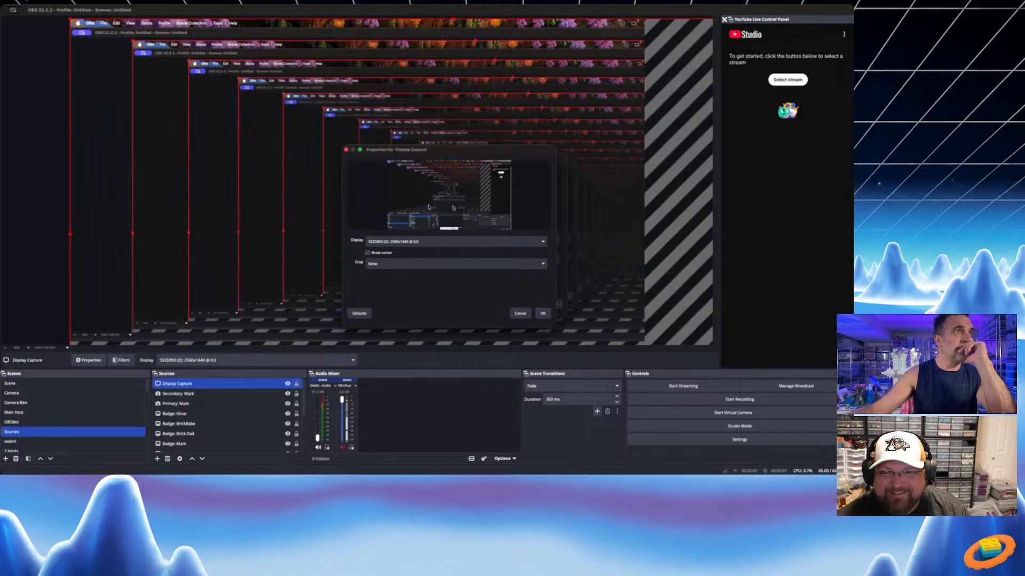
click(530, 243)
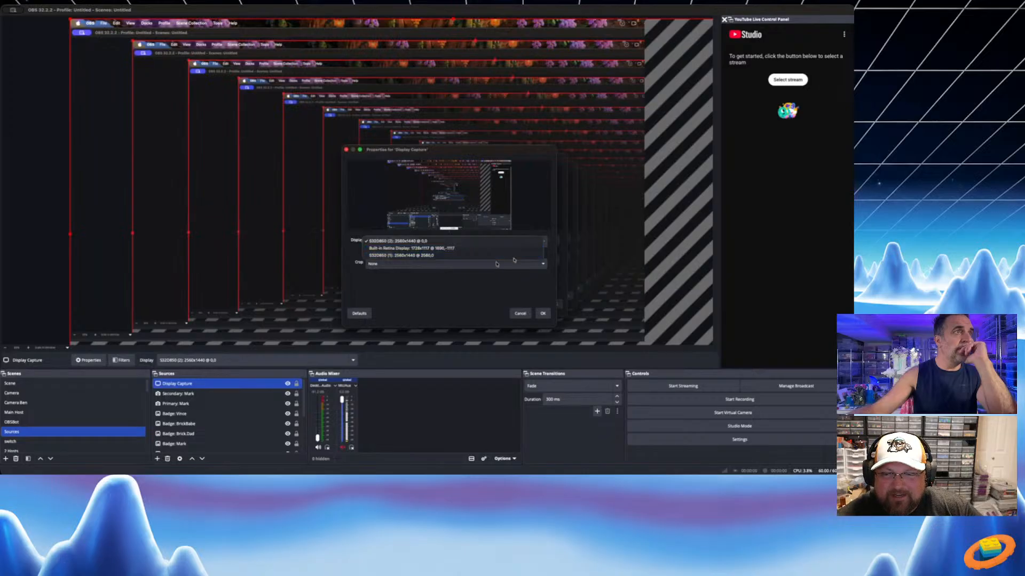
click(511, 255)
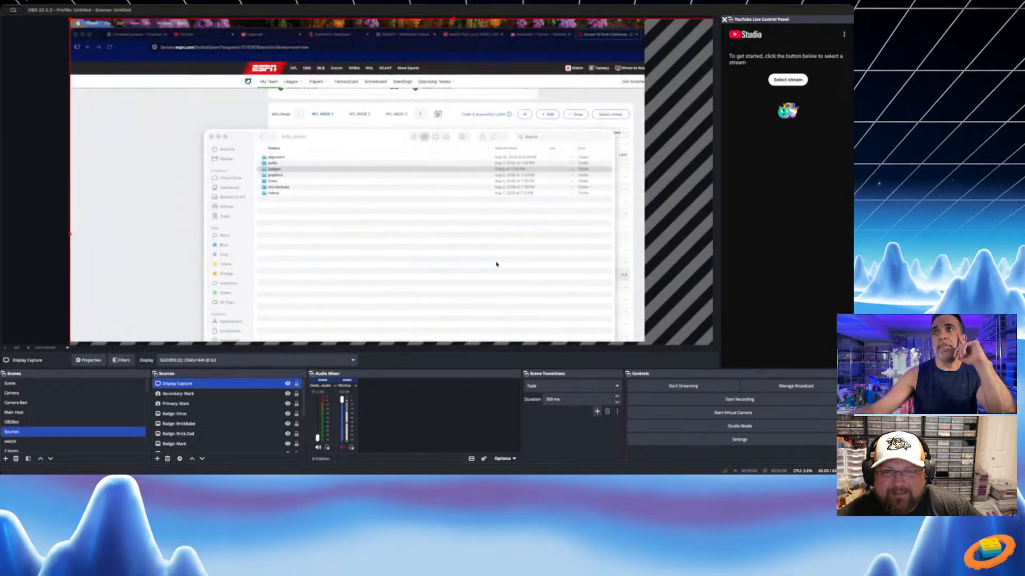
click(525, 329)
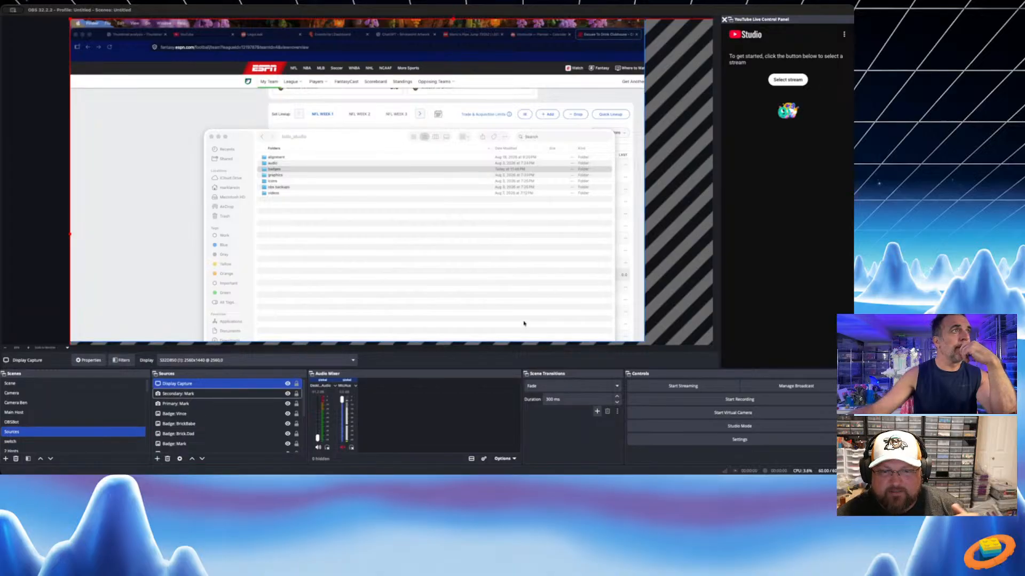
click(211, 137)
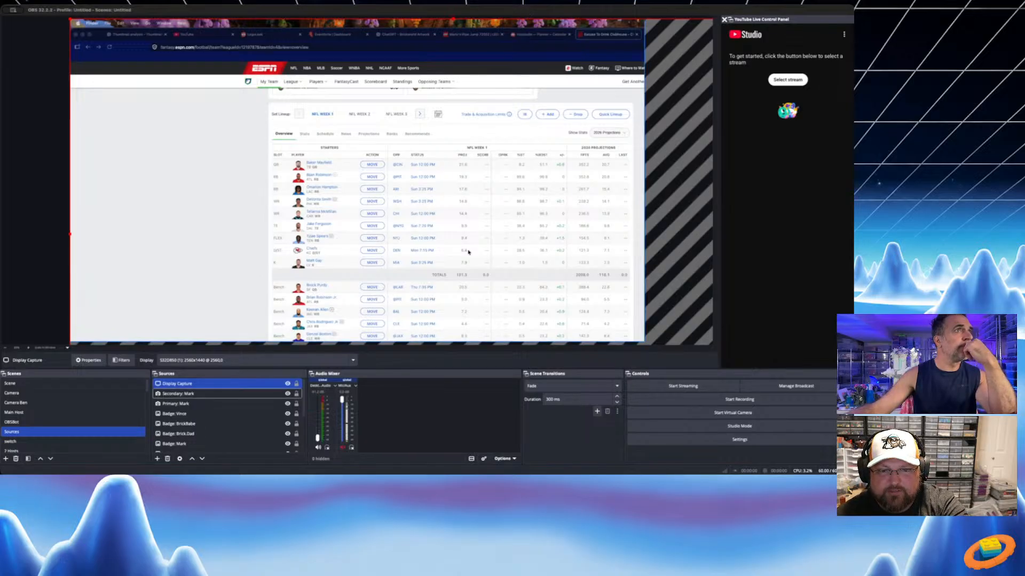
click(618, 323)
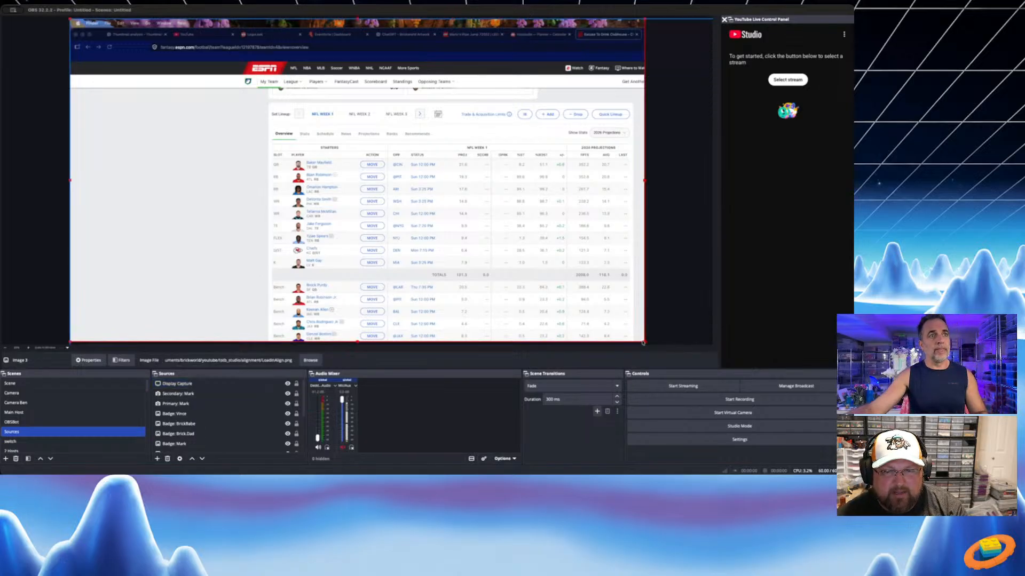
drag(633, 332, 305, 151)
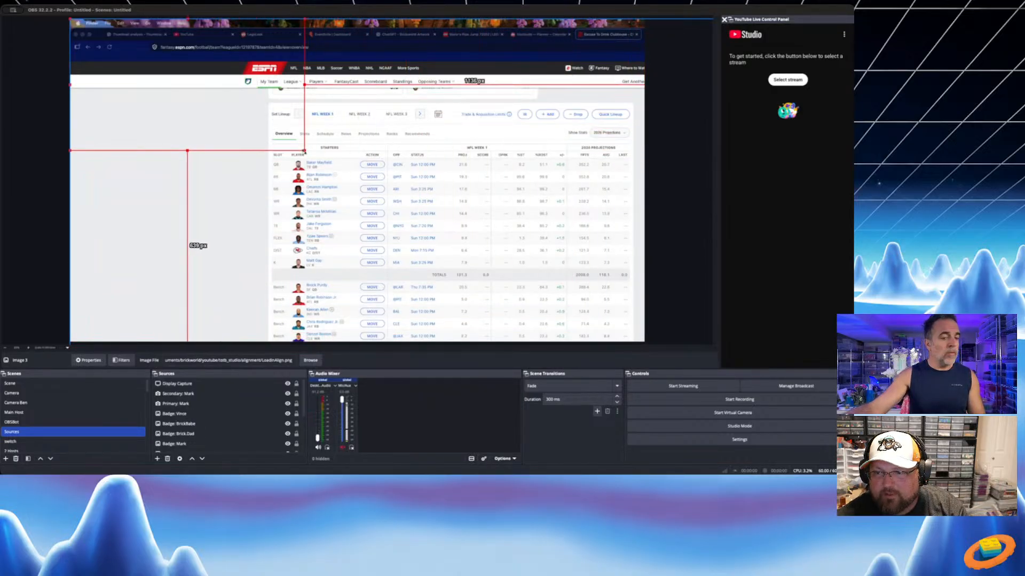
key(super+z)
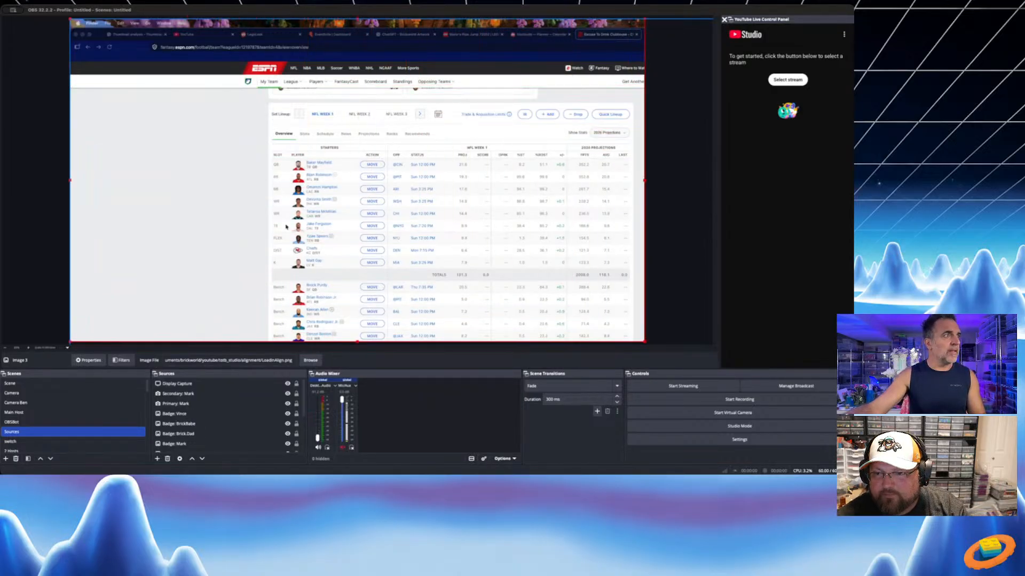
click(208, 385)
click(518, 300)
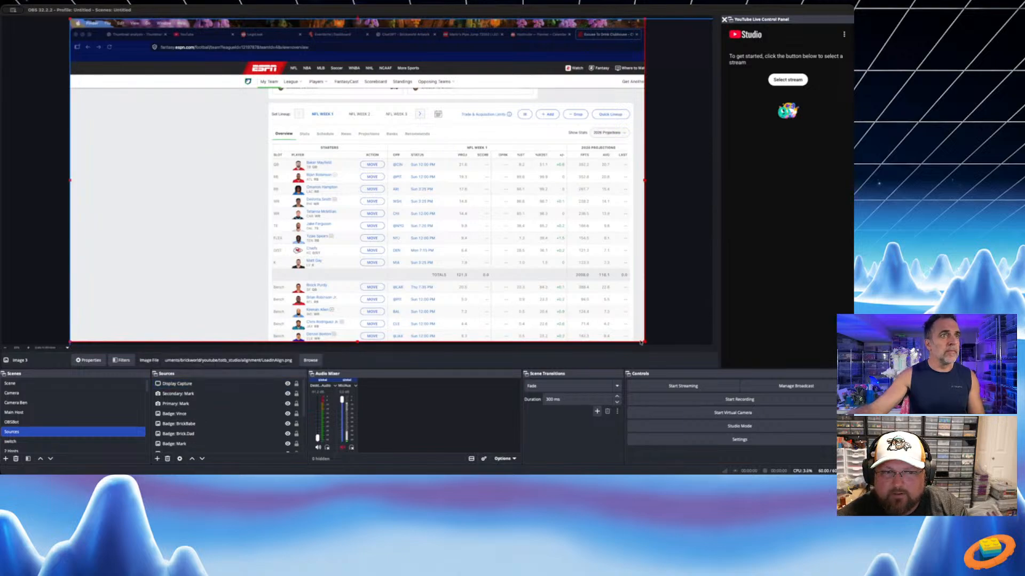
drag(640, 342, 294, 143)
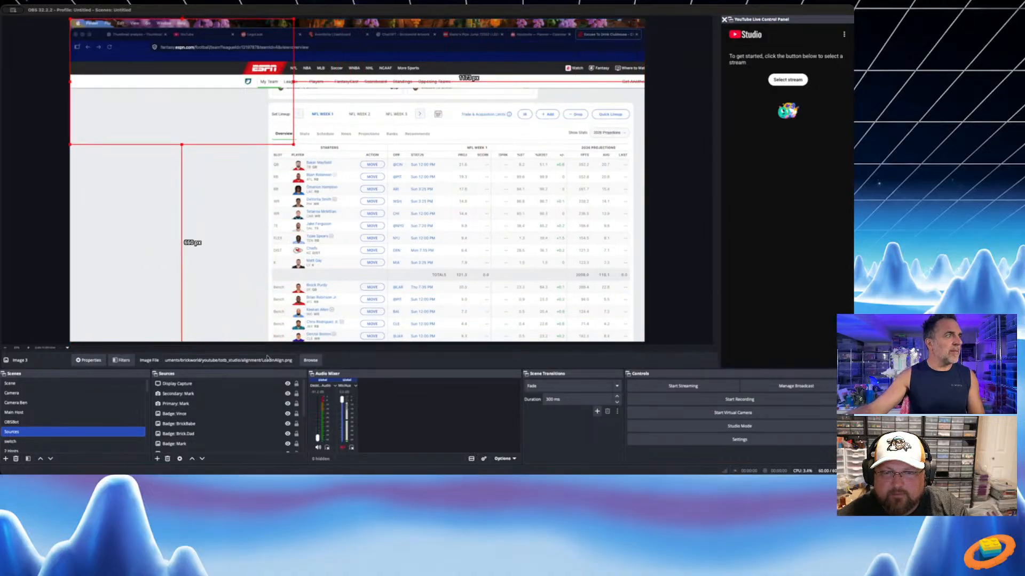
key(super+z)
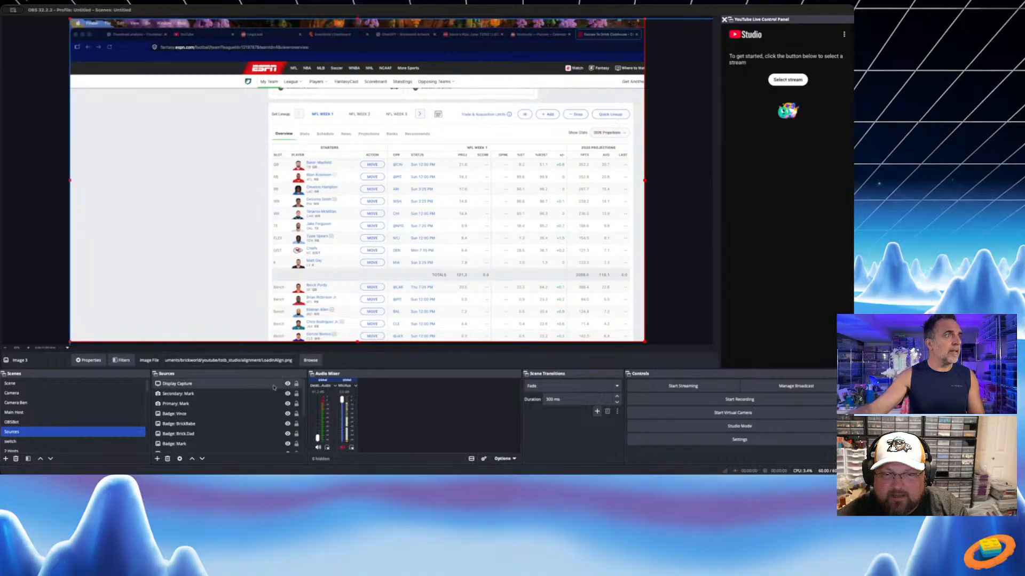
click(242, 387)
click(284, 281)
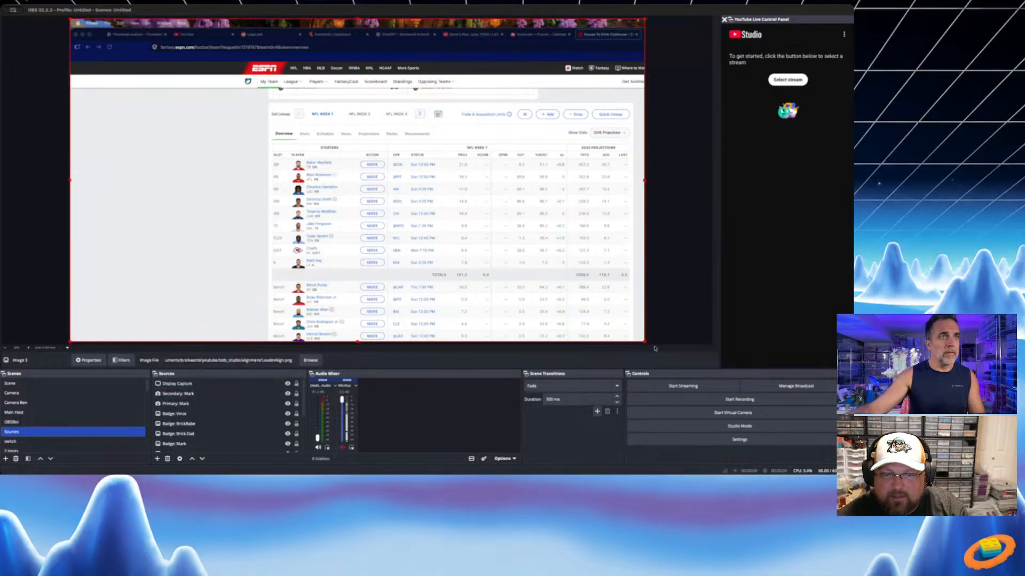
drag(645, 342, 198, 94)
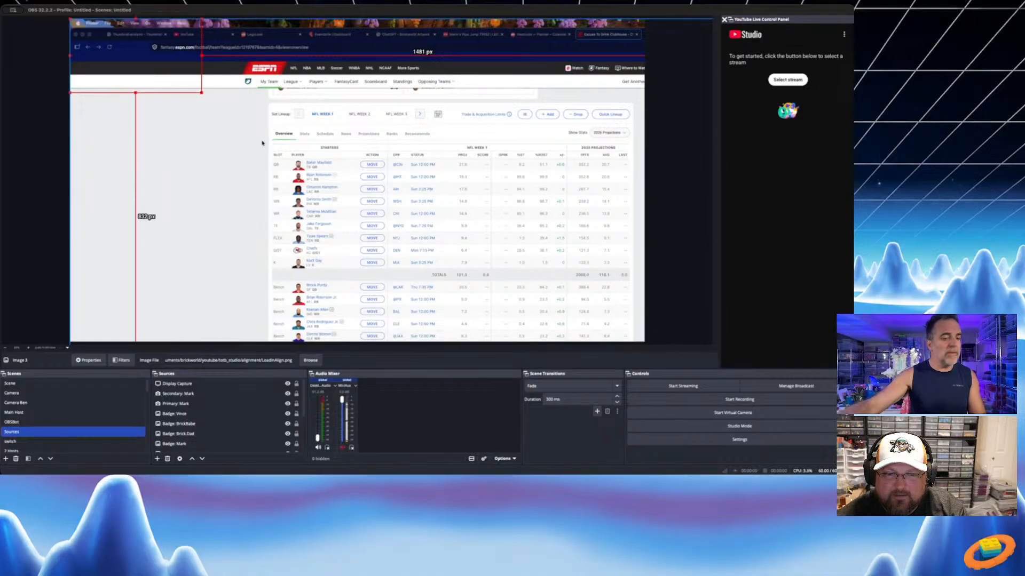
key(super+f)
click(198, 94)
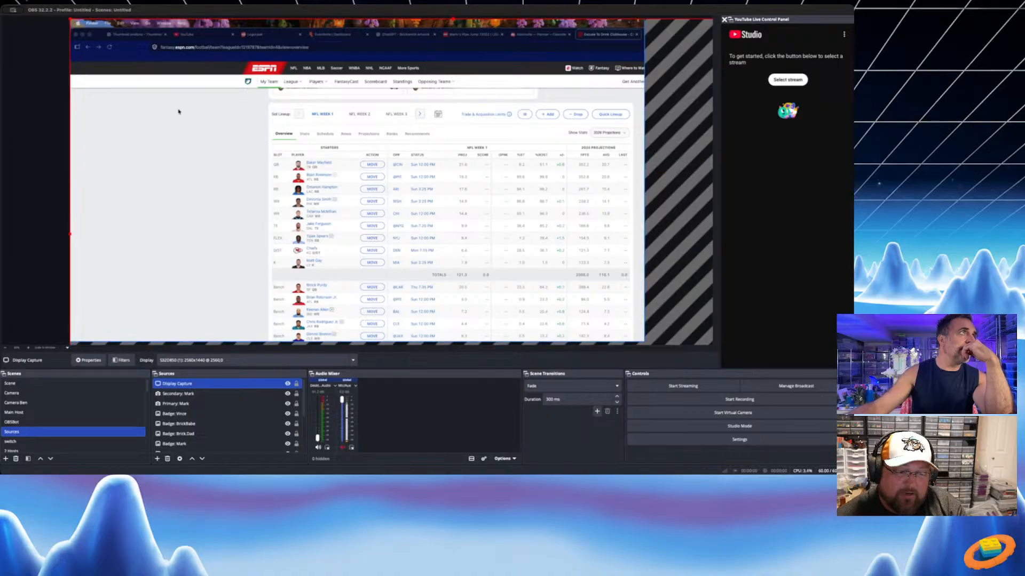
Shrink the display capture and align it over the first row's Screen box
drag(70, 20, 558, 89)
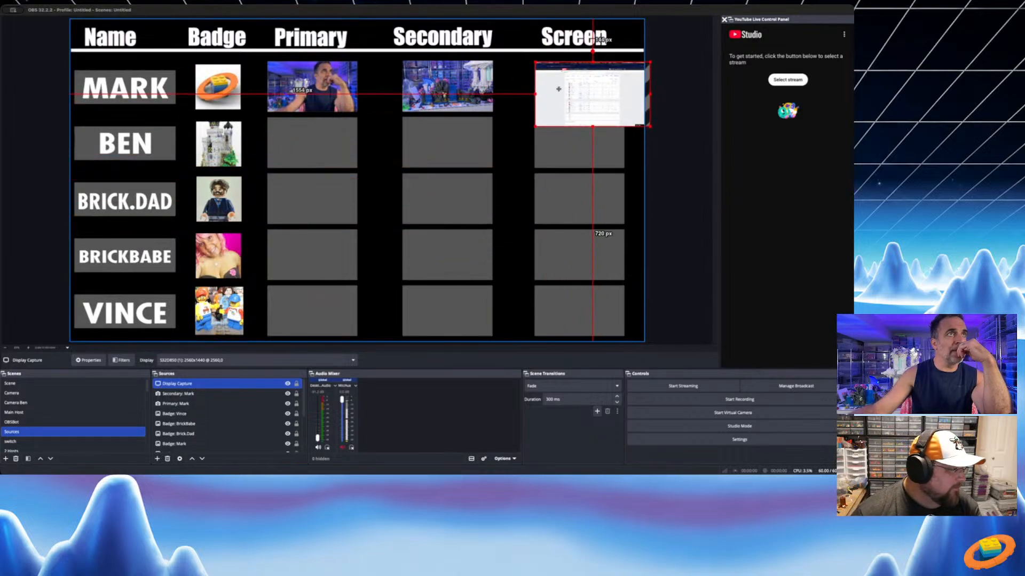
click(651, 127)
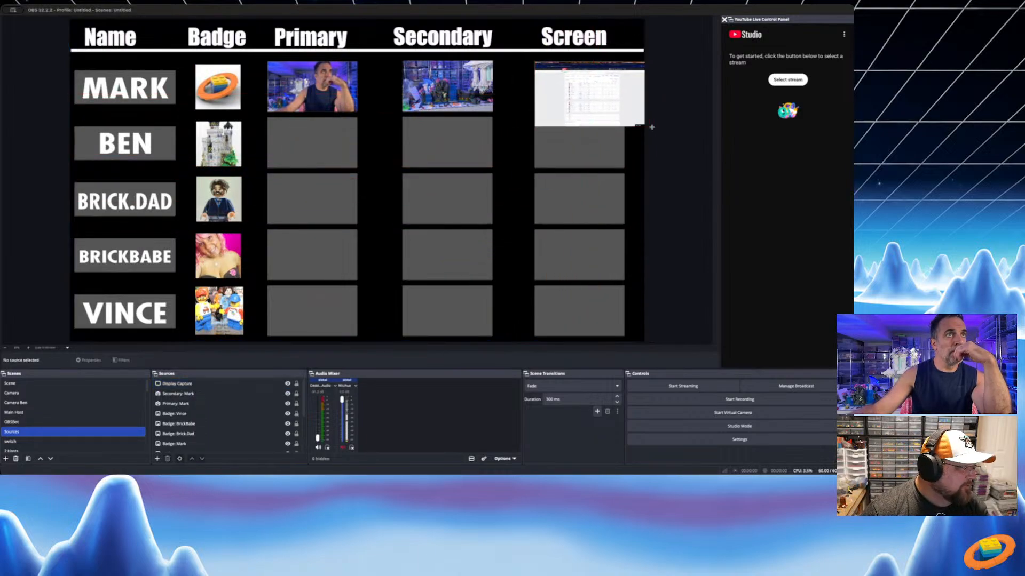
click(638, 122)
drag(651, 127, 623, 105)
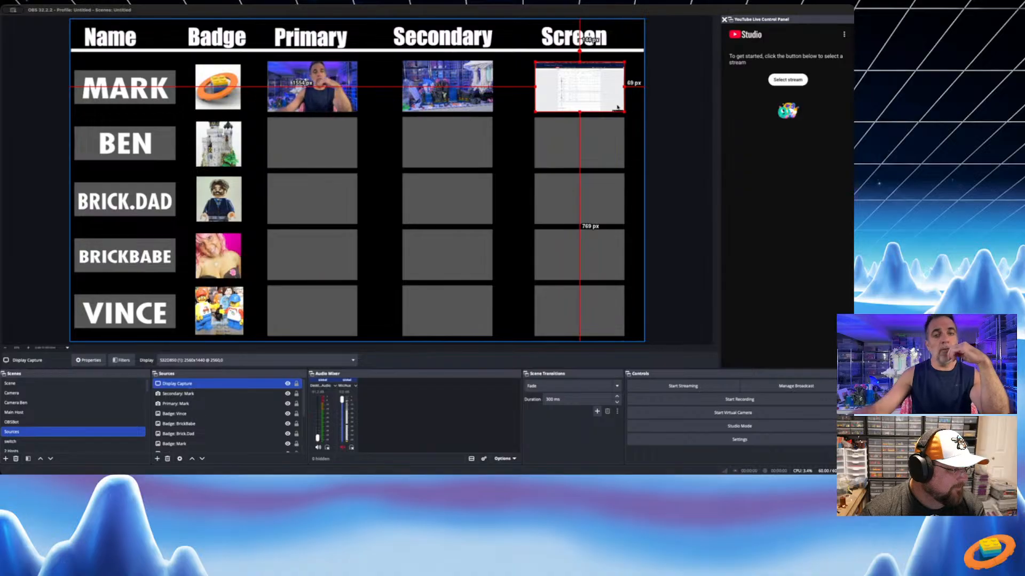
key(Up)
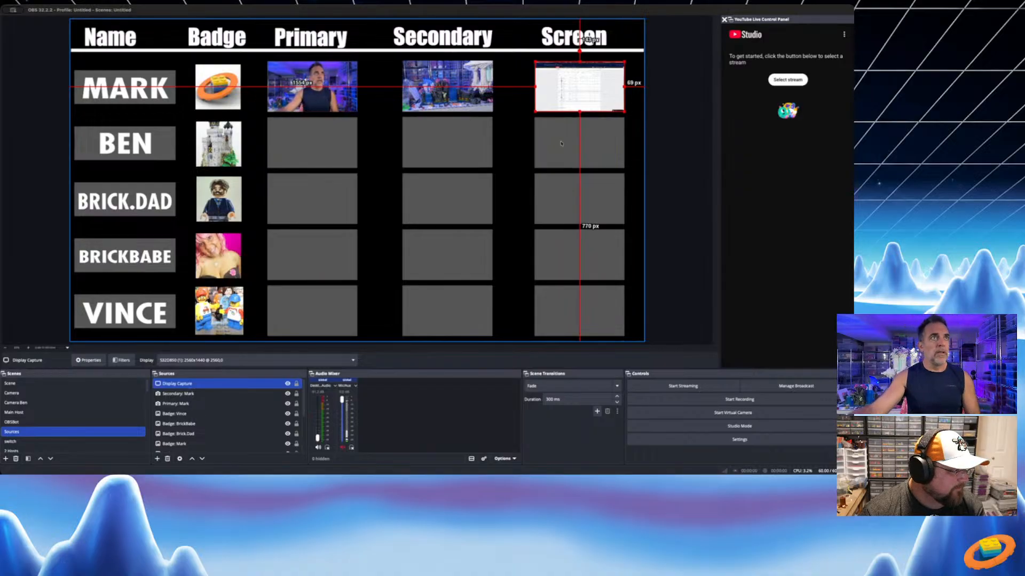
click(511, 148)
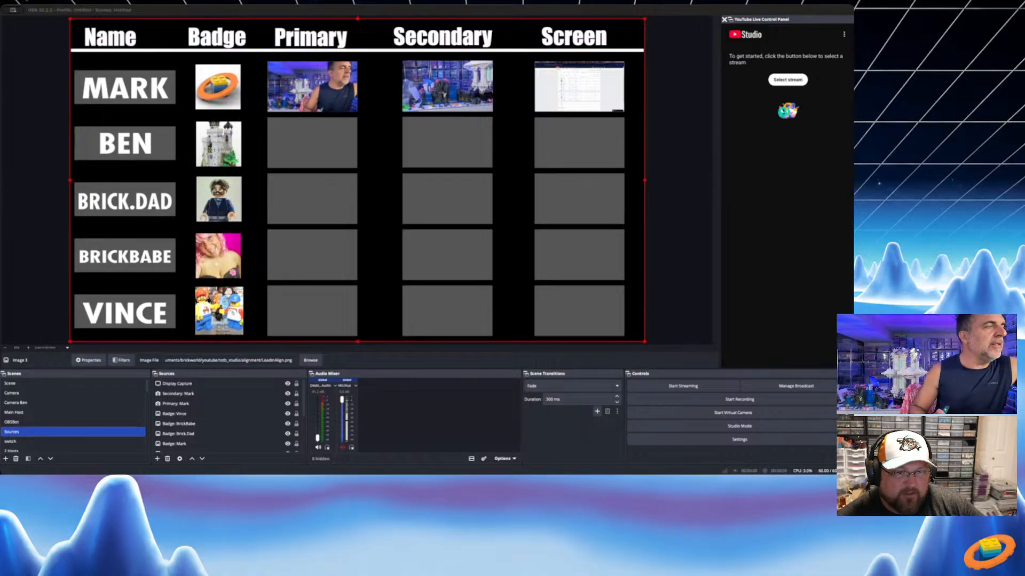
click(26, 447)
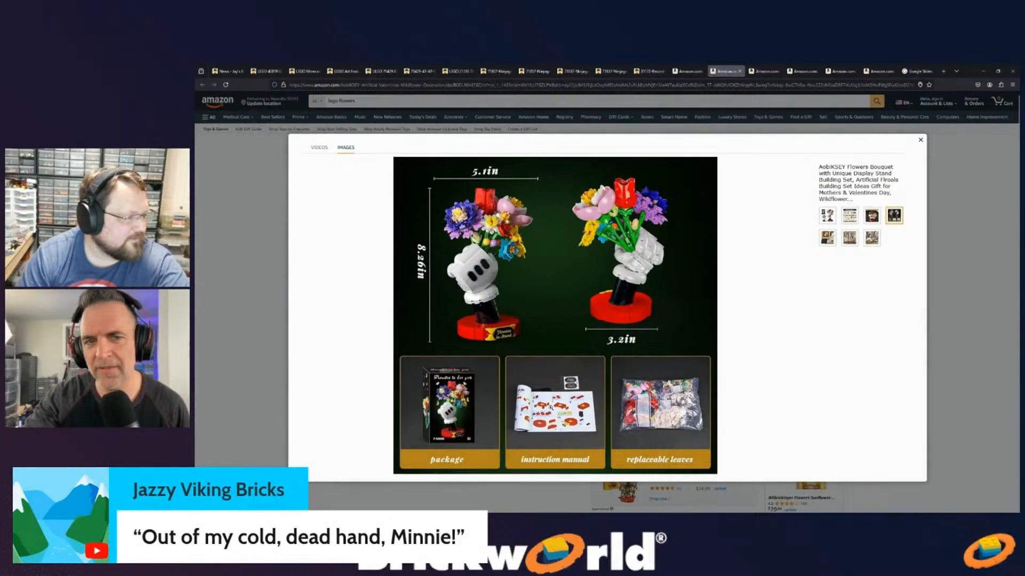
key(ctrl+w)
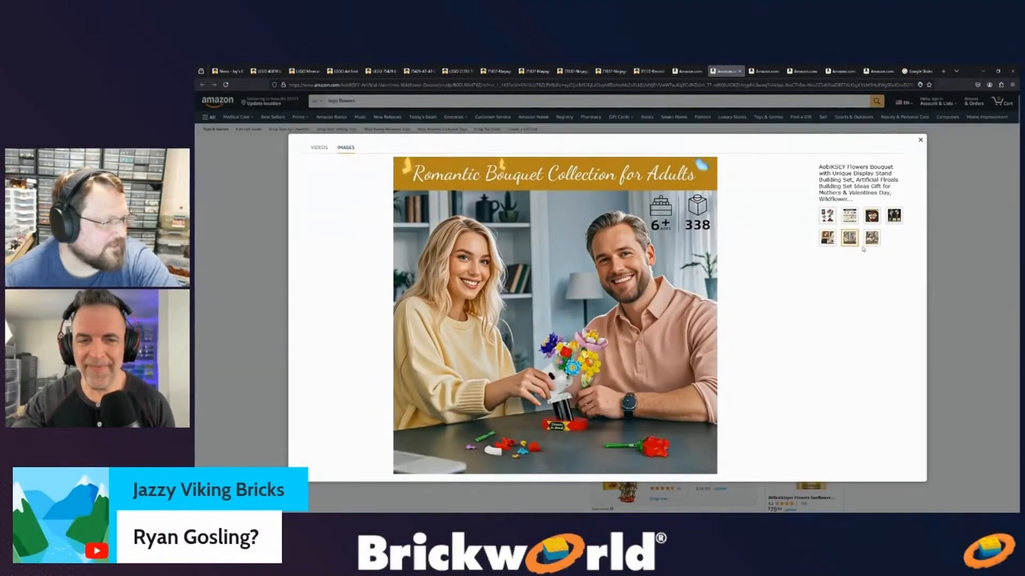
click(871, 237)
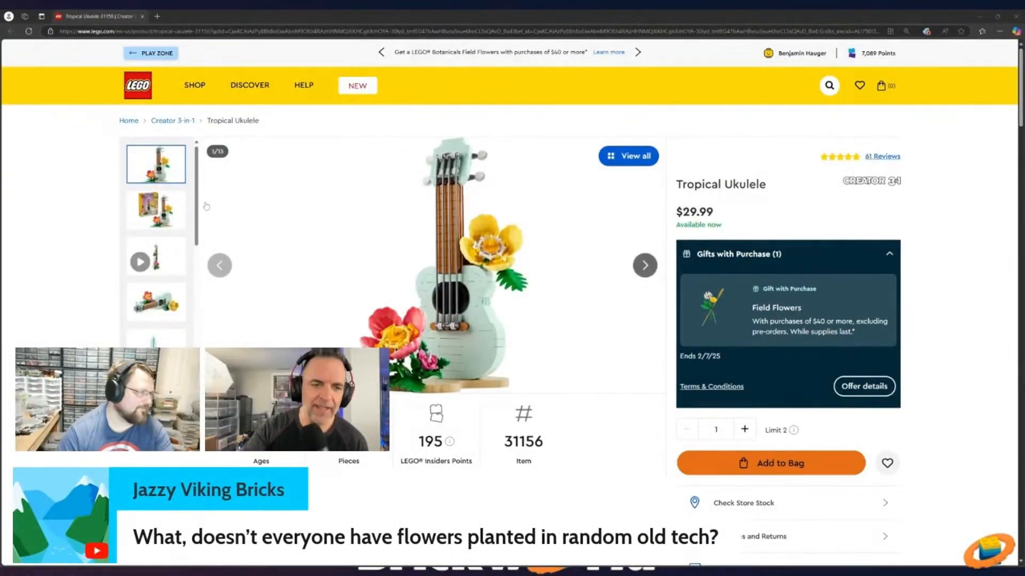
click(177, 211)
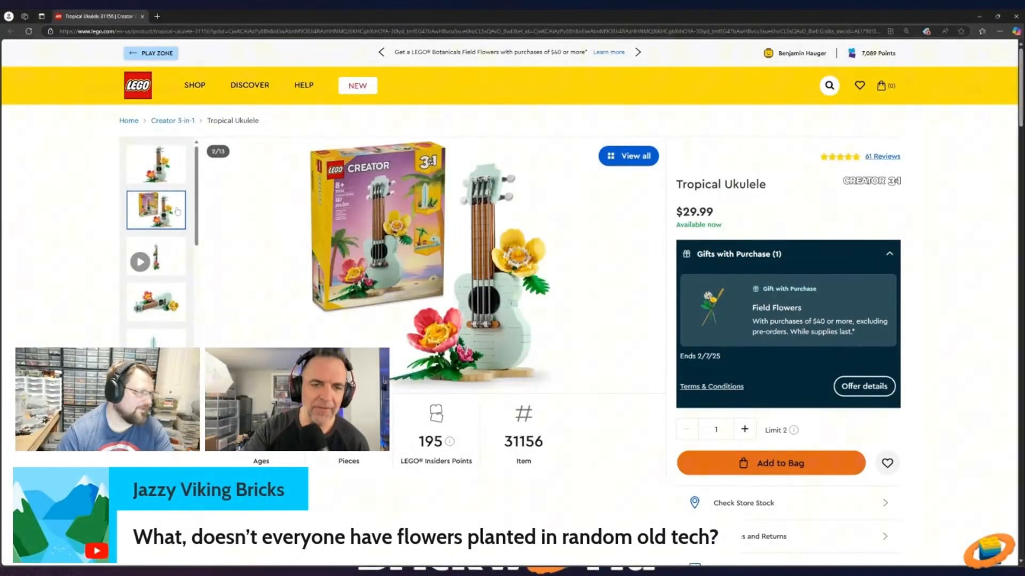
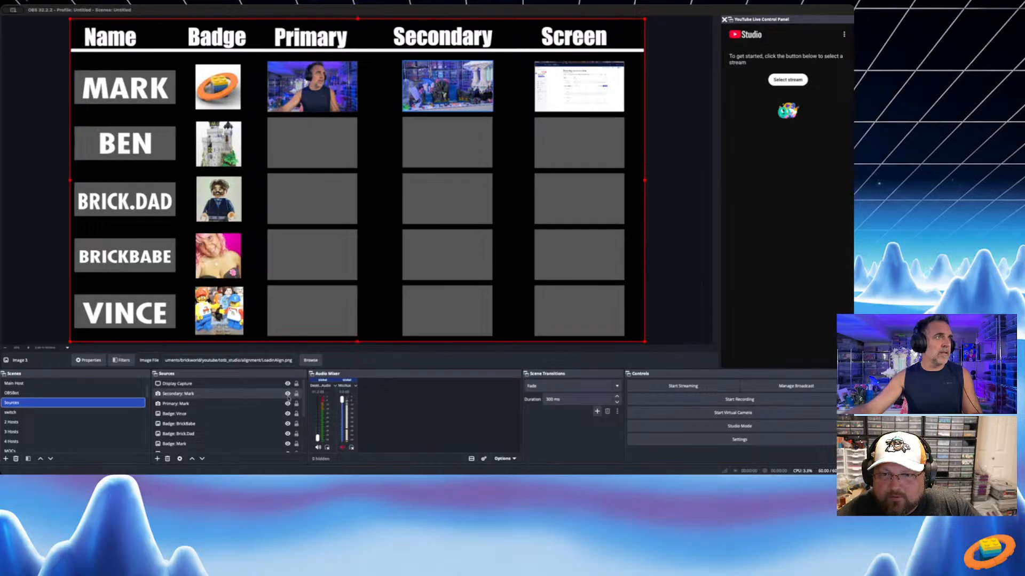
Name the display capture source "Screen:" plus the first row's person name, and hide it
click(201, 384)
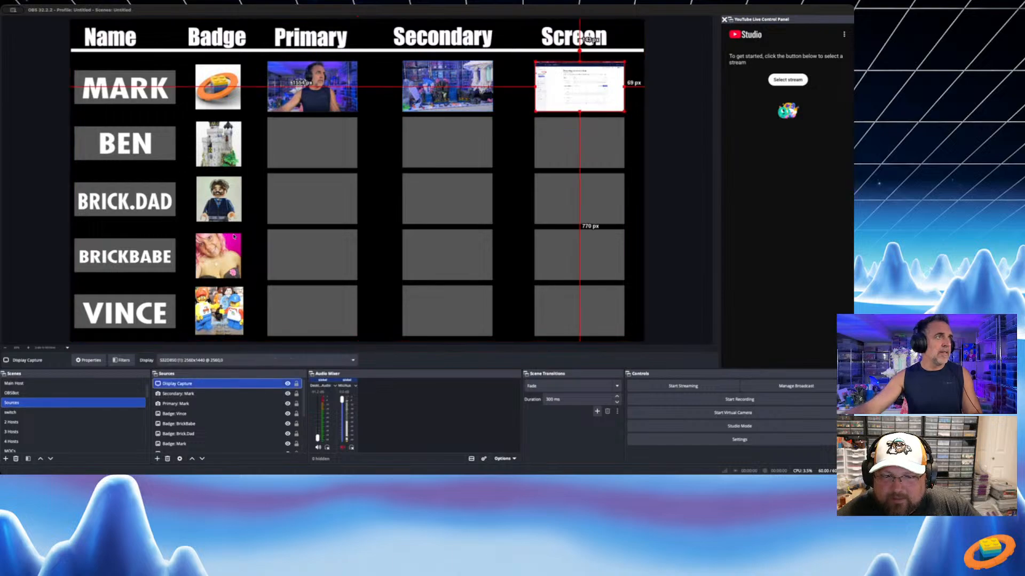
key(F2)
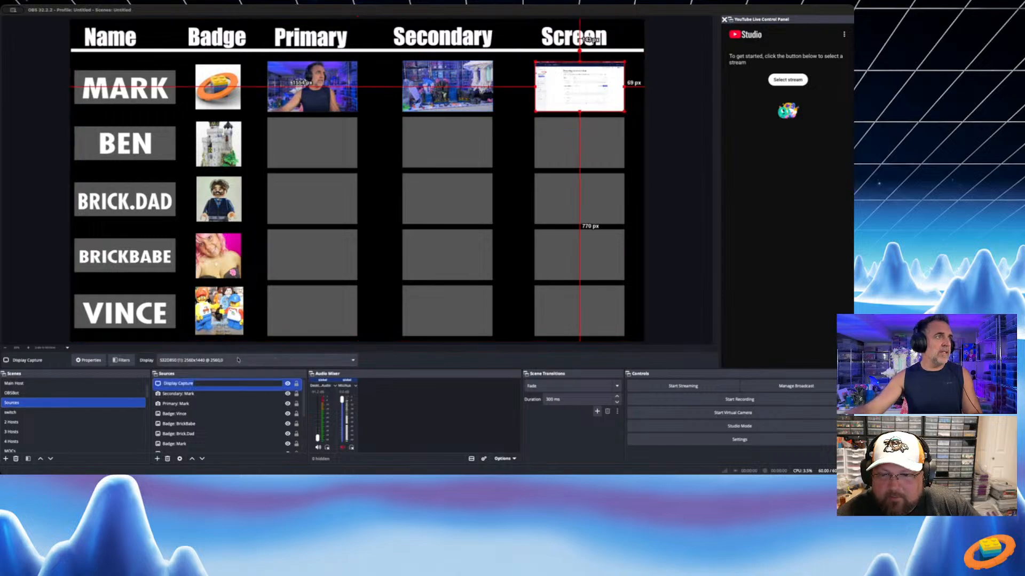
text(Screen)
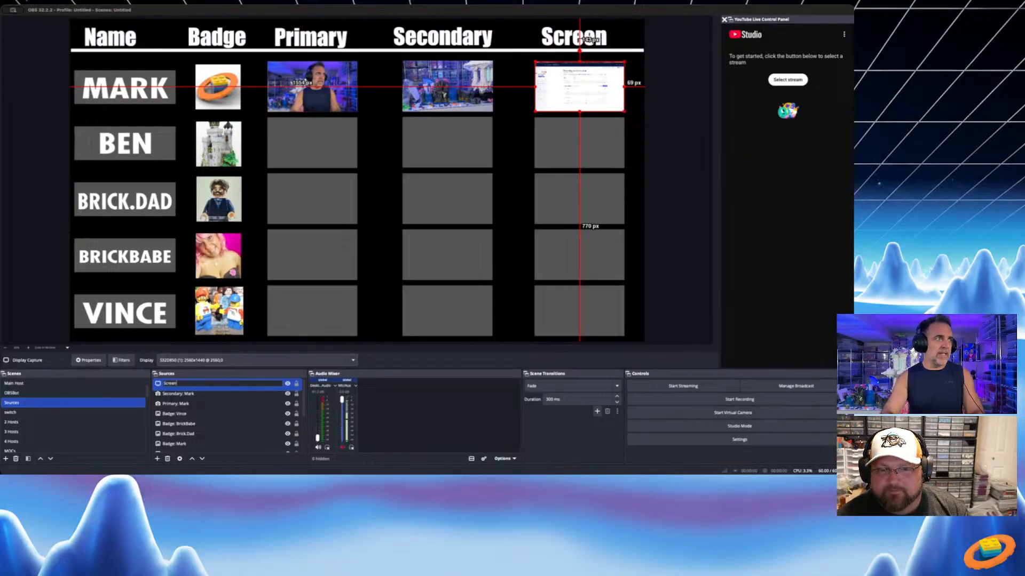
text(: Mark)
key(Return)
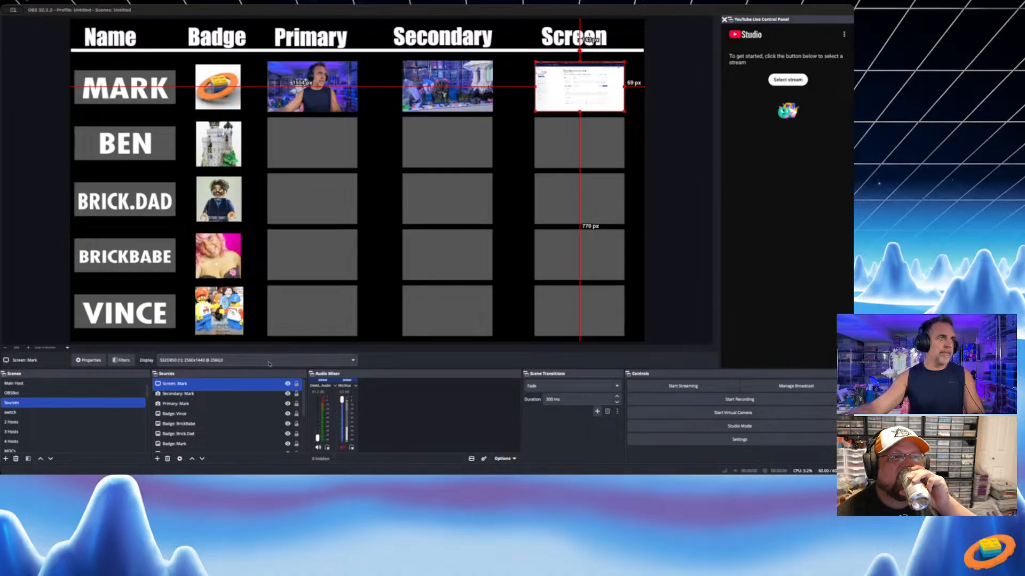
click(287, 383)
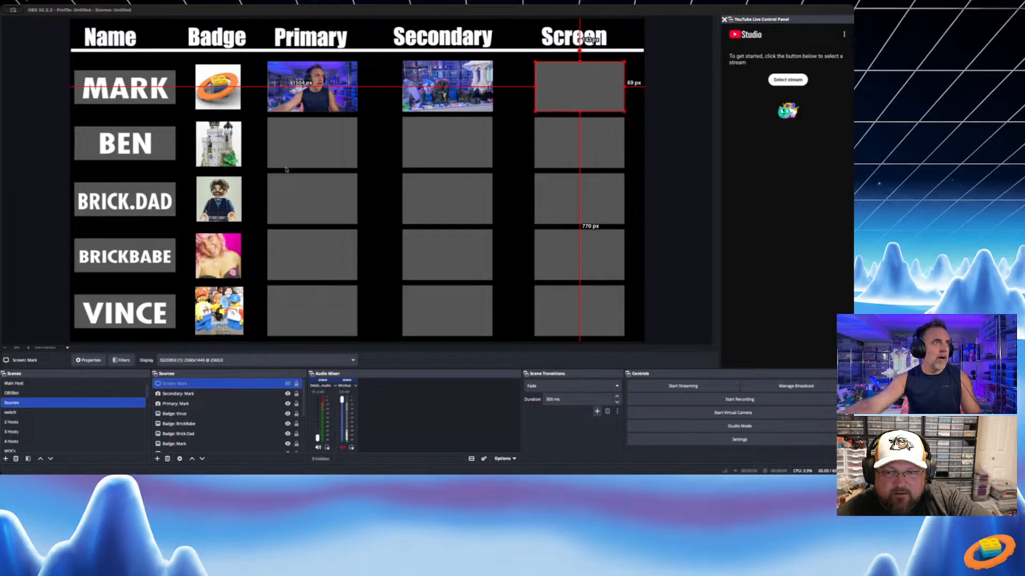
click(440, 176)
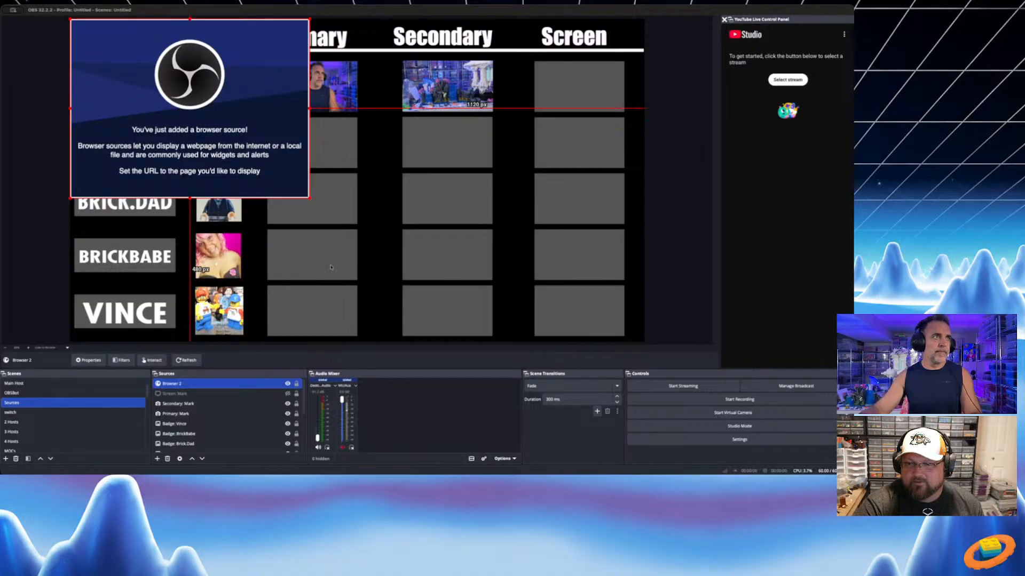
click(536, 326)
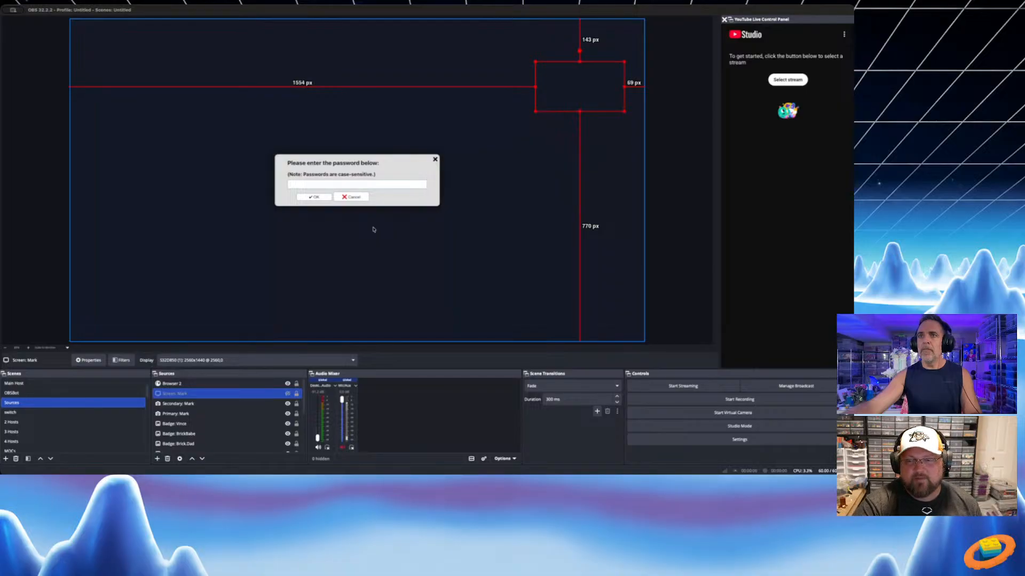
click(370, 185)
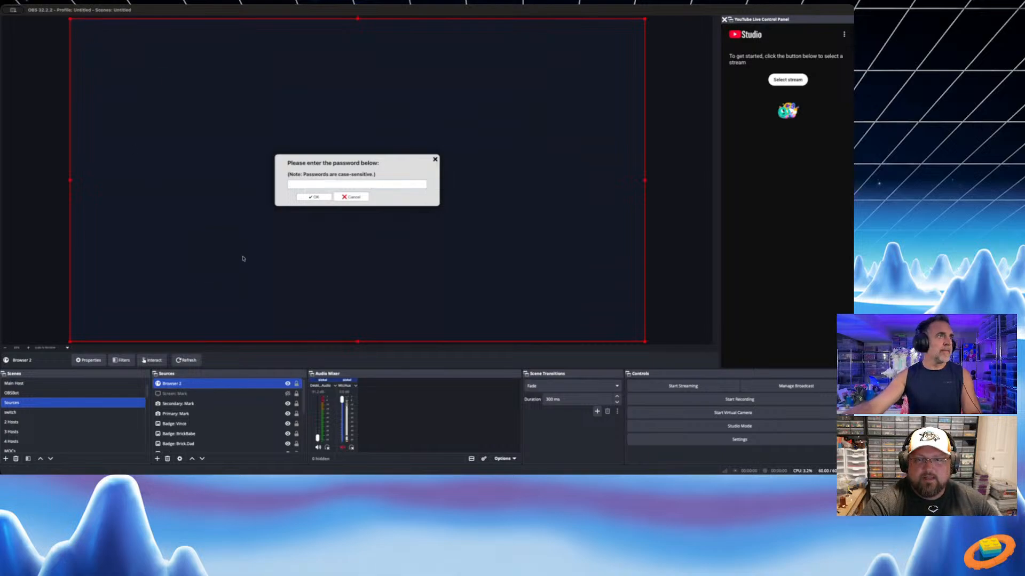
click(331, 207)
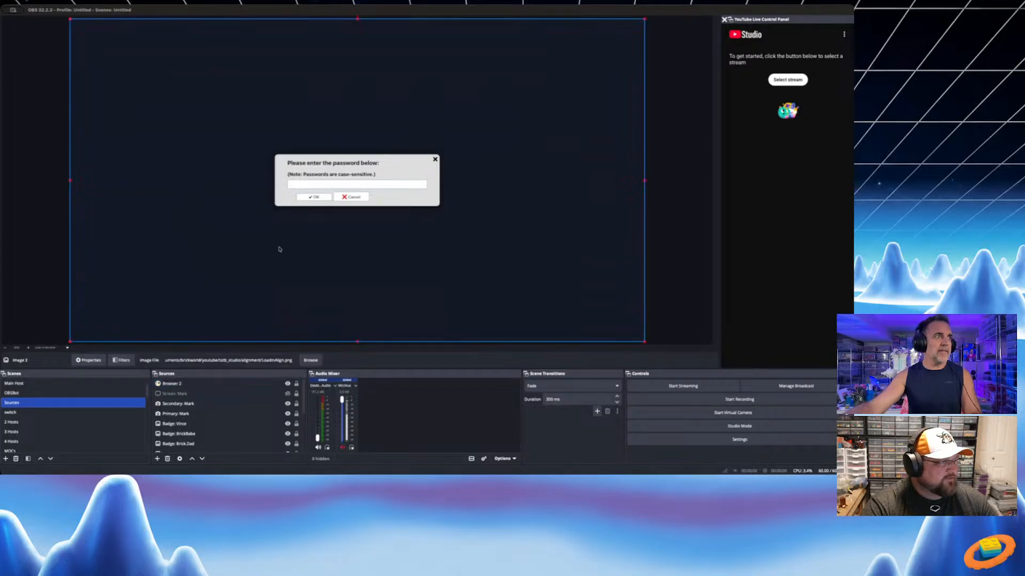
drag(71, 20, 440, 281)
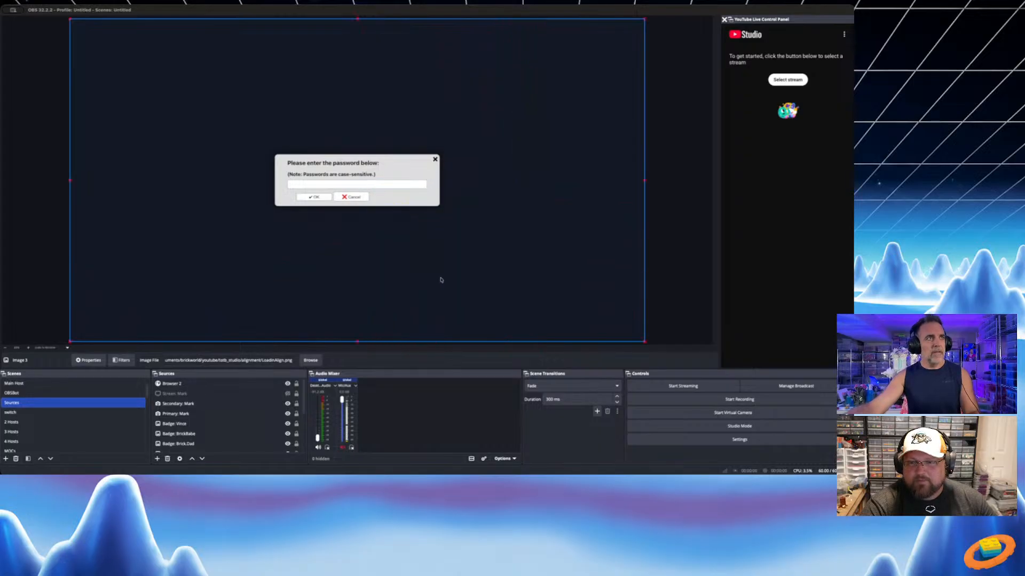
click(404, 231)
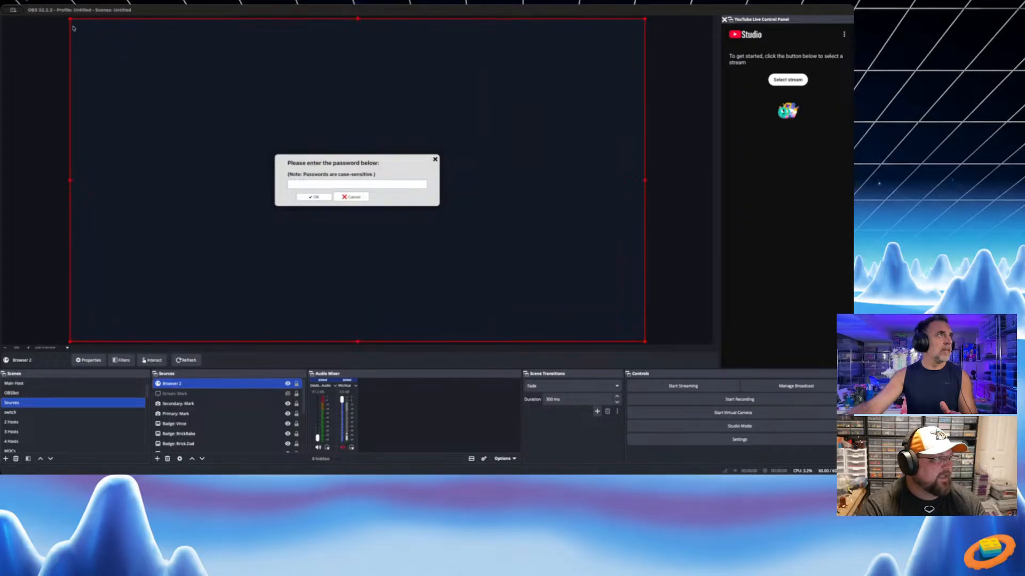
drag(70, 19, 444, 256)
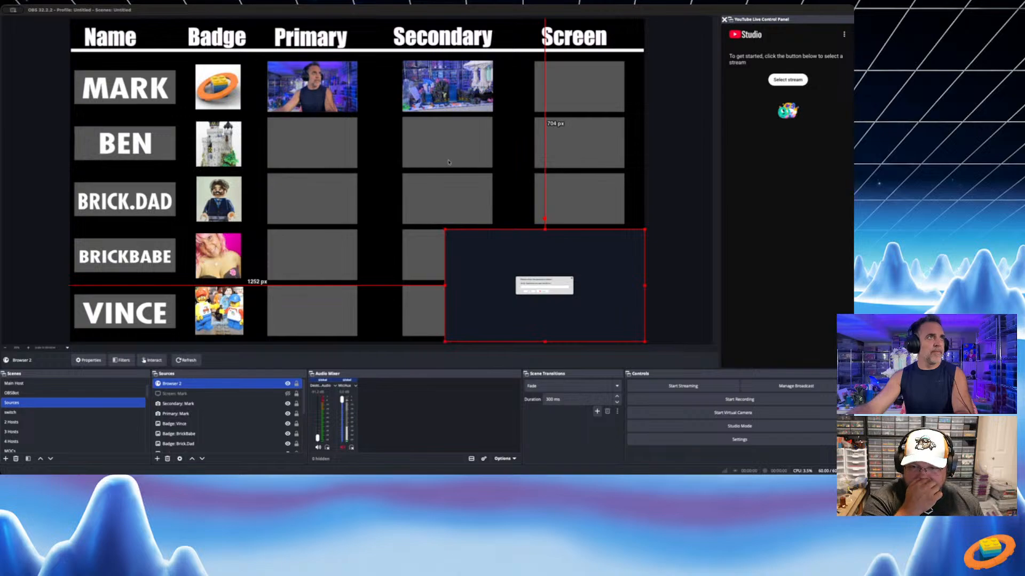
key(Delete)
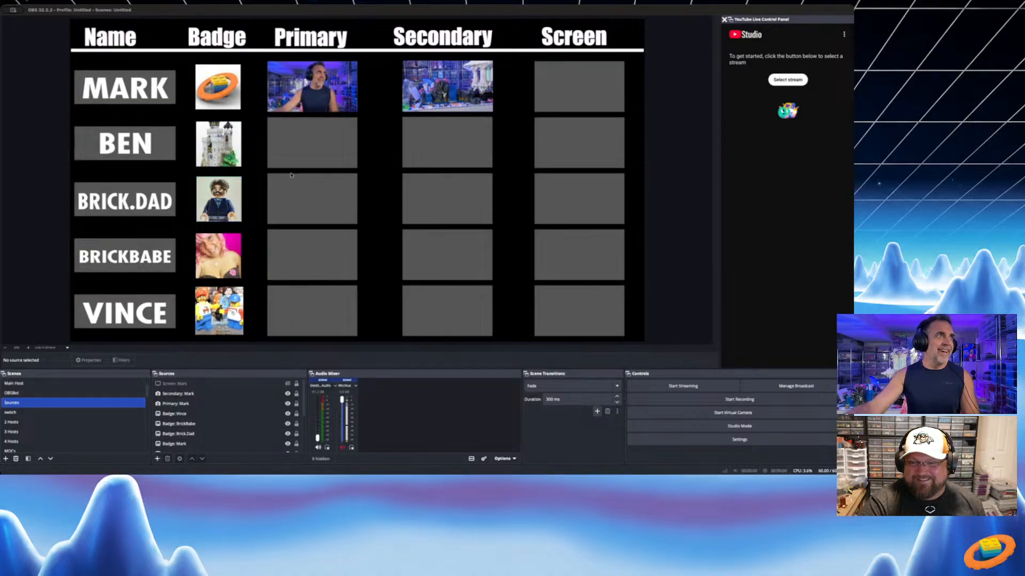
Add a Browser source and shrink it to fit over the second row's Primary box
click(444, 172)
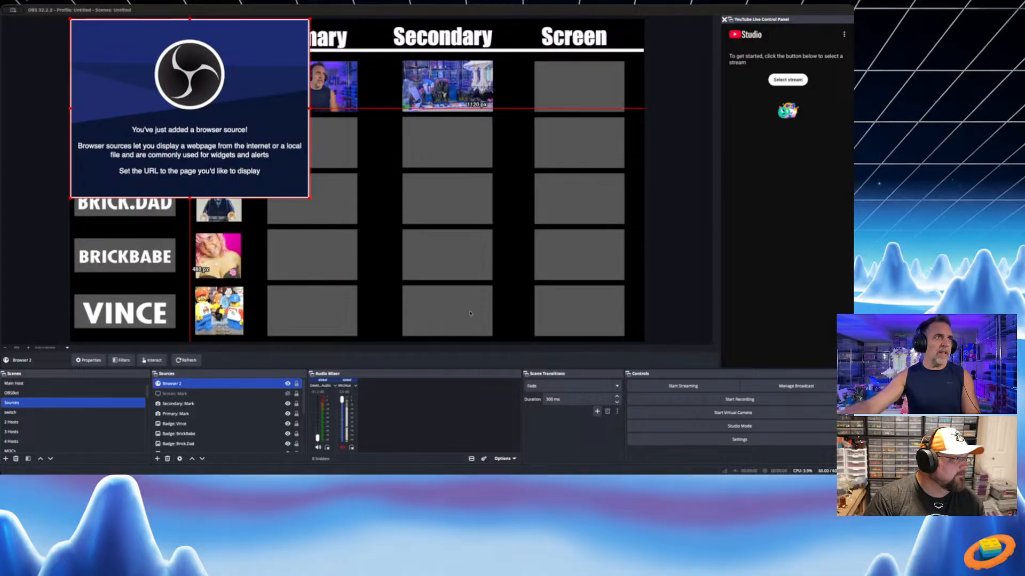
click(531, 329)
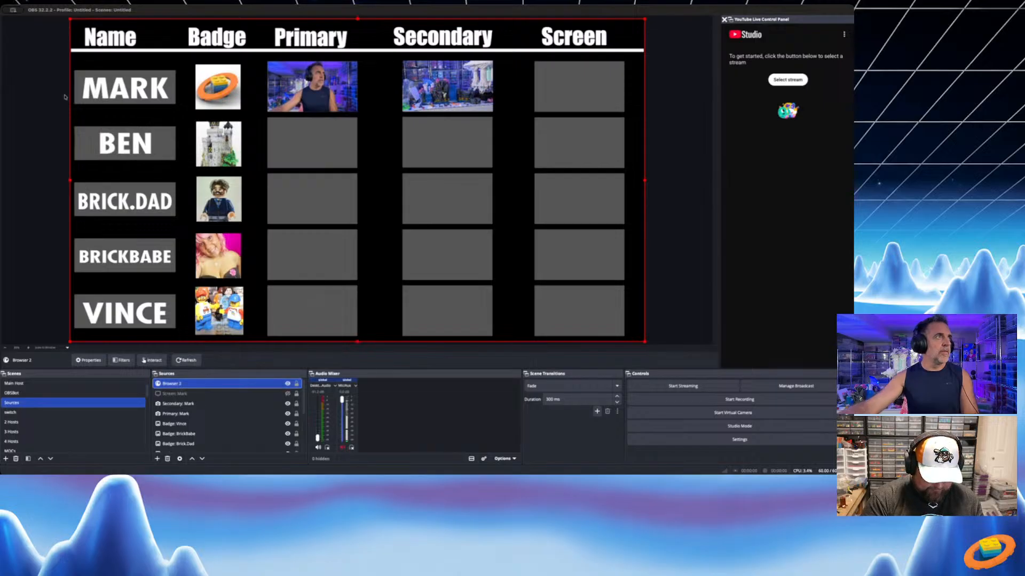
drag(69, 19, 293, 157)
drag(372, 181, 355, 168)
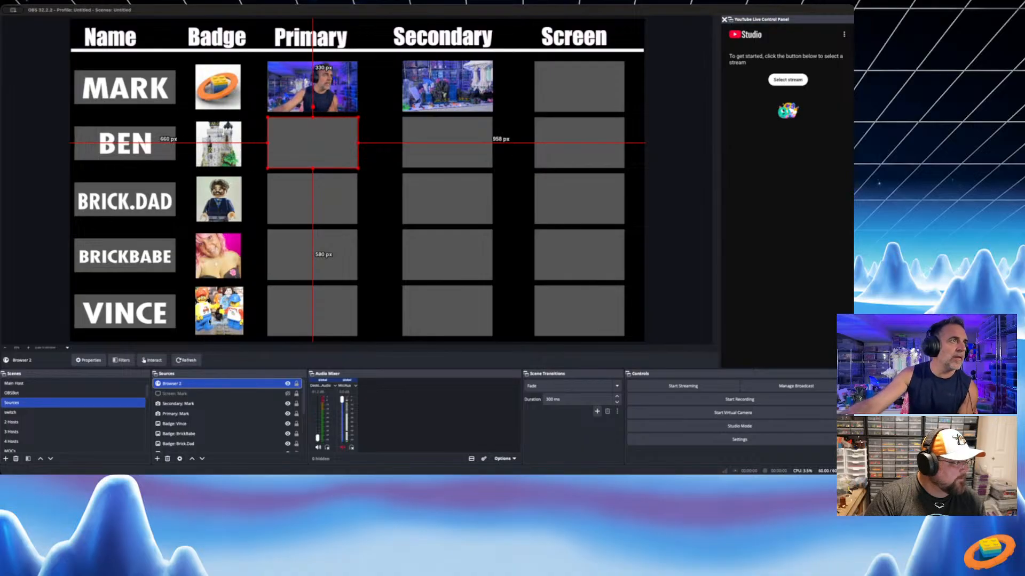
Name the browser source over the second row's Primary box "Primary:" plus that row's person name
key(F2)
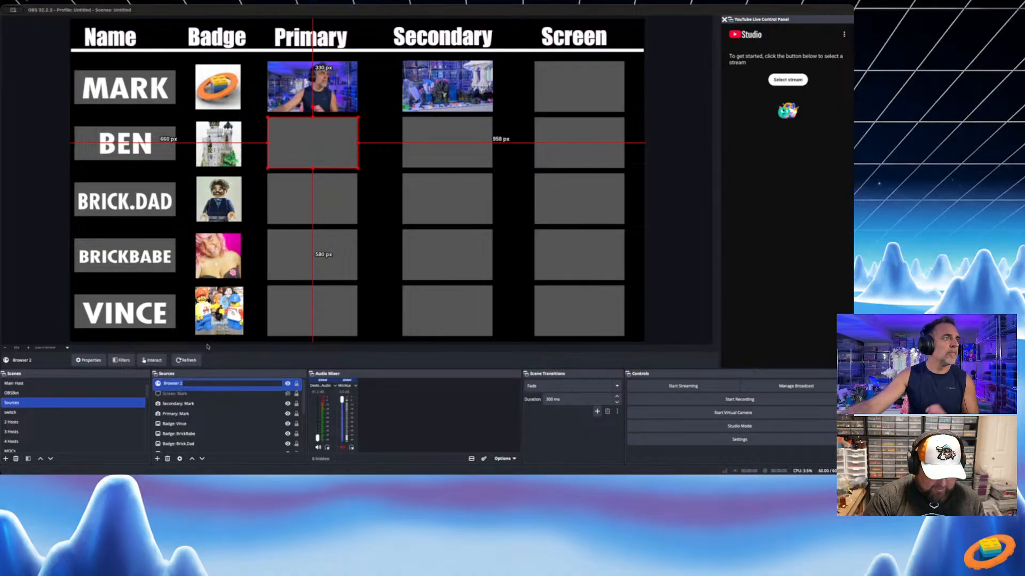
text(Primary)
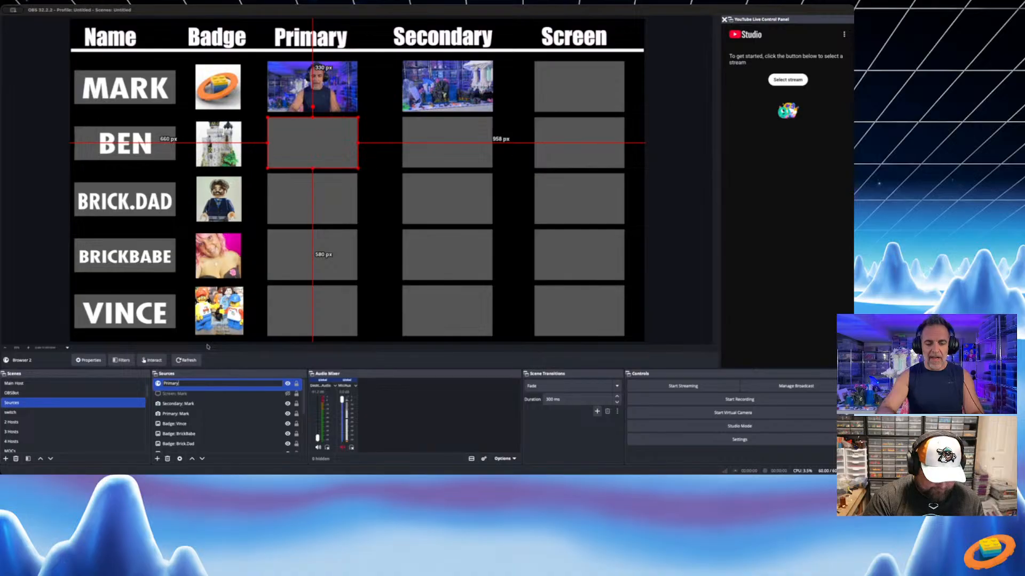
text(: Ben)
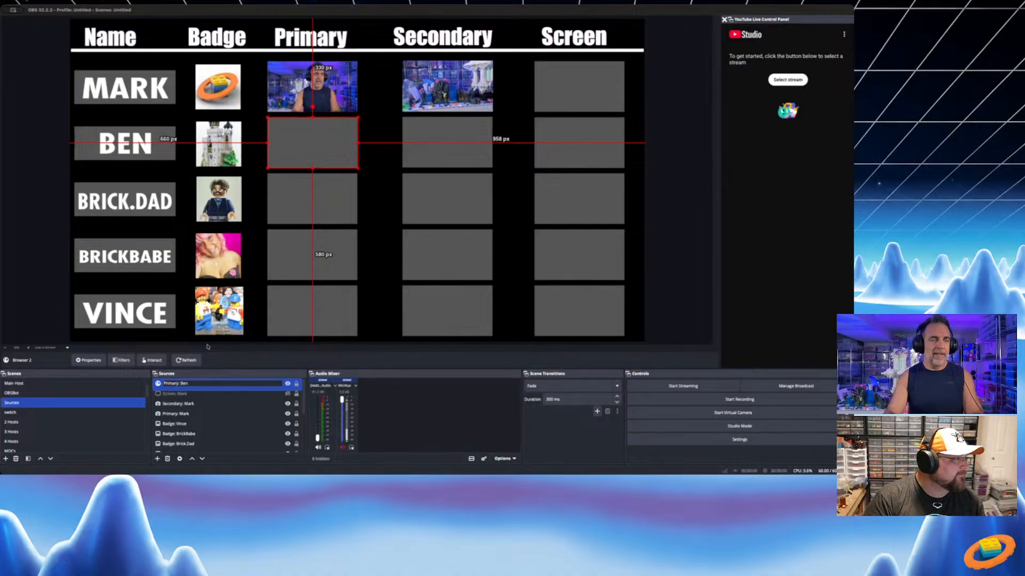
key(Return)
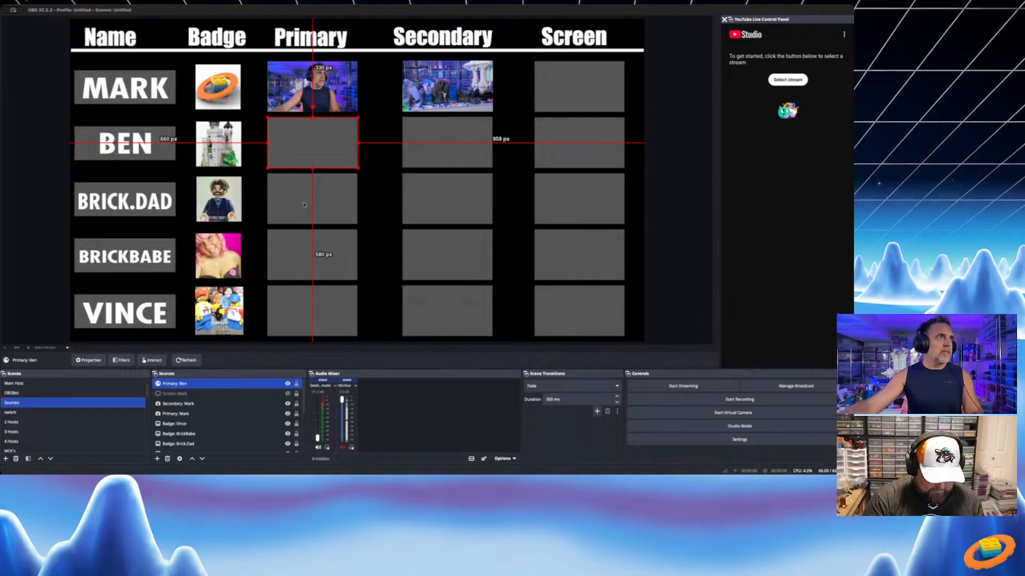
Add another Browser source and shrink it to fit over the second row's Secondary box
click(475, 169)
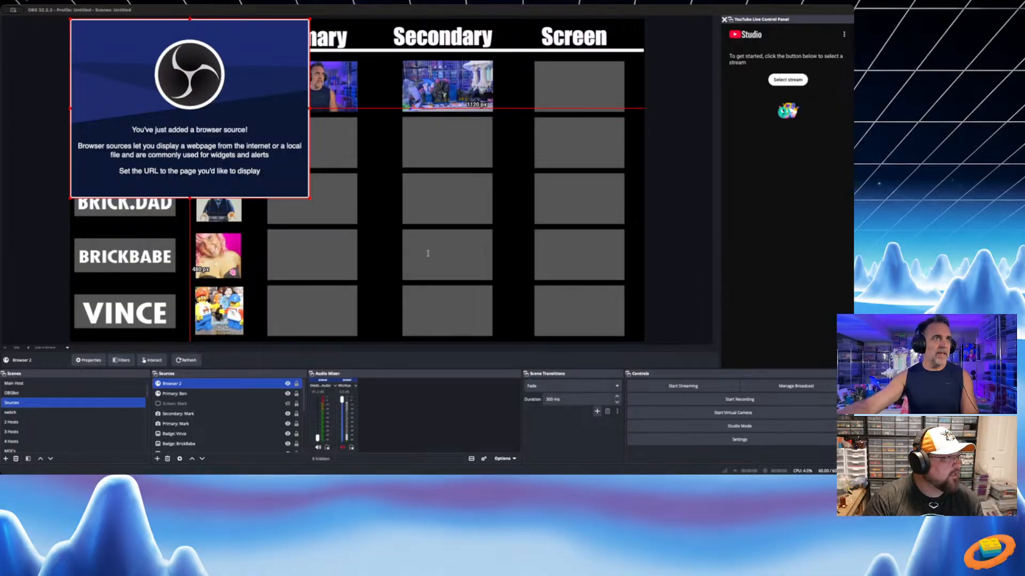
click(534, 327)
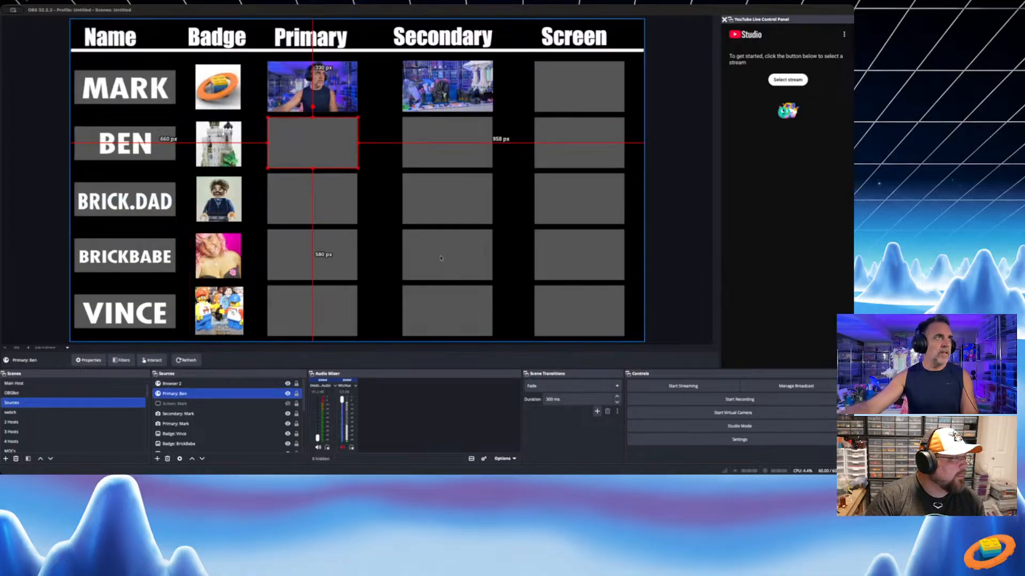
click(201, 383)
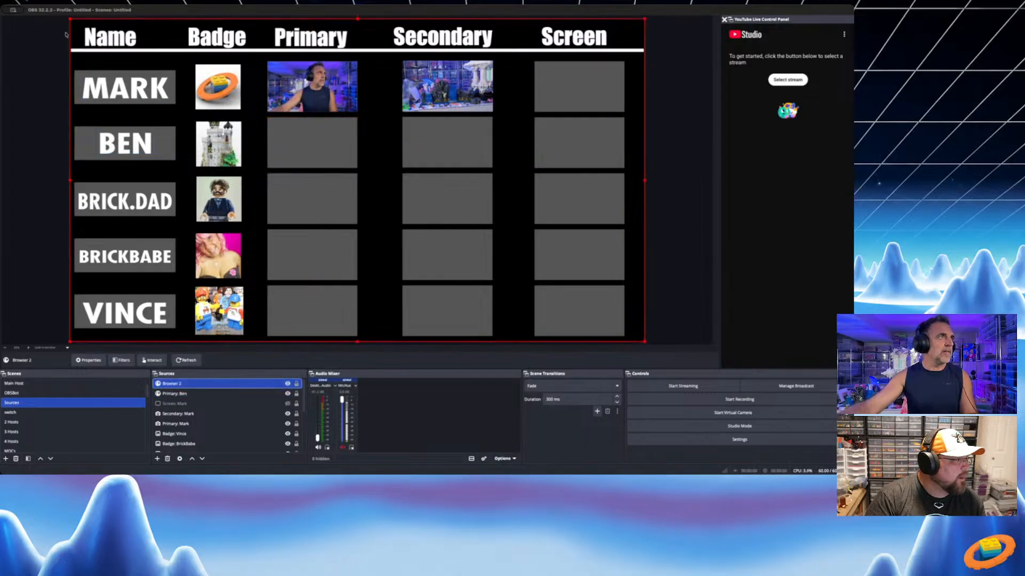
drag(68, 18, 420, 140)
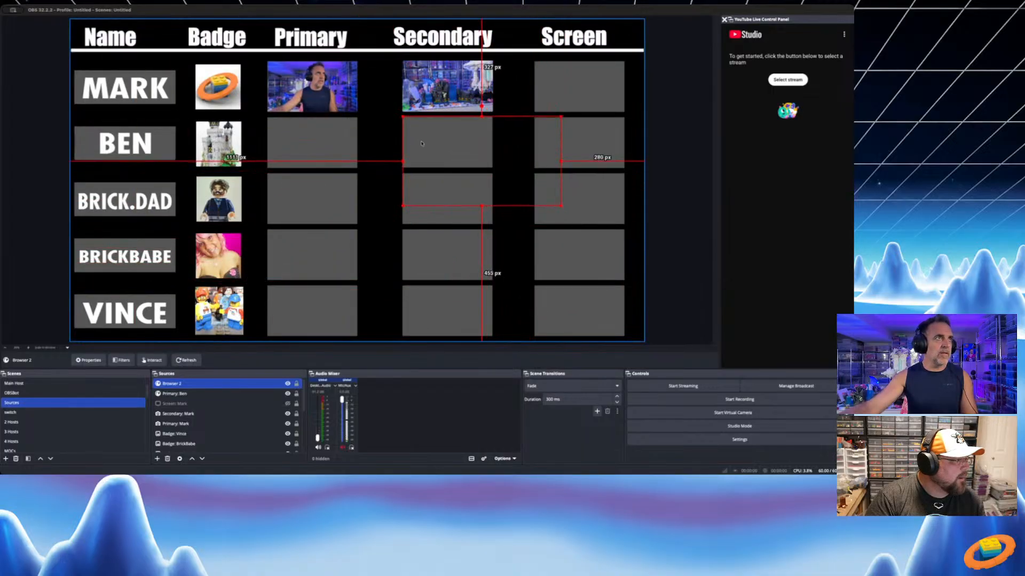
drag(560, 206, 493, 167)
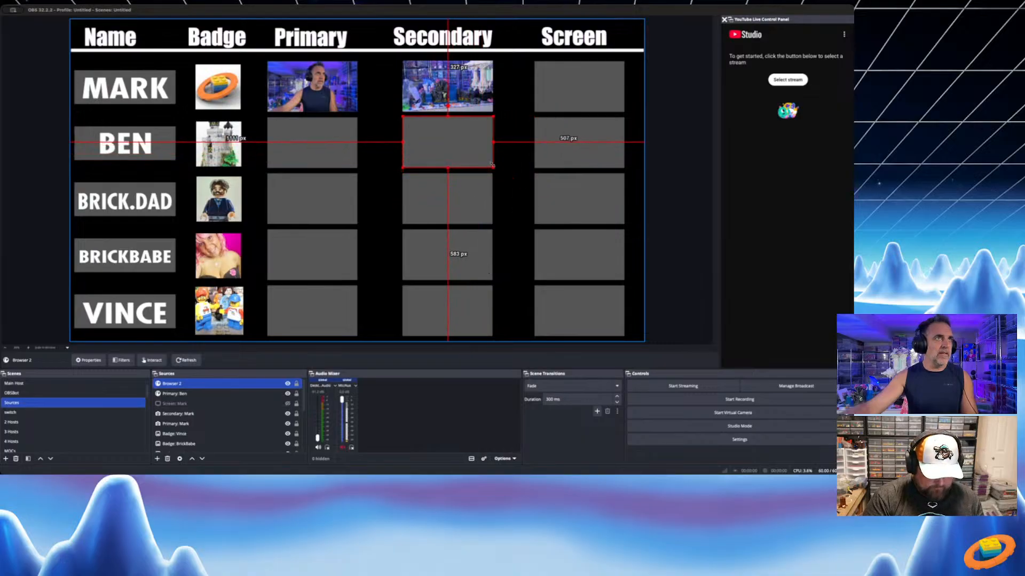
Name the browser source over the second row's Secondary box "Secondary:" plus that row's person name
click(175, 384)
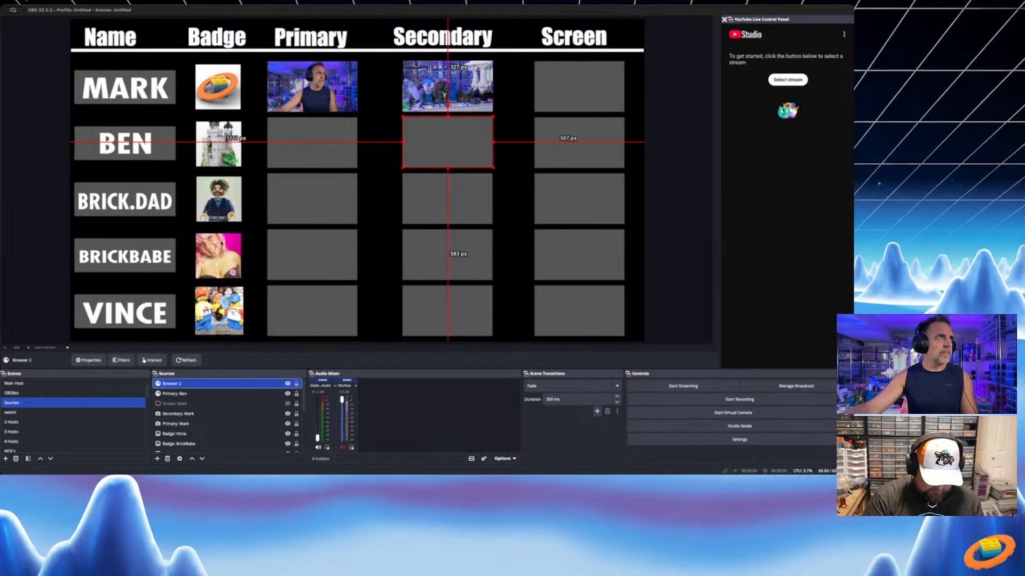
key(F2)
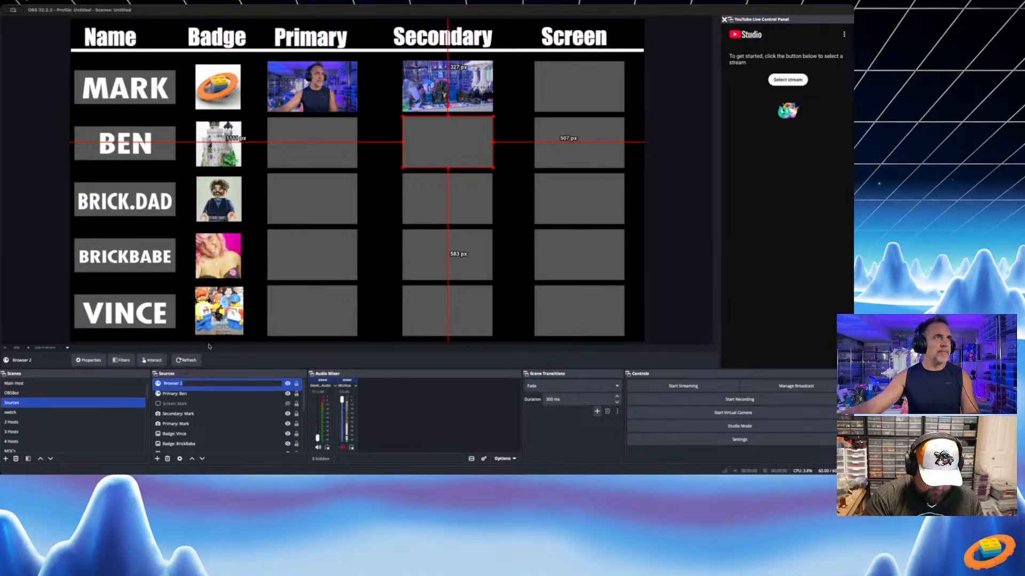
text(Secondary)
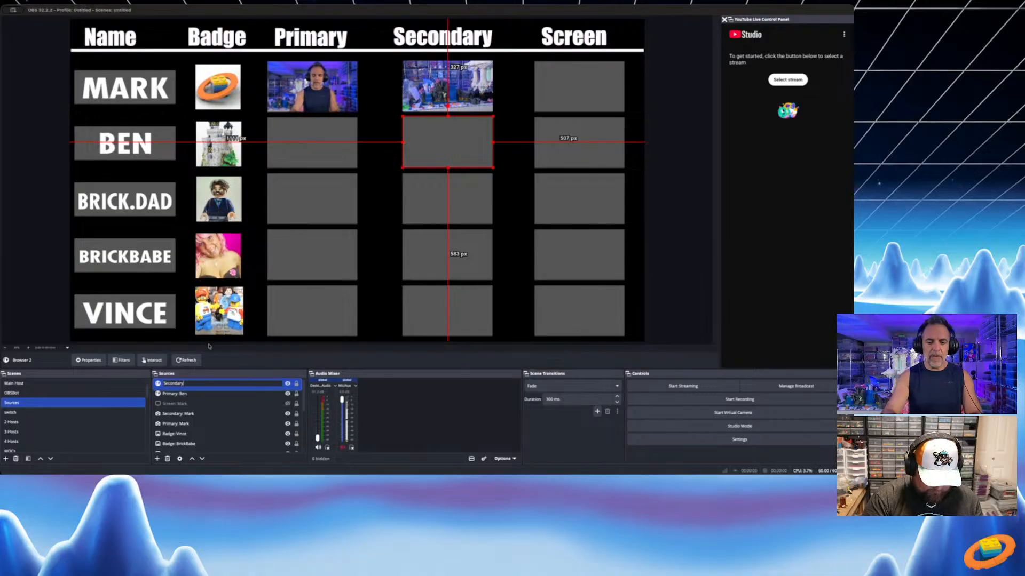
text(: Ben)
key(Return)
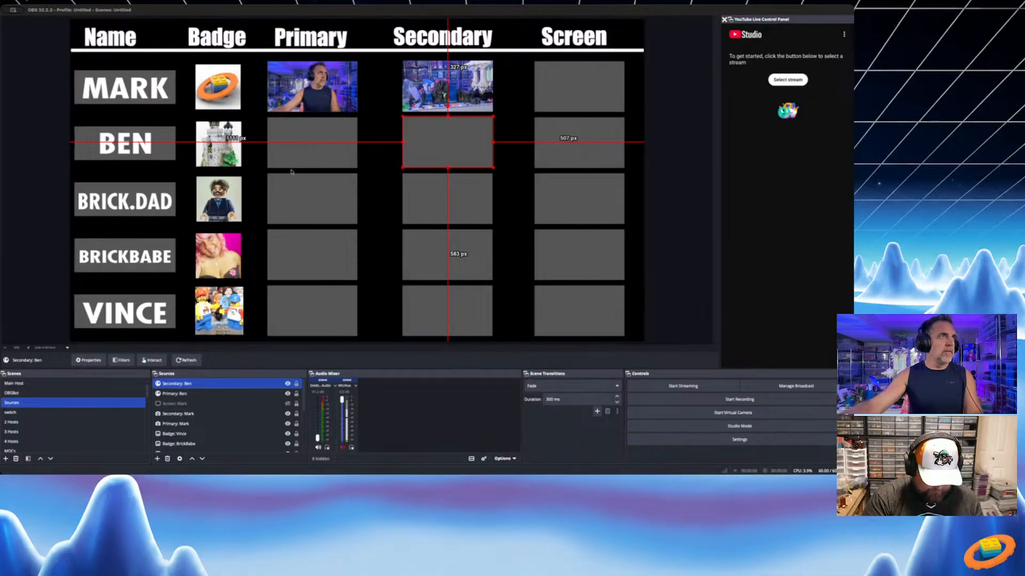
Add a Browser source named "Screen:" plus the second row's person name and shrink it to fit over that row's Screen box
click(451, 198)
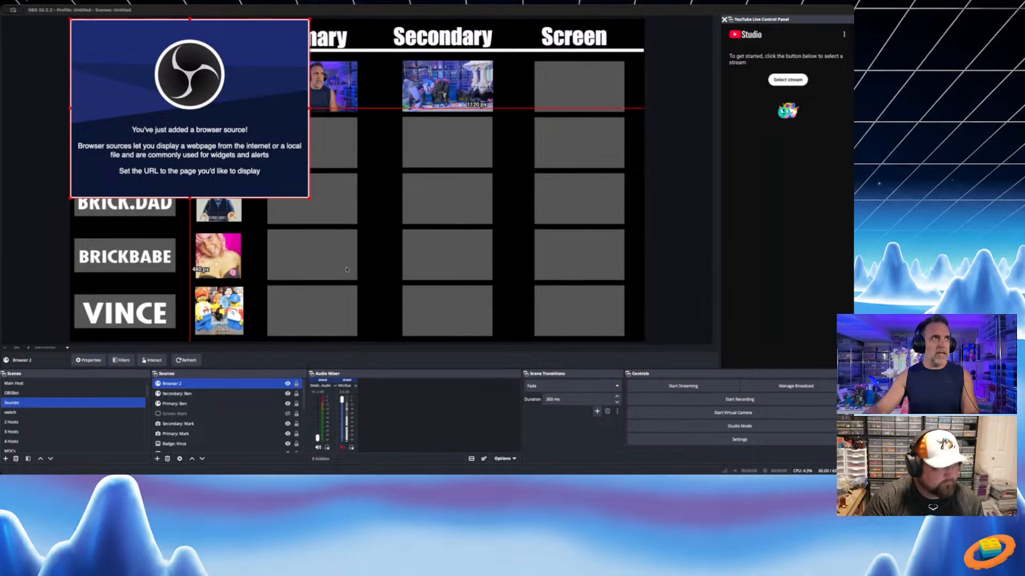
click(531, 324)
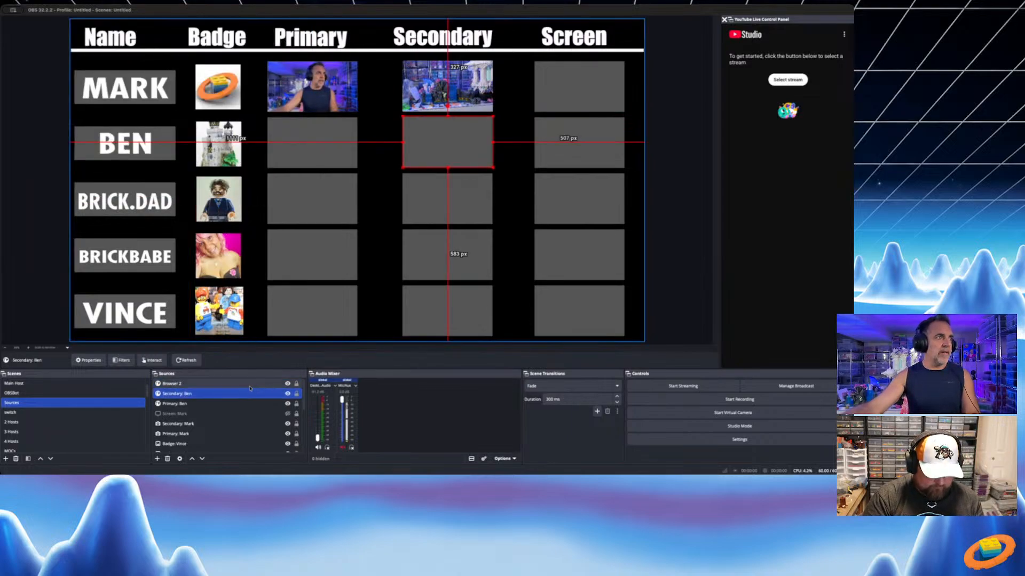
click(232, 384)
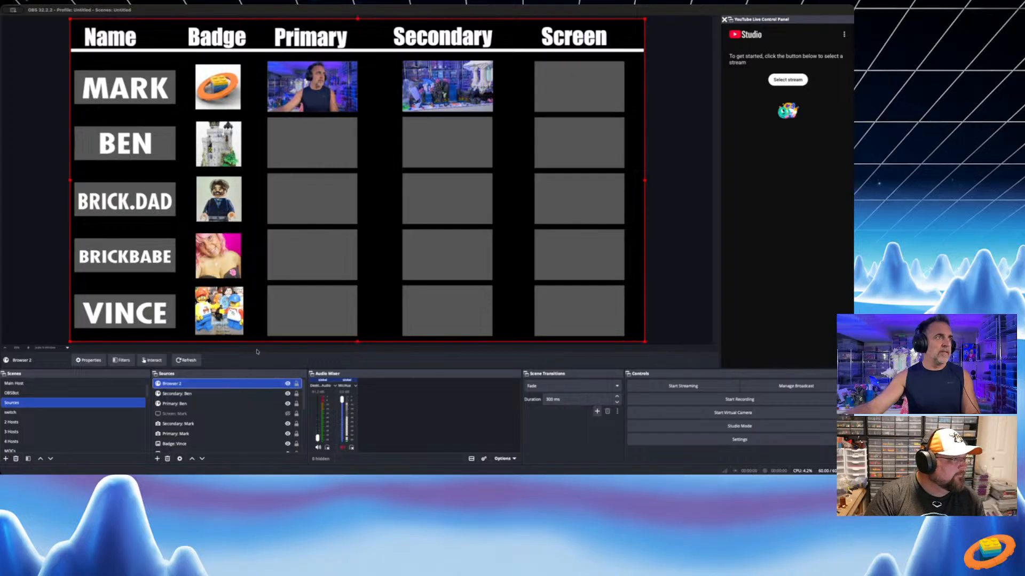
key(F2)
text(Screen: Ben)
key(Return)
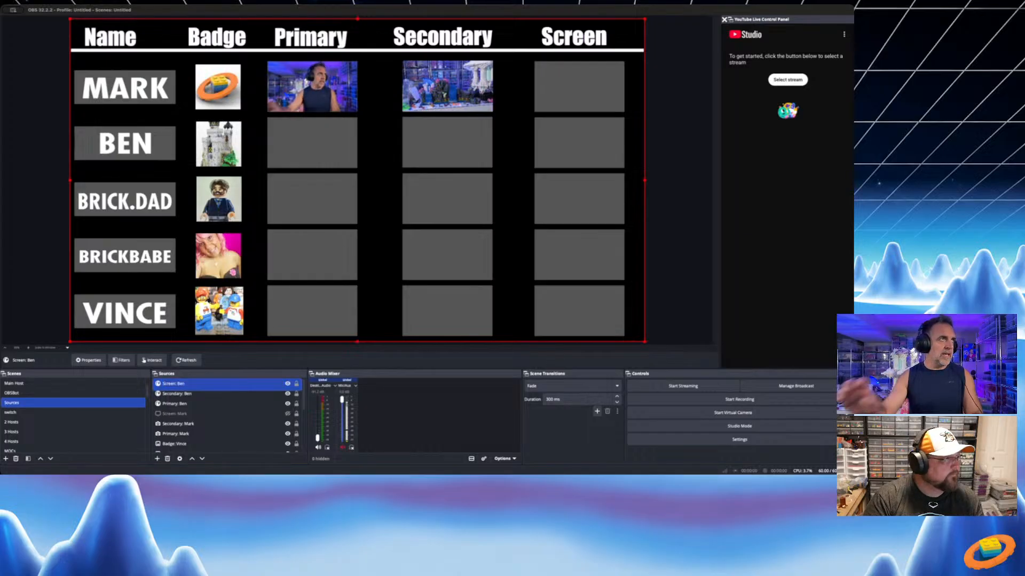
drag(644, 341, 565, 176)
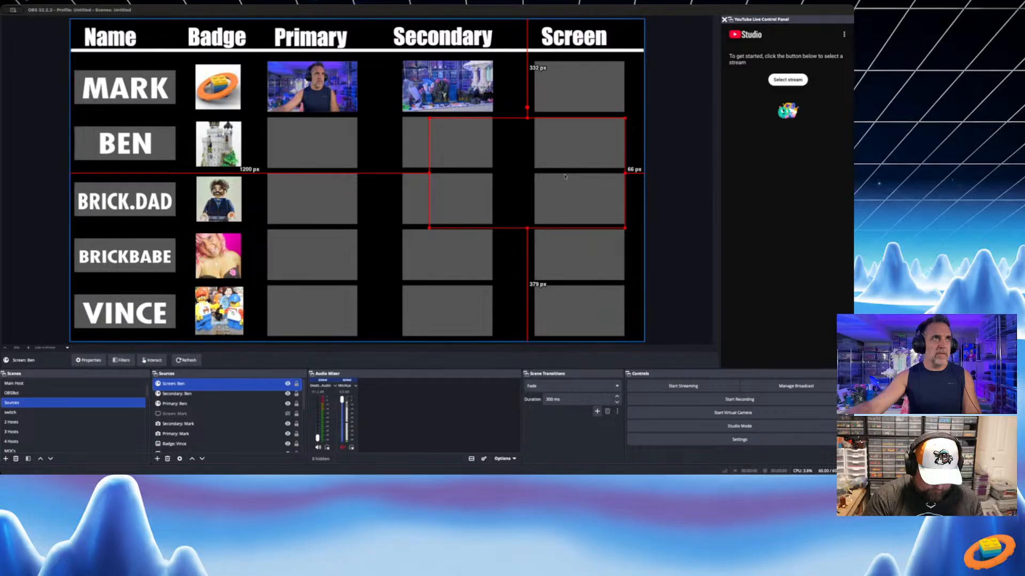
drag(429, 228, 555, 167)
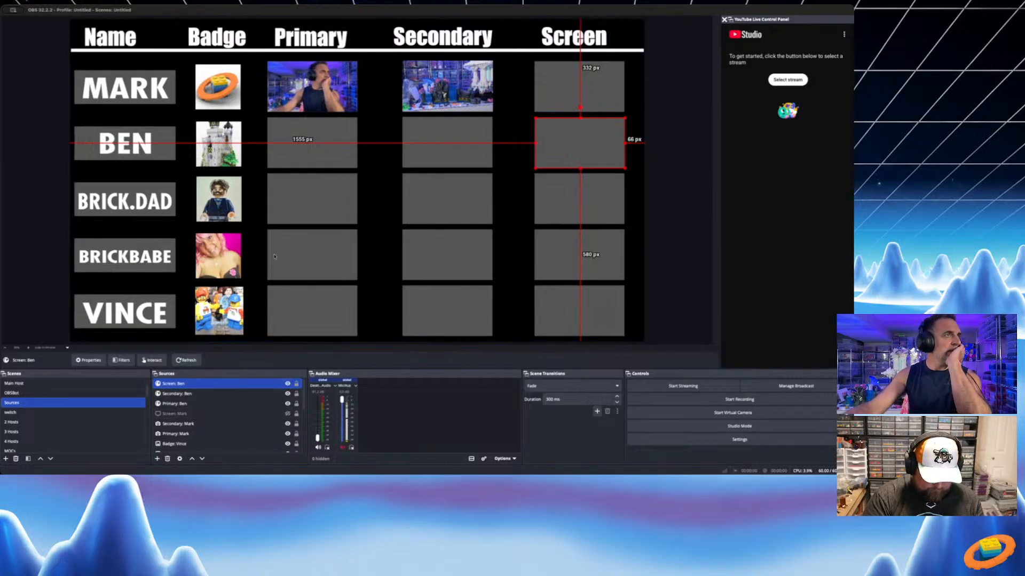
Add a Browser source named "Primary:" plus the third host's first name and shrink it to fit over the third row's Primary box
click(422, 172)
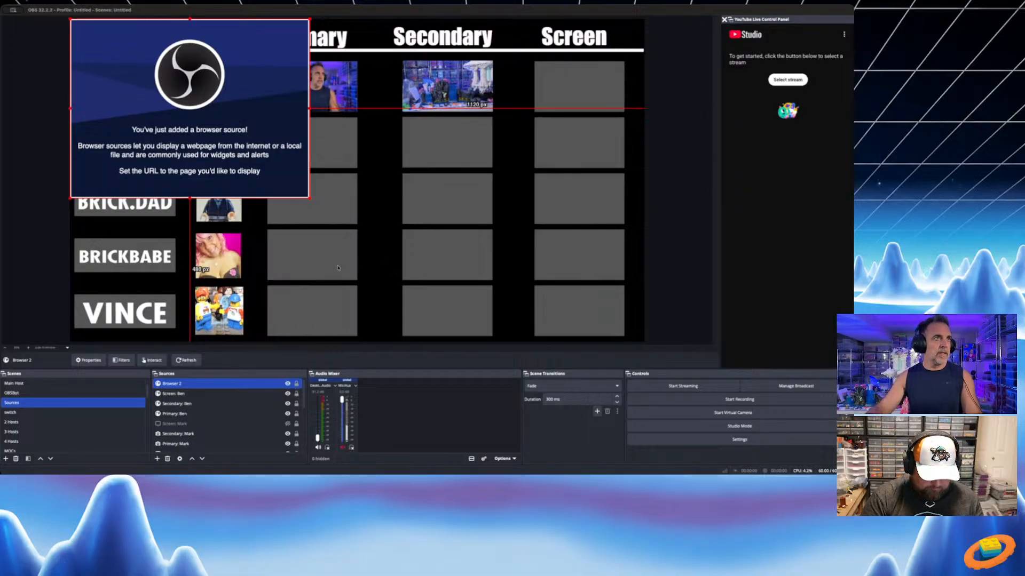
key(Return)
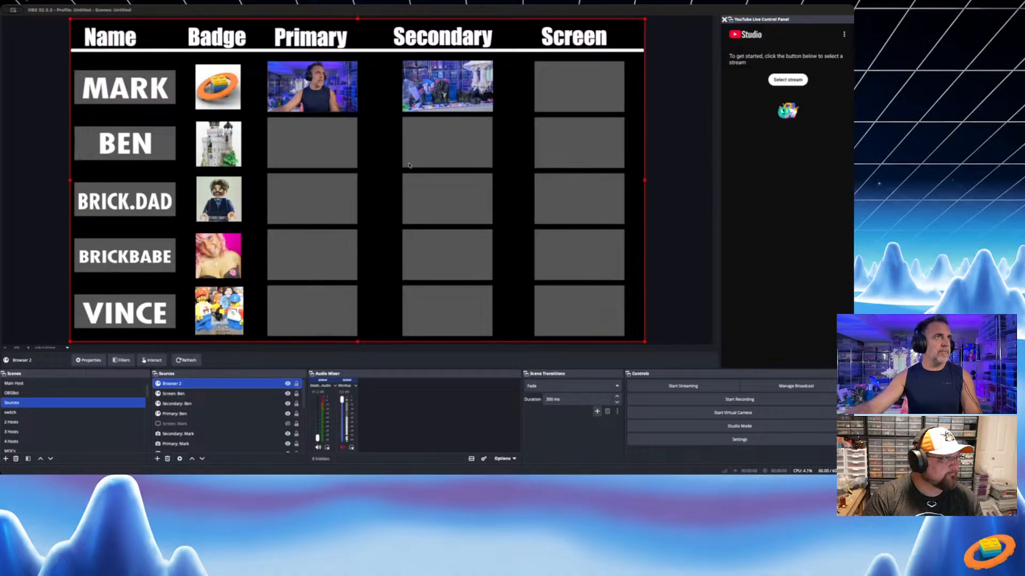
key(F2)
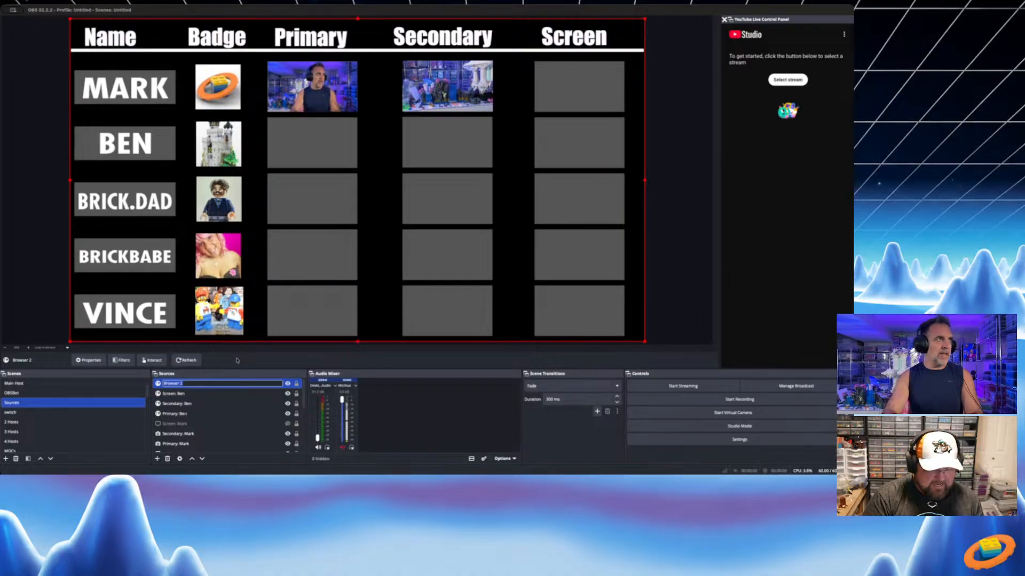
click(189, 384)
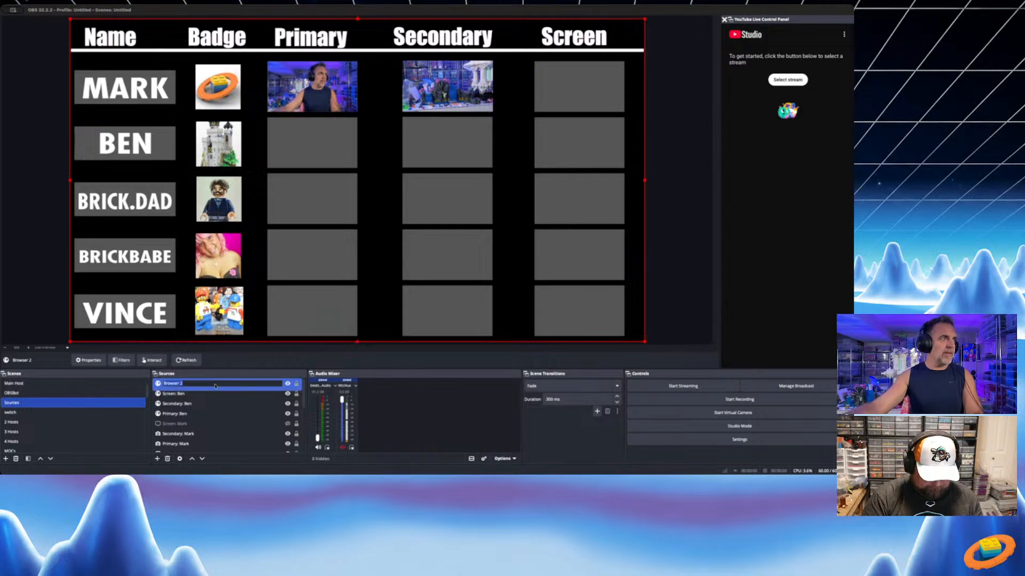
drag(187, 384, 152, 383)
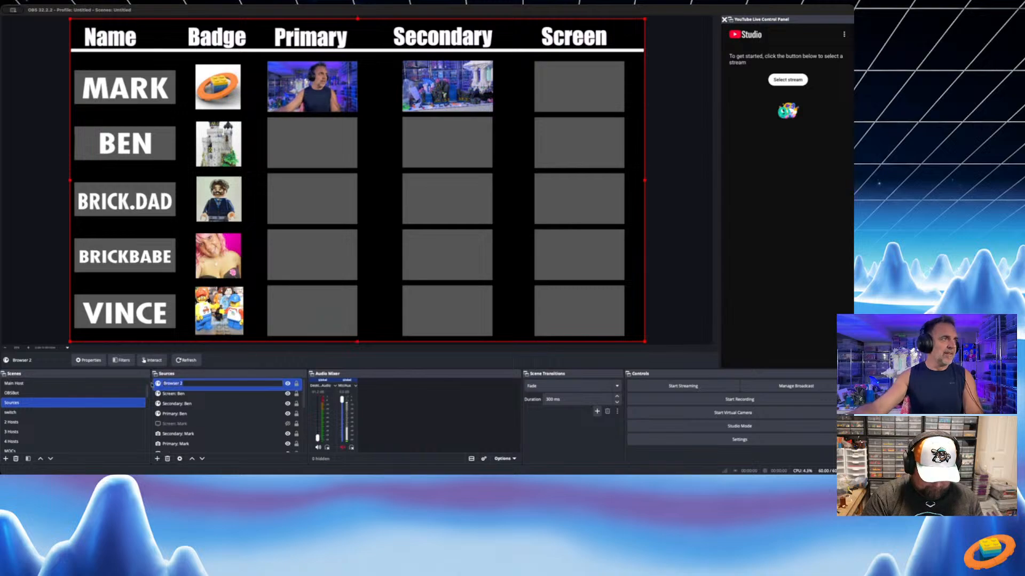
text(Primary: Chris)
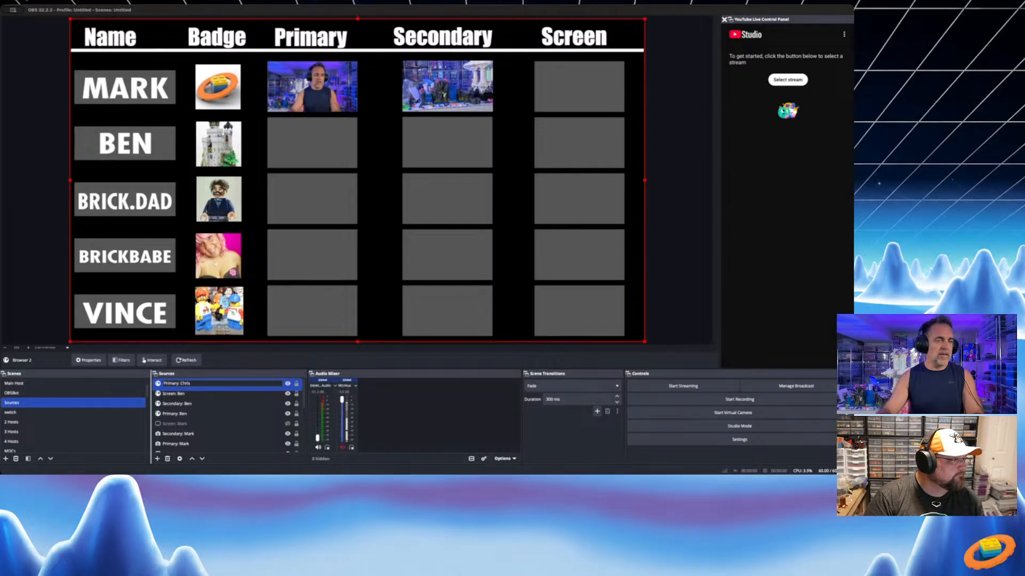
key(Return)
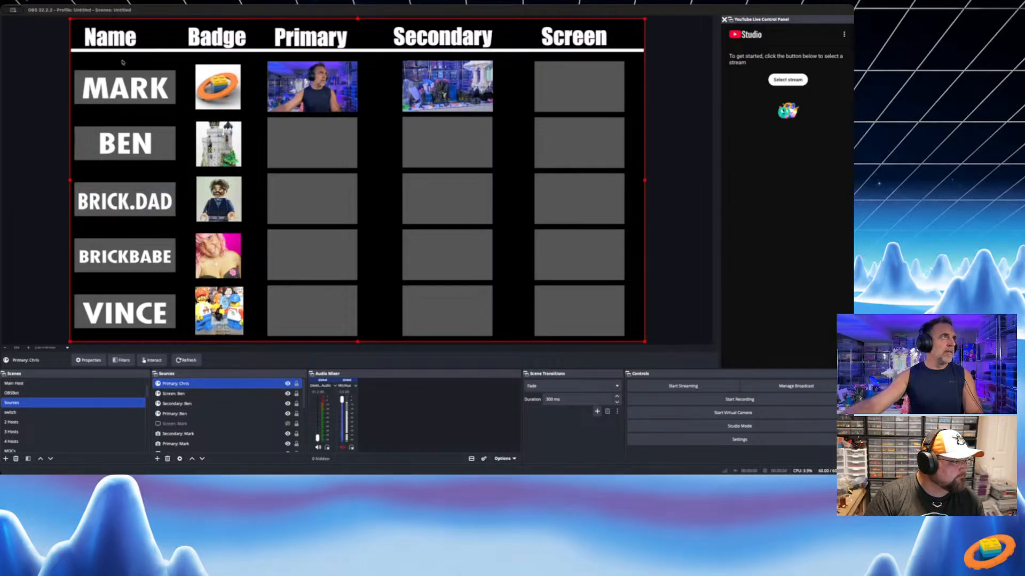
drag(69, 19, 358, 224)
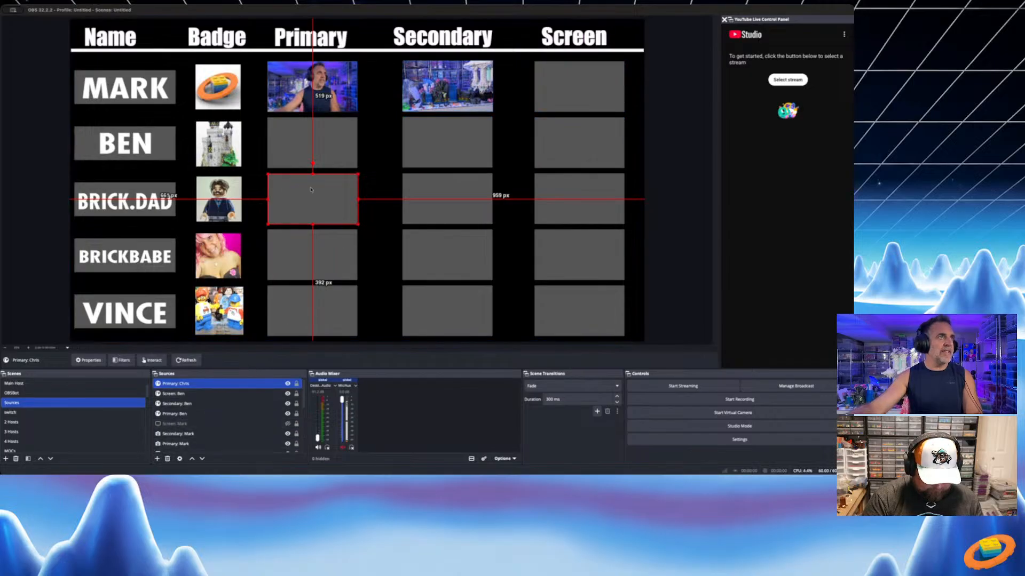
Add a Browser source named "Secondary:" plus the third host's first name and fit it over the third row's Secondary box
click(403, 172)
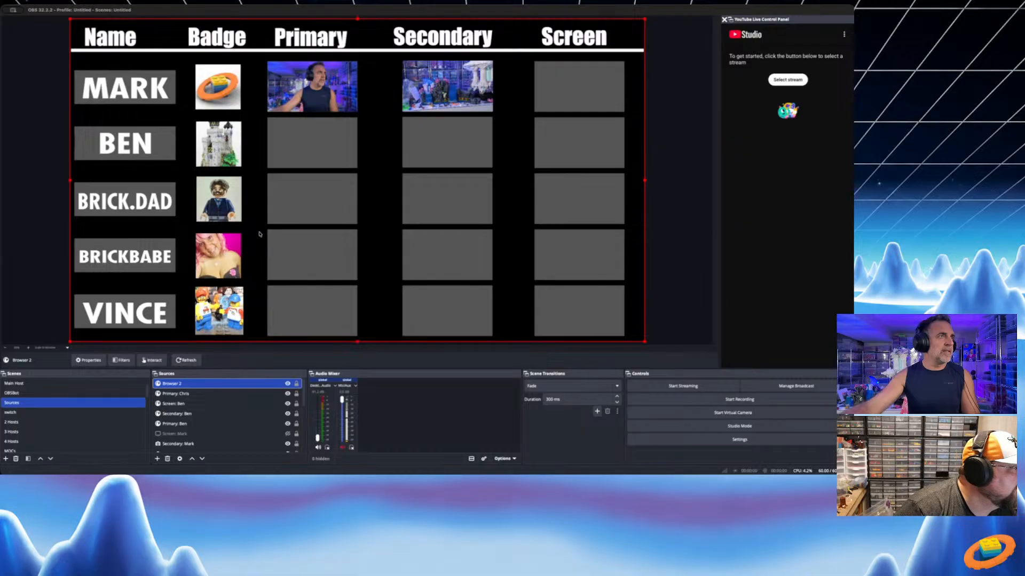
key(Return)
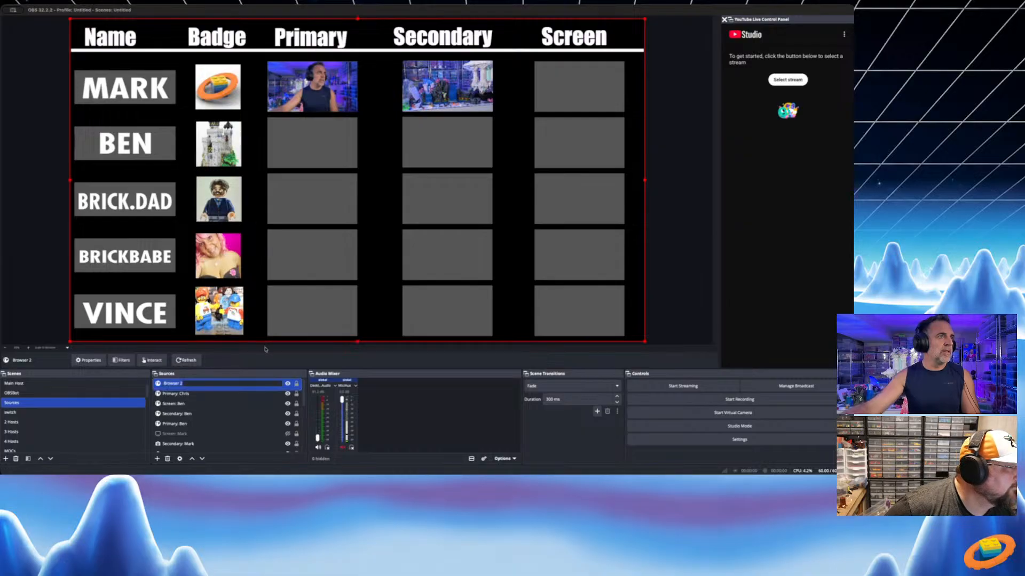
text(Secondary: Chris)
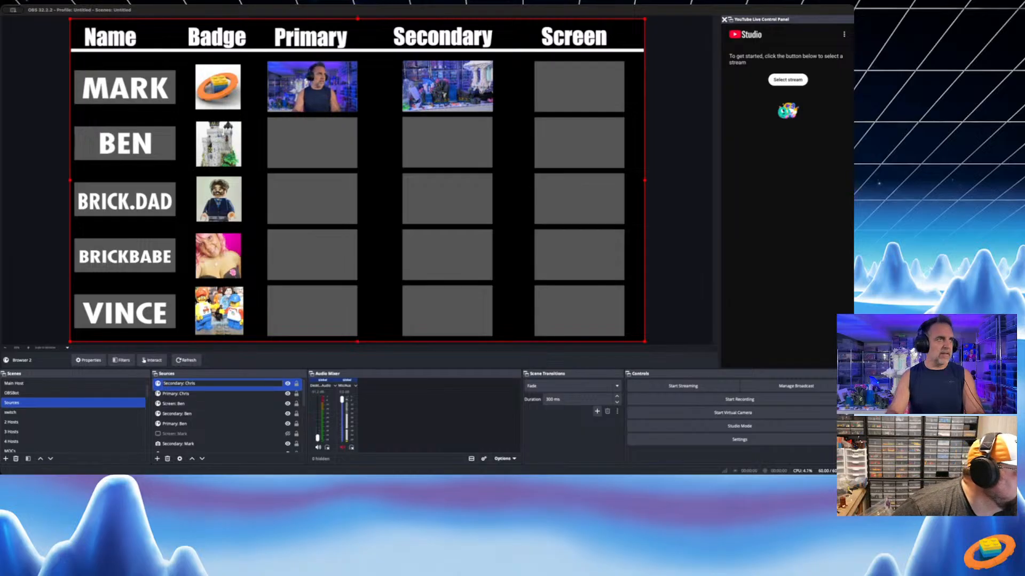
key(Return)
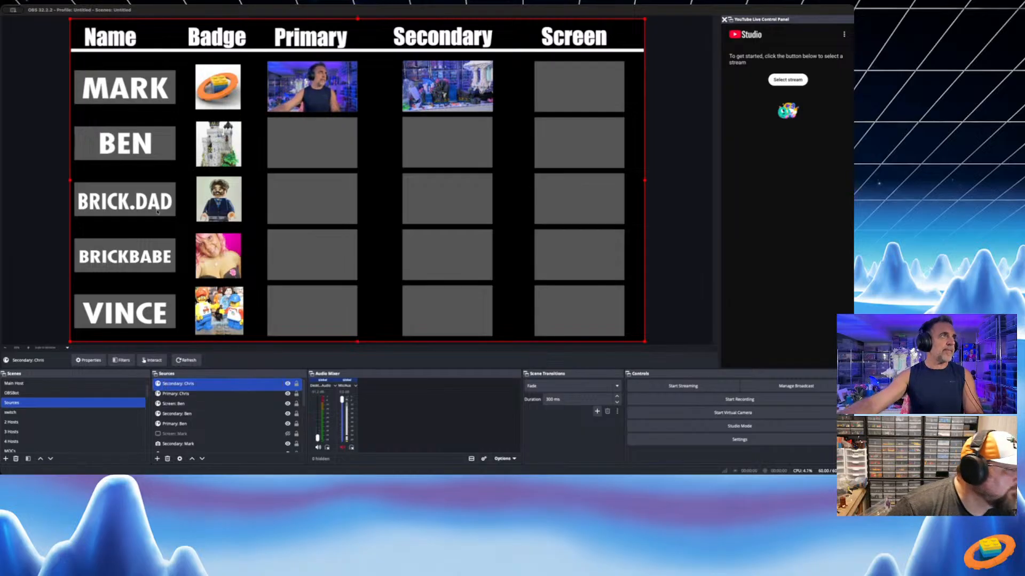
drag(70, 18, 426, 188)
drag(482, 218, 491, 224)
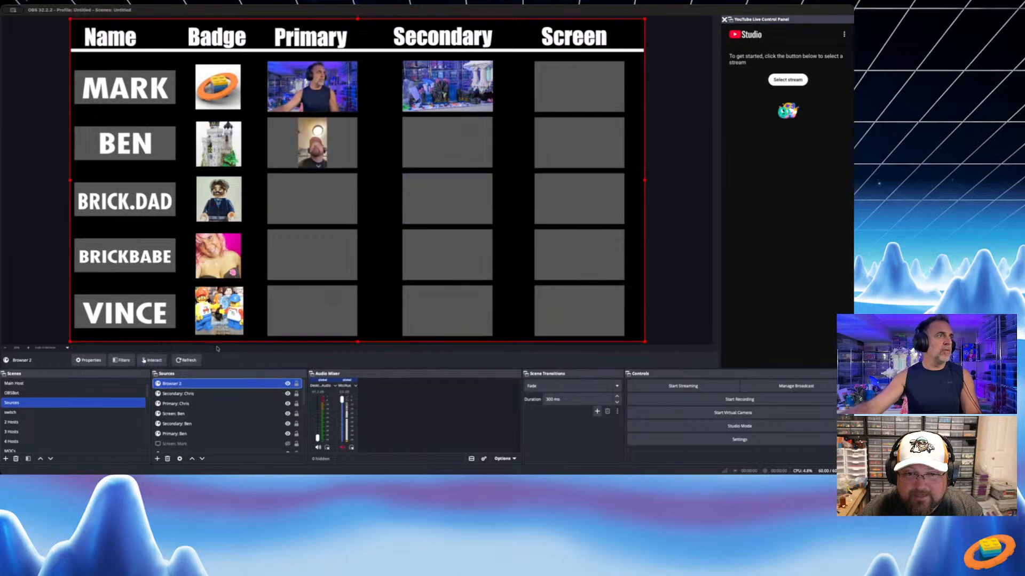
Name the new browser source "Screen:" plus the third host's first name and shrink it to fit over the third row's Screen box
key(F2)
text(Scre)
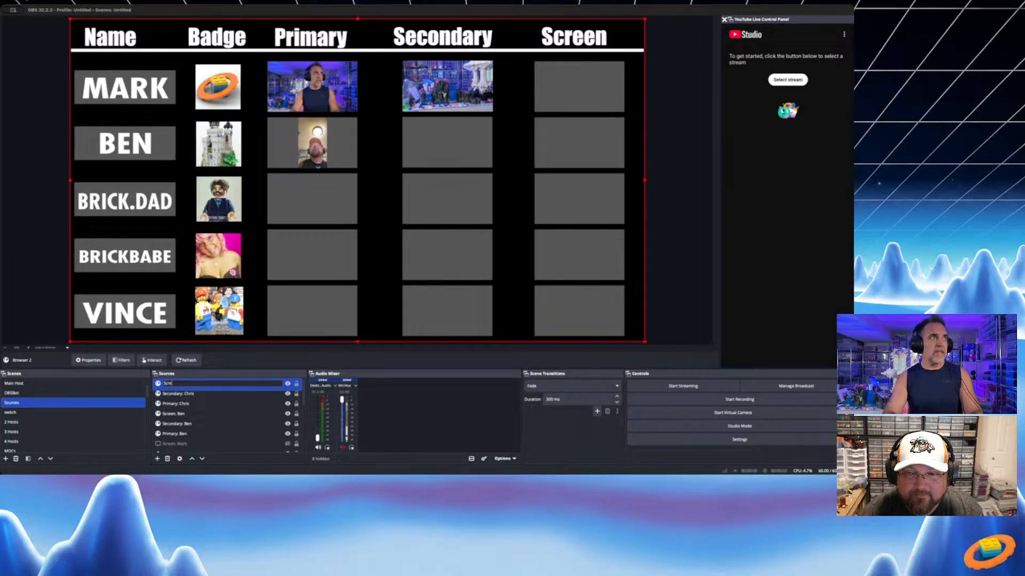
text(en:)
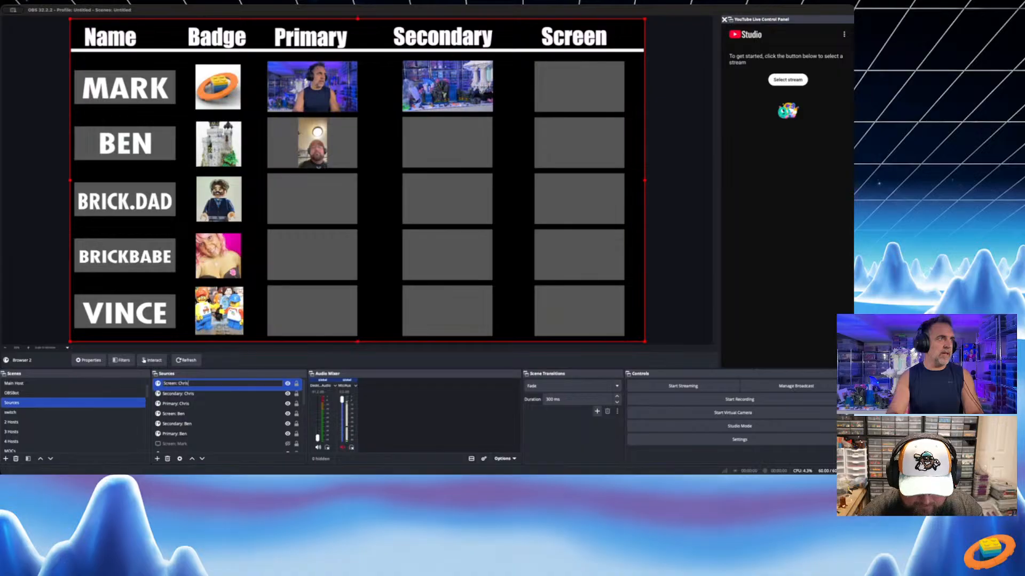
text( Chris)
key(Return)
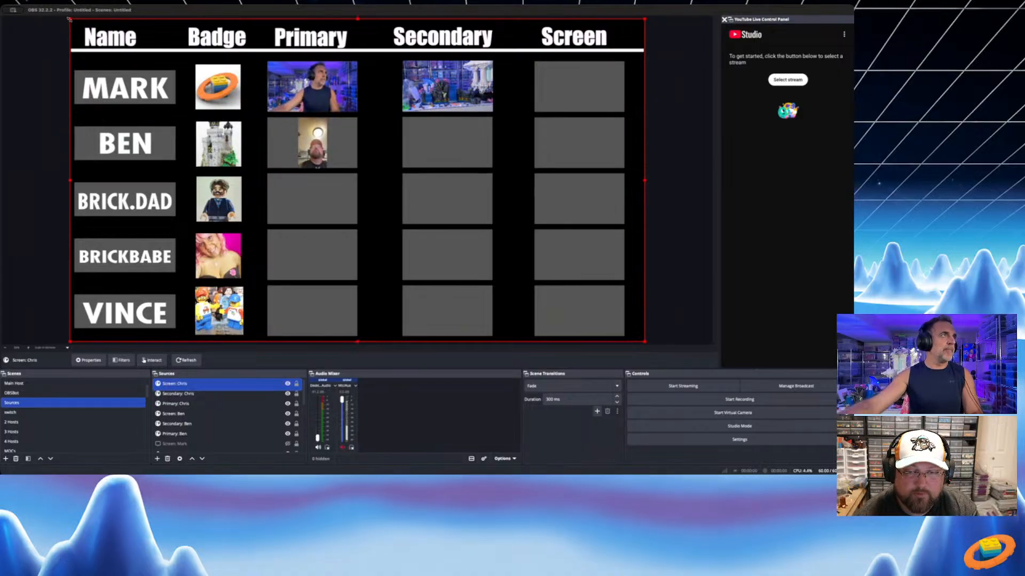
drag(74, 24, 534, 224)
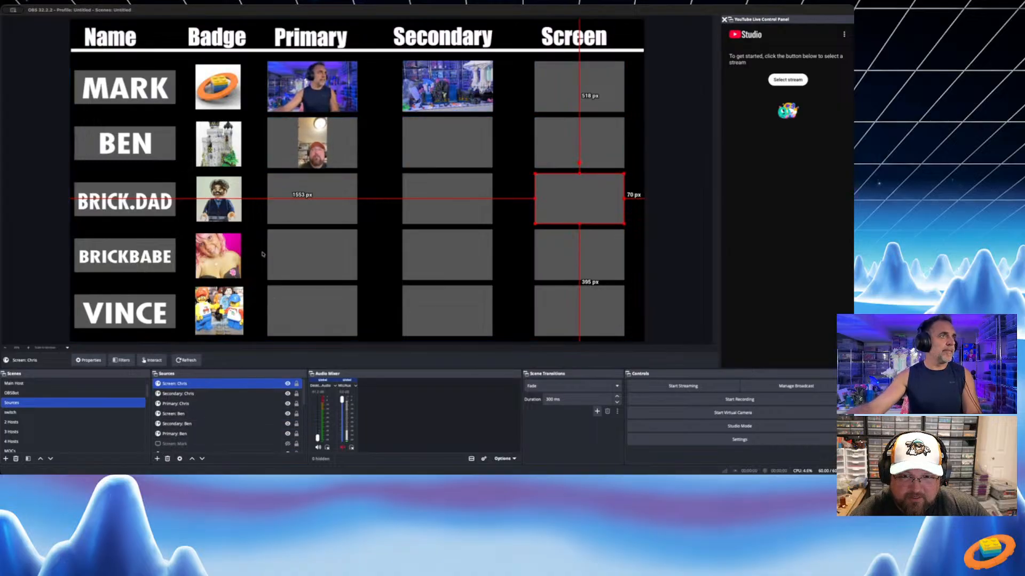
Add a Browser source named "Primary:" plus the fourth row's displayed handle and shrink it to fit over that row's Primary box
click(411, 173)
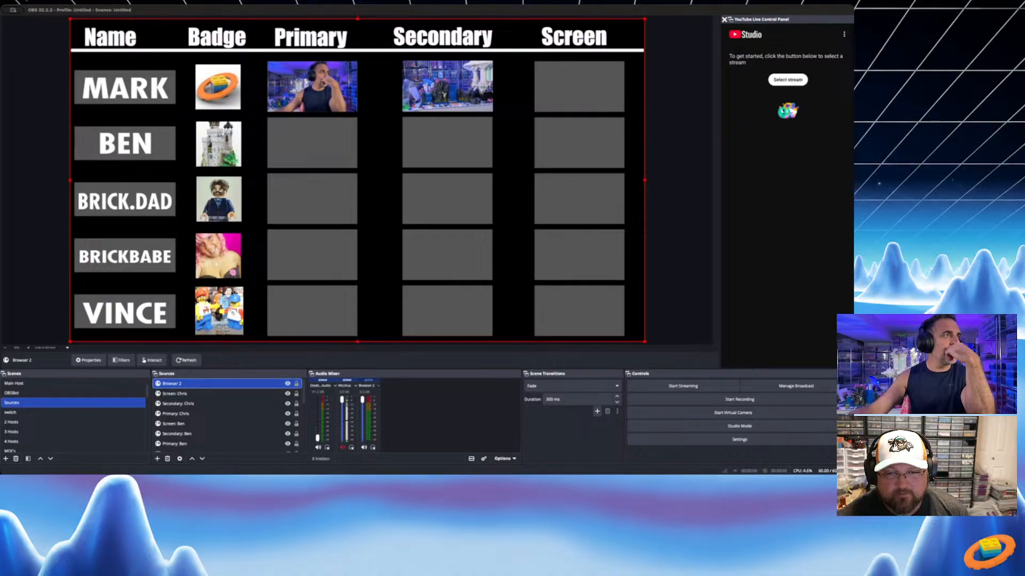
key(F2)
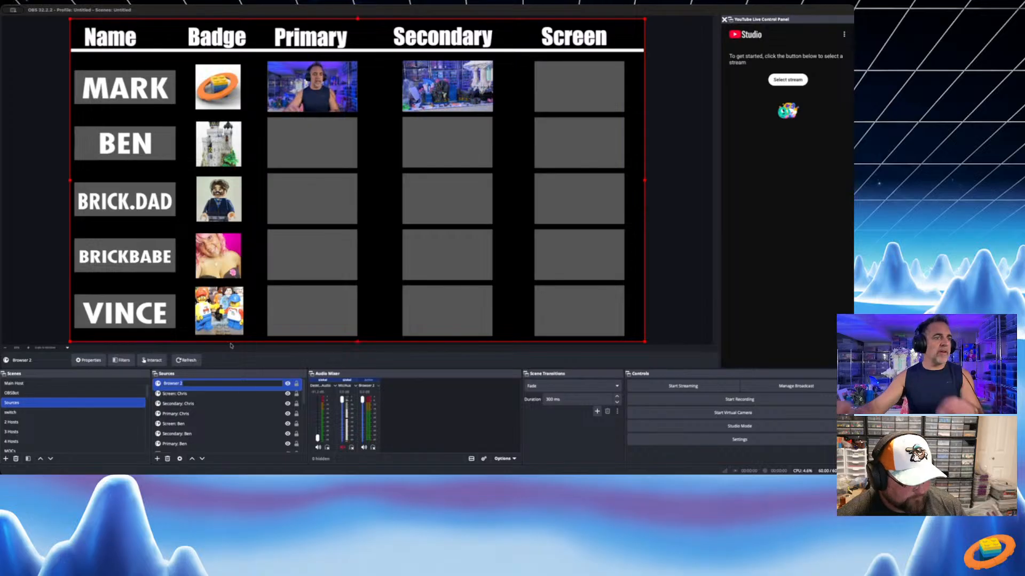
text(Primary: BrickBa)
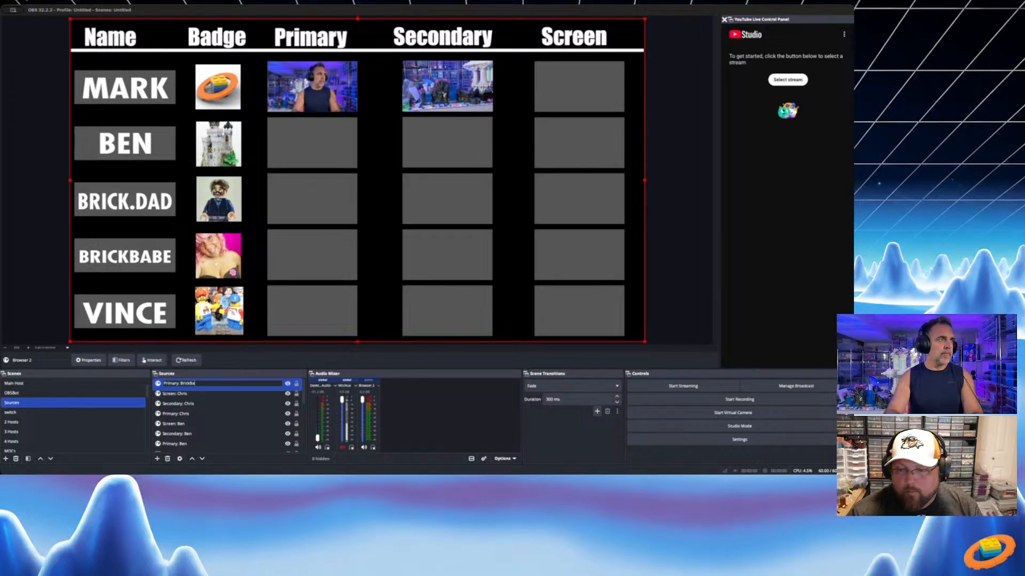
text(be)
key(Return)
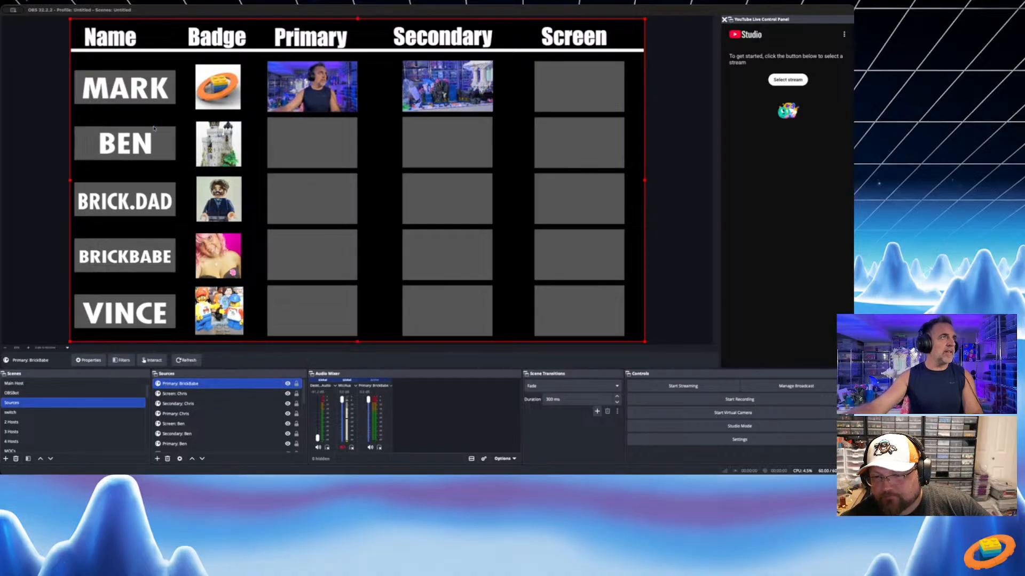
drag(69, 20, 296, 252)
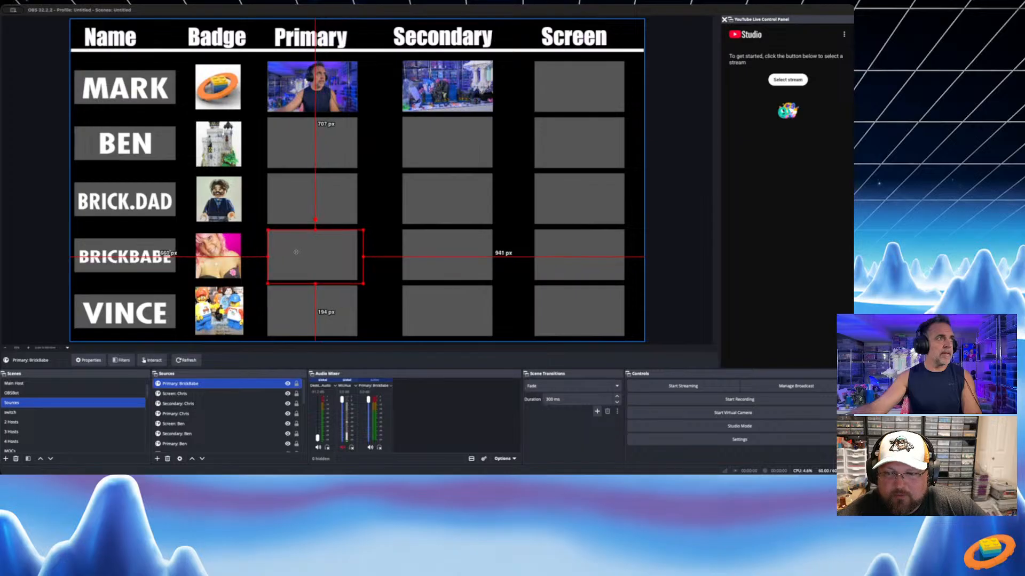
drag(363, 283, 356, 281)
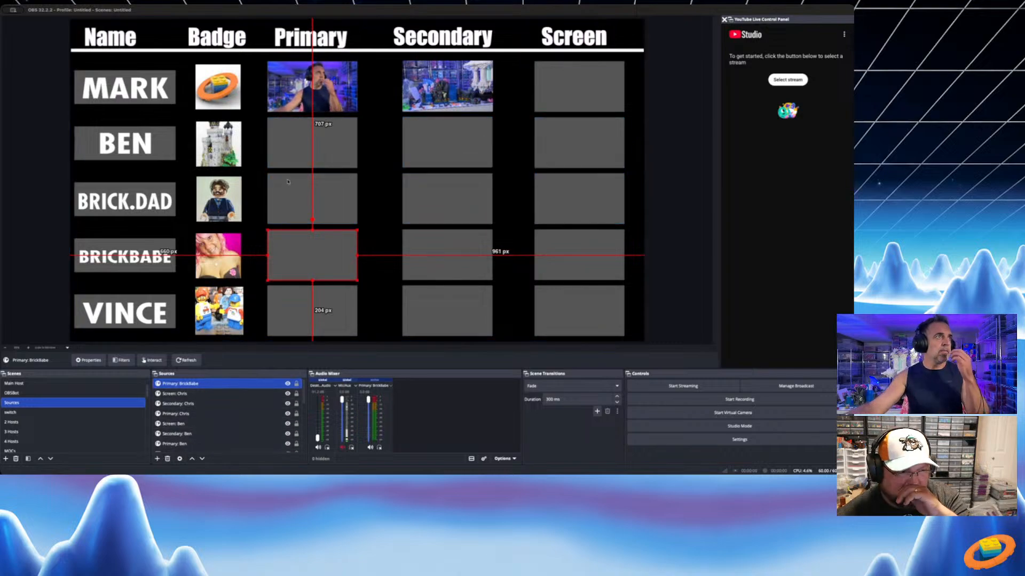
Add another Browser source for the fourth row and name it "Secondary:" plus that row's displayed handle
click(496, 187)
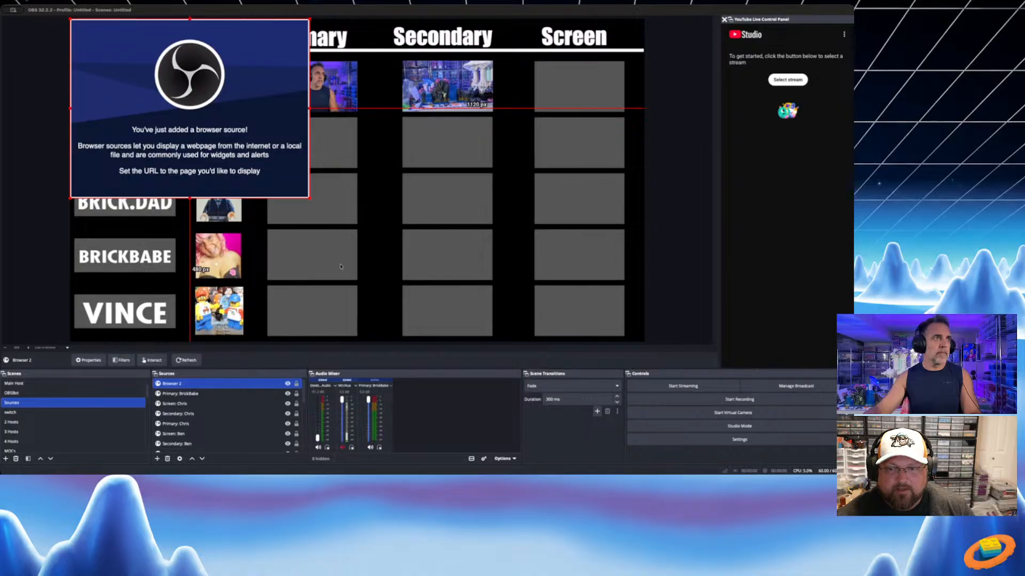
click(533, 328)
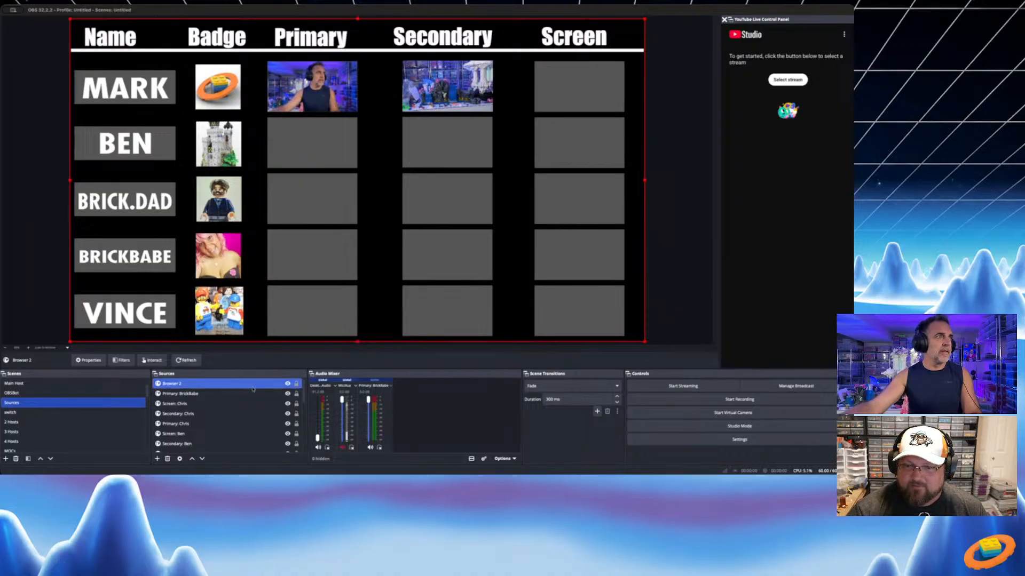
key(F2)
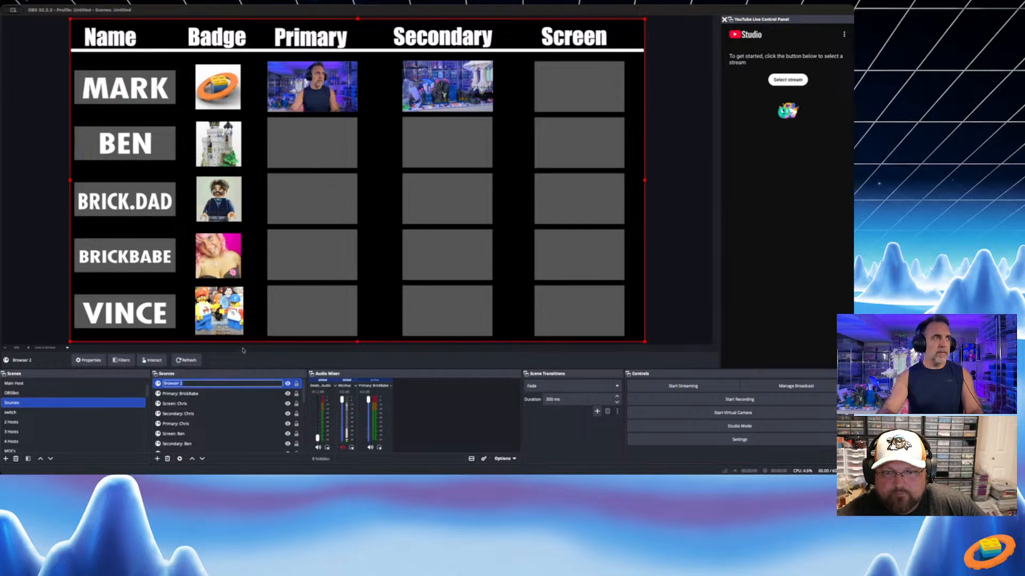
click(184, 384)
key(ctrl+a)
text(Second)
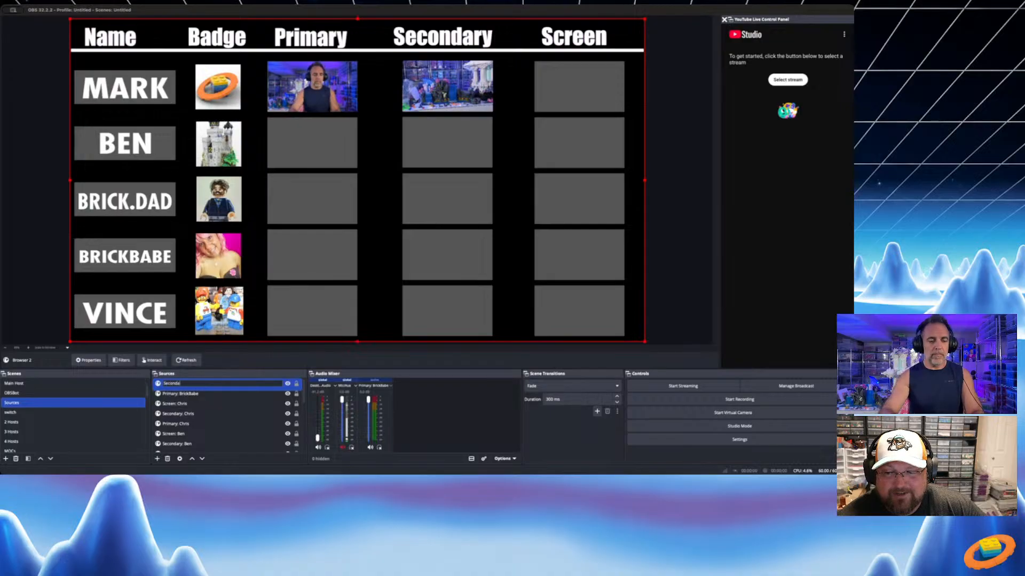
text(ary: BrickBabe)
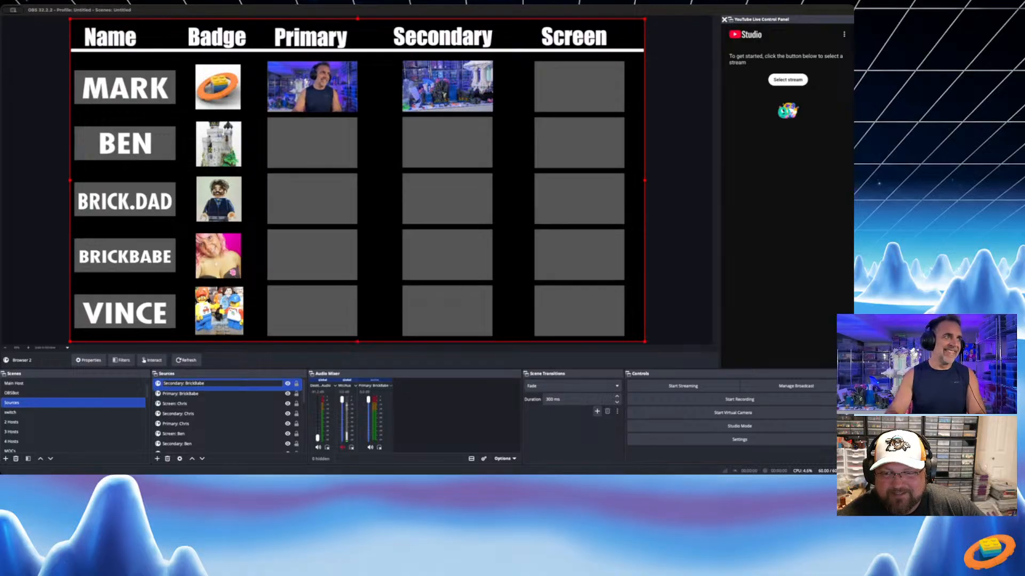
key(Return)
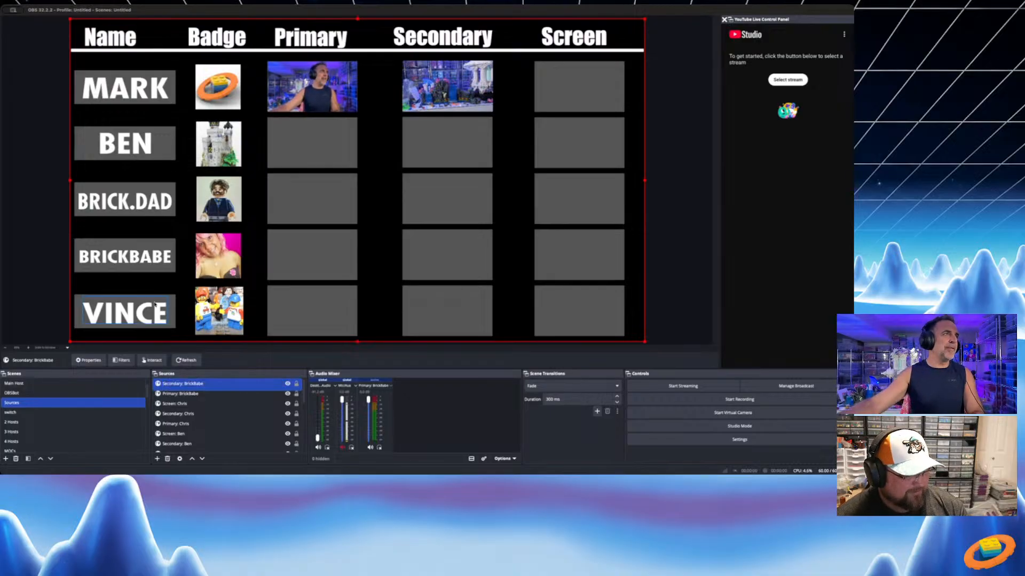
Shrink the fourth row's "Secondary:" browser source so it fits over that row's Secondary box
drag(74, 24, 551, 346)
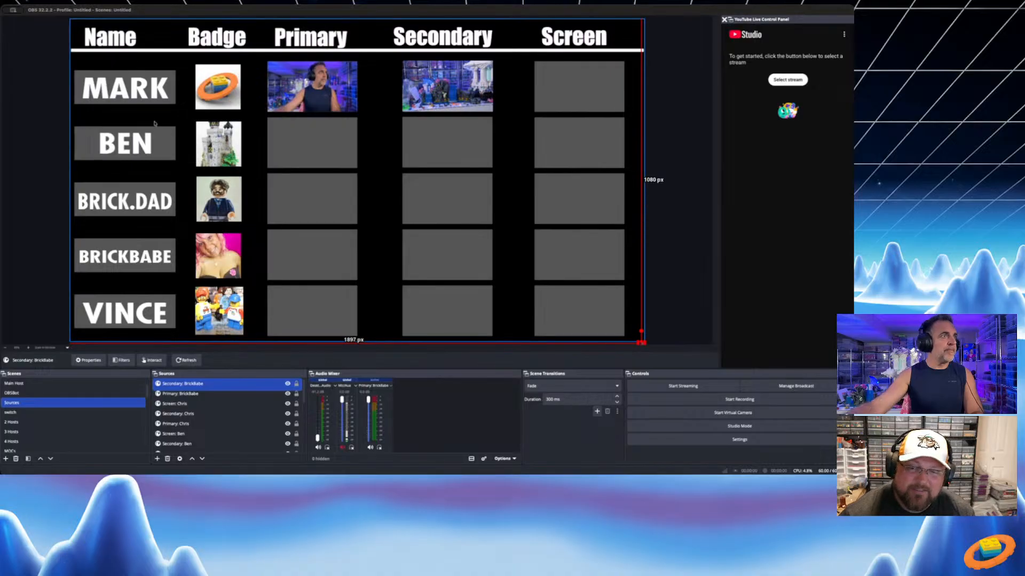
key(ctrl+z)
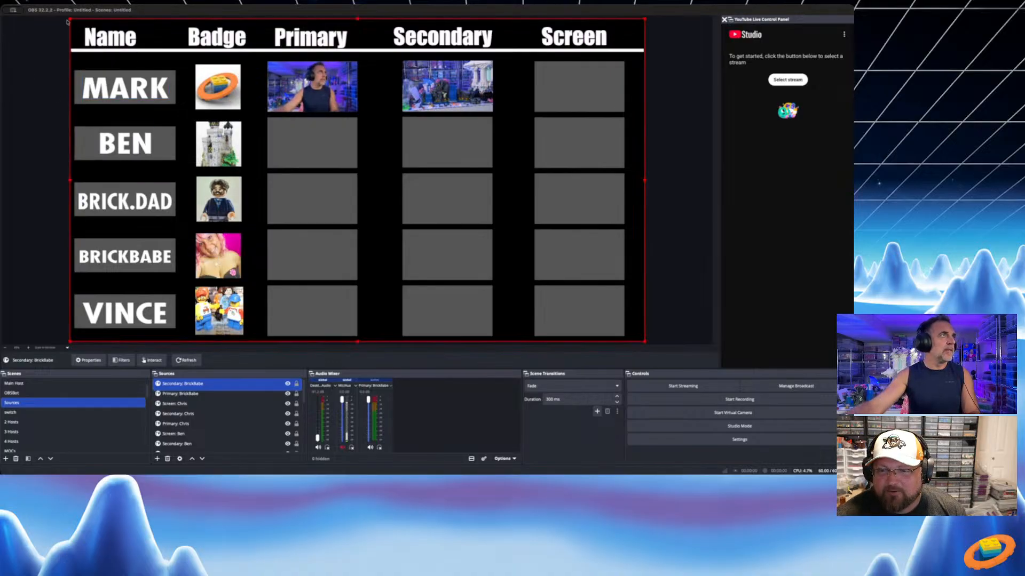
drag(70, 20, 427, 251)
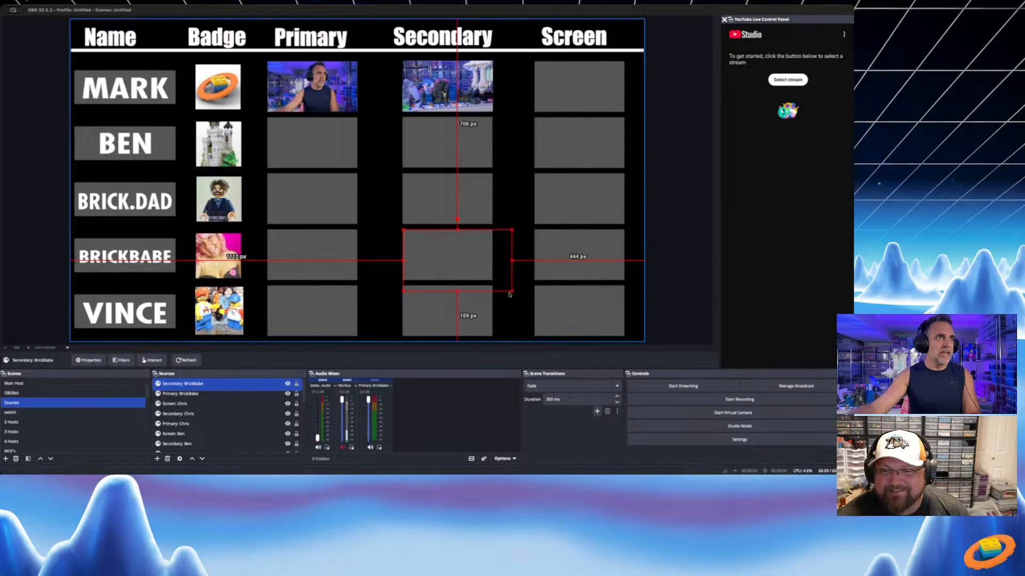
drag(511, 291, 493, 282)
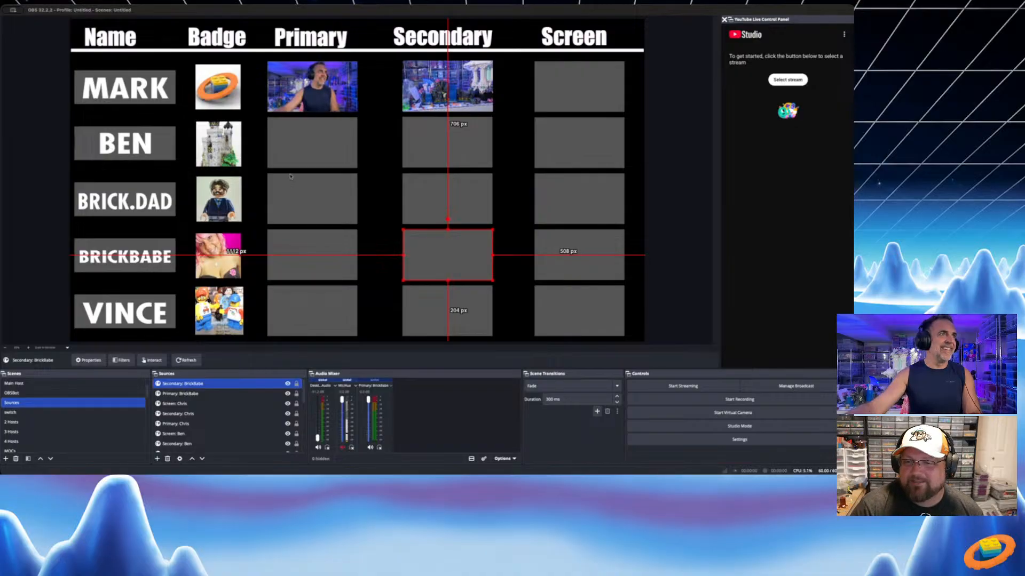
Add a full-canvas Browser source for the fourth row and name it "Screen:" plus that row's displayed handle
click(517, 170)
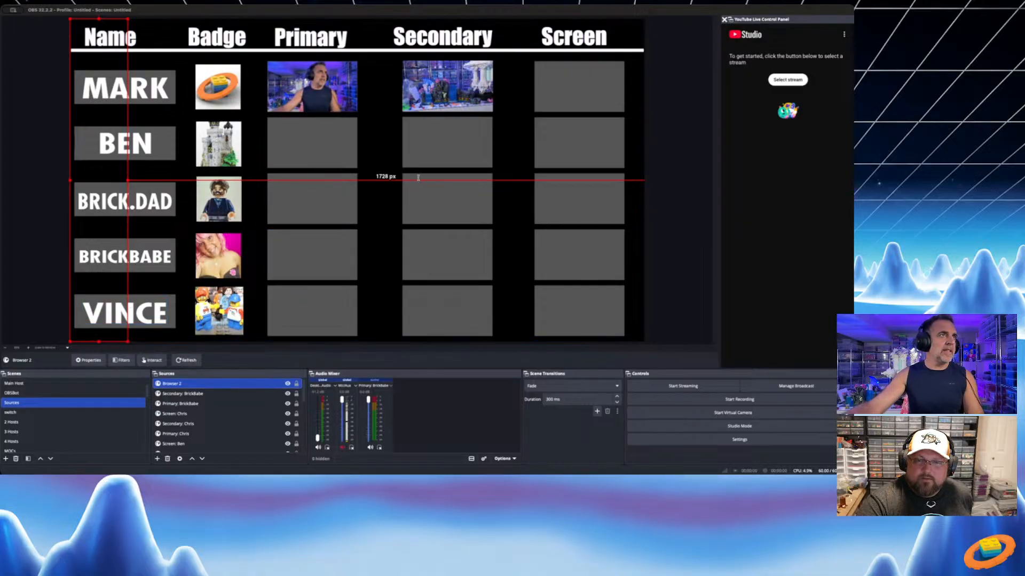
text(0)
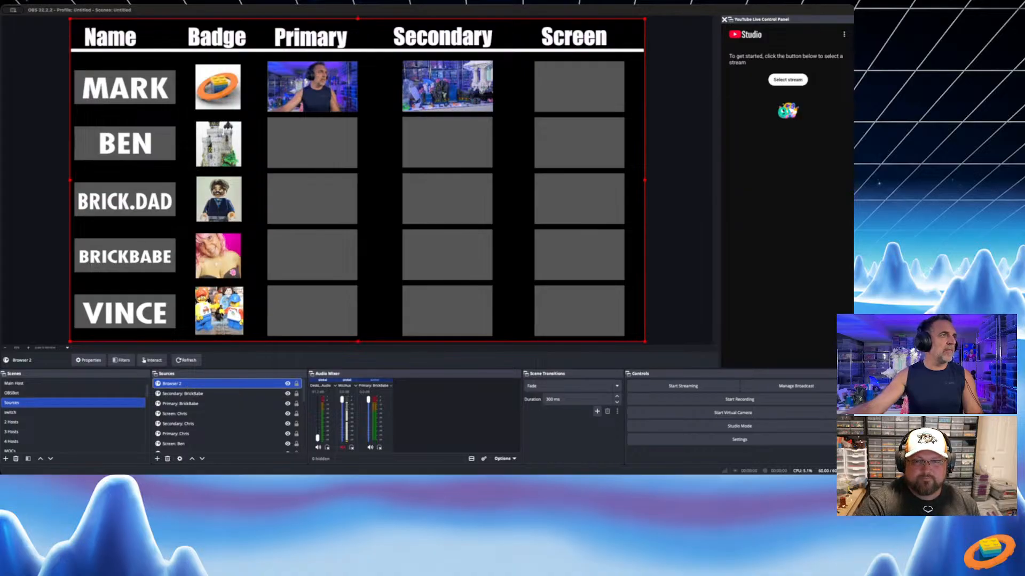
key(Return)
text(Screen: BrickBabe)
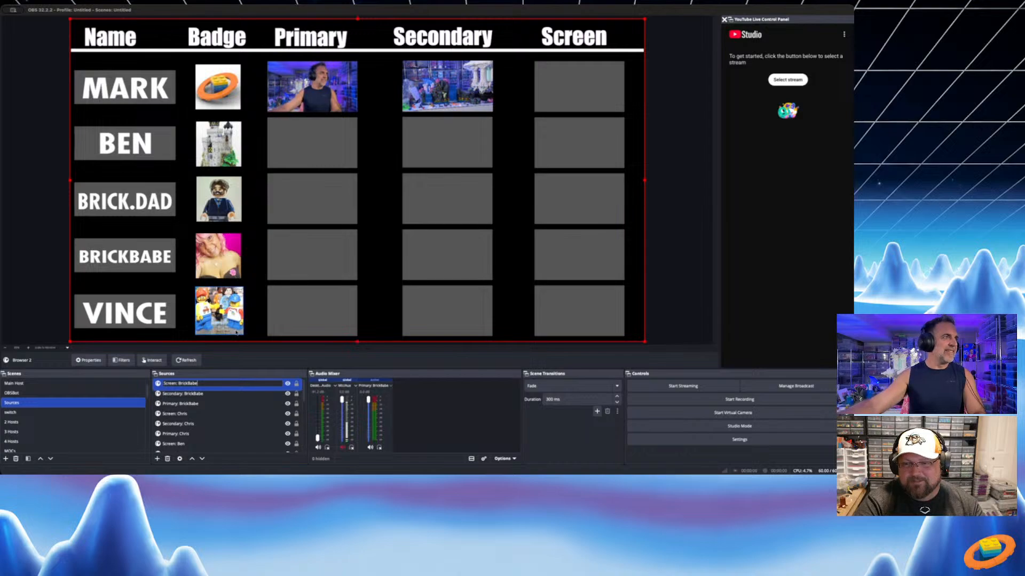
key(Return)
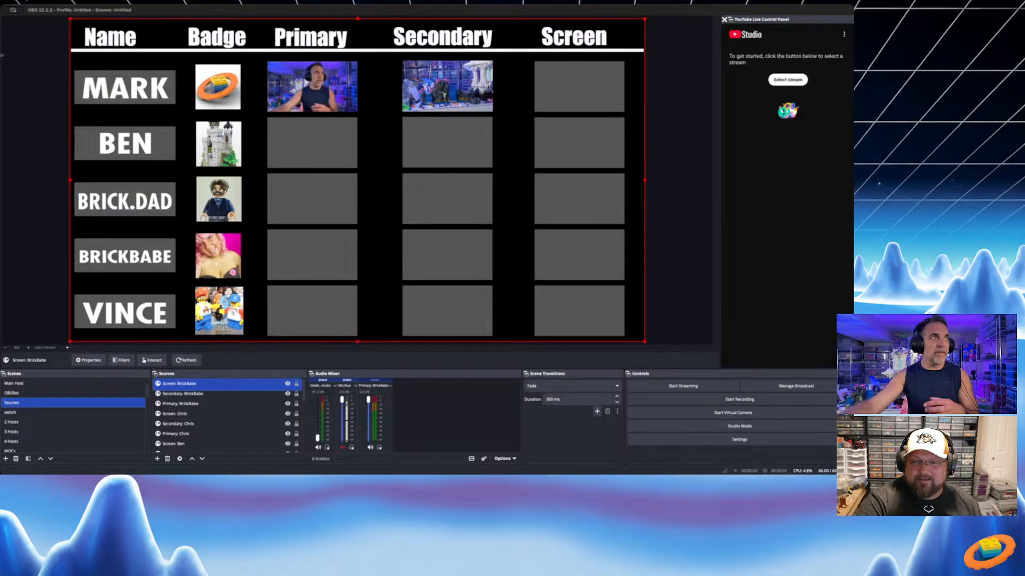
drag(70, 18, 280, 170)
key(super+z)
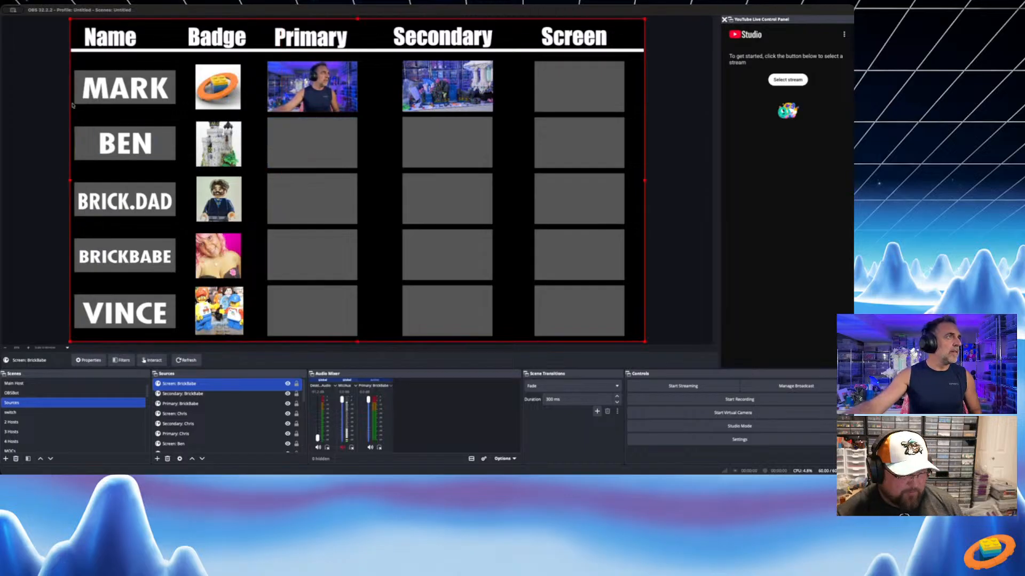
drag(69, 22, 119, 64)
key(super+z)
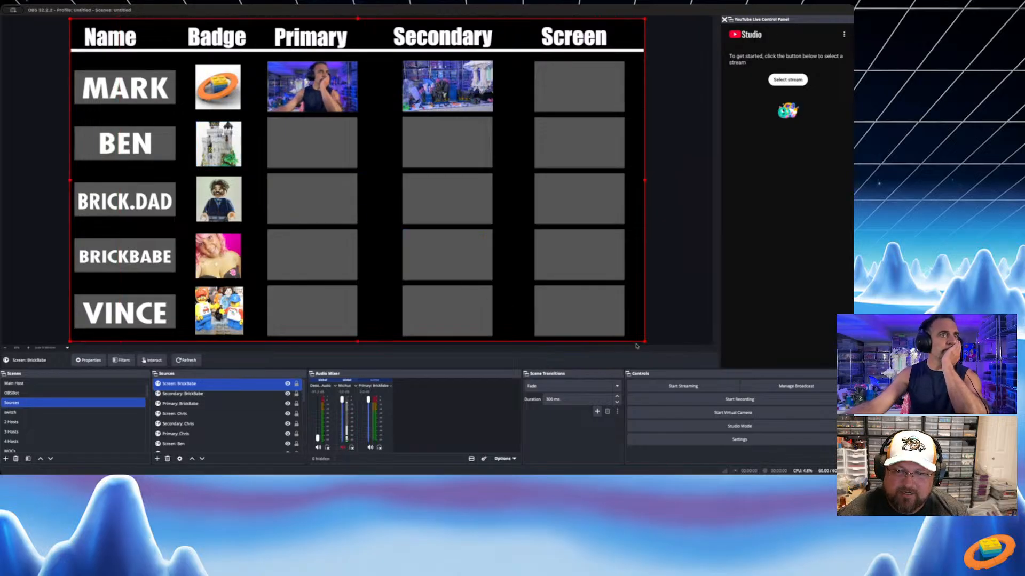
drag(643, 340, 572, 297)
key(super+z)
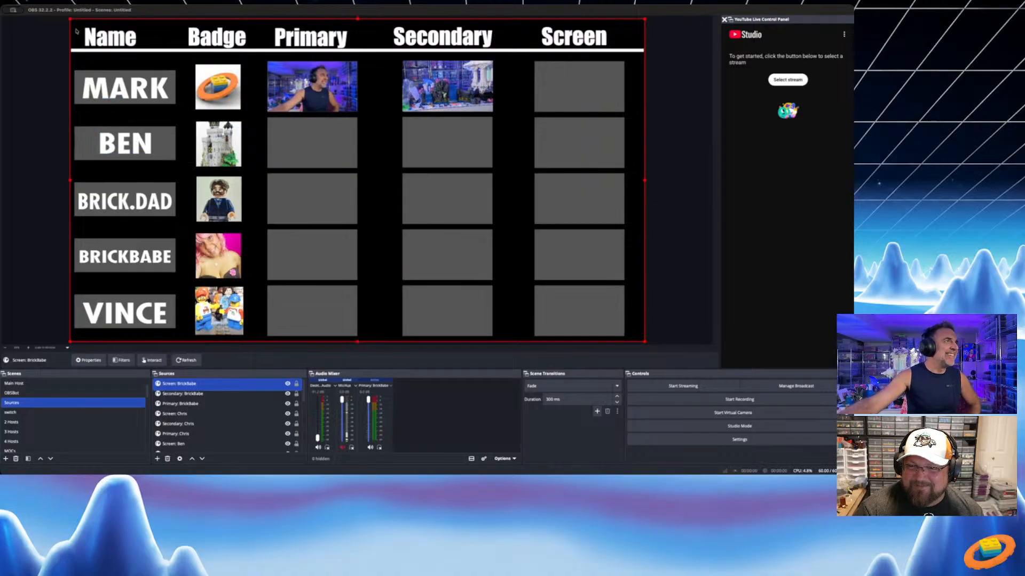
drag(70, 19, 181, 94)
drag(247, 127, 74, 25)
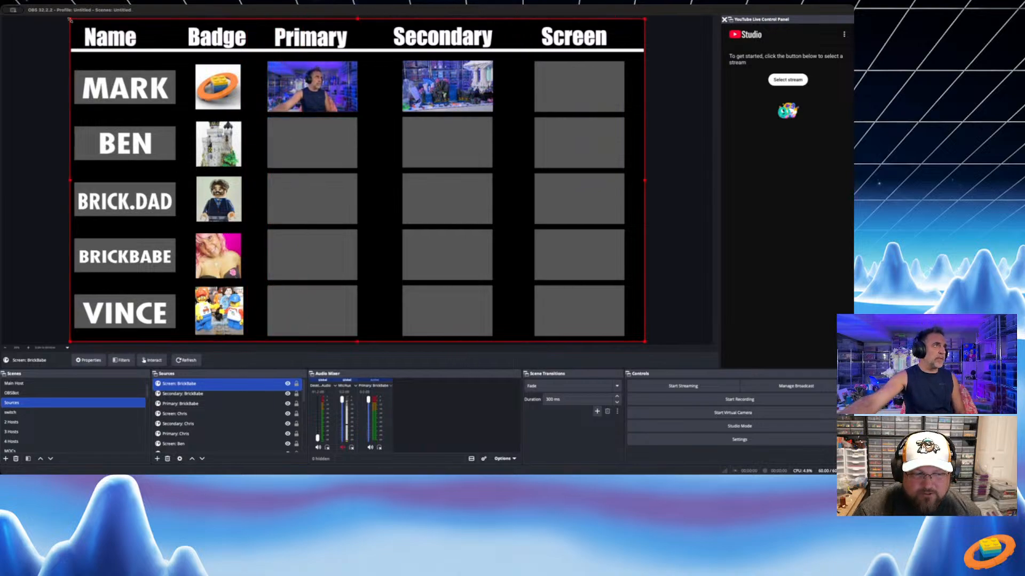
drag(69, 20, 323, 159)
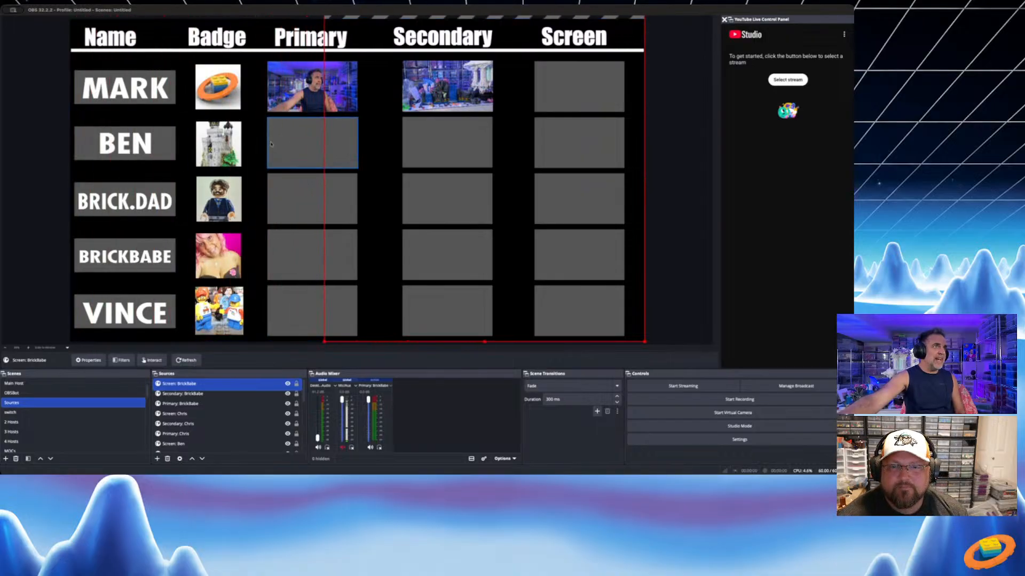
key(ctrl+z)
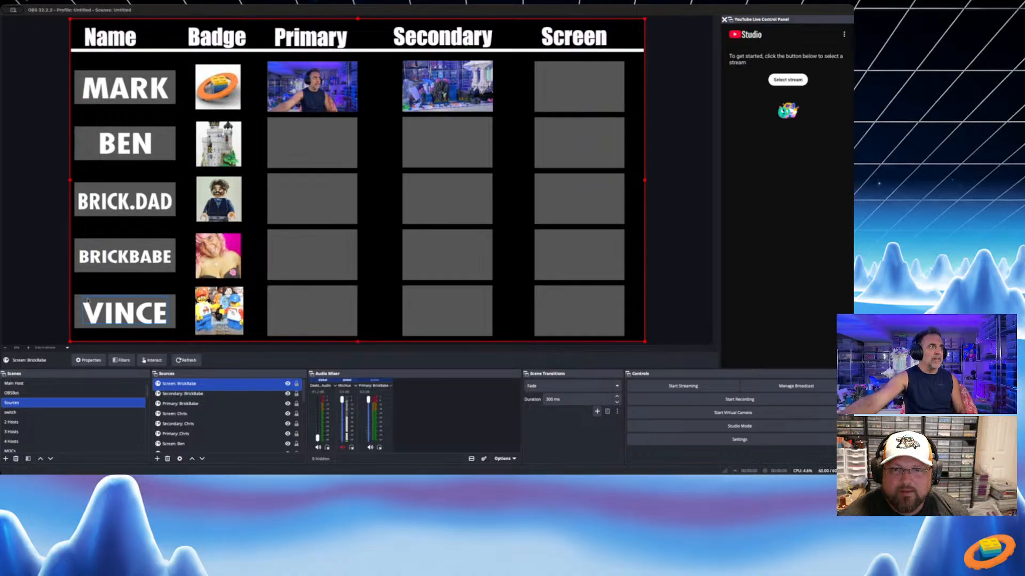
drag(69, 340, 254, 266)
key(ctrl+z)
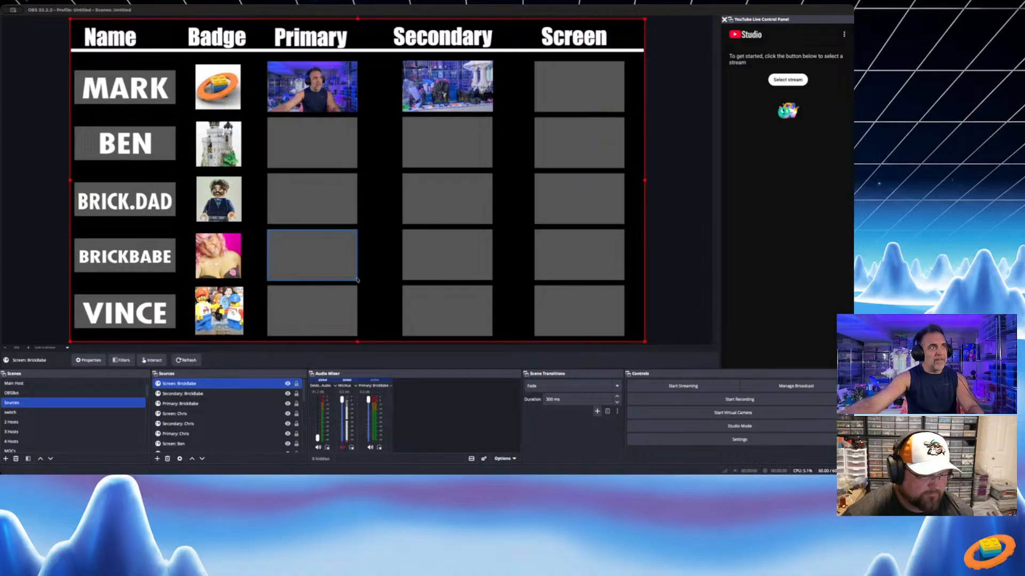
Set the fourth row's "Screen:" browser source to 300 wide and 169 high and place it over that row's Screen box
click(405, 266)
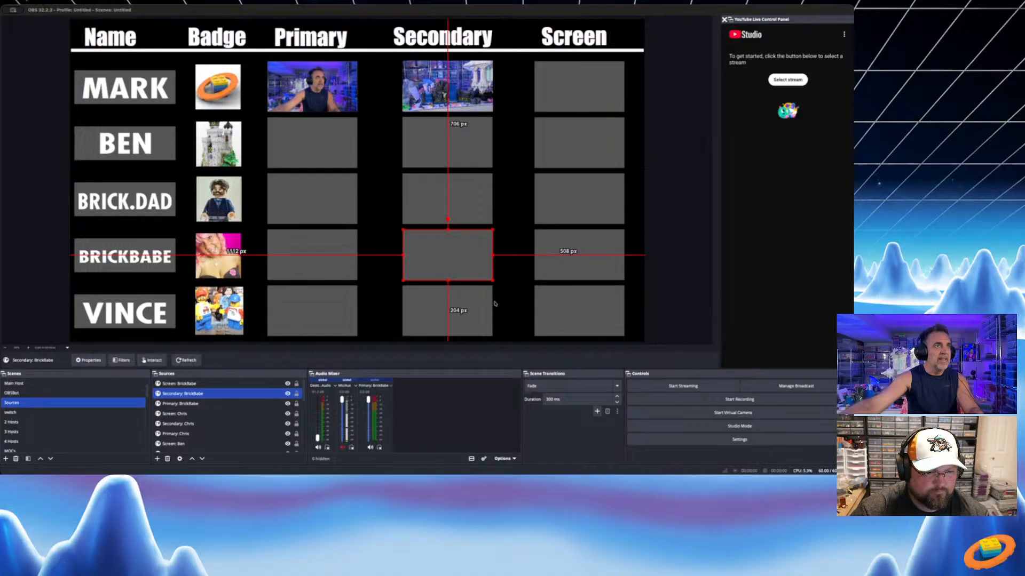
click(207, 383)
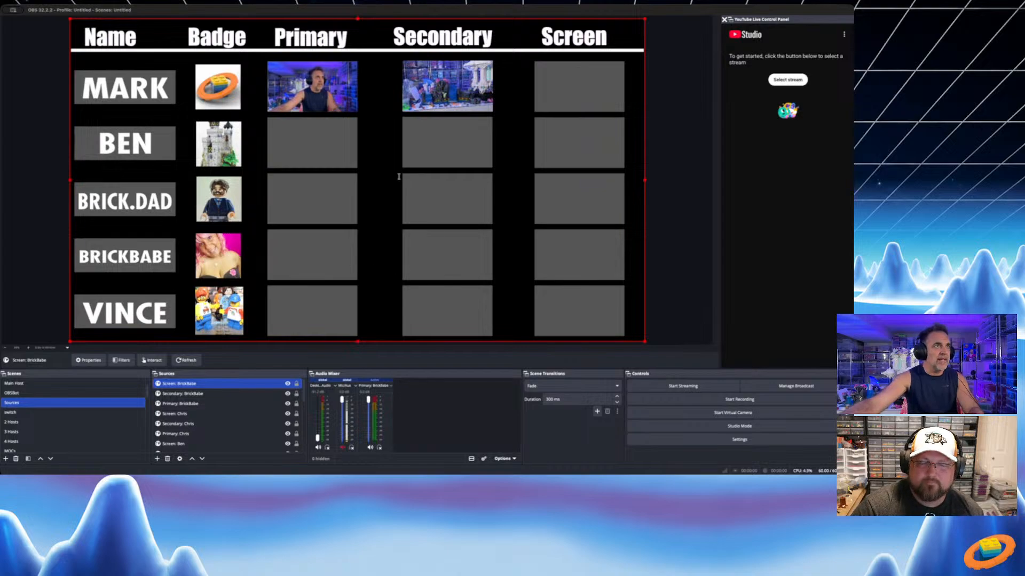
text(300)
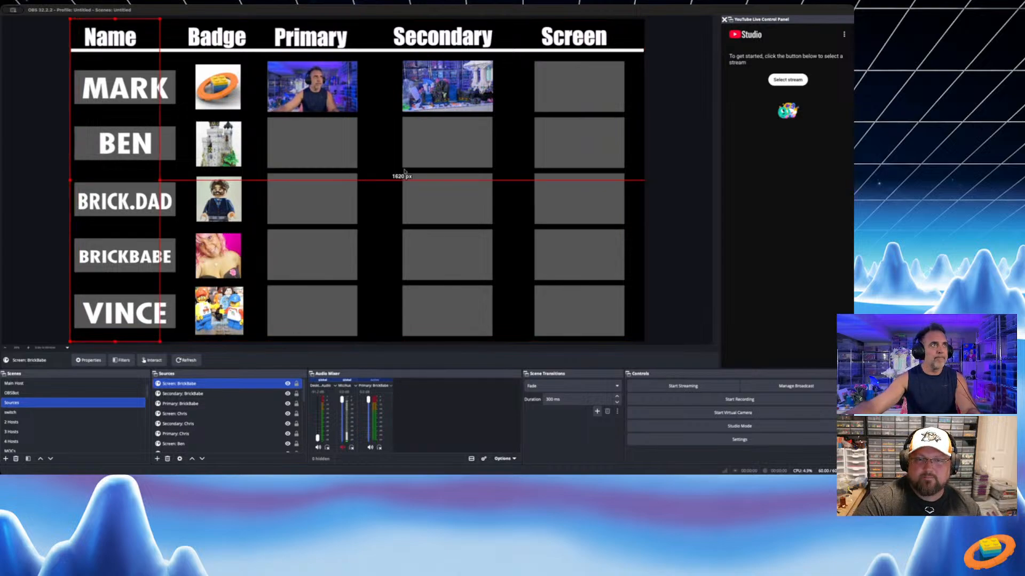
key(Tab)
text(169)
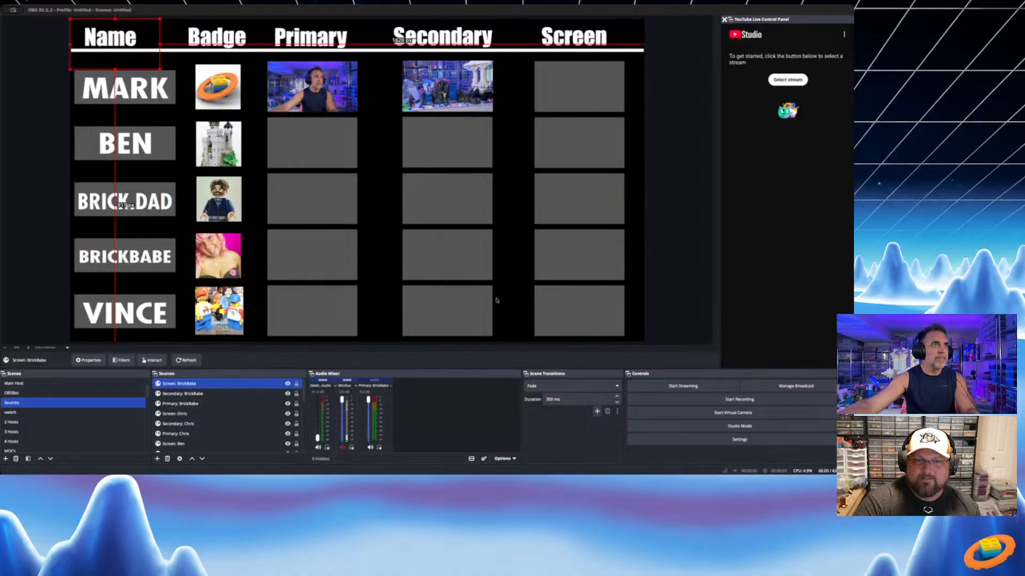
drag(150, 48, 600, 248)
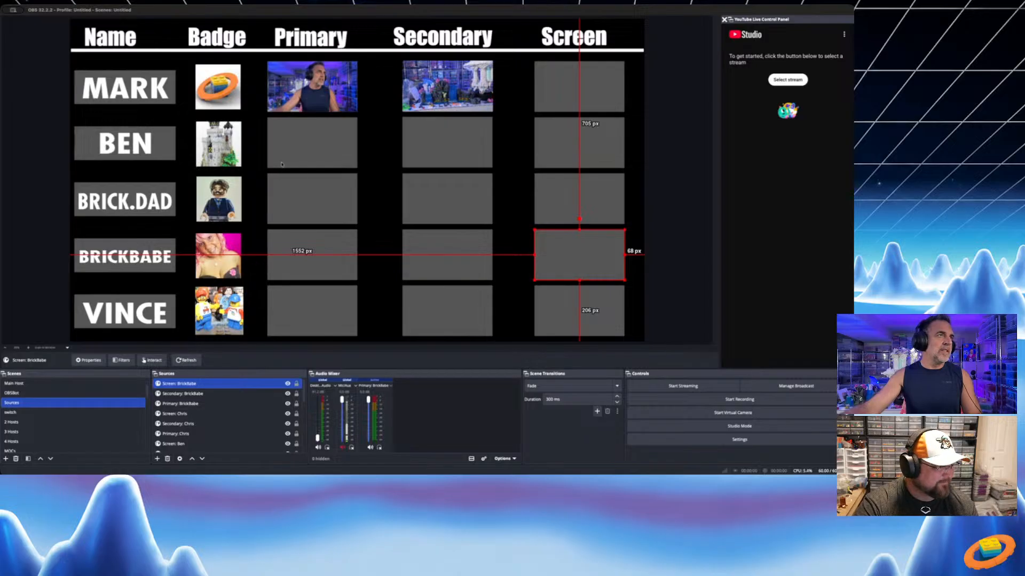
Add a box-sized Browser source over the fifth row's Primary box and name it "Primary:" plus the fifth host's first name
click(376, 175)
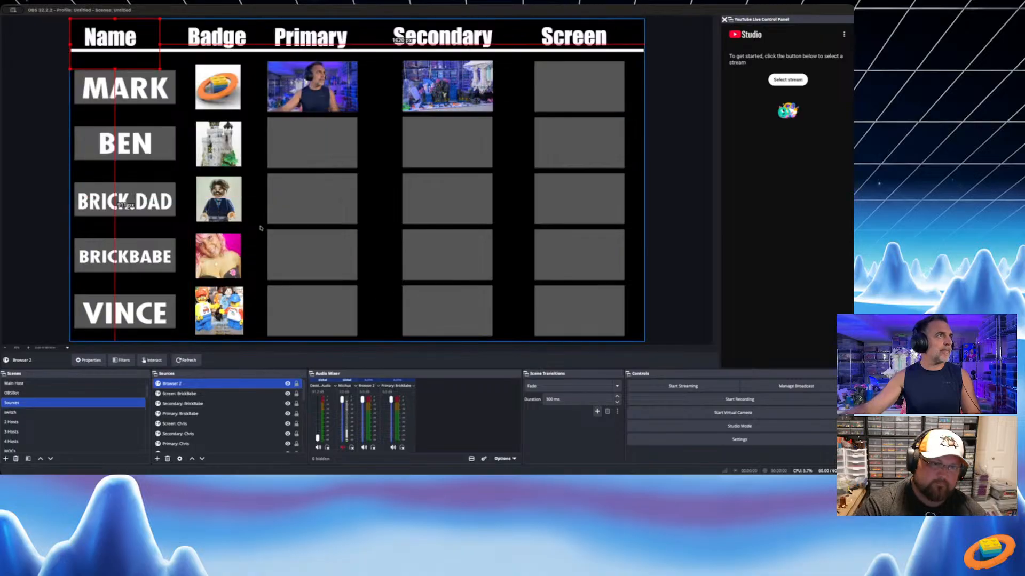
drag(134, 56, 324, 316)
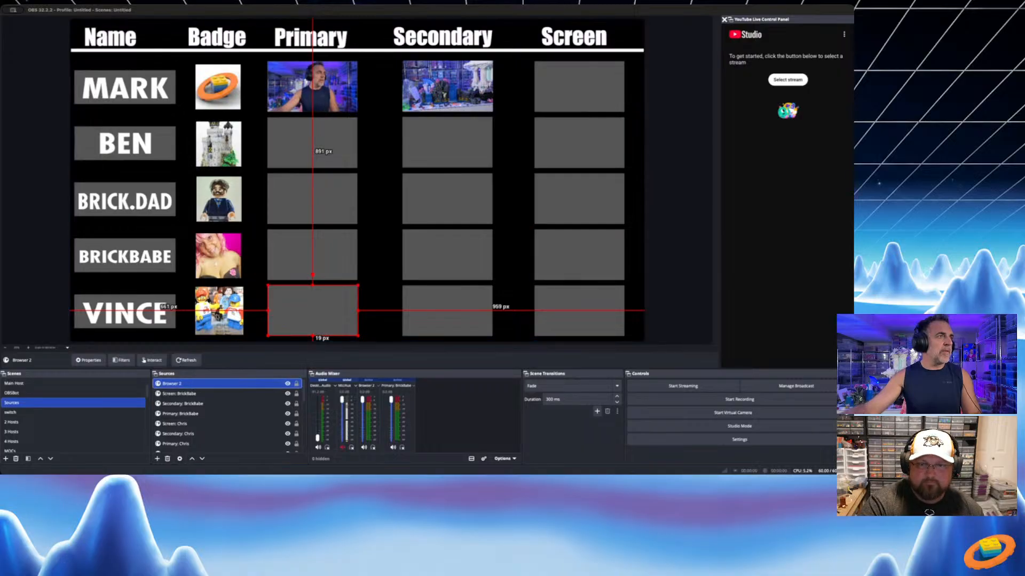
key(F2)
text(P)
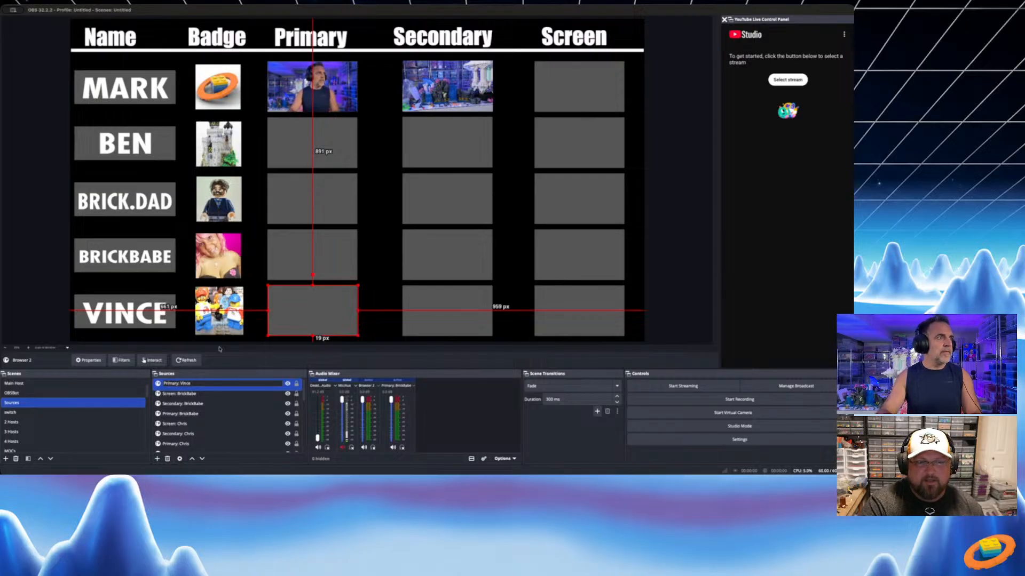
text(rimary: Vince)
key(Return)
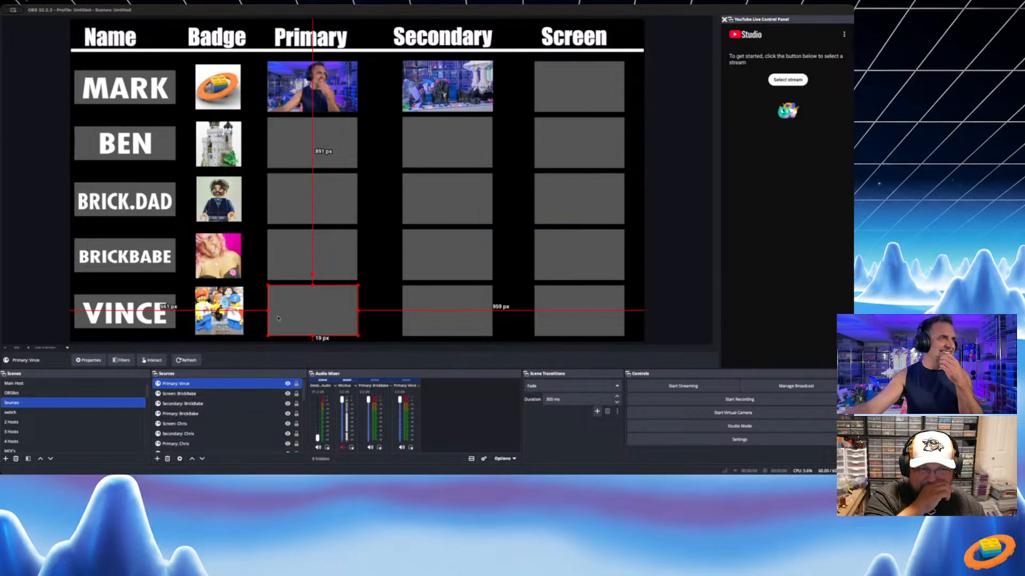
Add a Browser source sized to fit the fifth row's Secondary box, place it there and name it "Secondary:" plus the fifth host's first name
click(424, 204)
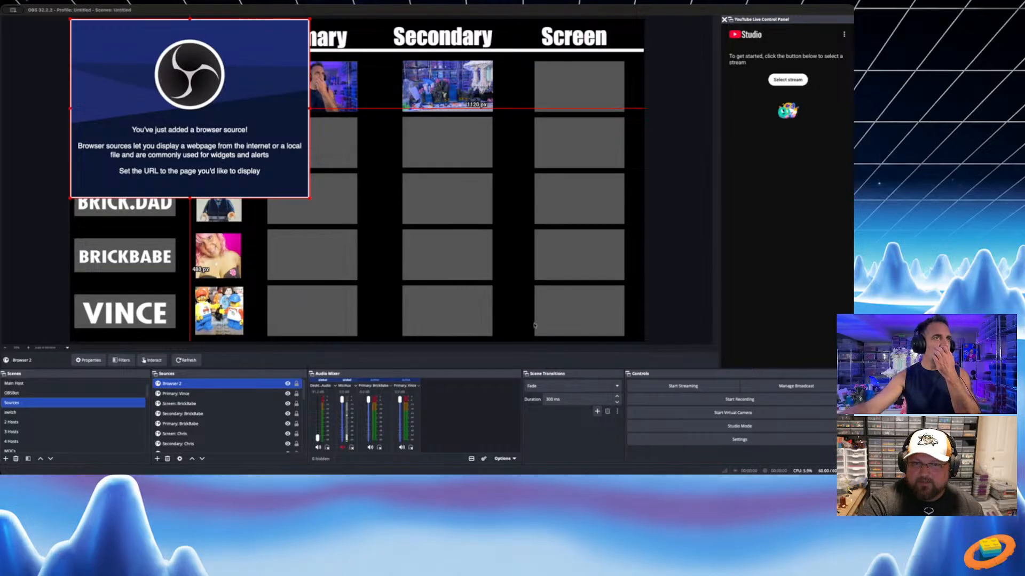
click(349, 313)
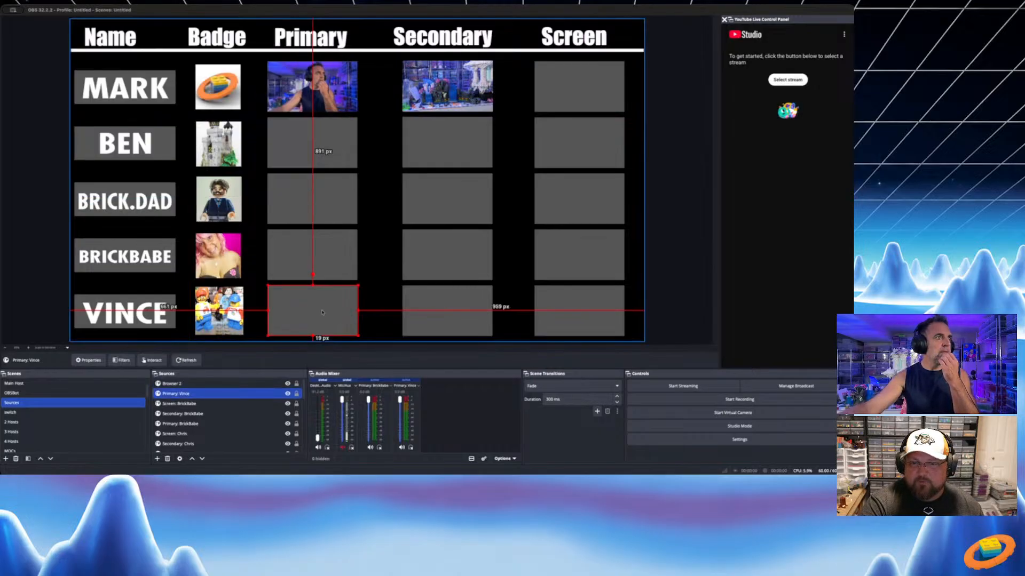
click(211, 382)
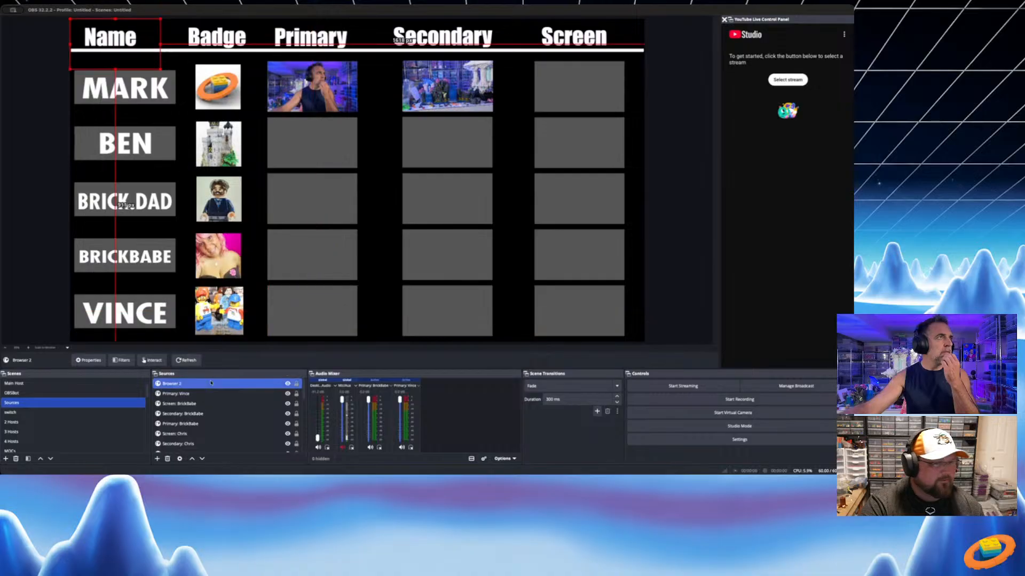
drag(119, 51, 451, 314)
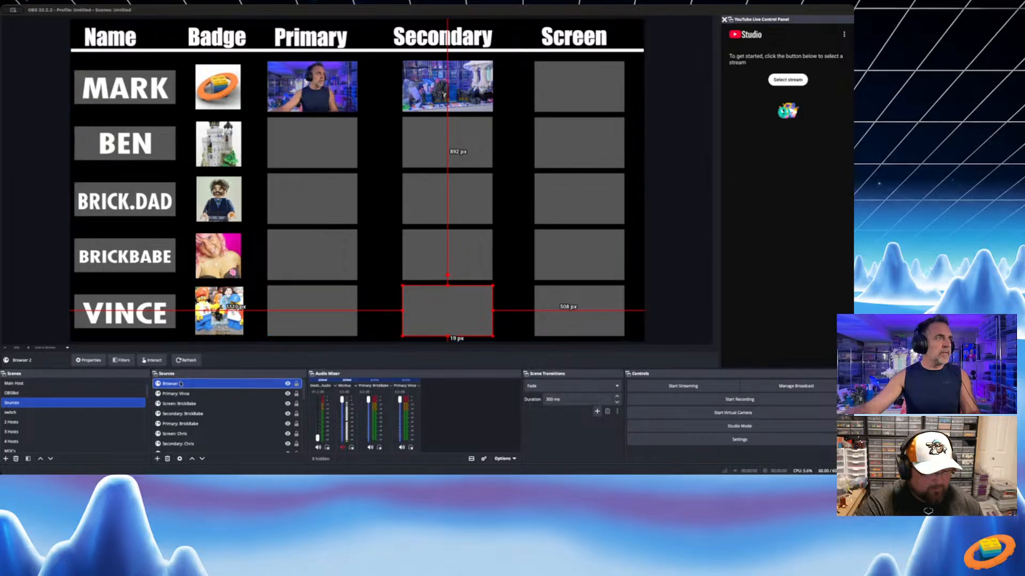
key(F2)
text(Secondary)
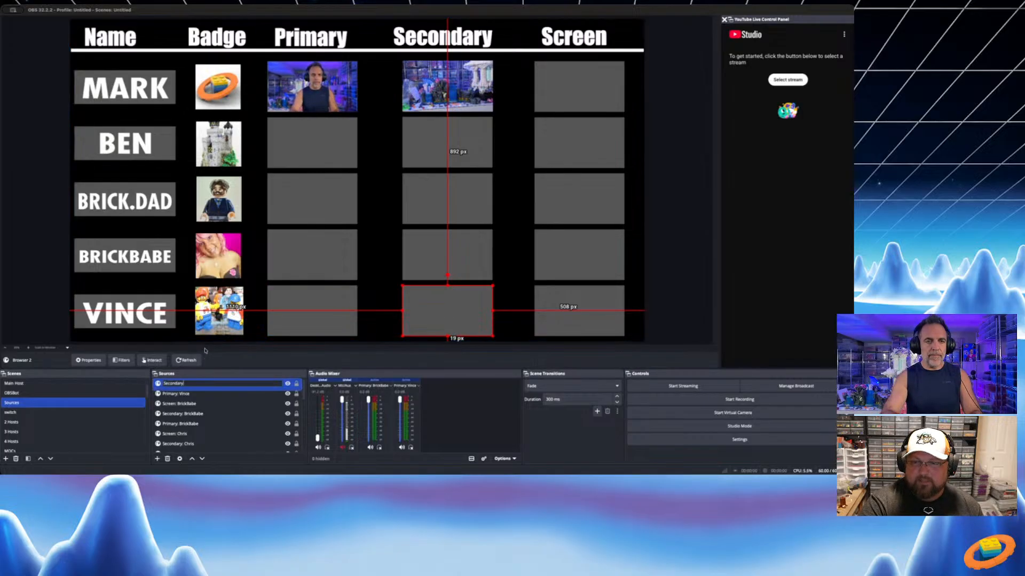
key(Return)
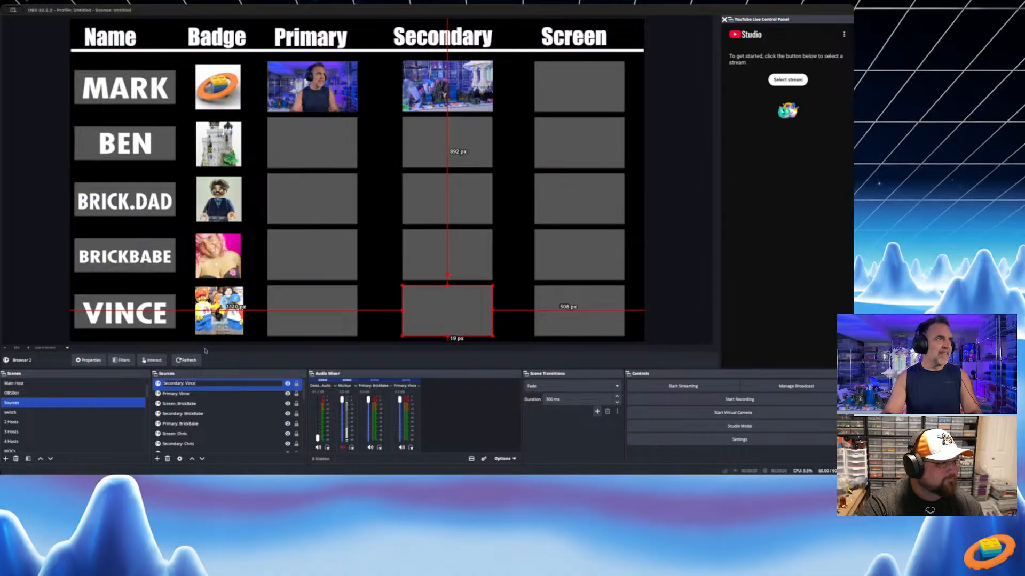
key(Return)
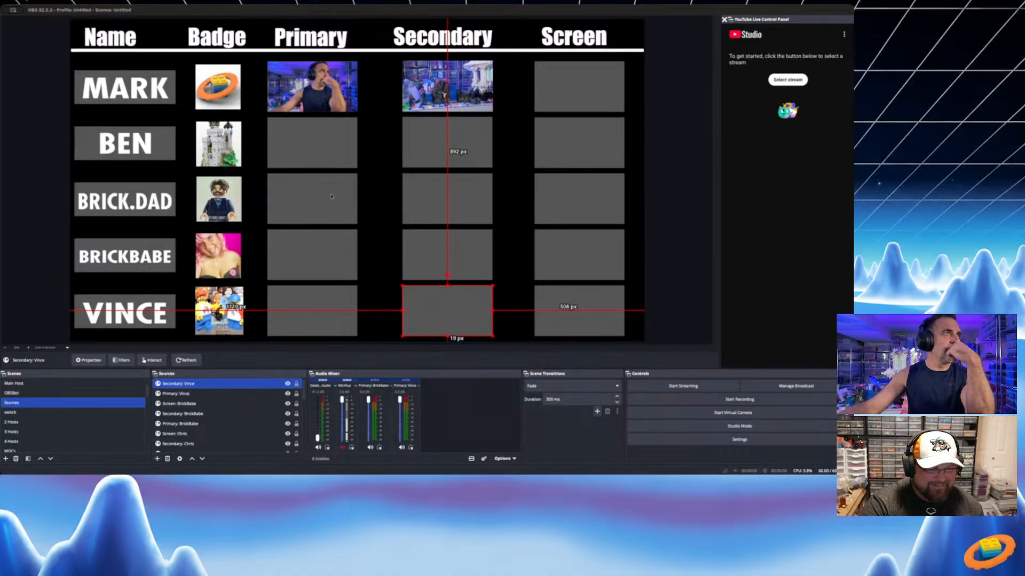
Add a Browser source for the fifth row and resize it to fit a table box
click(404, 173)
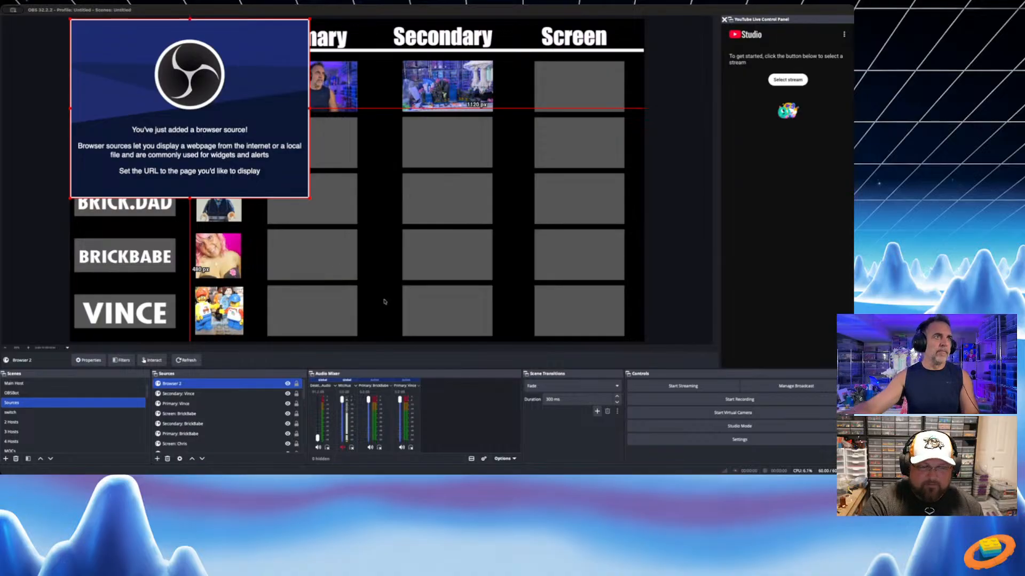
click(528, 324)
click(458, 302)
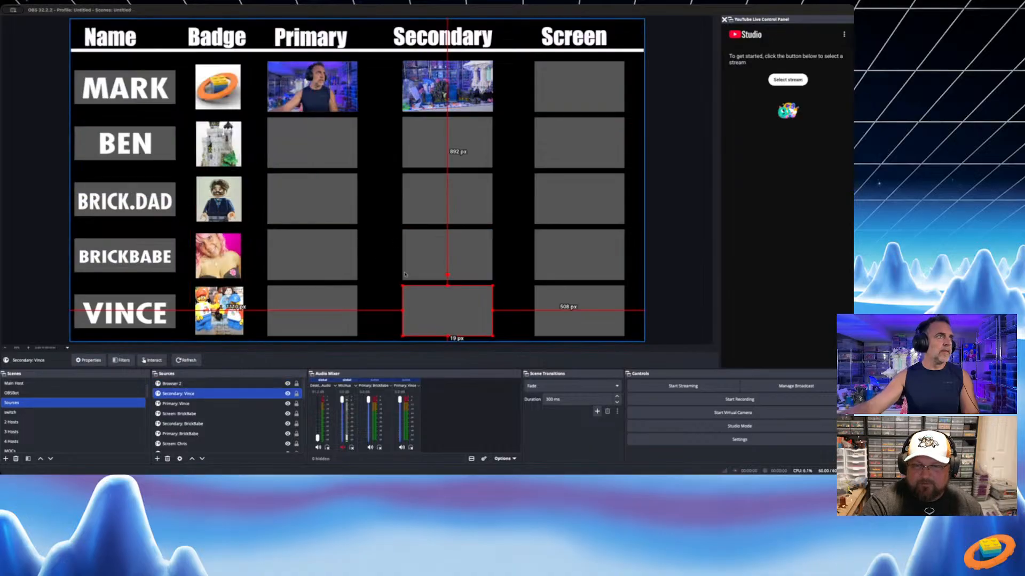
Name the new browser source "Screen:" plus the fifth host's first name and place it over that row's Screen box
click(192, 383)
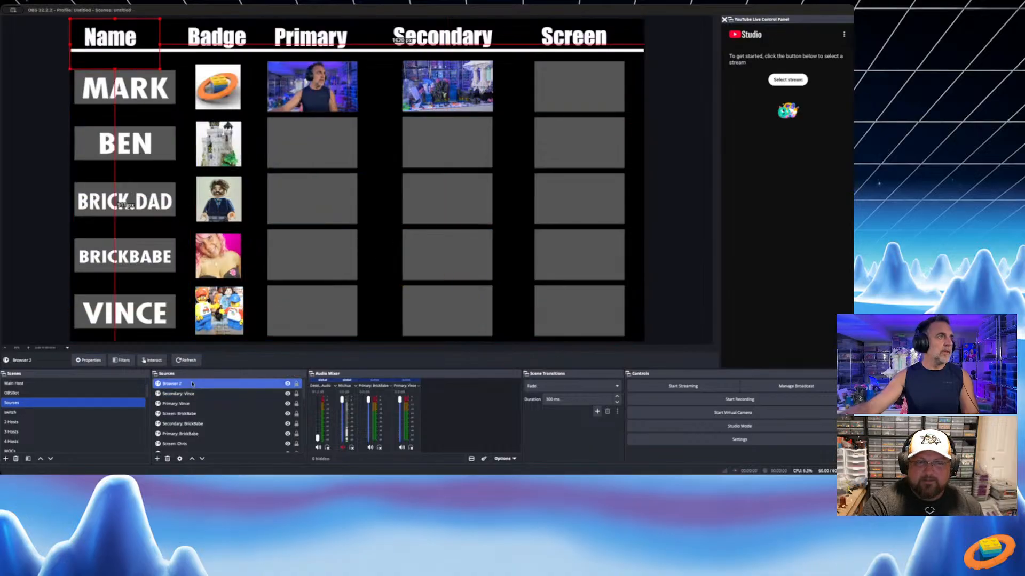
key(Return)
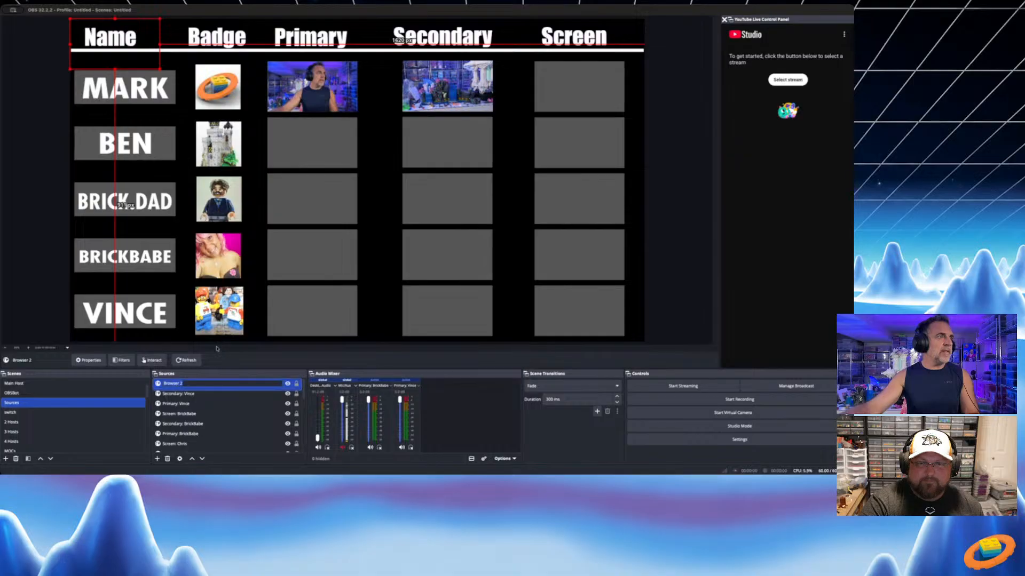
text(Scree)
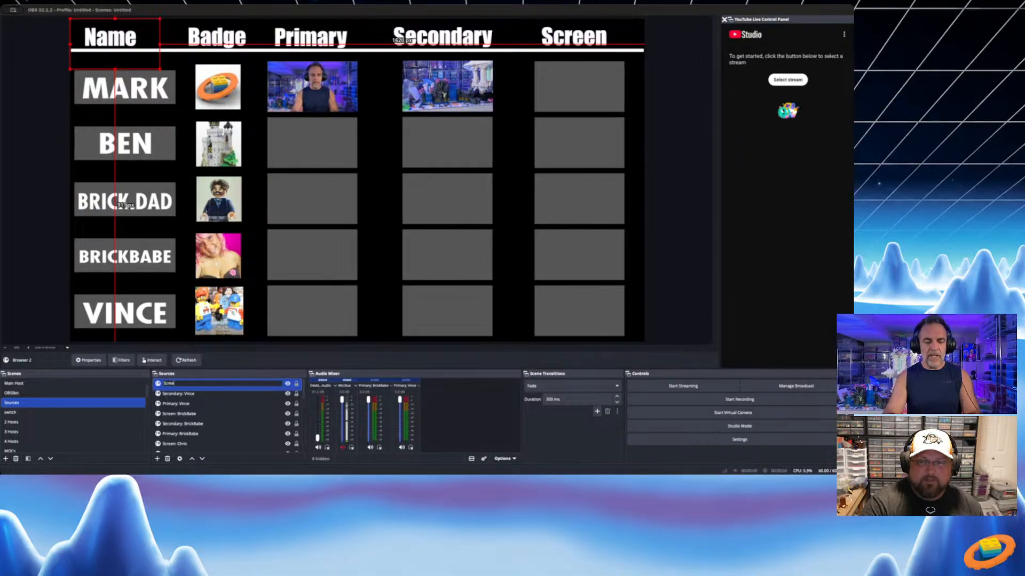
text(n: Vince)
key(Return)
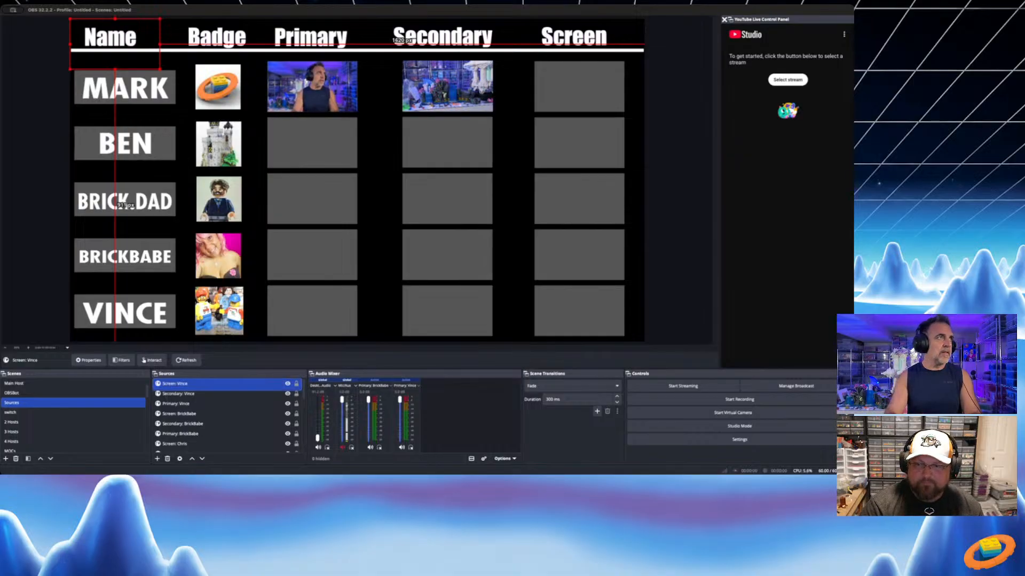
drag(130, 68, 588, 317)
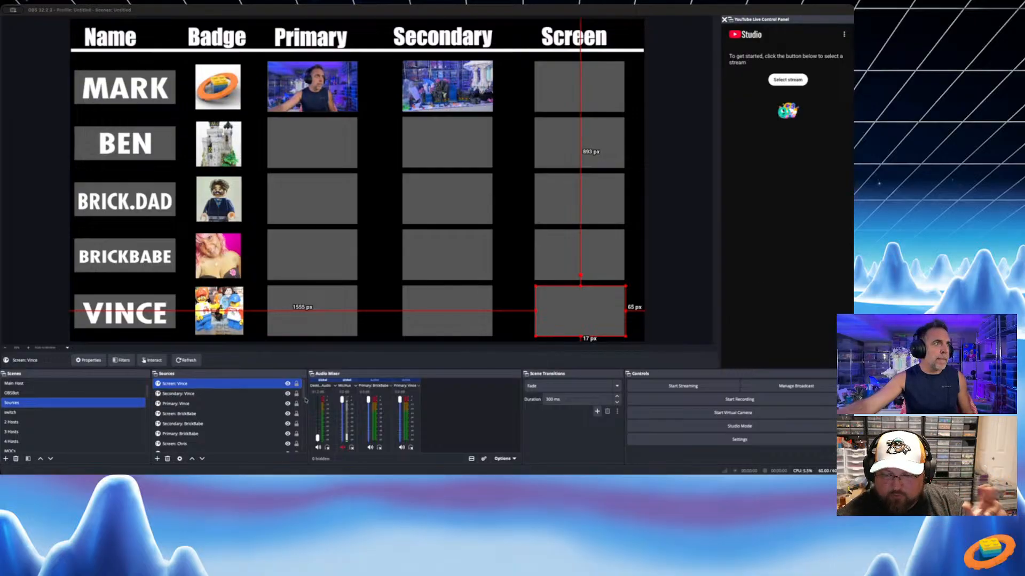
Make the first row's hidden "Screen:" source visible
scroll(280, 414, down, 10)
scroll(278, 423, up, 5)
scroll(277, 423, down, 2)
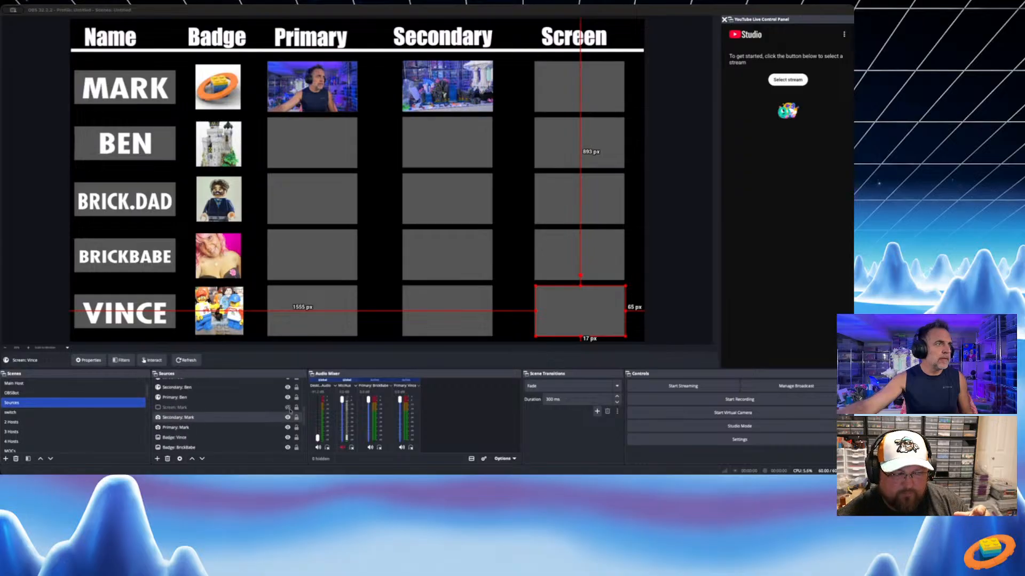
click(287, 407)
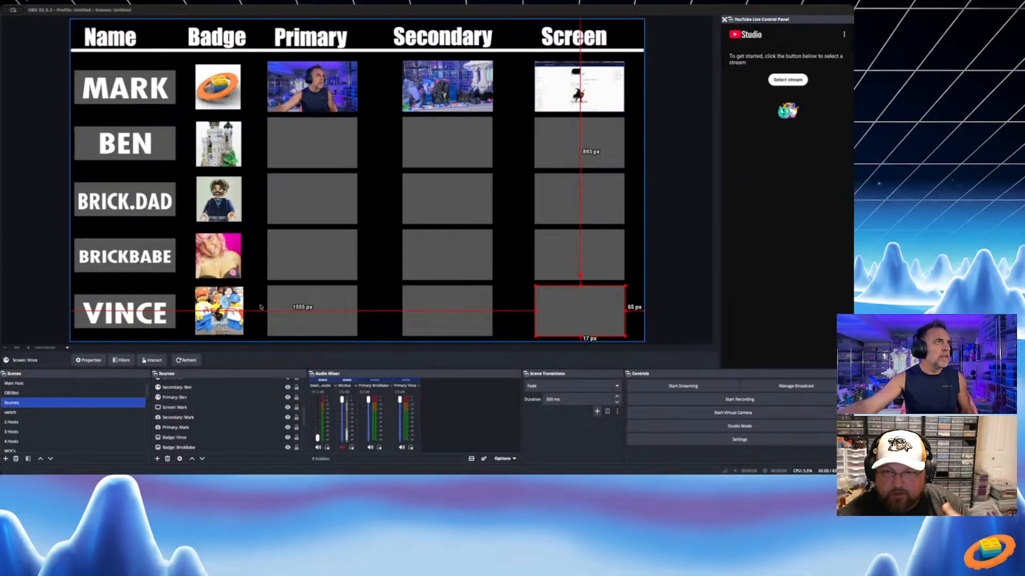
Route the audio of the second and third rows' Primary browser sources through the OBS audio mixer
click(300, 157)
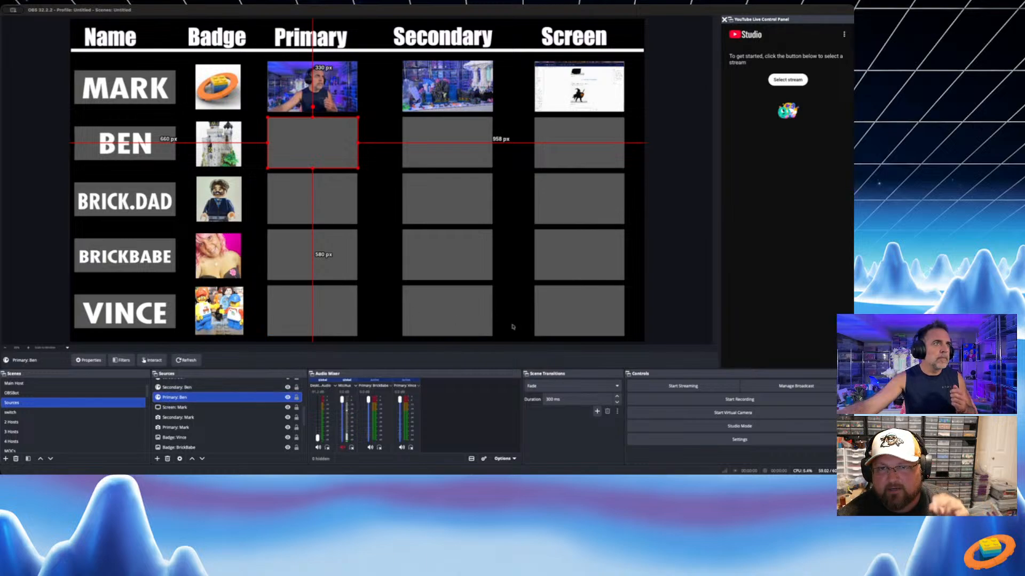
click(530, 327)
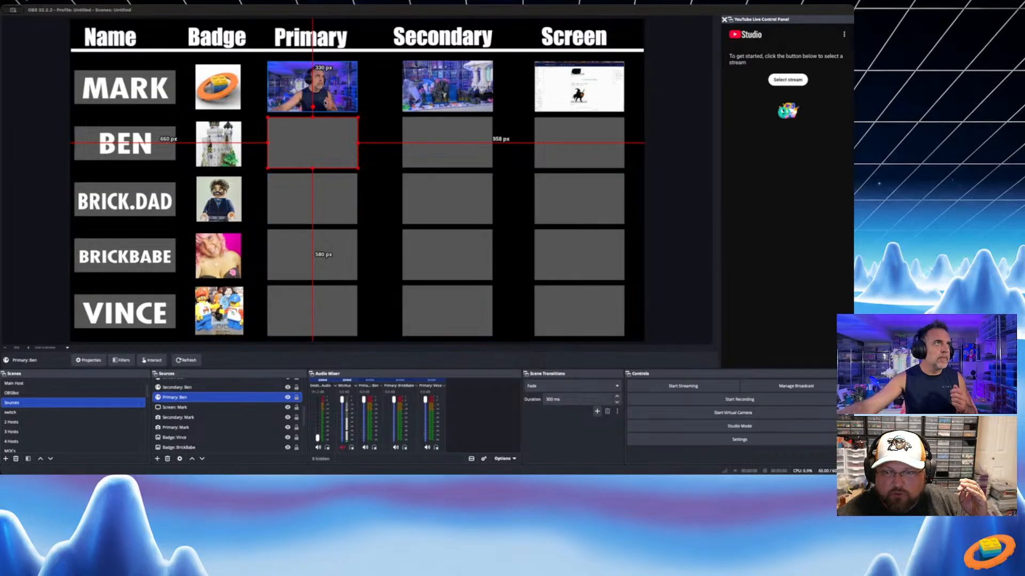
click(310, 103)
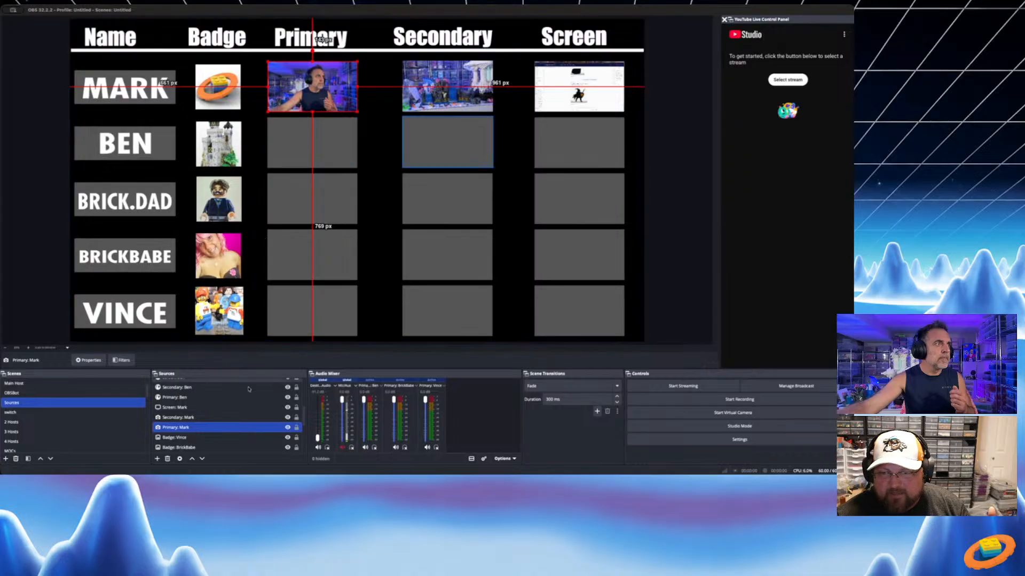
click(283, 194)
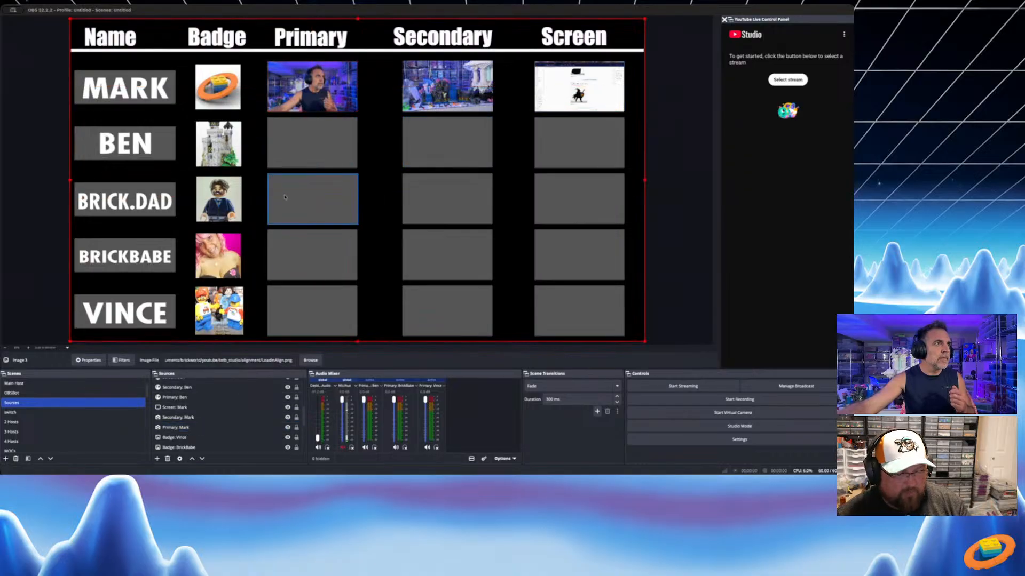
click(284, 197)
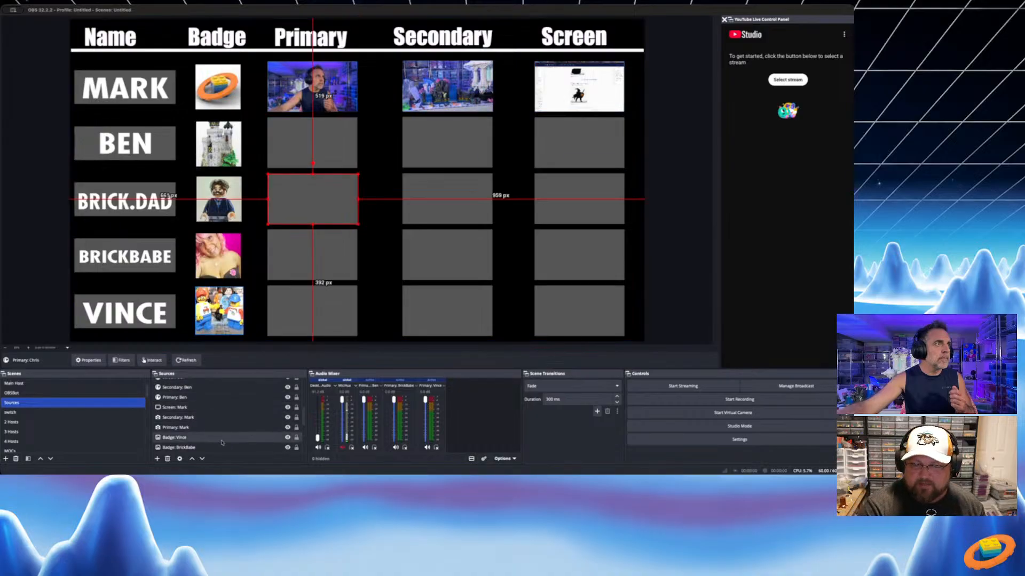
scroll(222, 423, up, 1)
scroll(219, 416, up, 3)
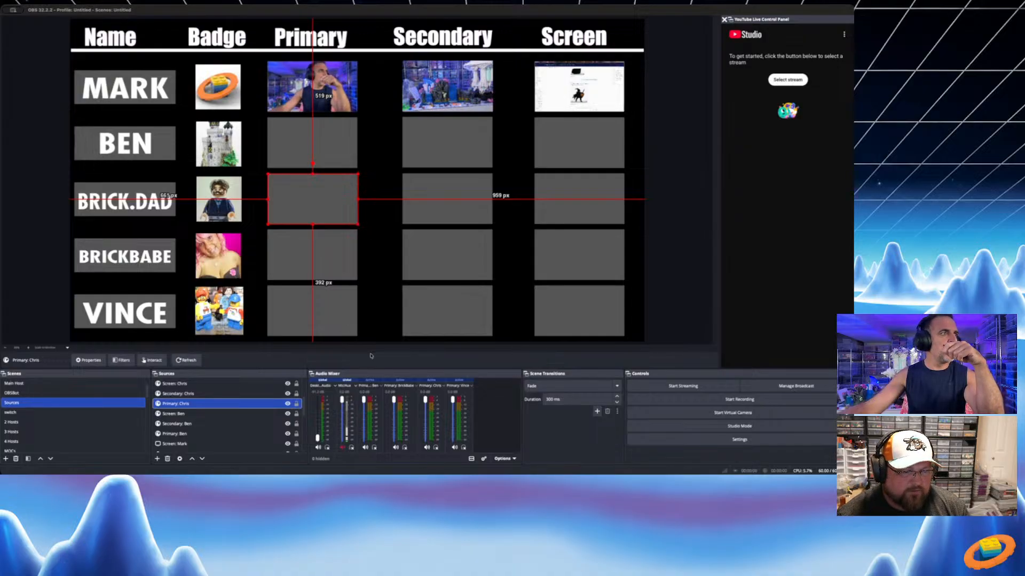
scroll(199, 425, up, 2)
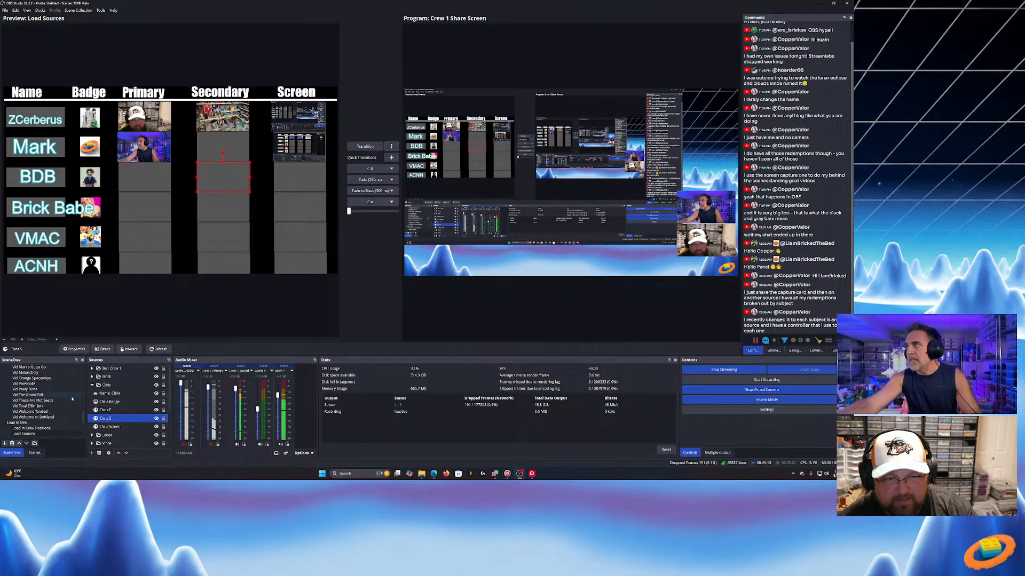
In the other OBS setup, collapse the third host's group in Load Sources and transition the Crew 2 Screen Share scene to program
click(92, 385)
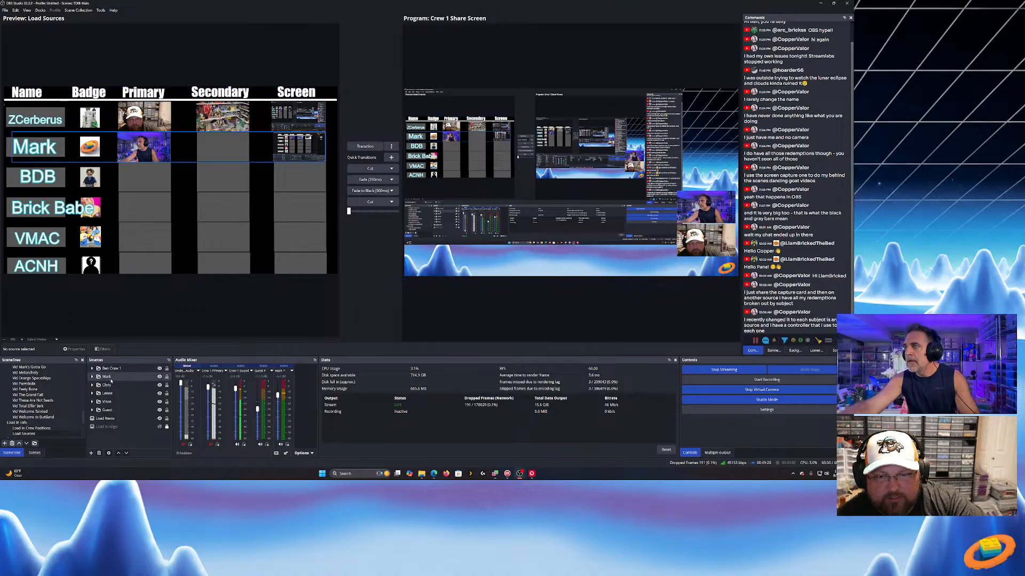
click(110, 379)
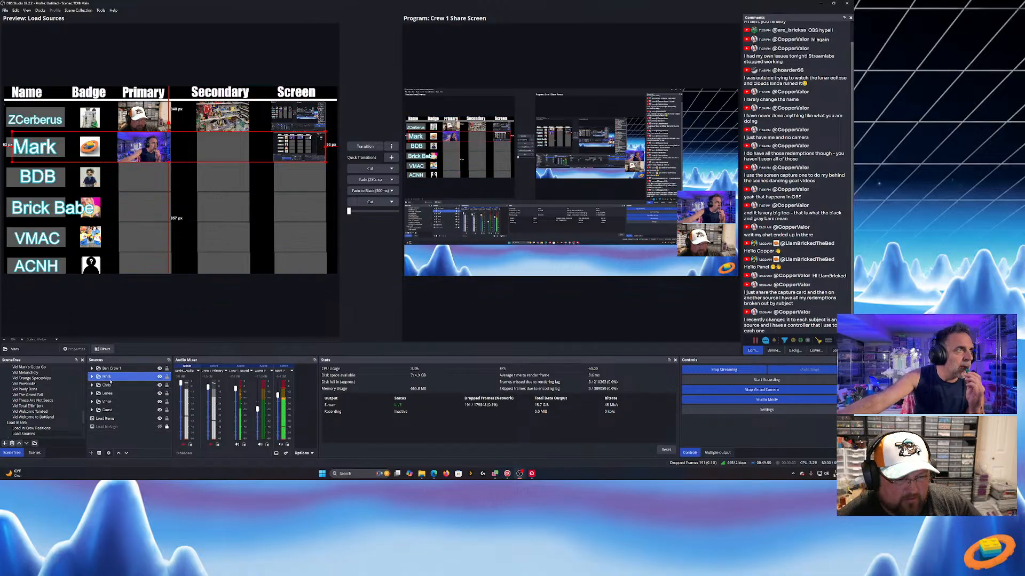
right_click(111, 381)
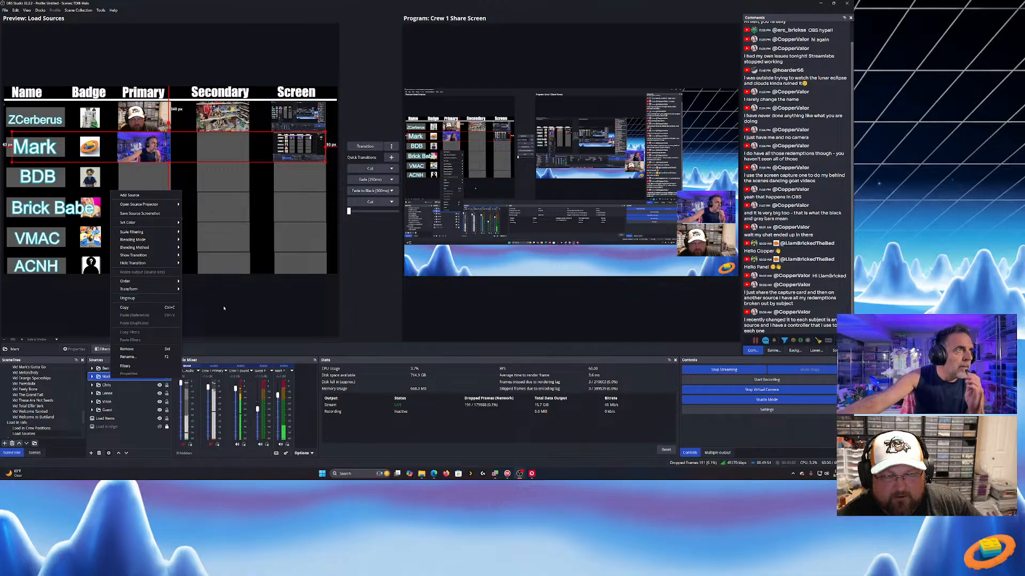
click(277, 322)
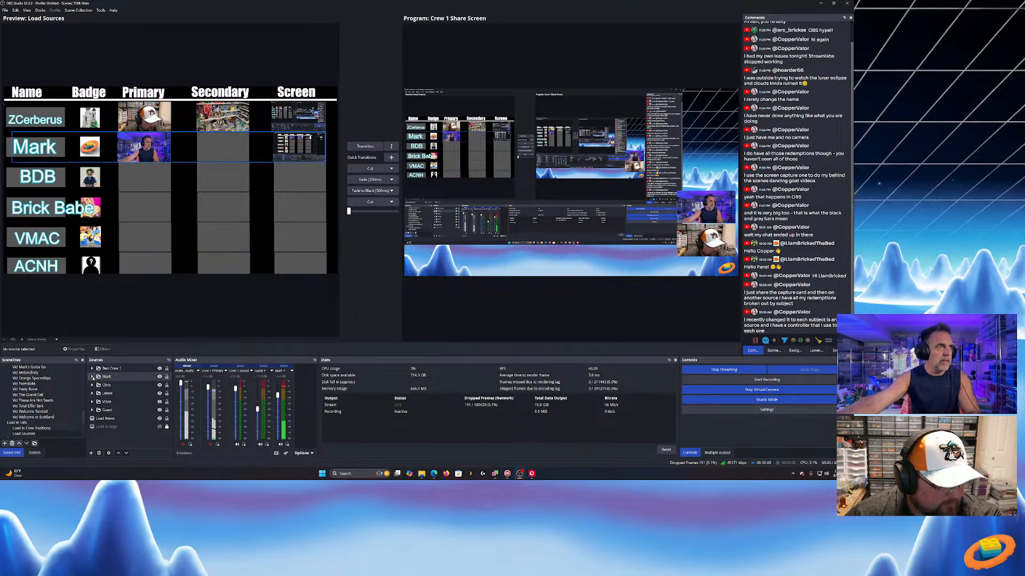
click(365, 146)
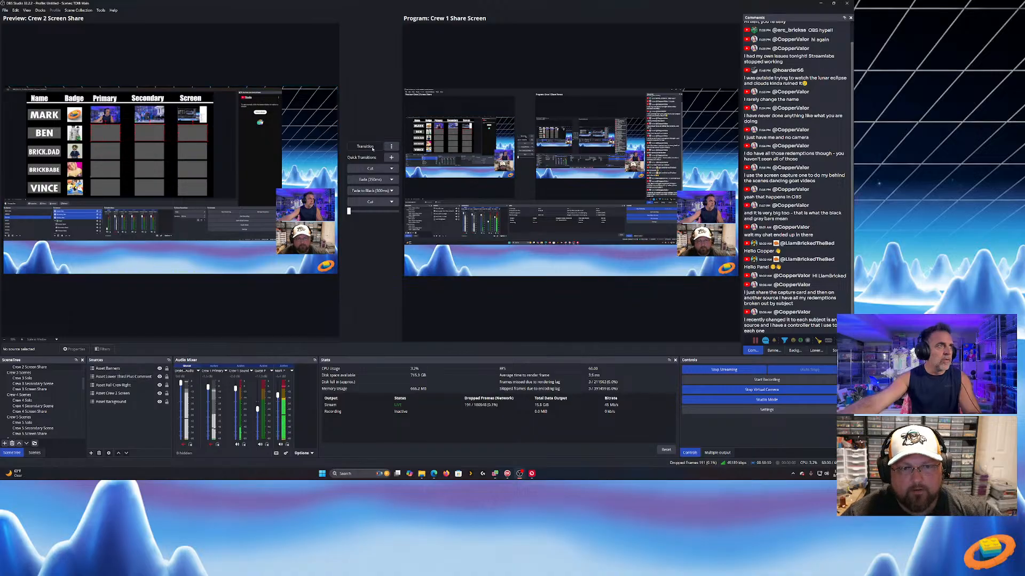
Group the second row's Primary, Secondary and Screen sources and name the group with the second host's first name
click(267, 279)
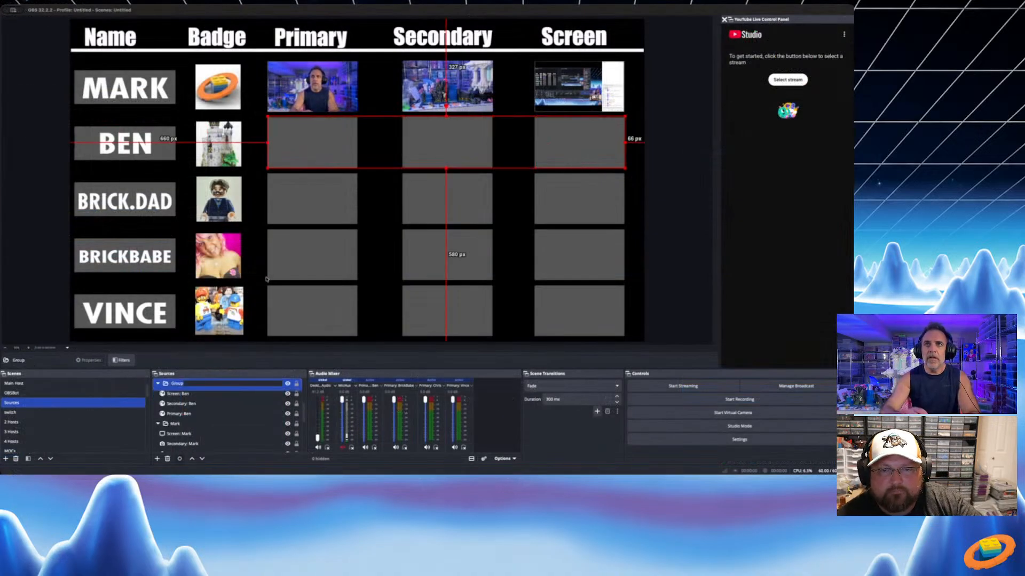
text(Be)
key(Return)
Group the third row's Primary, Secondary and Screen sources and name the group with the third host's first name
scroll(218, 423, down, 3)
scroll(218, 423, down, 2)
click(216, 404)
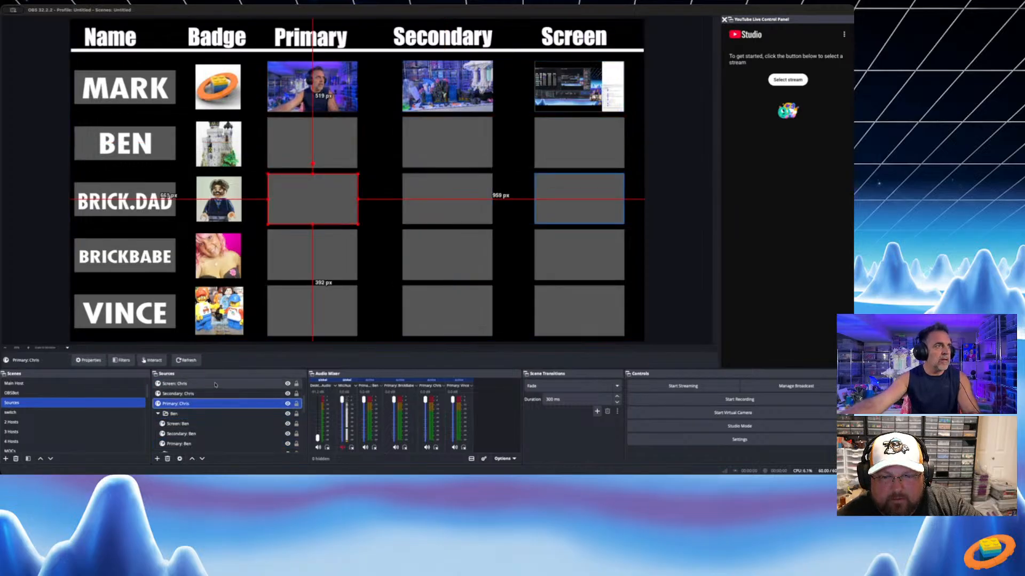
shift+click(215, 384)
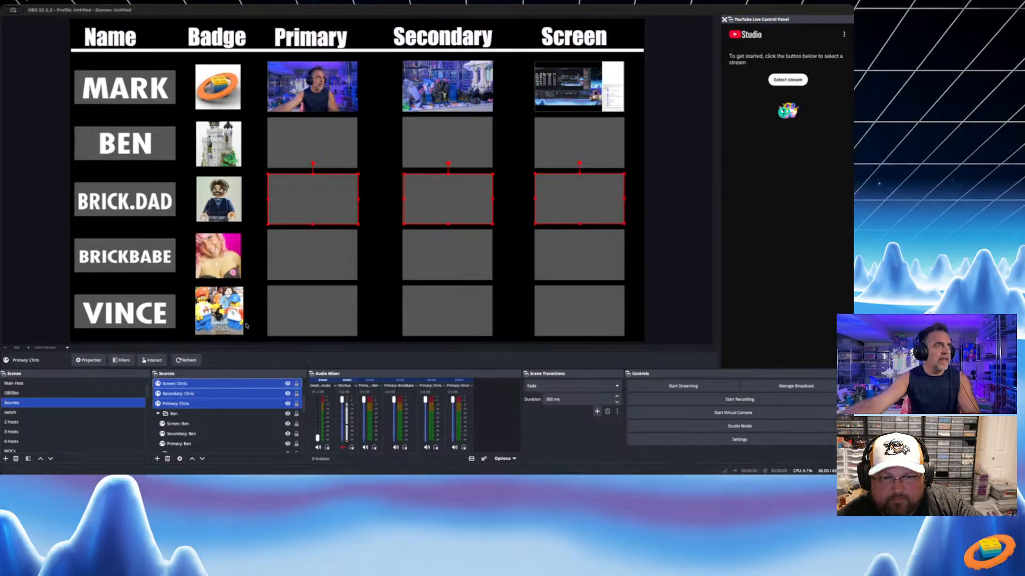
click(249, 282)
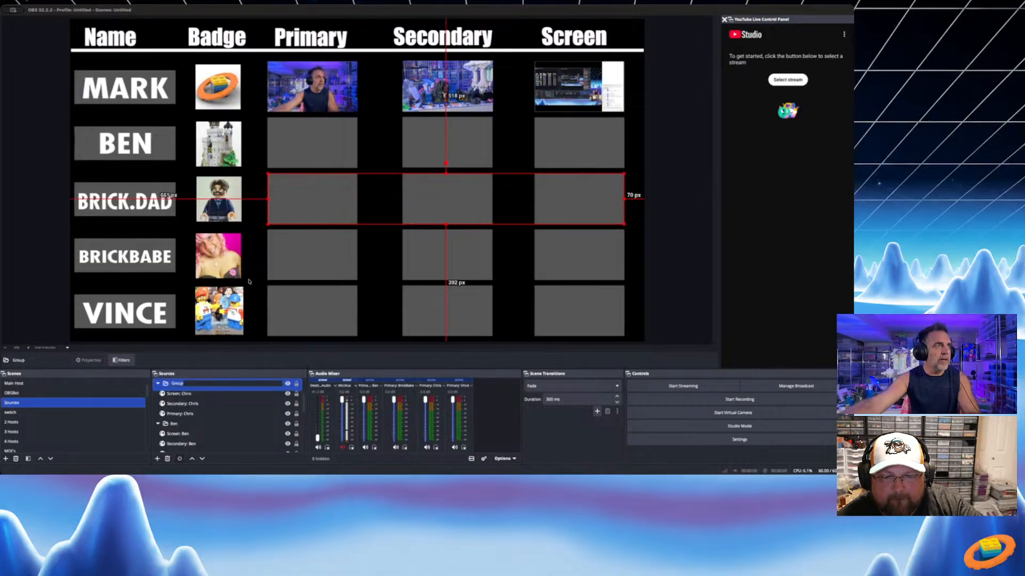
text(Chris)
key(Return)
Group the fourth row's Primary, Secondary and Screen sources and name the group with that row's displayed handle
scroll(198, 407, up, 2)
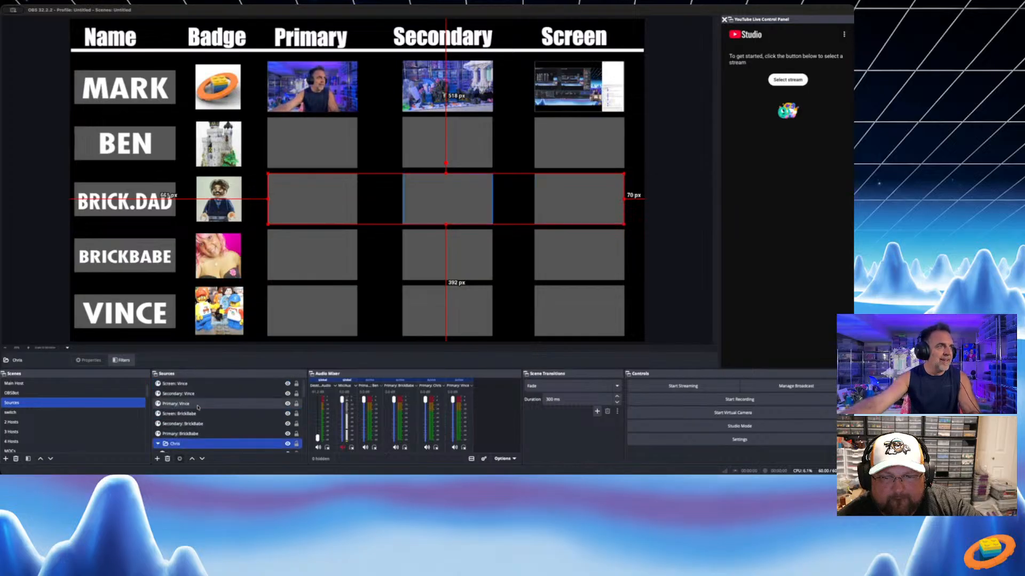
click(198, 414)
shift+click(200, 434)
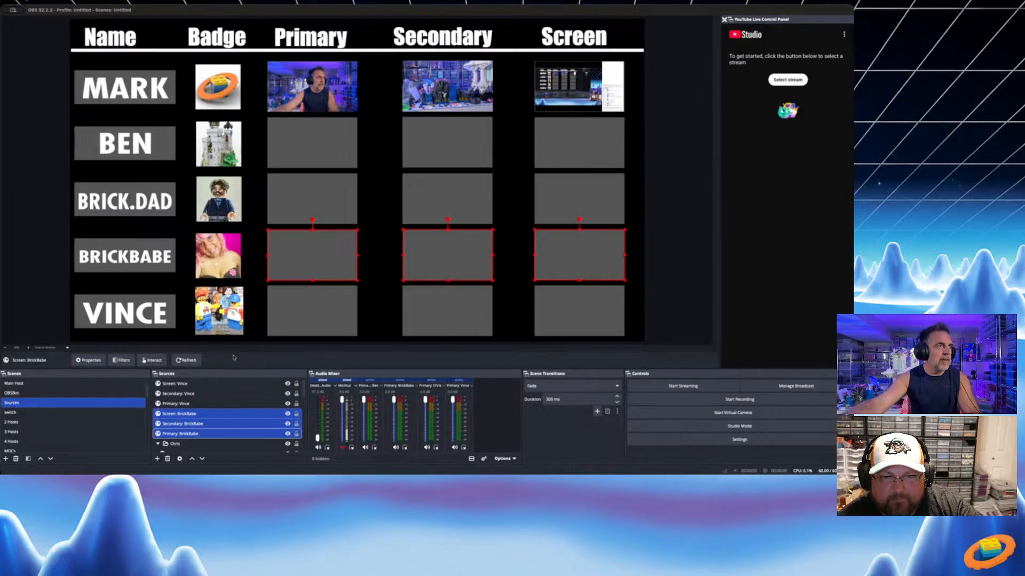
click(232, 331)
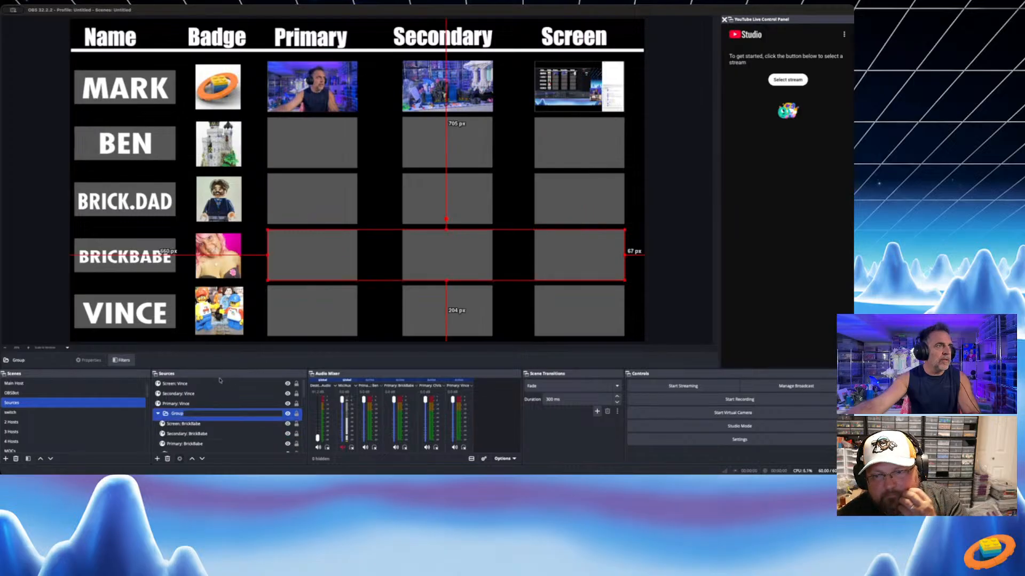
text(BrickBabe)
key(Return)
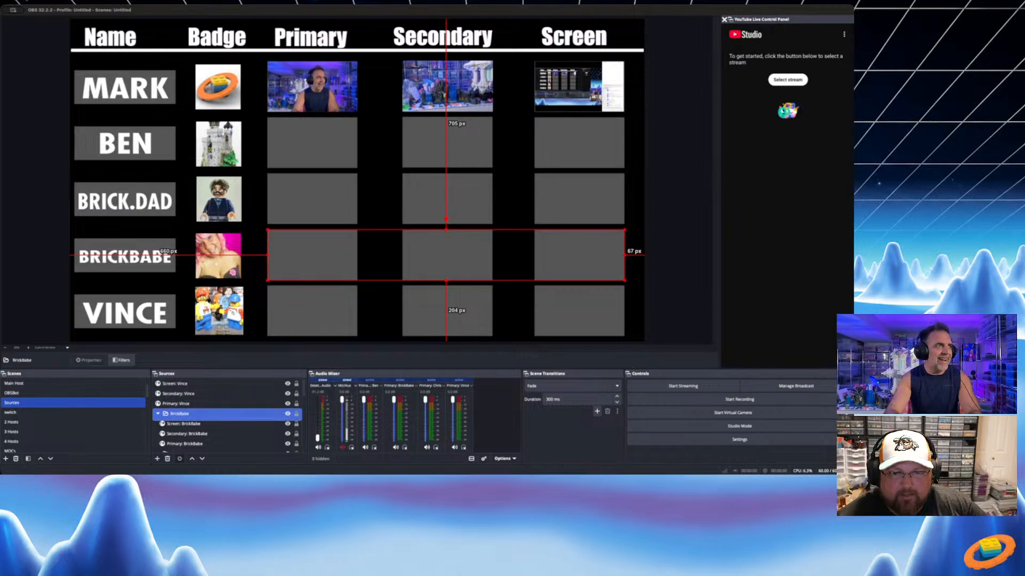
Group the fifth row's Primary, Secondary and Screen sources and name the group with the fifth host's first name
click(204, 404)
shift+click(206, 386)
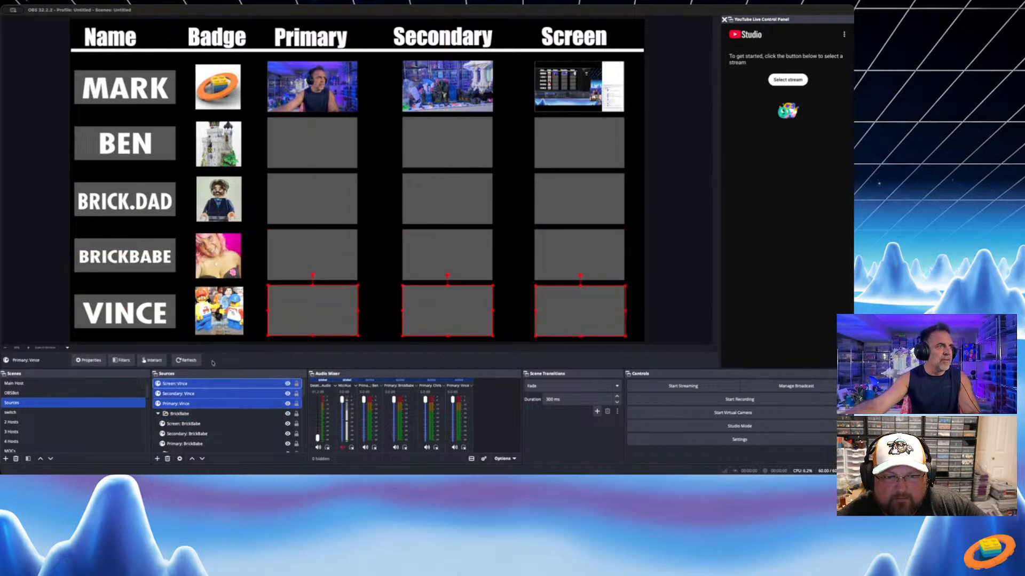
click(237, 287)
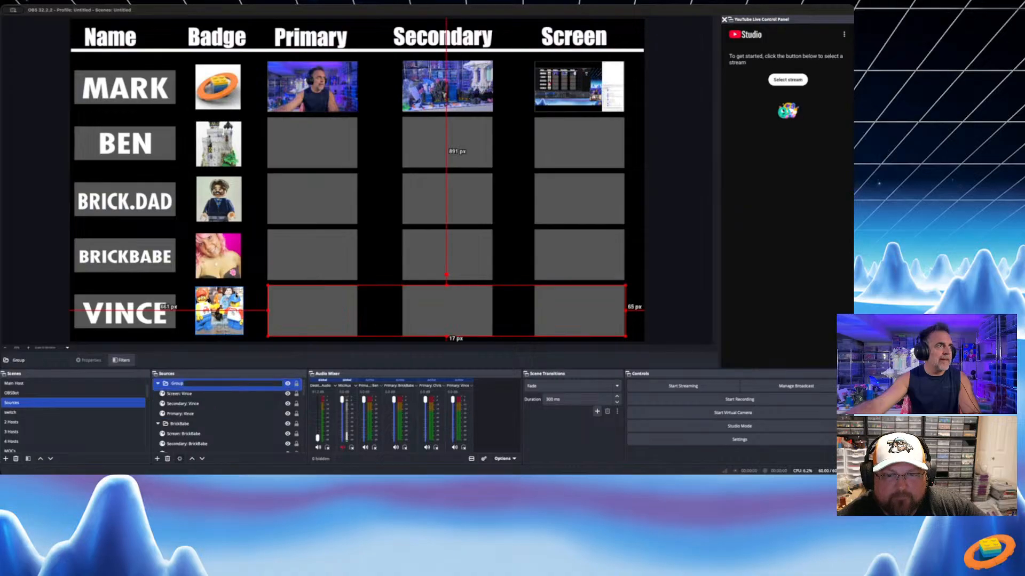
text(Vi)
key(Return)
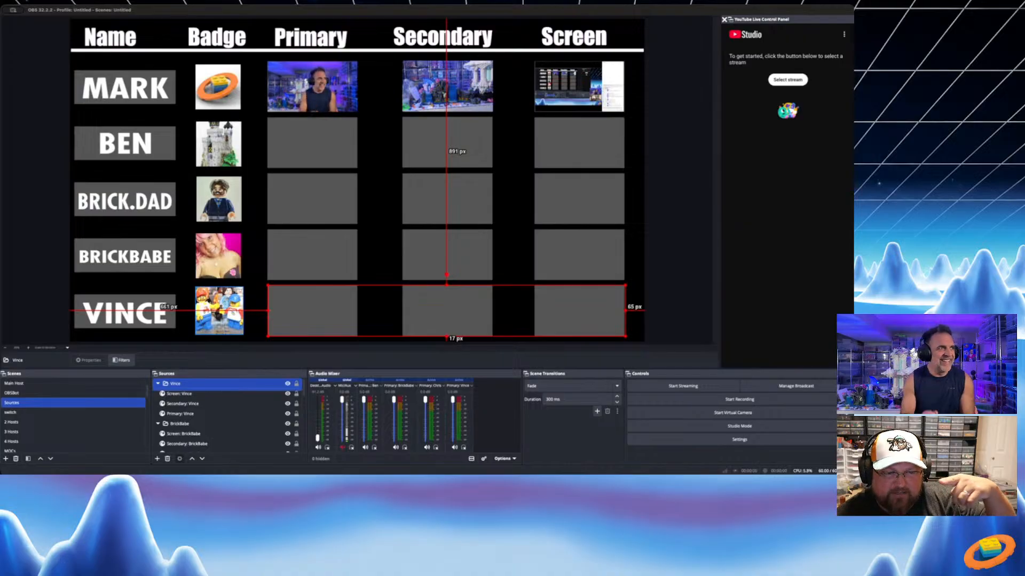
Collapse all five host groups in the source list
click(158, 383)
click(157, 393)
click(158, 403)
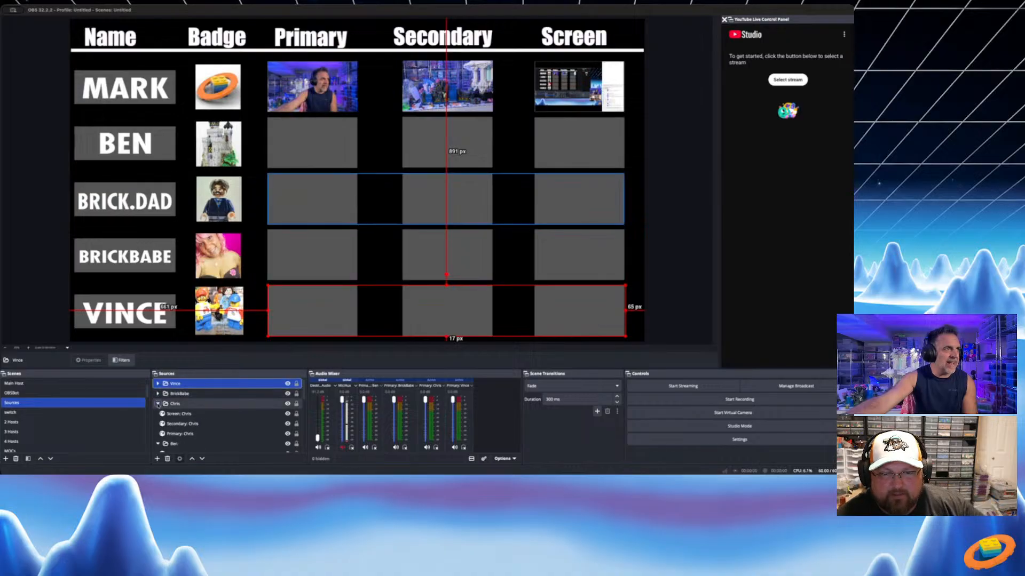
click(158, 414)
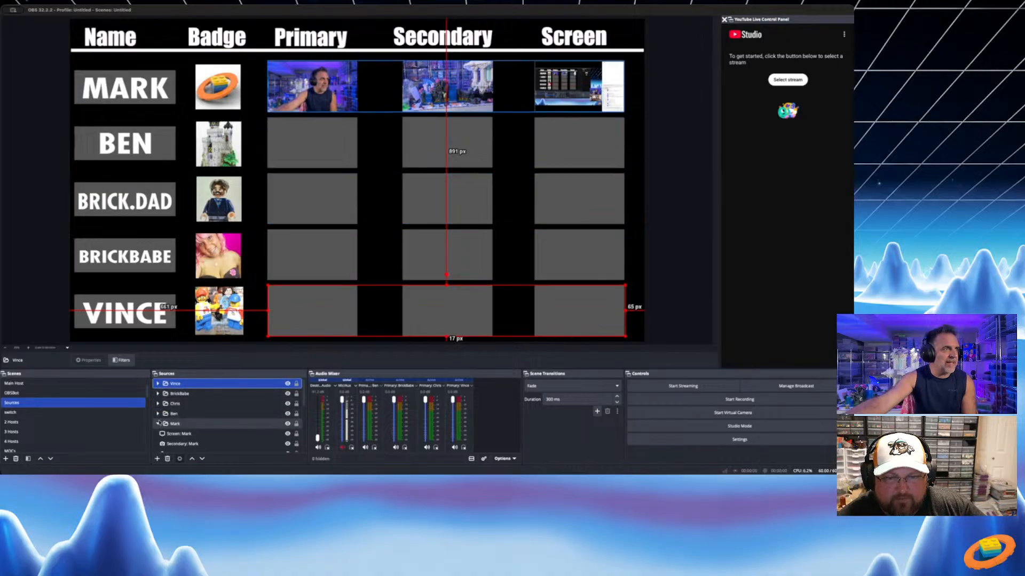
click(159, 423)
Move the badge images of the first, second, third and fifth rows into their matching host groups
scroll(170, 421, down, 1)
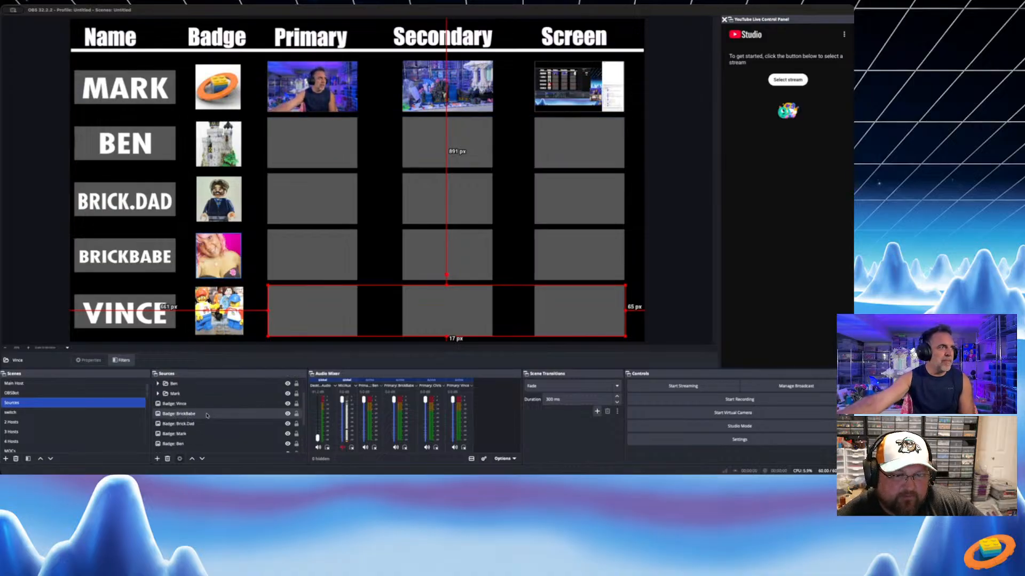
drag(207, 433, 206, 395)
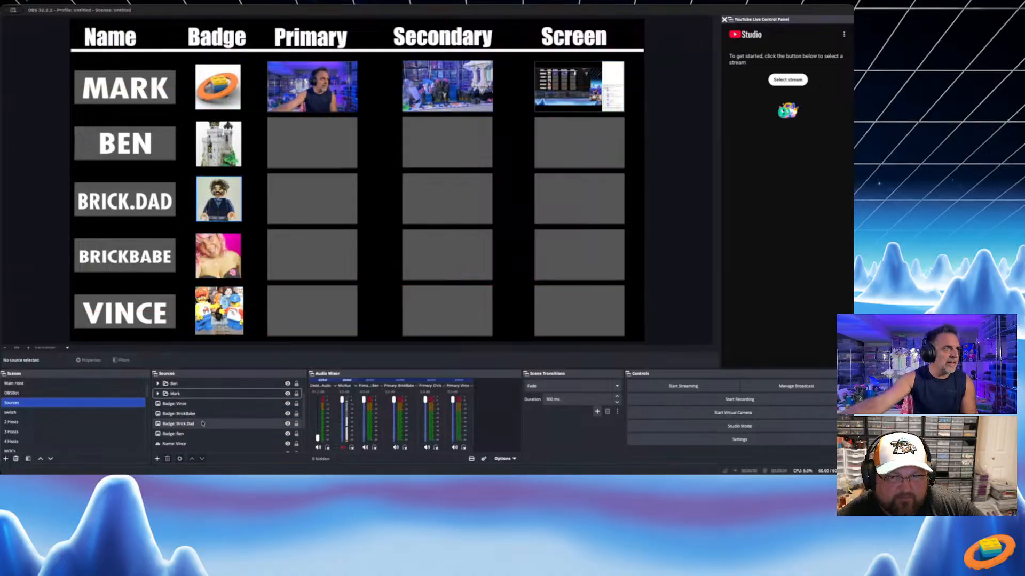
drag(207, 434, 203, 387)
drag(204, 423, 203, 393)
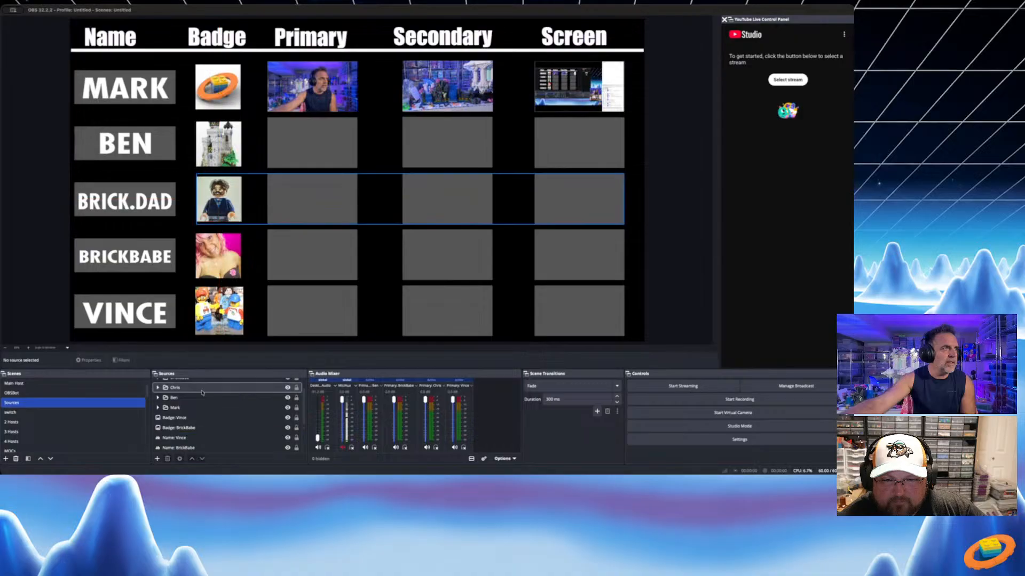
click(198, 439)
click(199, 418)
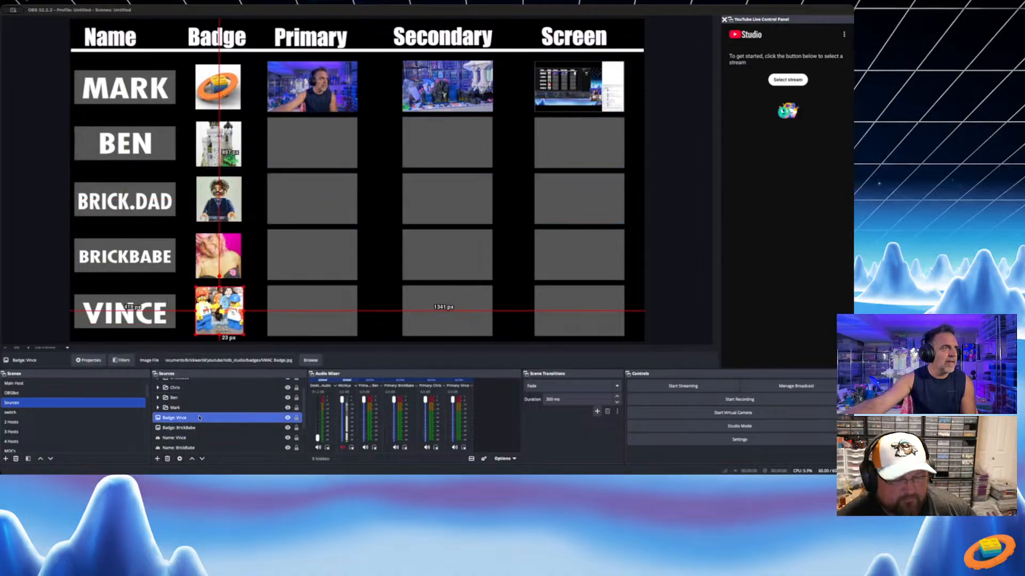
mouse_move(201, 385)
mouse_down()
mouse_move(199, 401)
mouse_move(198, 385)
mouse_up()
scroll(199, 433, down, 2)
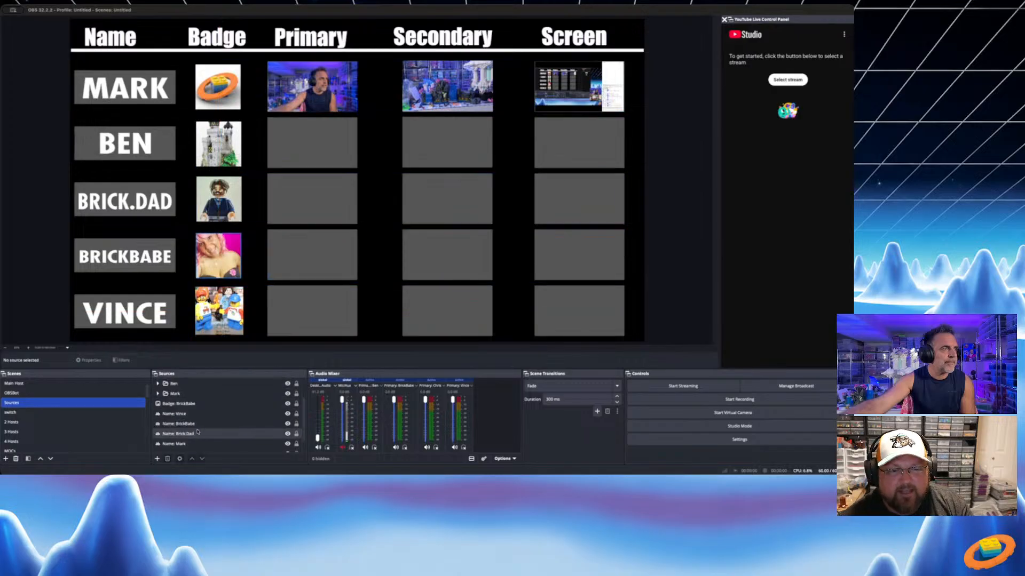
Move the remaining loose badge and name sources in the Sources scene into their matching host groups
click(199, 403)
scroll(201, 408, up, 2)
drag(205, 434, 203, 394)
drag(201, 434, 203, 387)
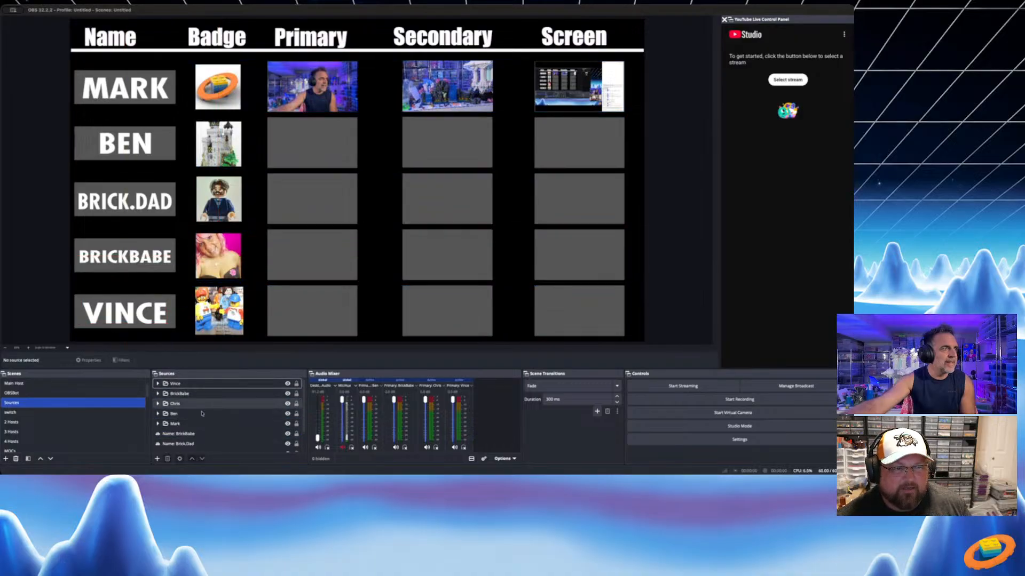
click(203, 433)
drag(205, 437, 205, 401)
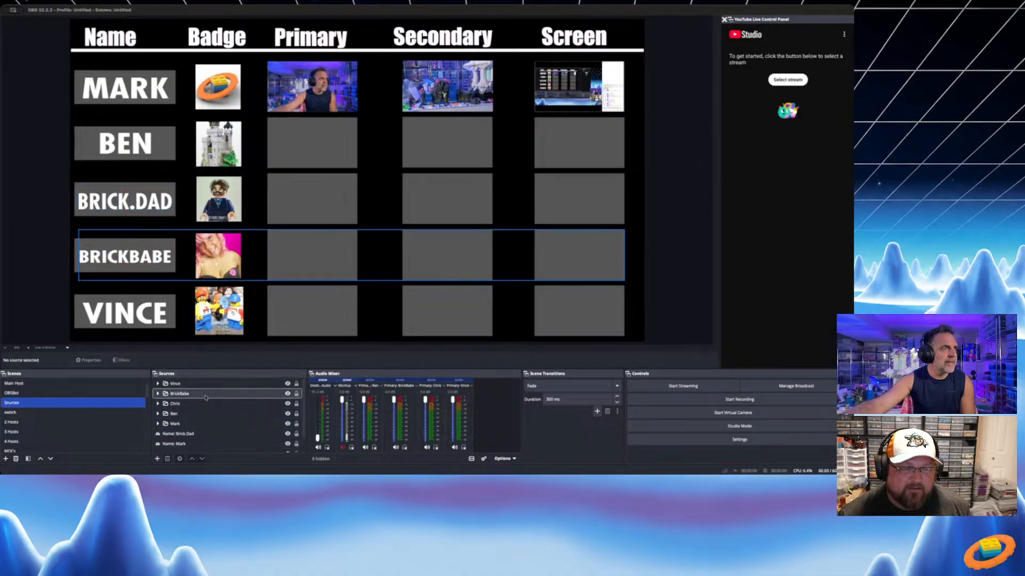
mouse_move(201, 436)
mouse_down()
mouse_move(203, 408)
mouse_move(198, 431)
mouse_move(199, 417)
mouse_up()
click(200, 434)
click(198, 434)
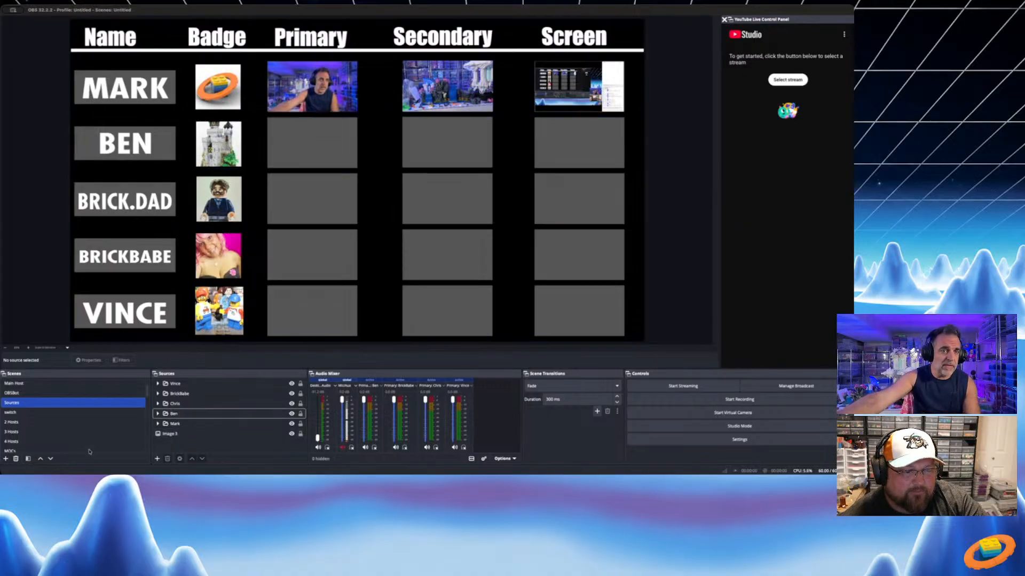
Create a new scene named "Asset: Backgrounds"
click(6, 460)
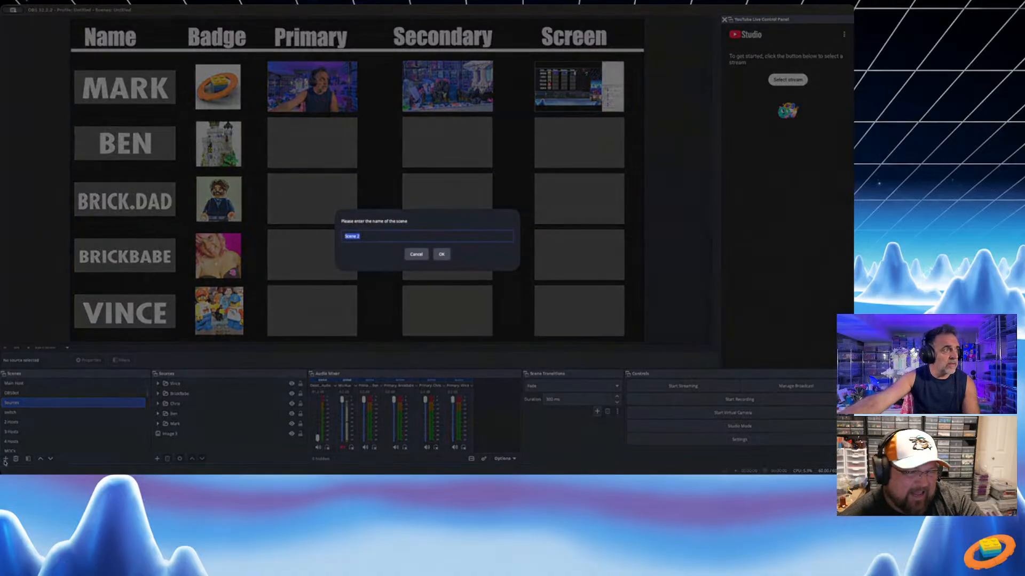
text(Asset: Backgrounds)
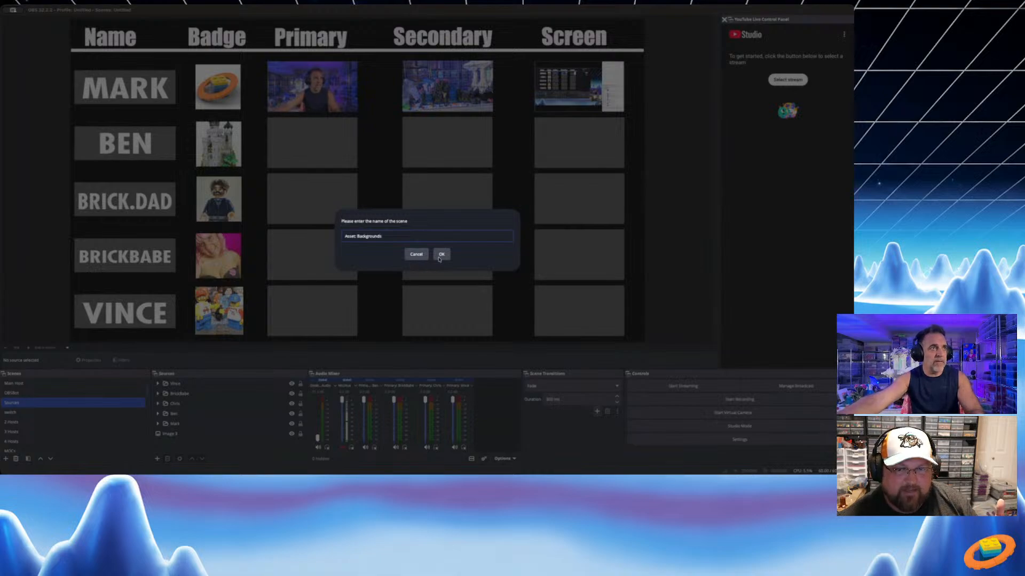
click(440, 257)
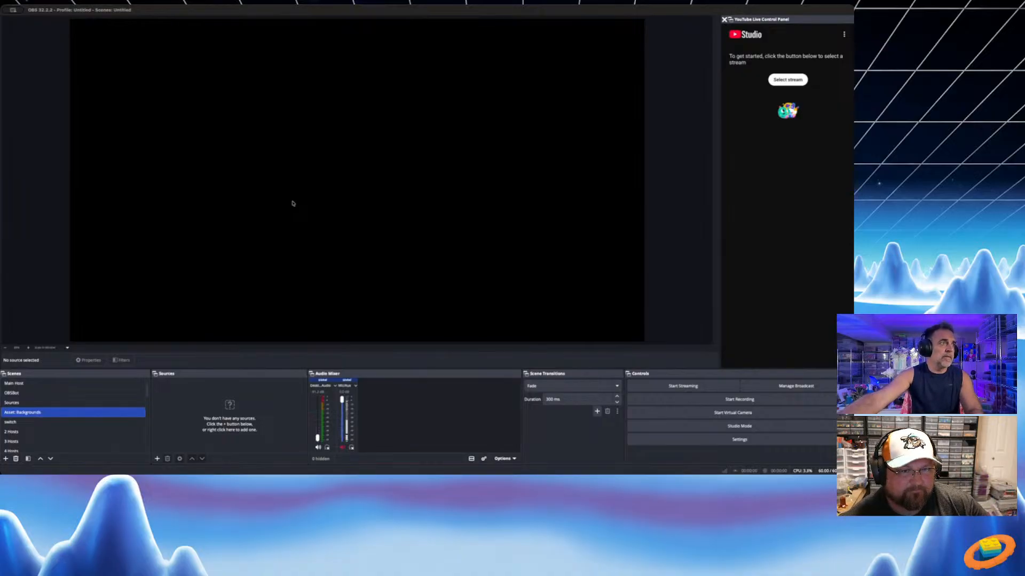
Add the pink staircase image to the backgrounds scene as a canvas-filling source named "Lifestyle: Pink"
click(432, 175)
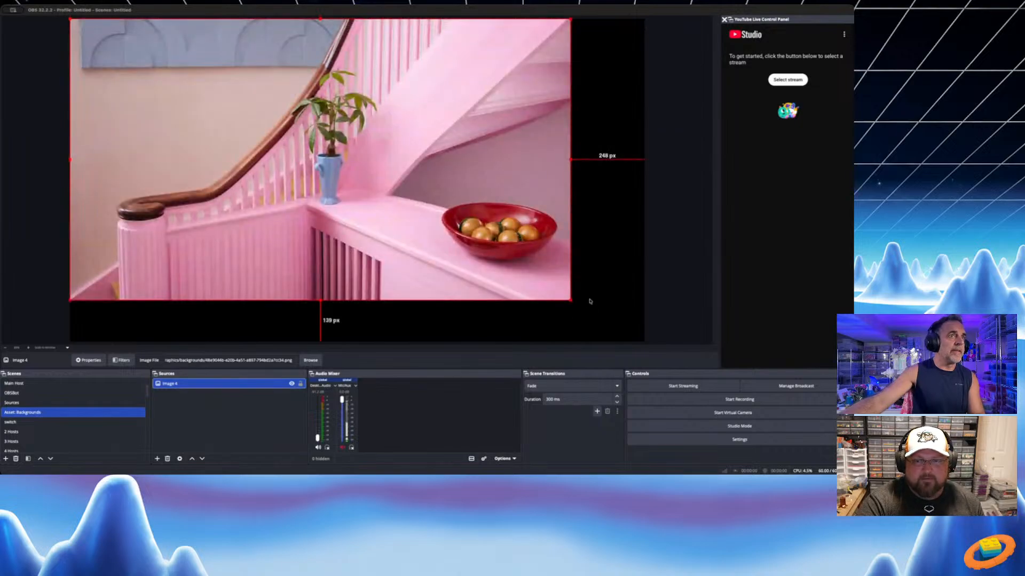
drag(570, 301, 627, 339)
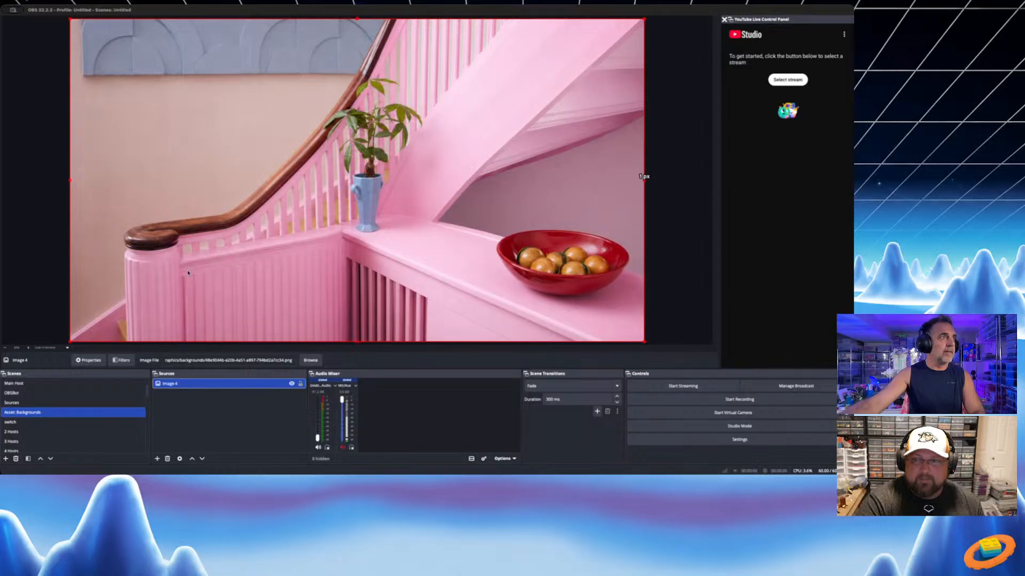
key(Return)
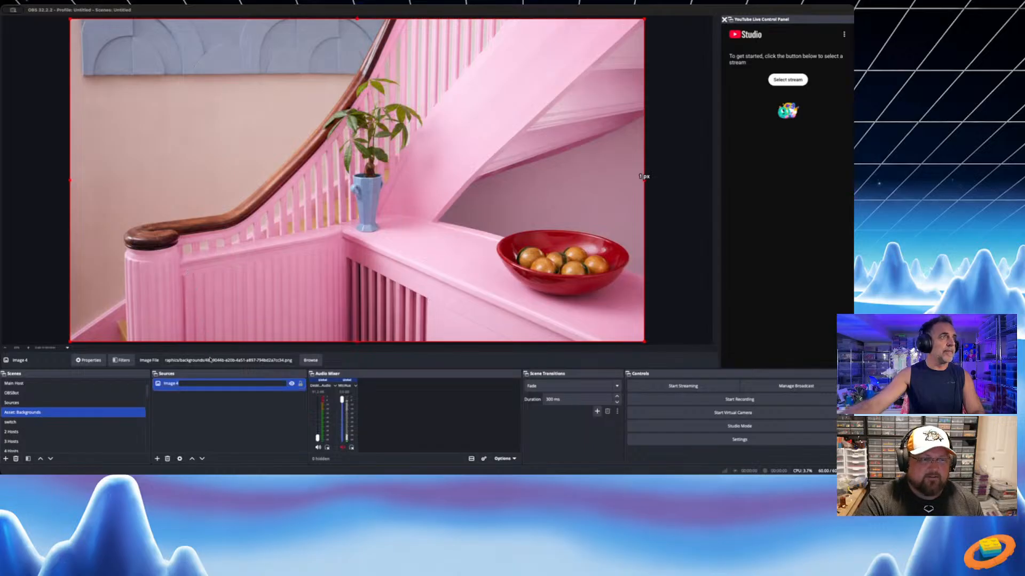
text(Lifestyle: Pink)
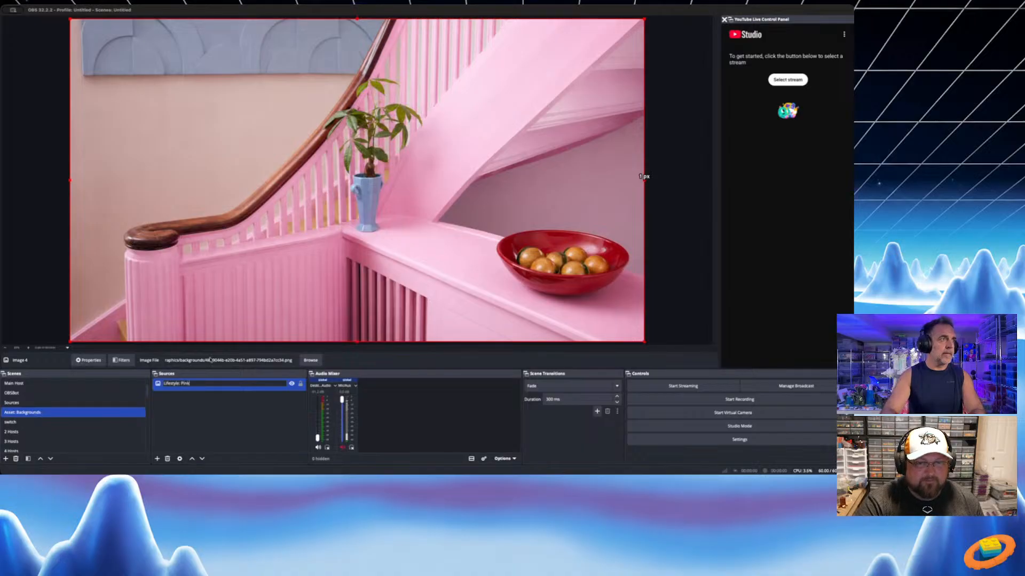
key(Return)
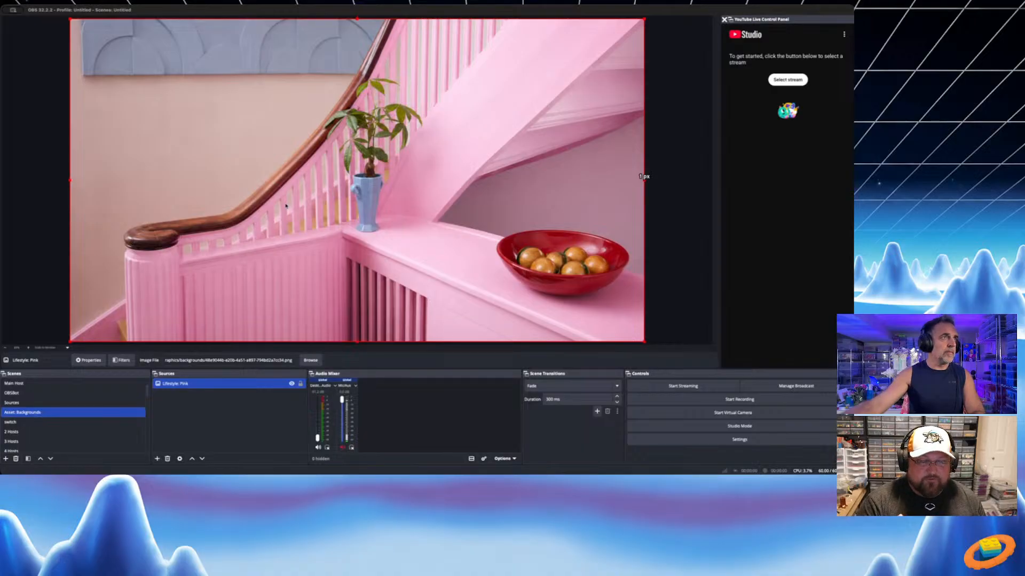
Add the purple room image as a second image source and scale it to fill the canvas
click(393, 169)
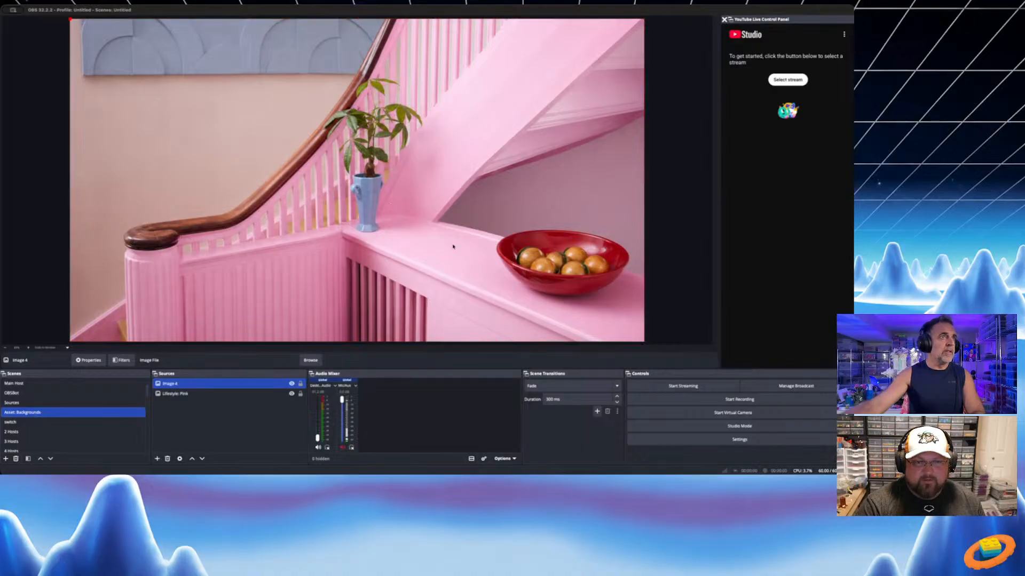
click(513, 247)
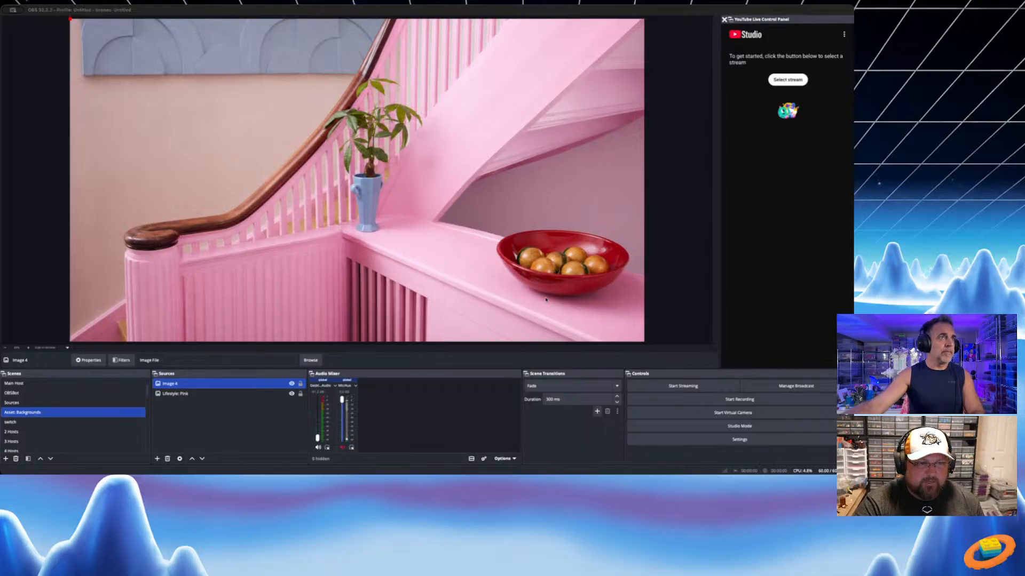
click(537, 241)
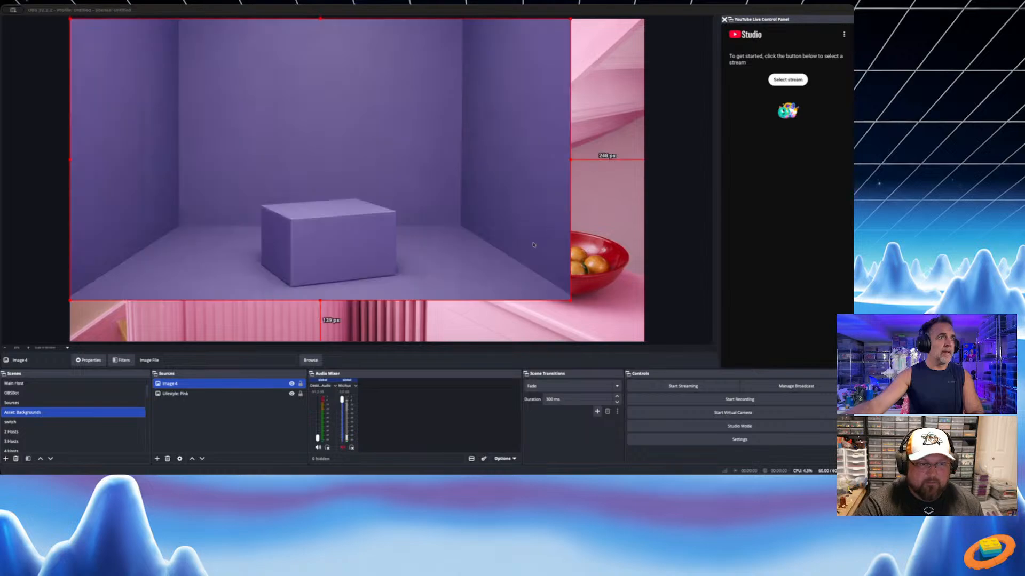
click(540, 318)
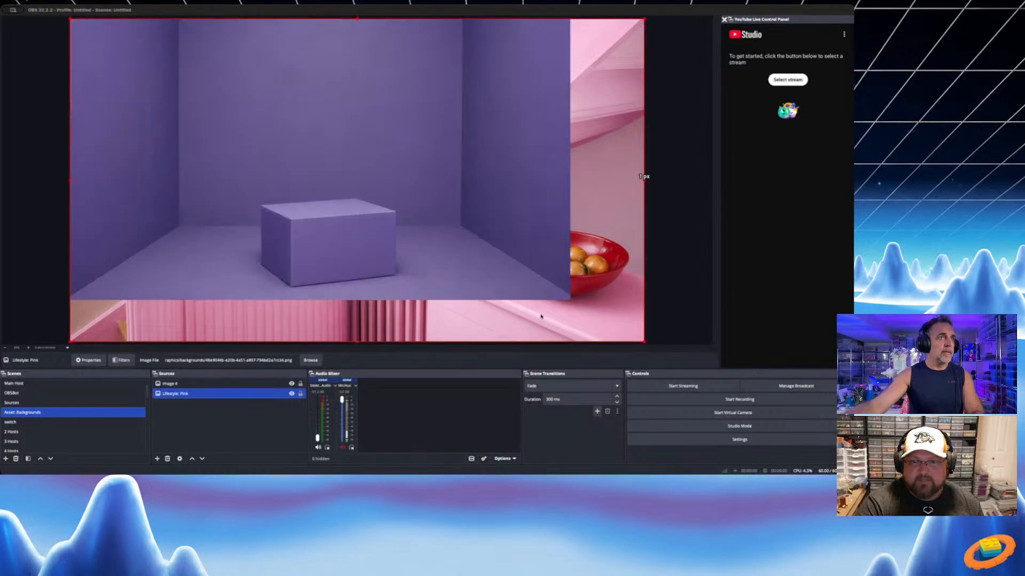
click(564, 298)
drag(570, 301, 624, 339)
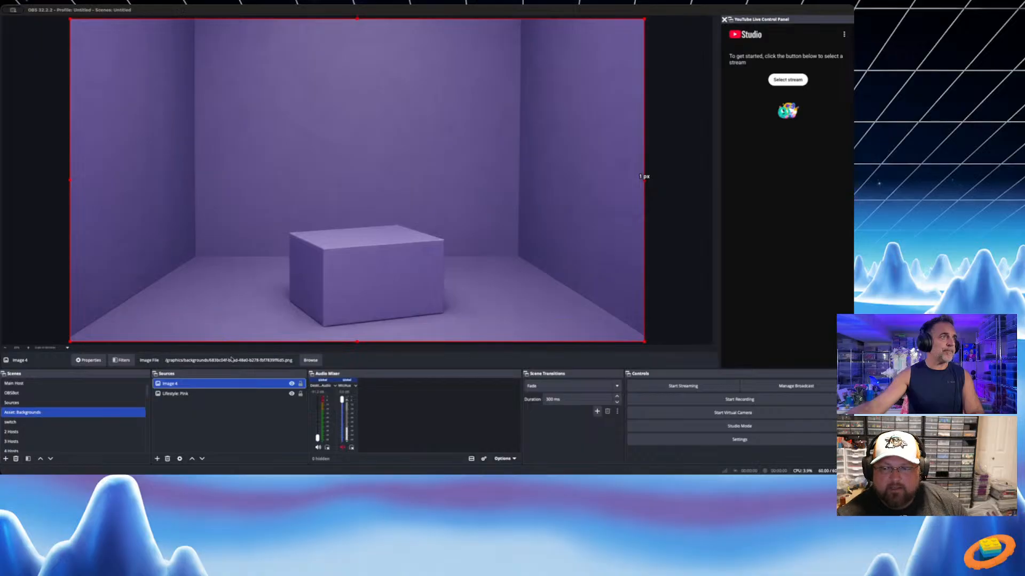
Rename the purple room image source to "Void: Purple" and toggle its visibility off and back on
key(Return)
text(Void: Purple)
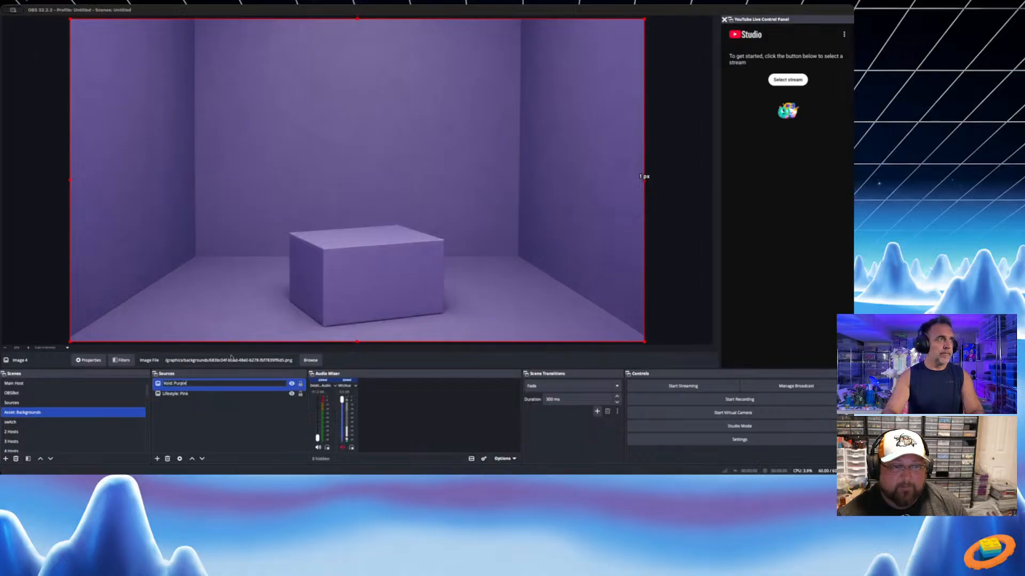
key(Return)
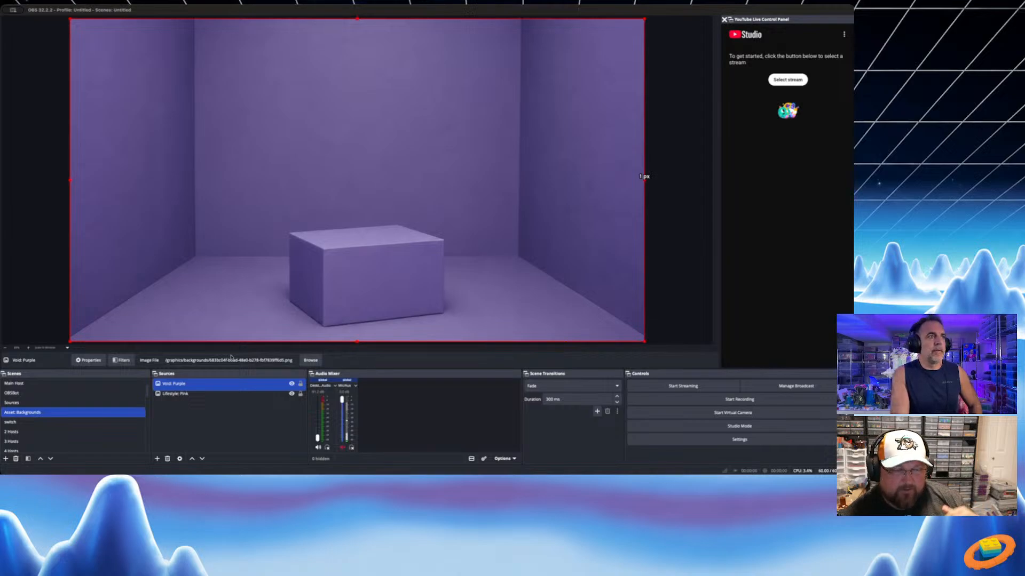
click(292, 385)
click(292, 384)
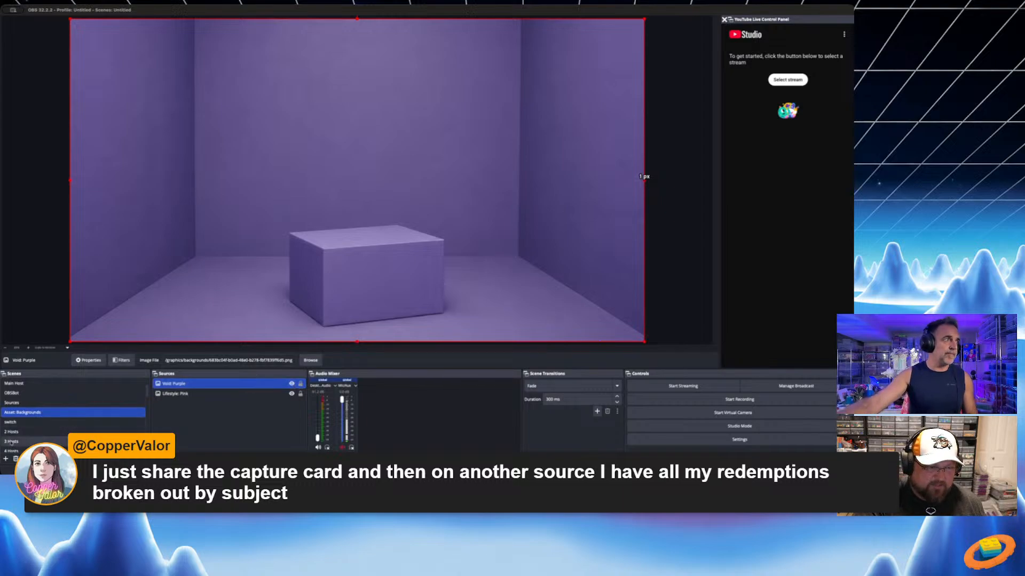
Create a scene named "Main Scene" and add the "Asset: Backgrounds" scene to it as a source
click(7, 458)
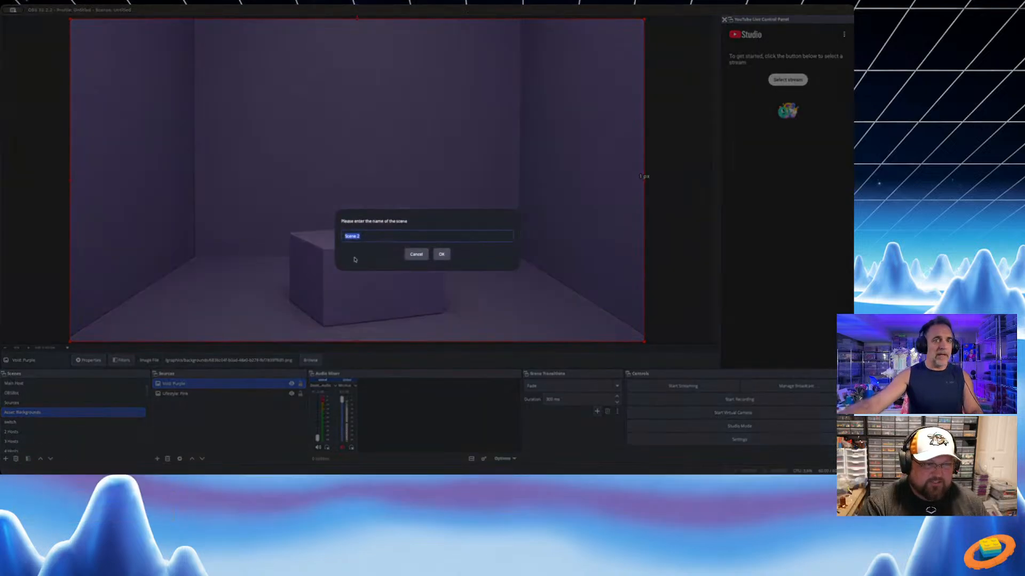
text(Ma)
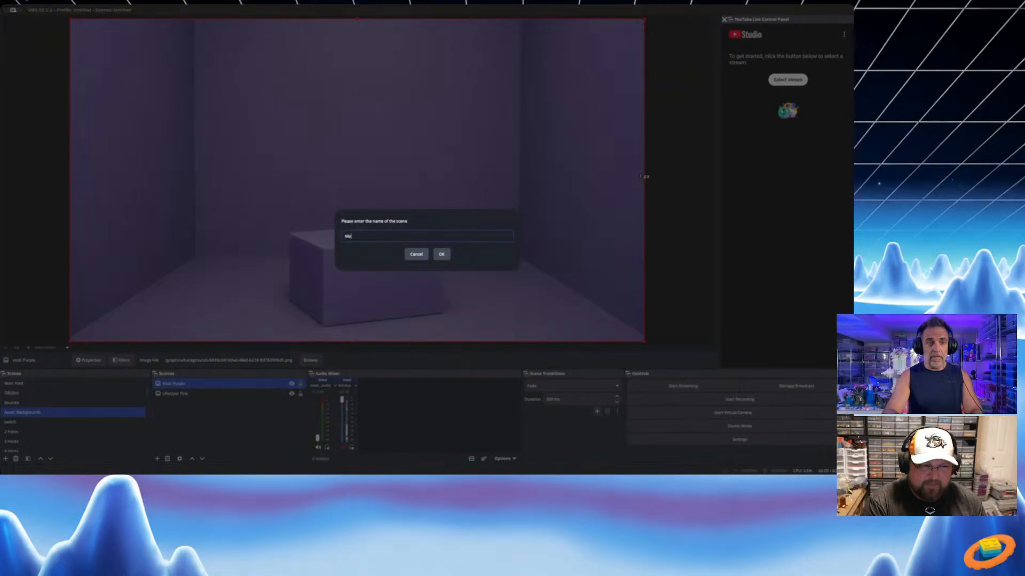
text(in Scene)
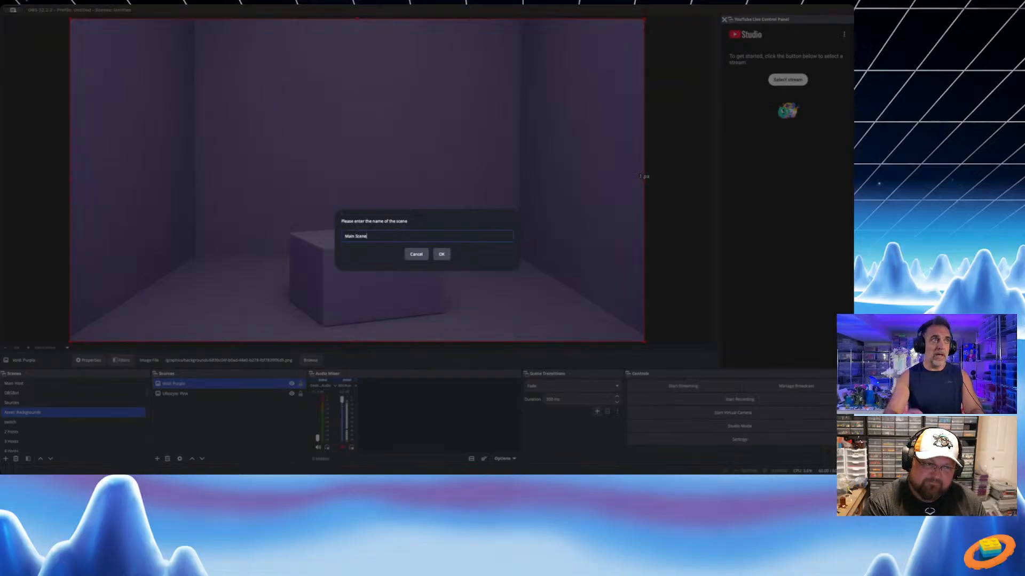
click(441, 256)
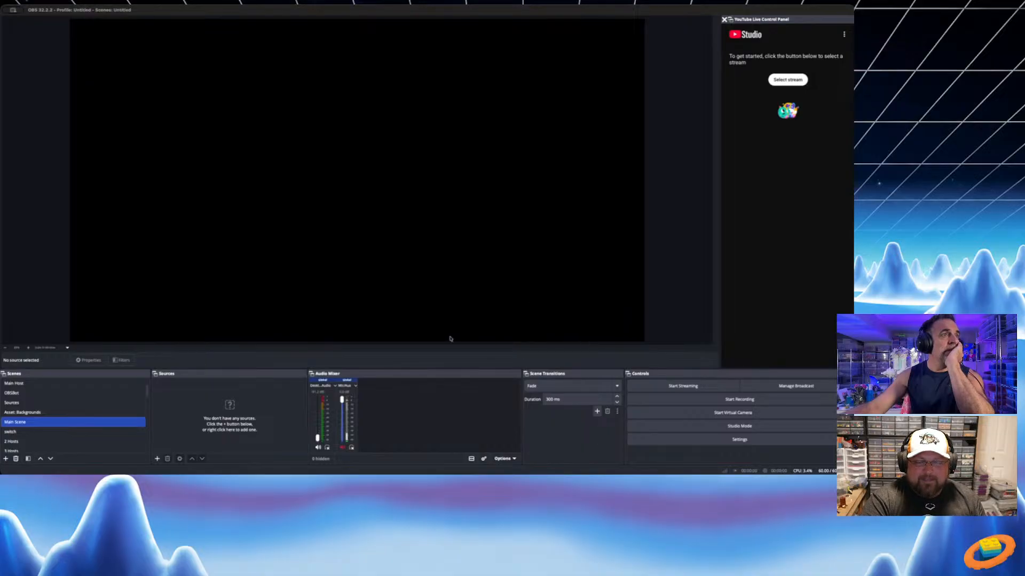
click(396, 319)
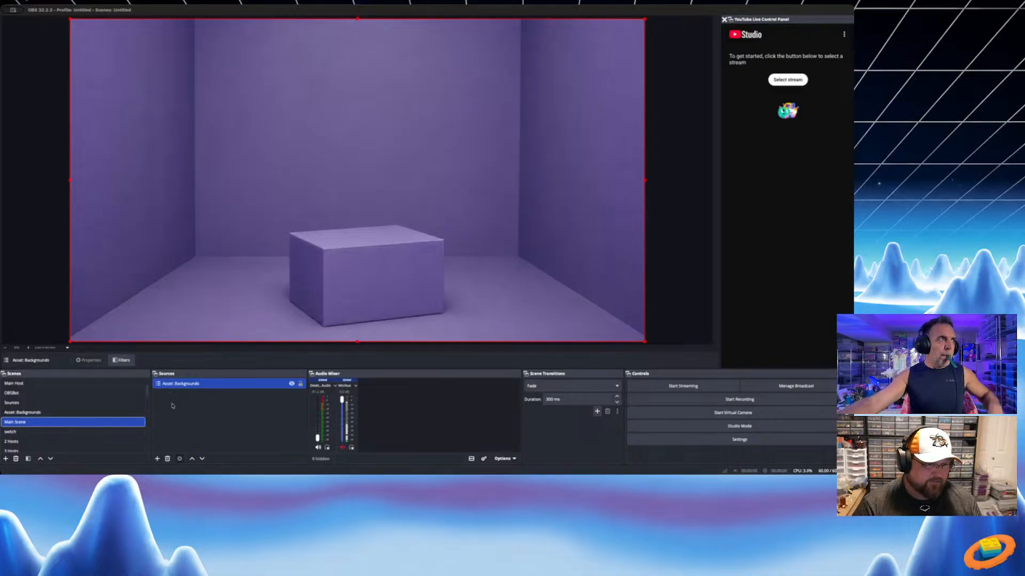
Create a new scene named "Asset: Banners"
click(6, 459)
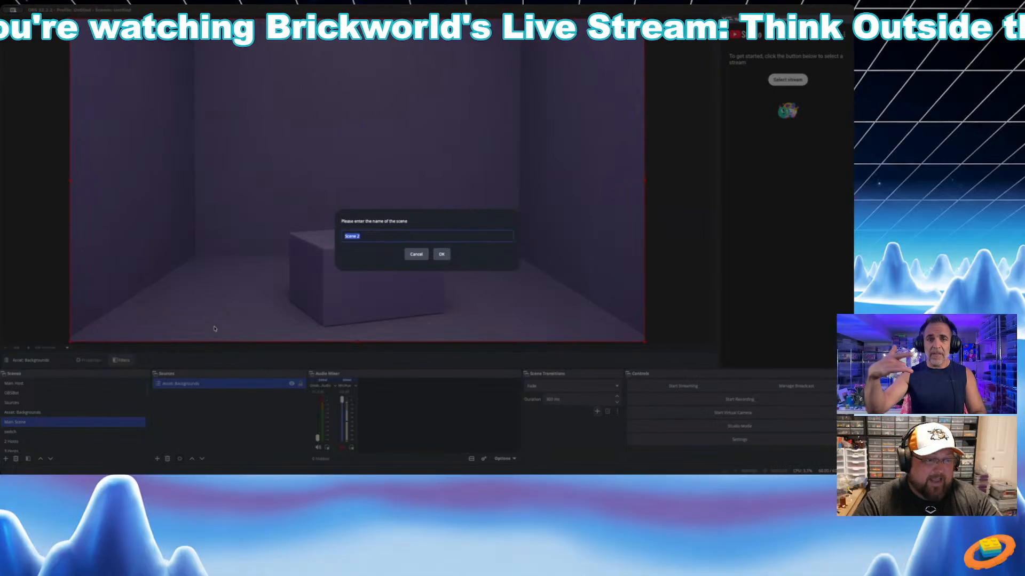
text(Asset: Banners)
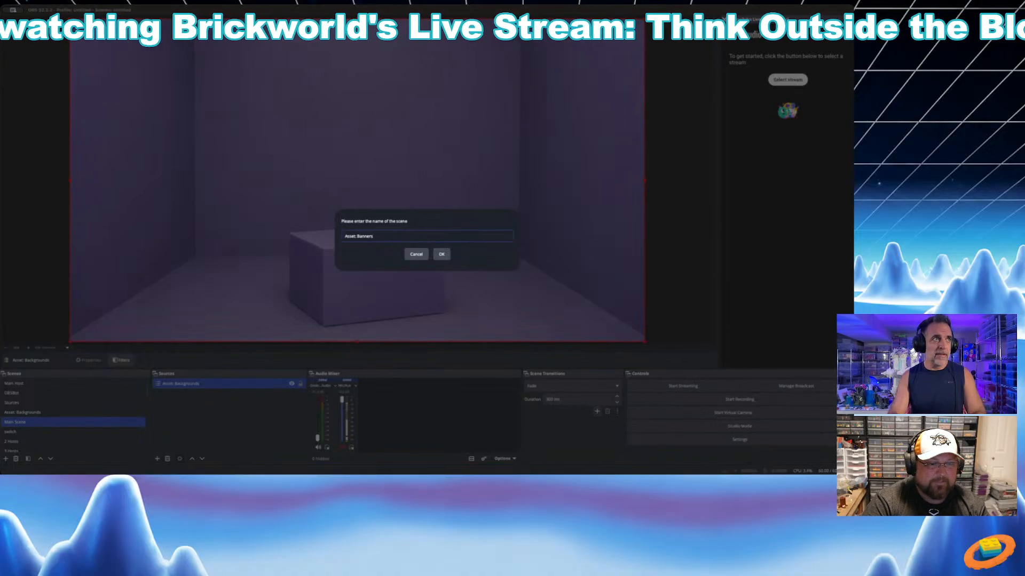
key(Return)
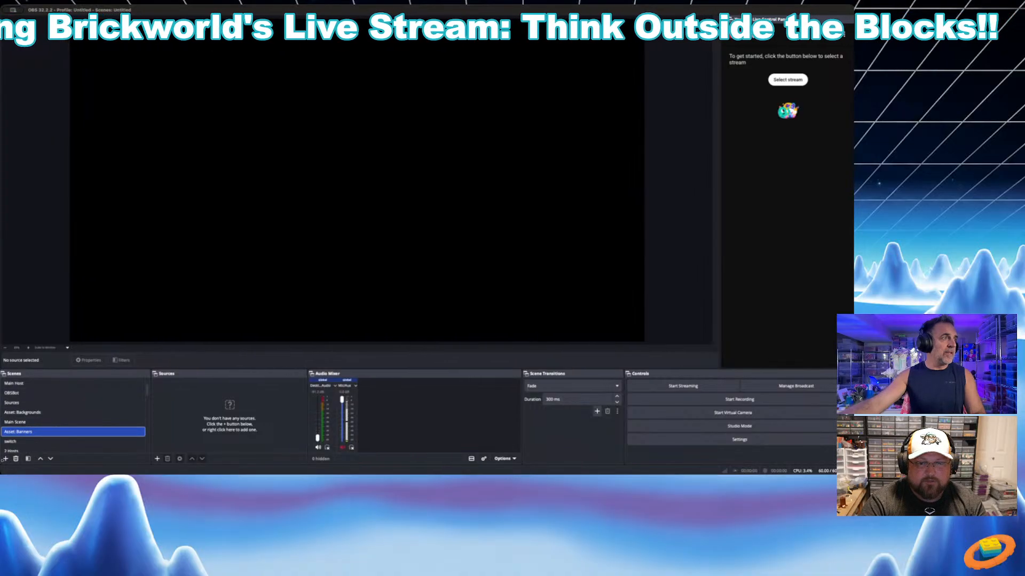
click(6, 458)
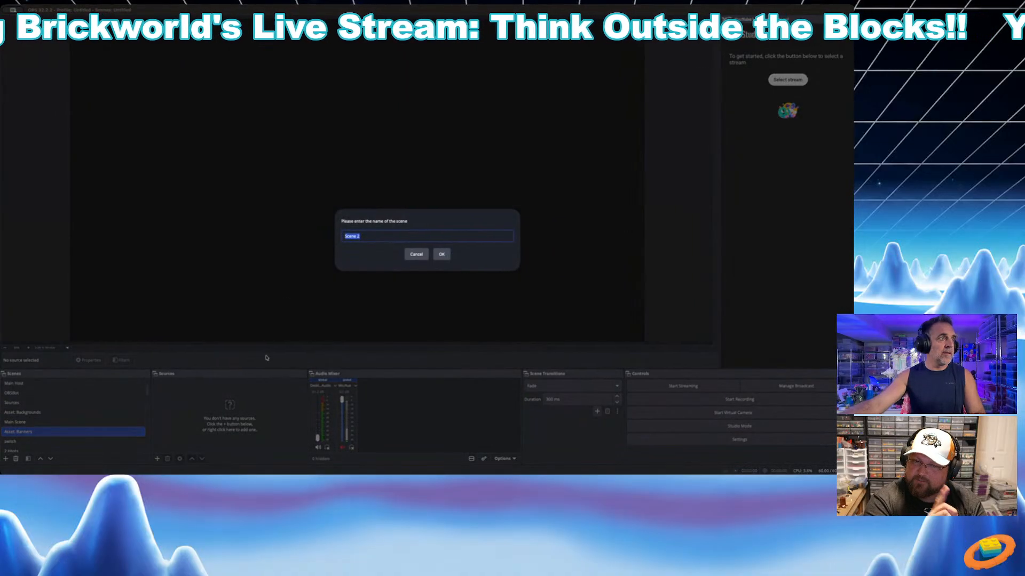
click(415, 254)
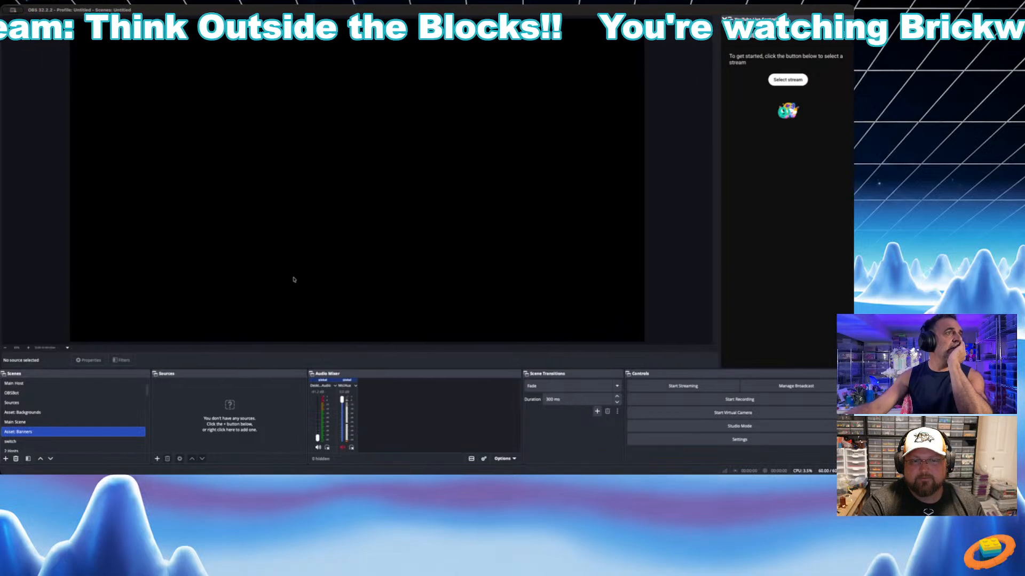
Add a Text (FreeType 2) source to the banners scene with the text "Like and Subscribe!"
click(436, 169)
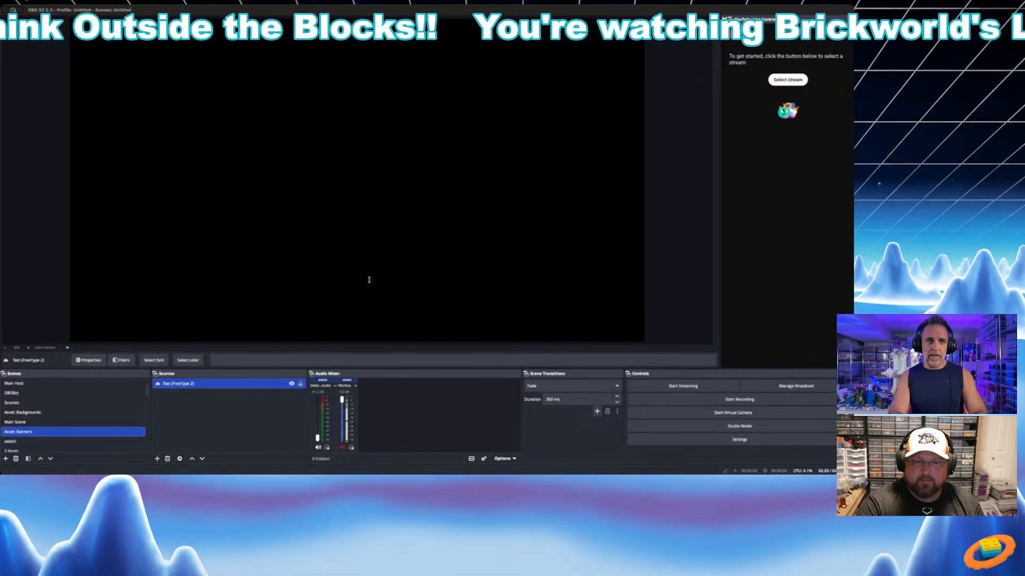
text(Li)
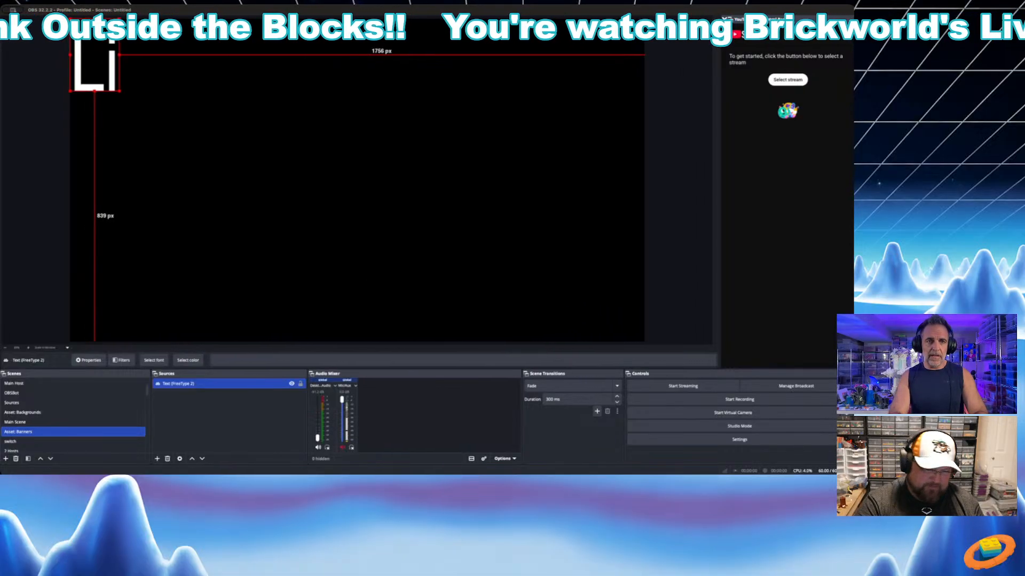
text(ke and D)
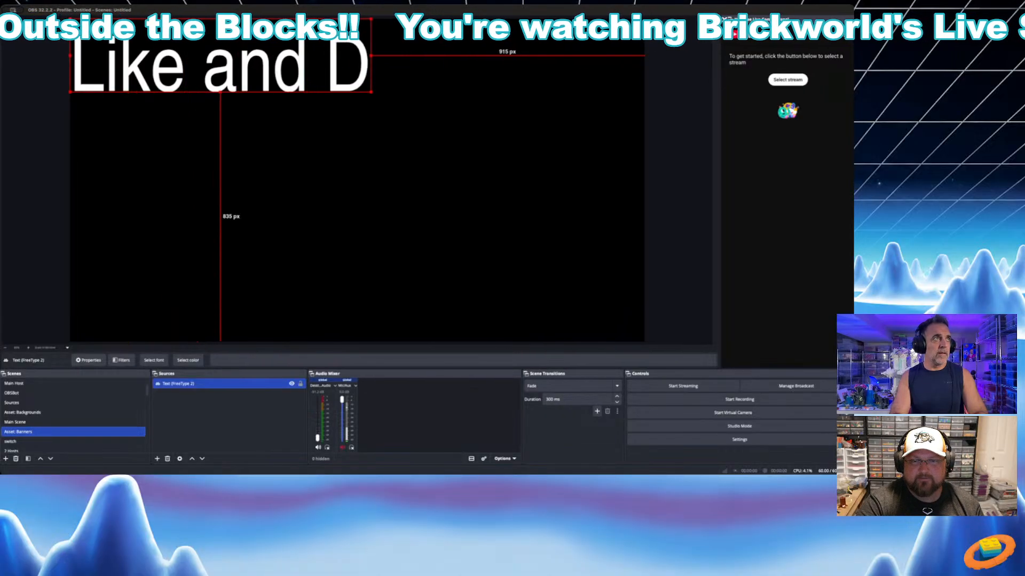
key(BackSpace)
text(S)
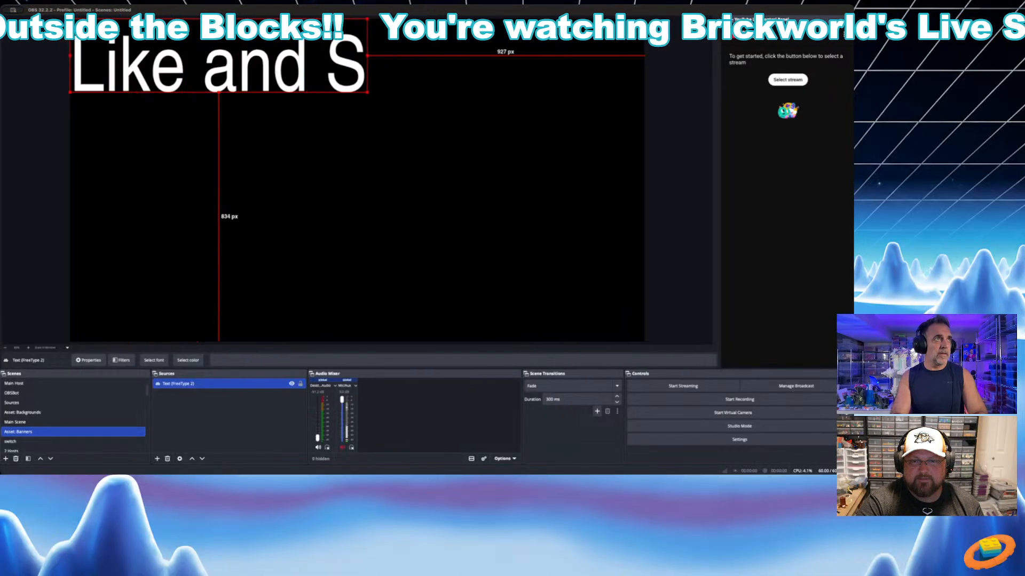
text(ubscribe!)
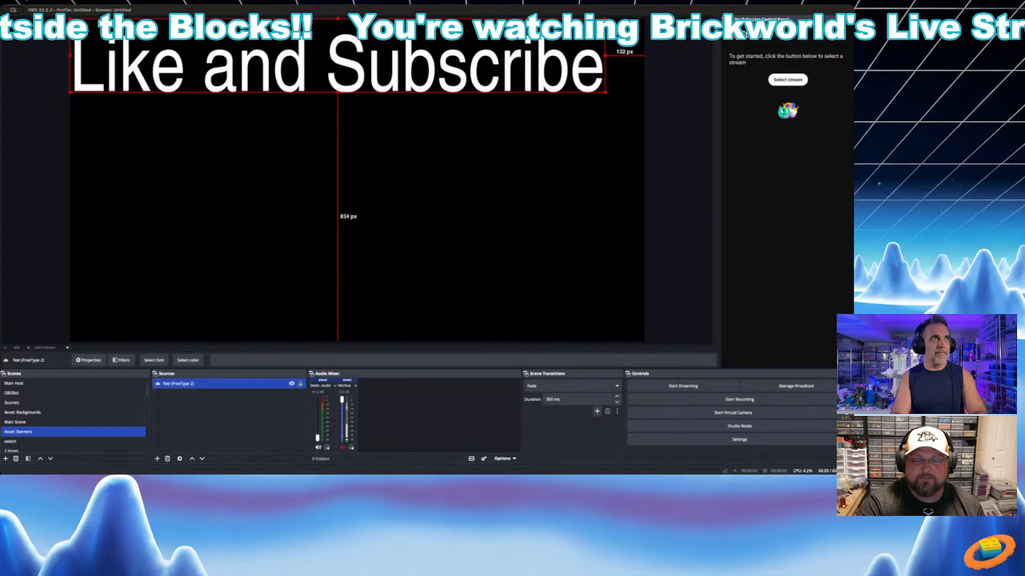
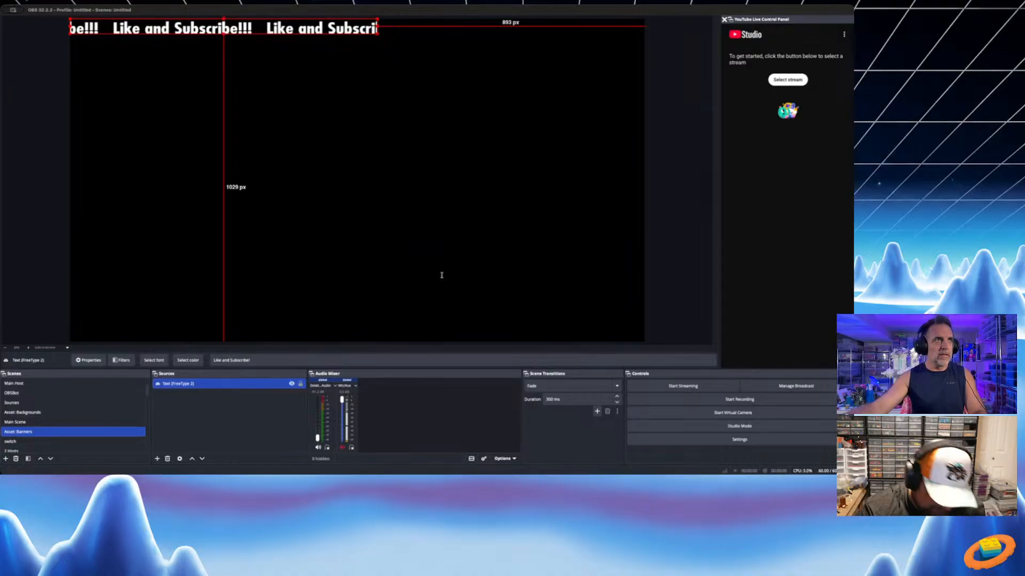
Repeat "Like and Subscribe!!!" across the full banner text and add the "Asset: Banners" scene above the backgrounds in "Main Scene"
text(Like and Subscribe!!!   Like and Subscribe!!!)
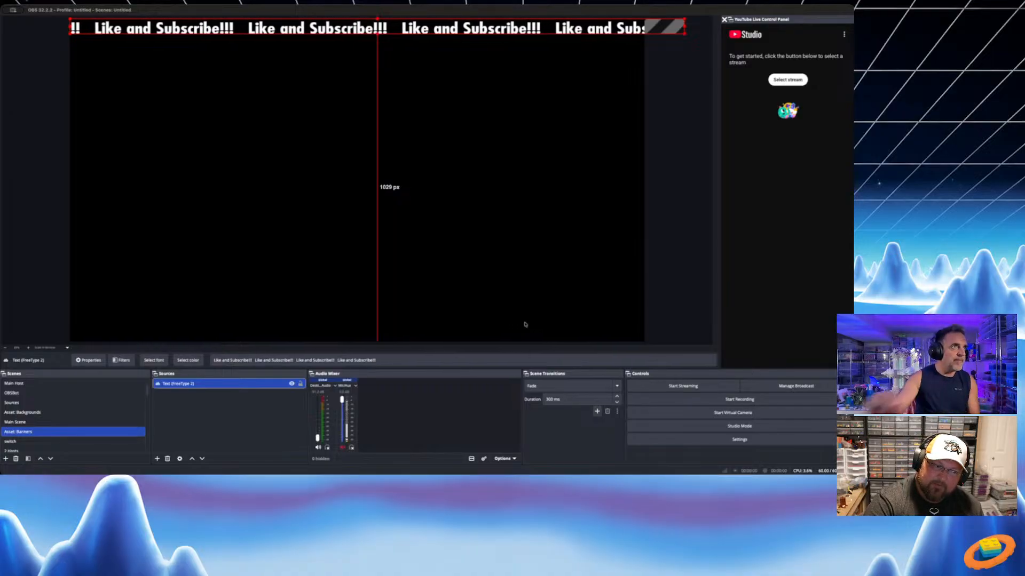
click(105, 422)
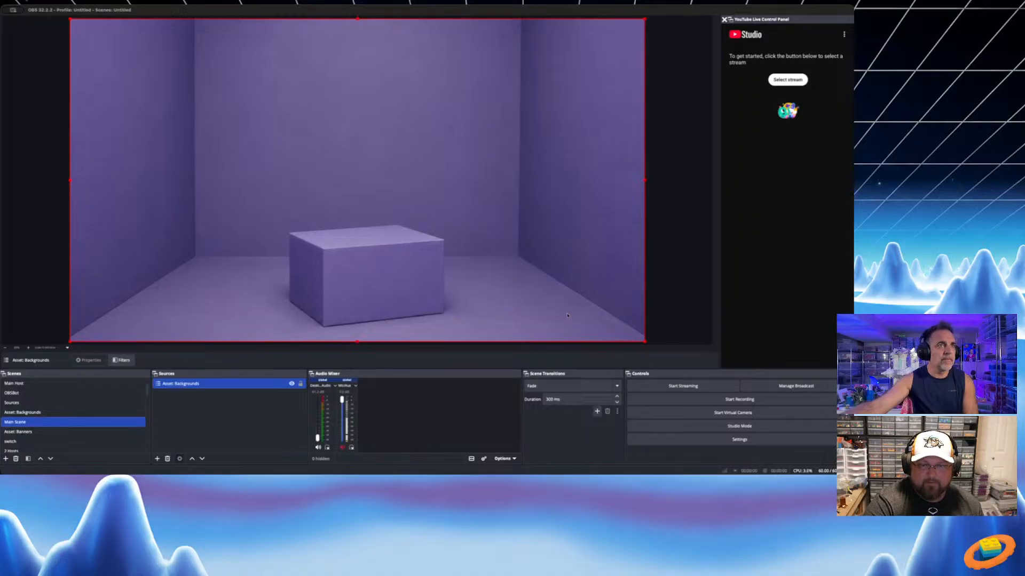
click(582, 337)
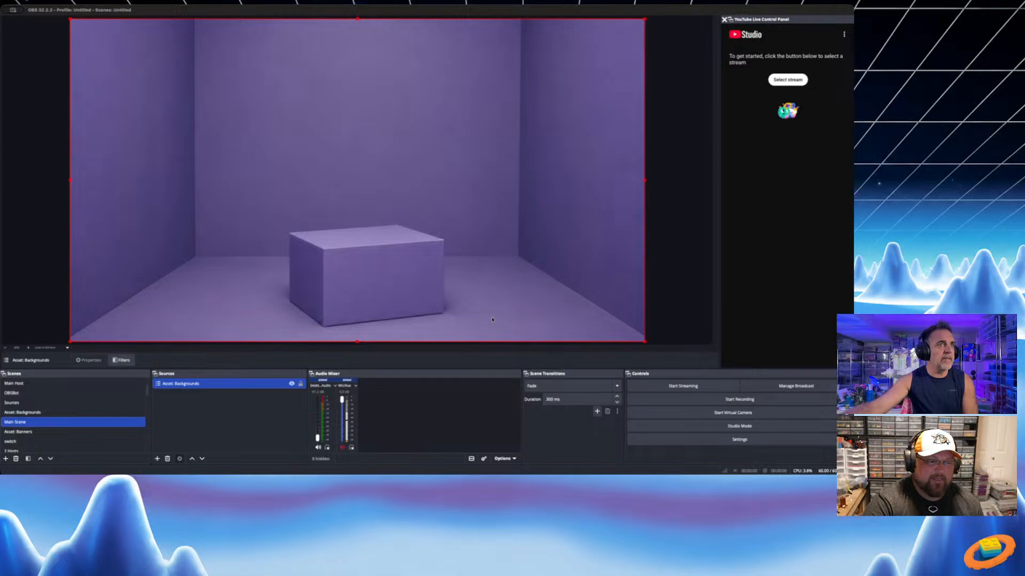
click(570, 341)
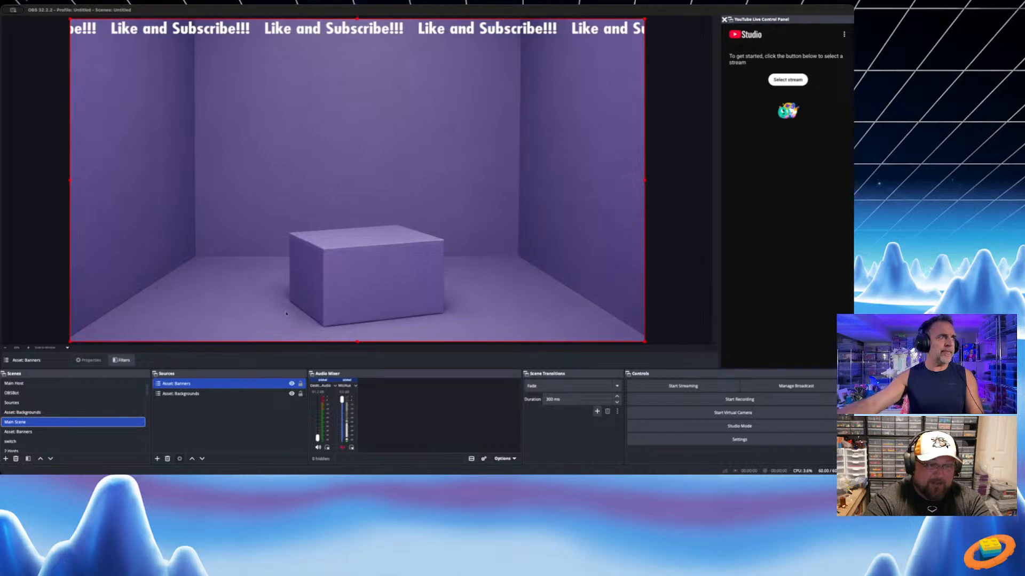
Create a new scene named "Asset: 2 Crew Layout"
click(6, 459)
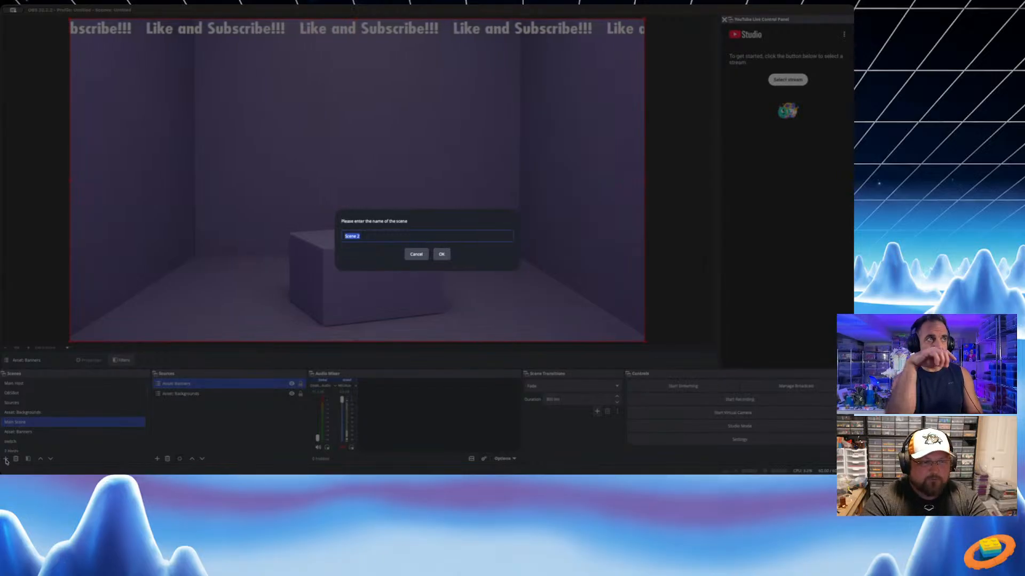
text(Asset: 2 C)
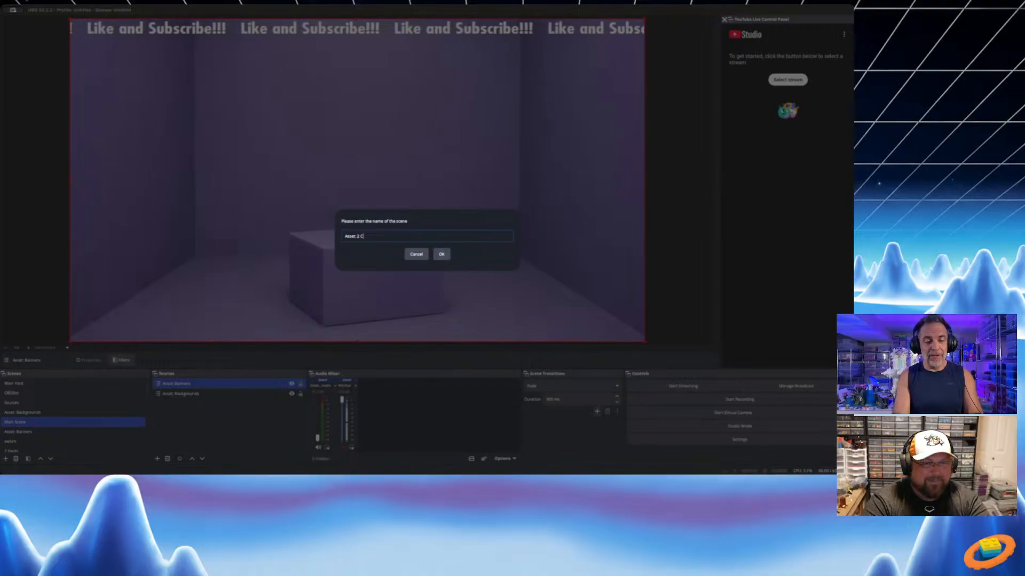
text(rew Layout)
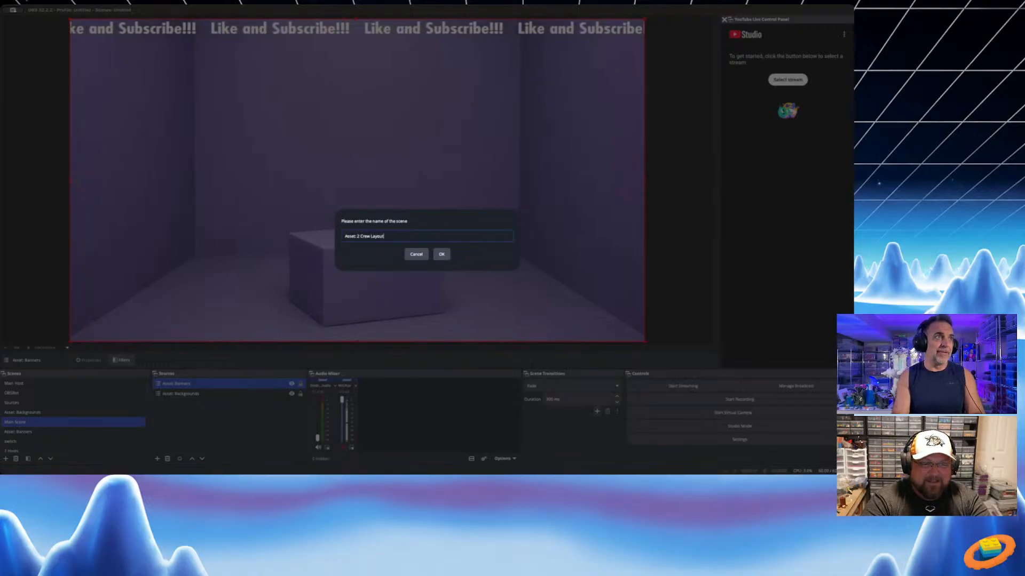
key(Return)
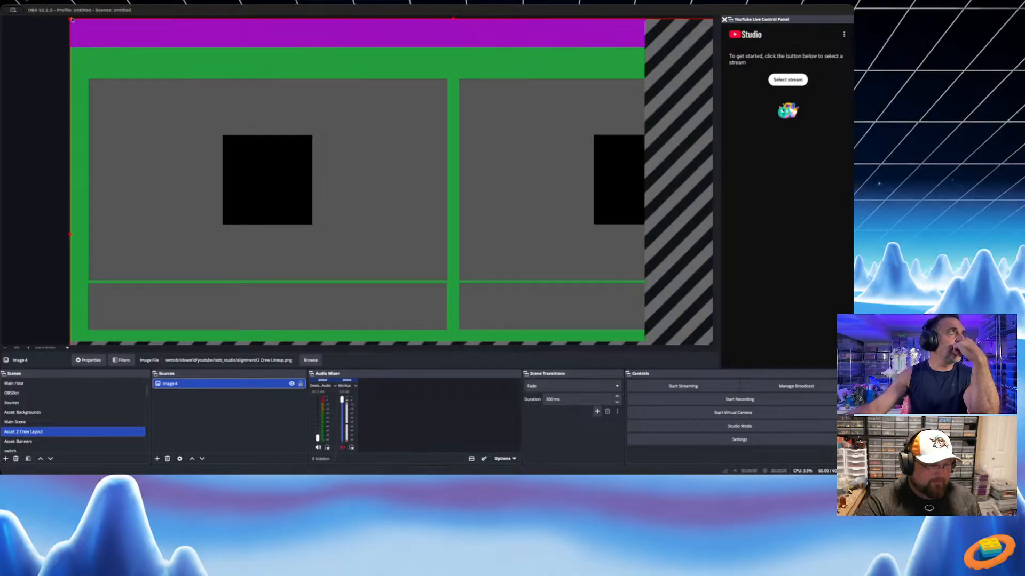
Scale the 2 Crew Lineup image down to the canvas width, set its height to 1075, and position it at 0, 0
drag(71, 19, 140, 40)
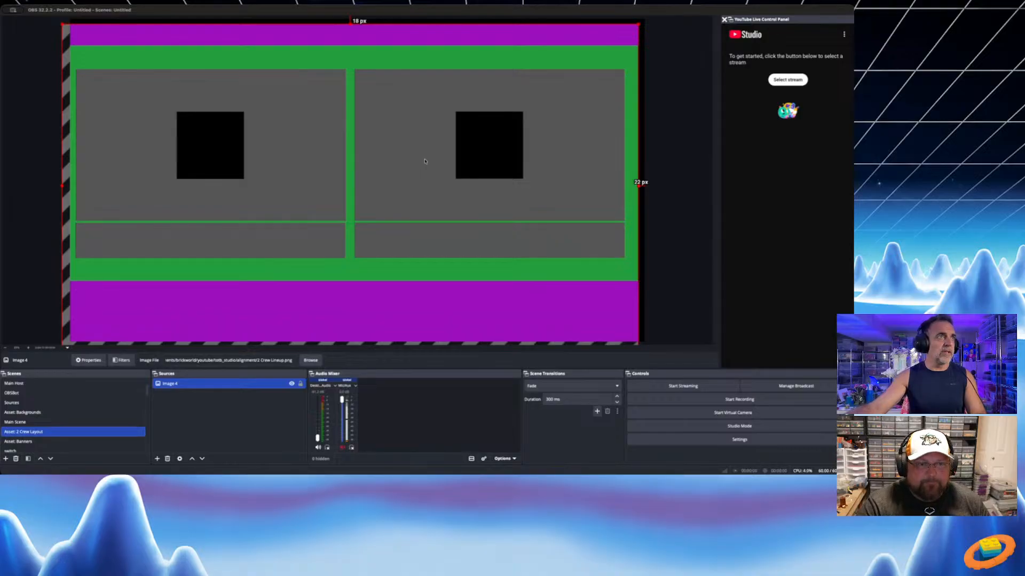
key(Left)
key(Left)
key(Left)
key(Left)
key(Left)
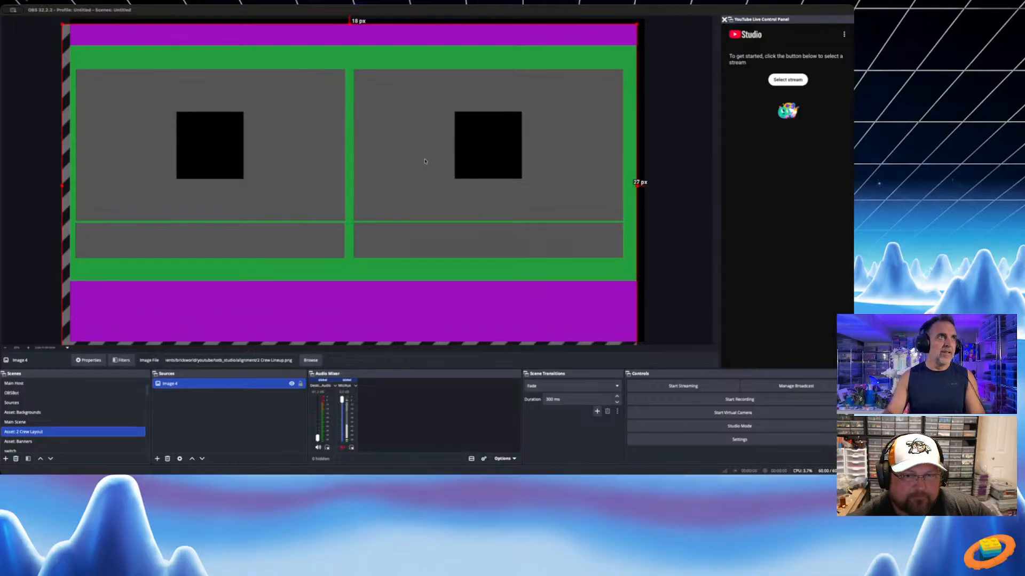
text(1075)
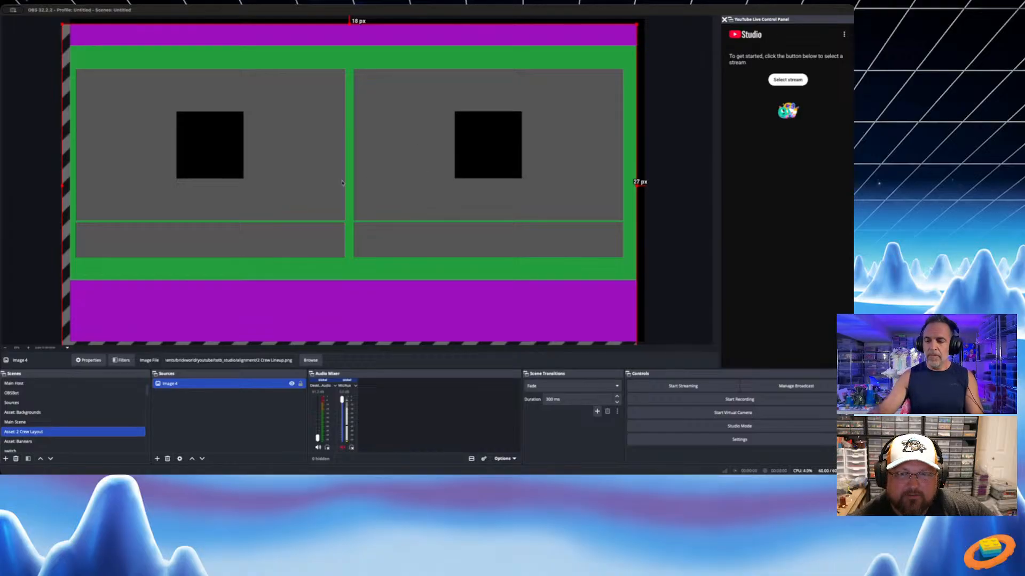
text(00)
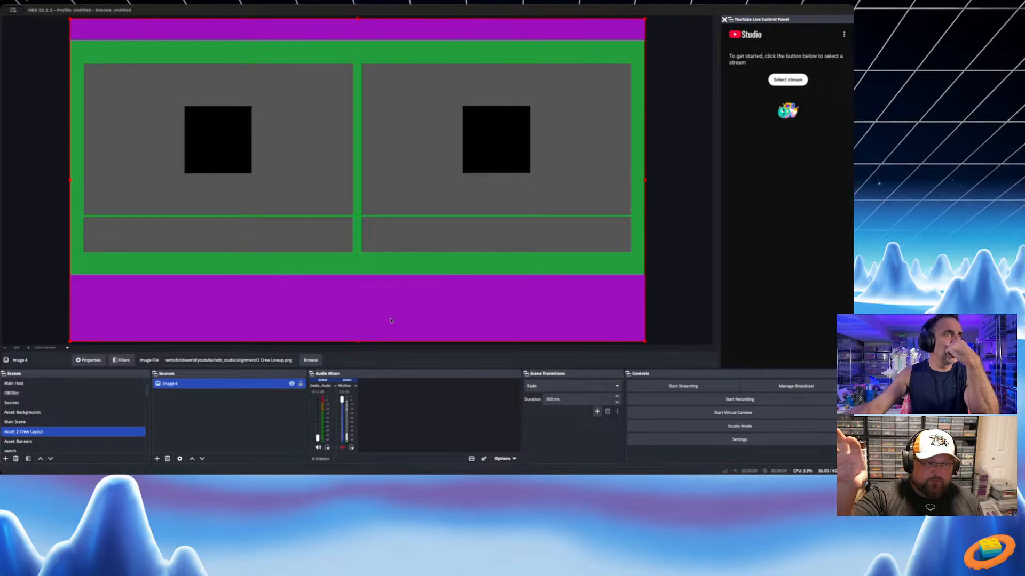
Paste the host's primary camera source into the layout scene and scale it to fit the second crew placeholder
key(ctrl+v)
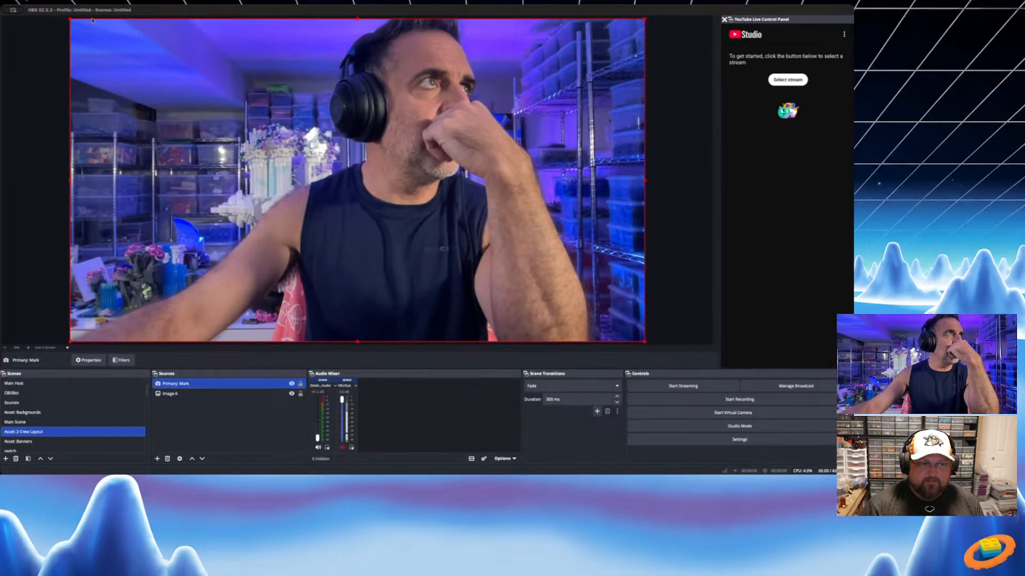
drag(70, 19, 393, 79)
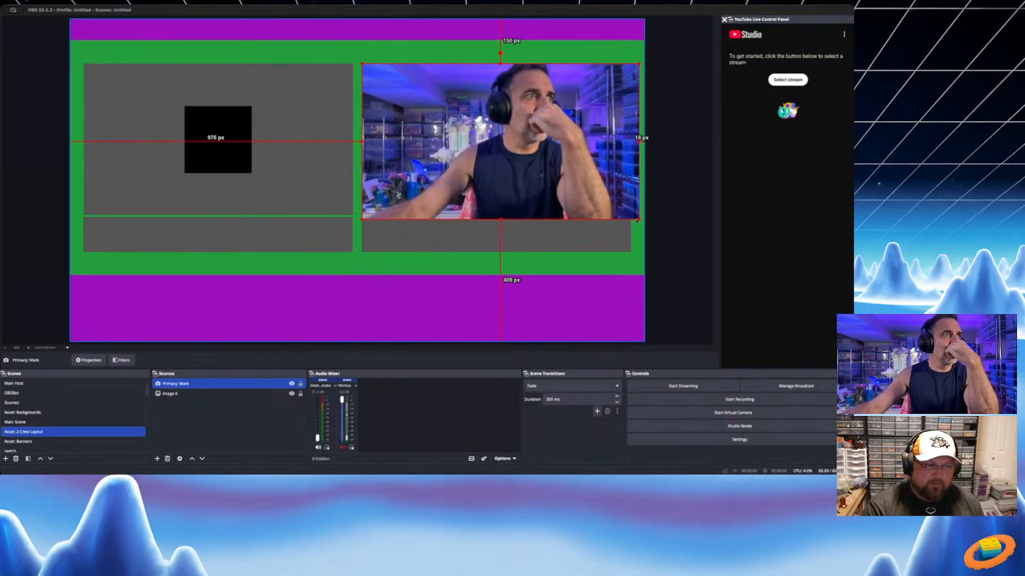
mouse_move(638, 219)
mouse_down()
mouse_move(617, 206)
mouse_move(630, 210)
mouse_up()
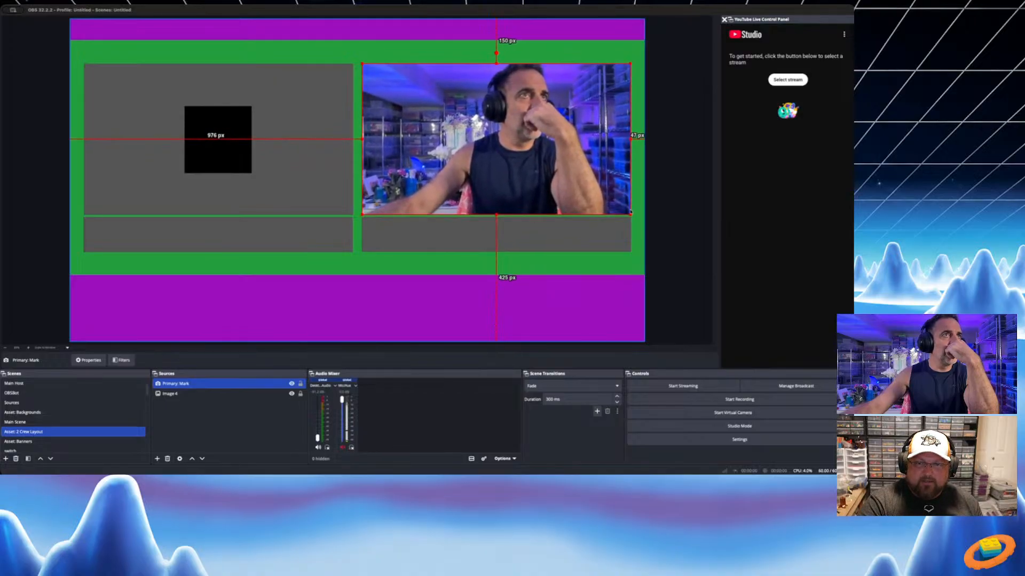
Undo the last size changes on the host camera and rescale it to fill the second crew placeholder
click(437, 259)
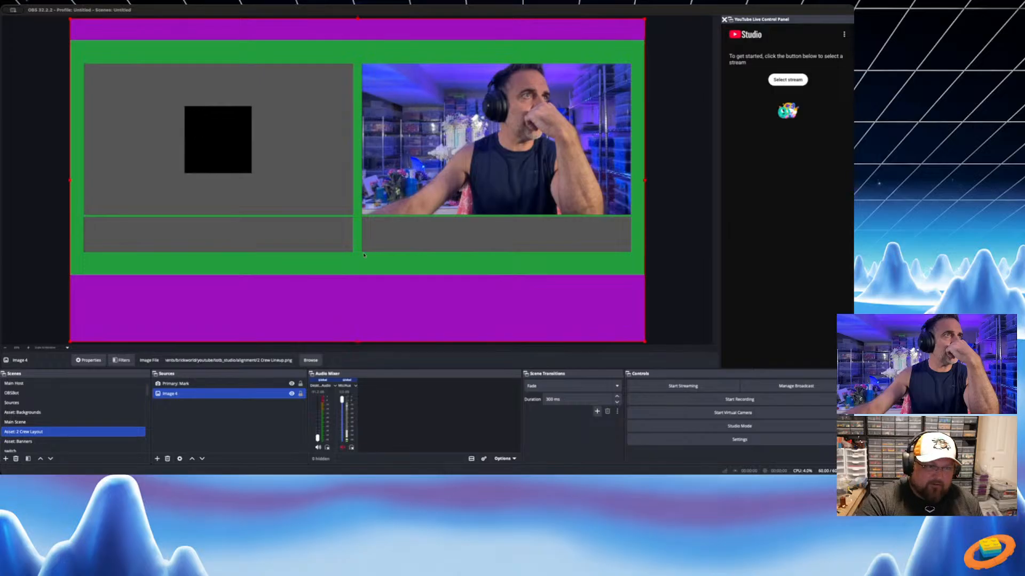
click(460, 182)
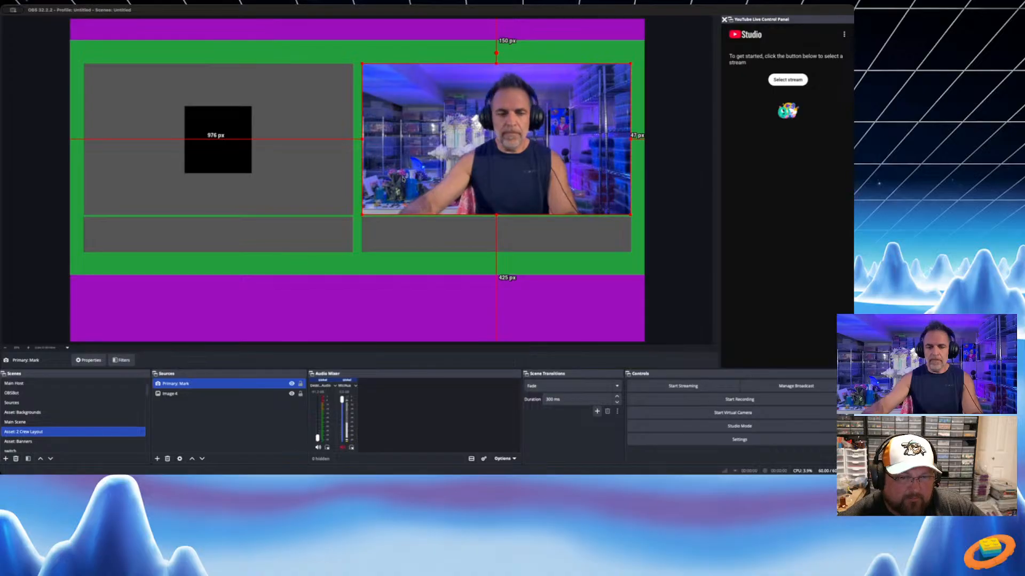
key(super+z)
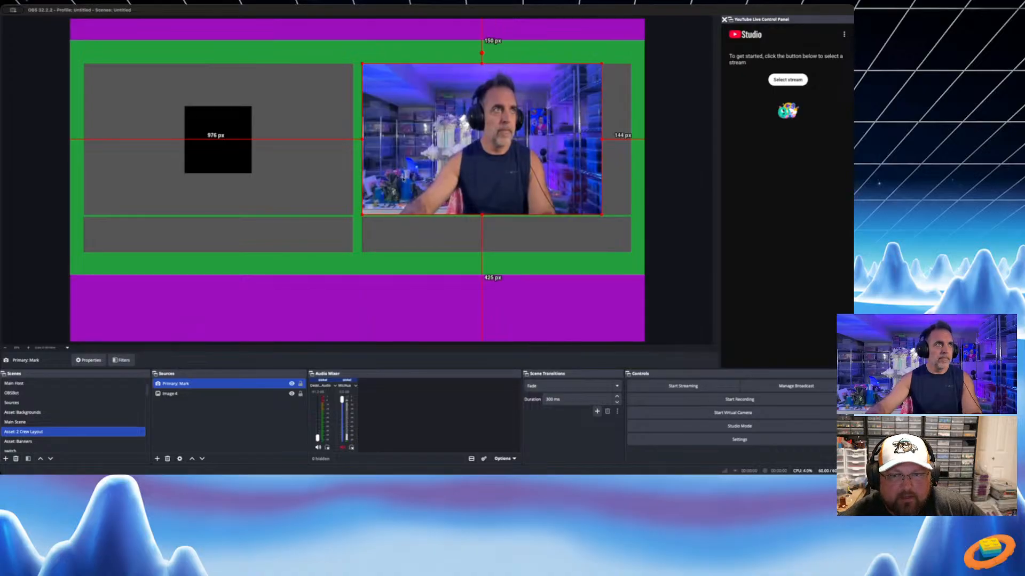
key(super+z)
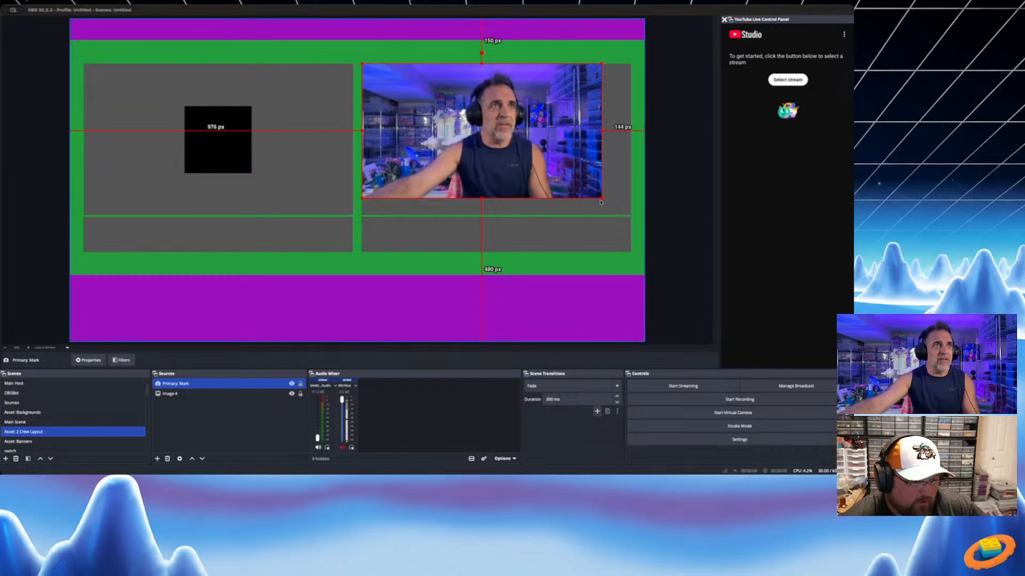
drag(600, 202, 619, 214)
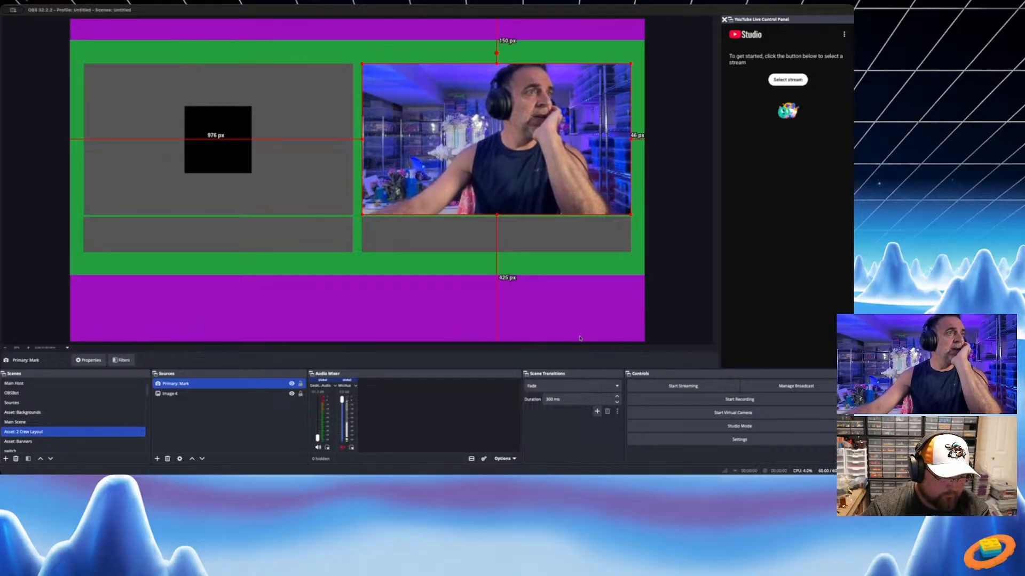
Paste the co-host's primary source, shrink it to about half the canvas width, and set its height to 505
key(super+v)
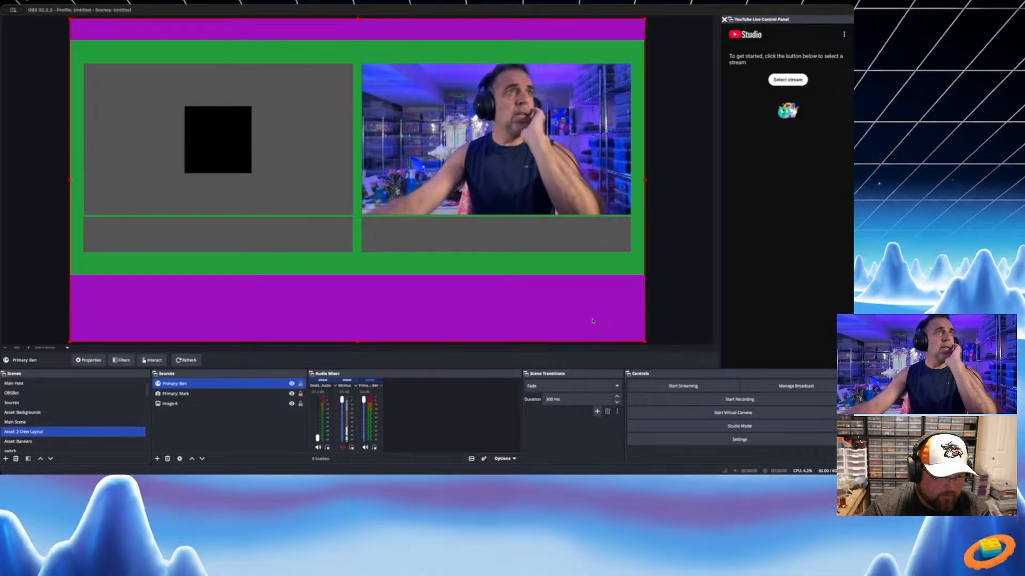
drag(644, 342, 307, 177)
click(405, 176)
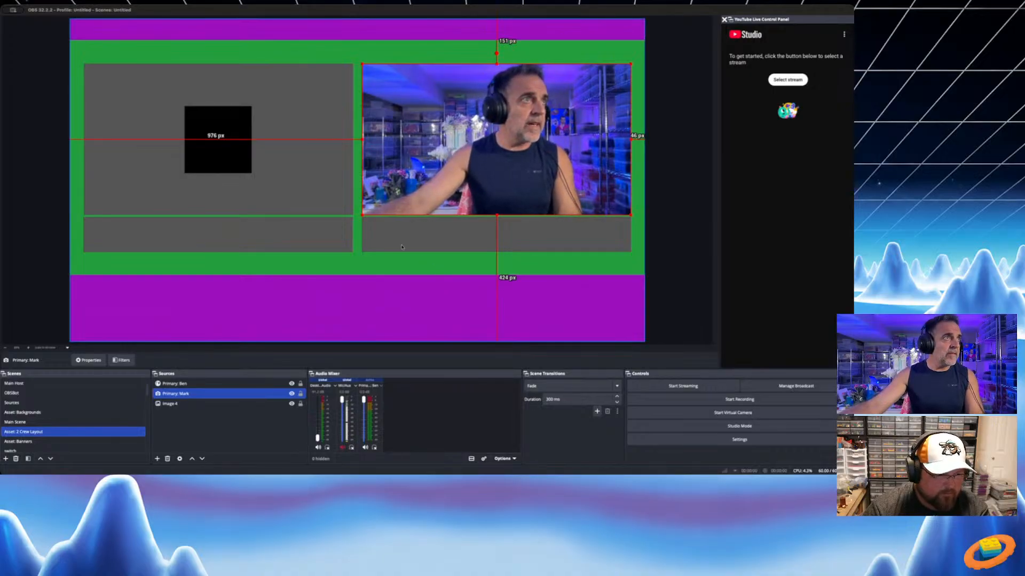
click(227, 385)
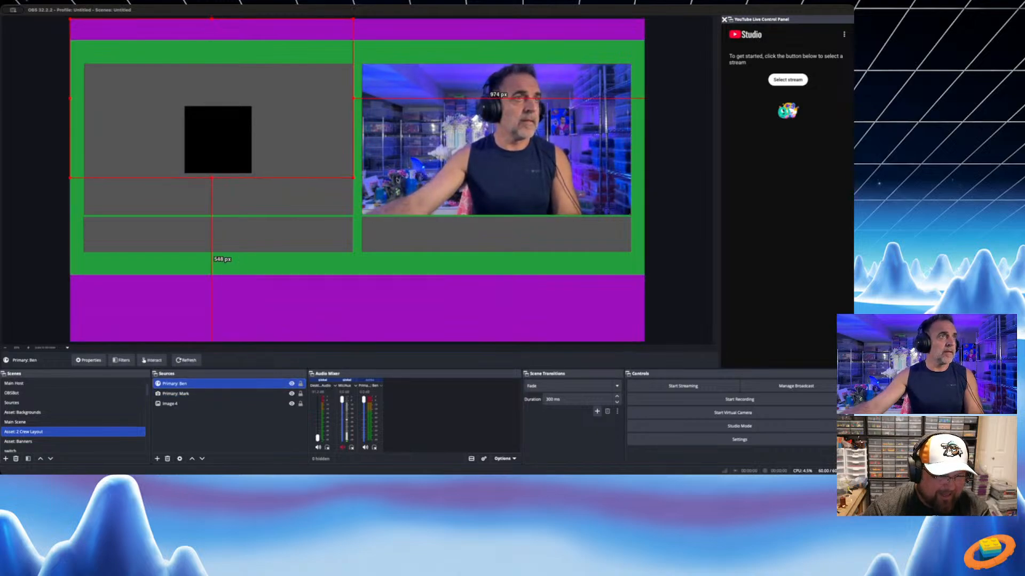
mouse_move(354, 99)
mouse_down()
mouse_move(103, 98)
mouse_move(338, 98)
mouse_up()
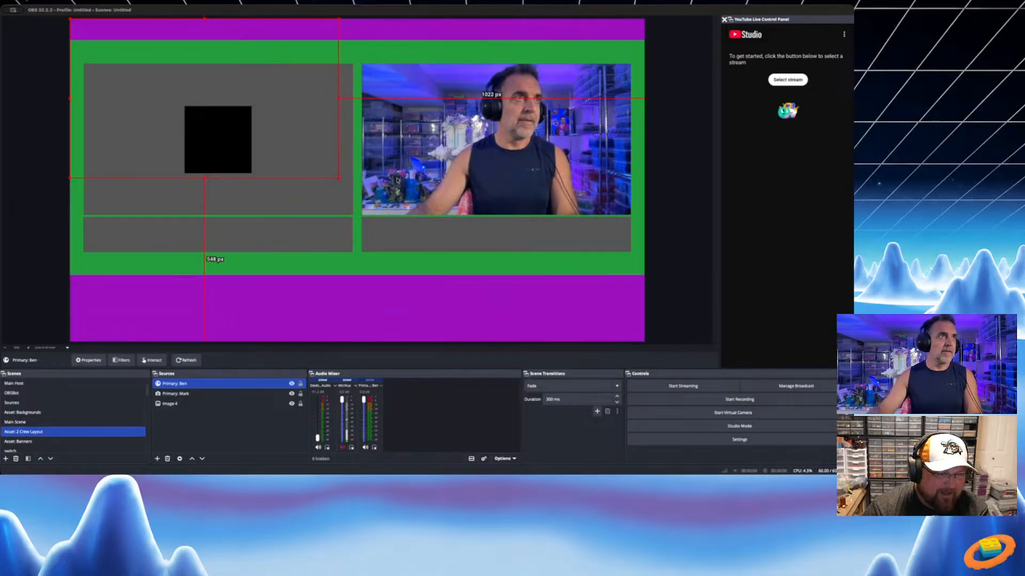
text(505)
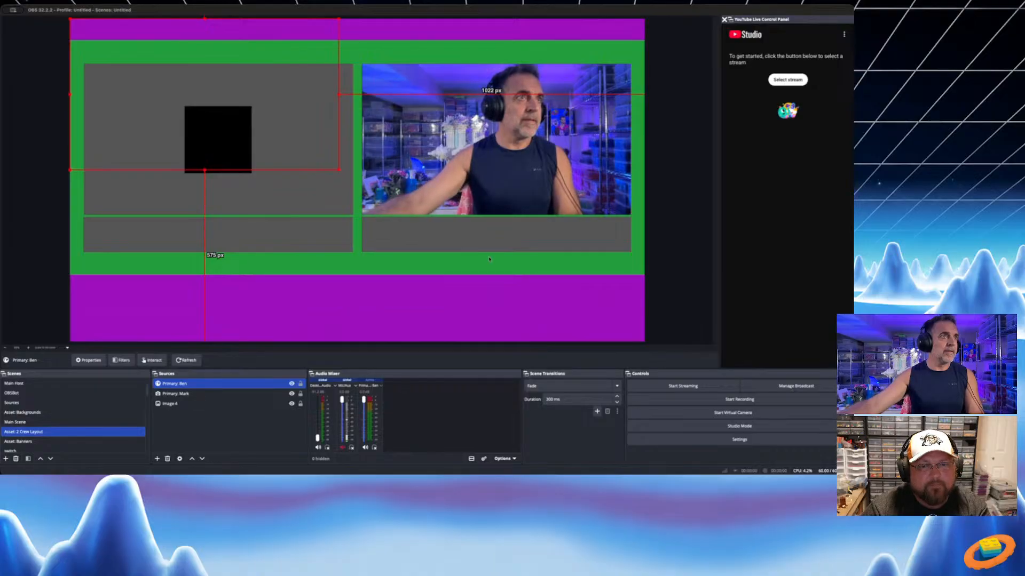
Compare with the host camera's transform and try setting the co-host source's width to 976
click(489, 158)
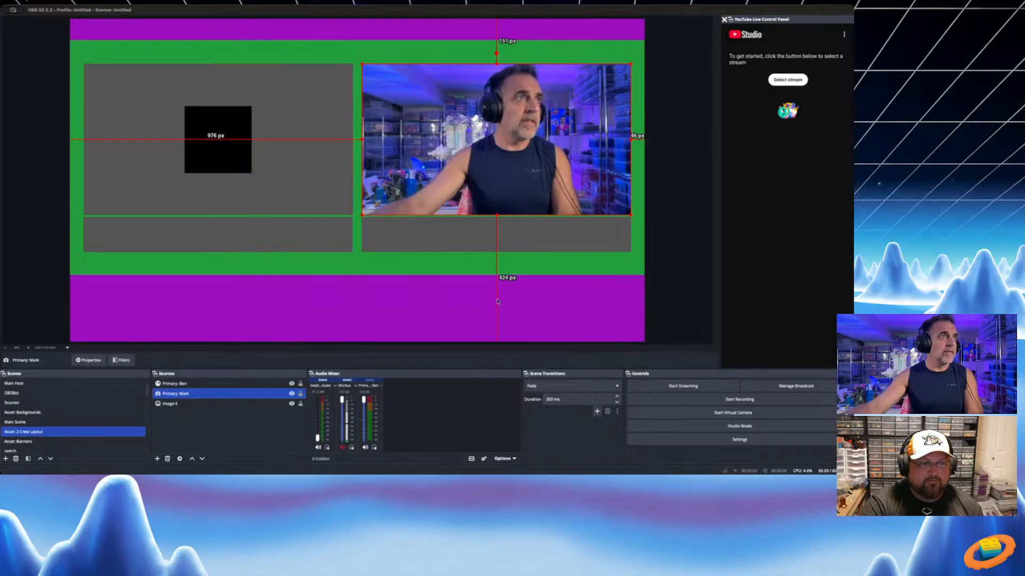
click(227, 385)
click(326, 172)
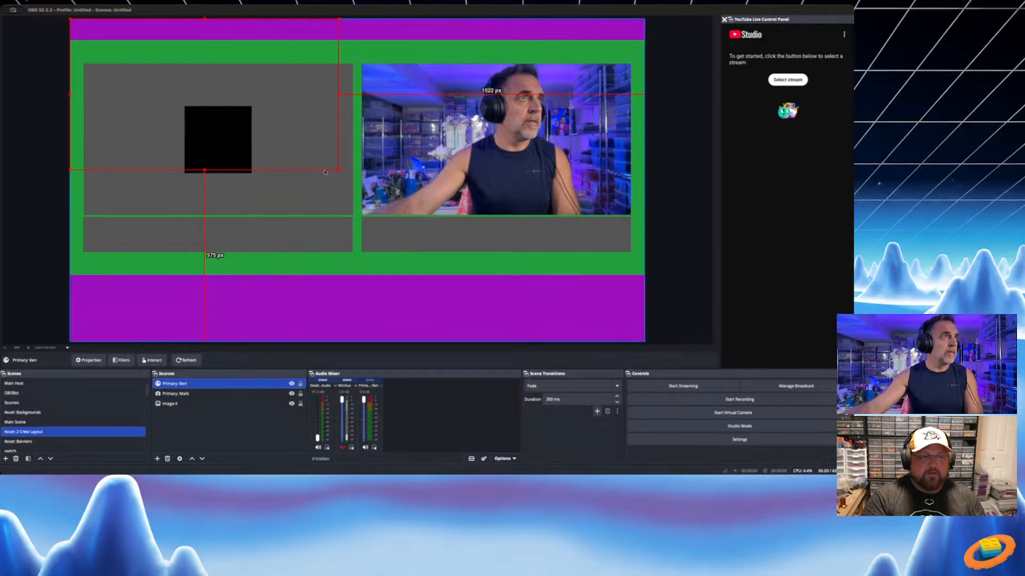
click(218, 383)
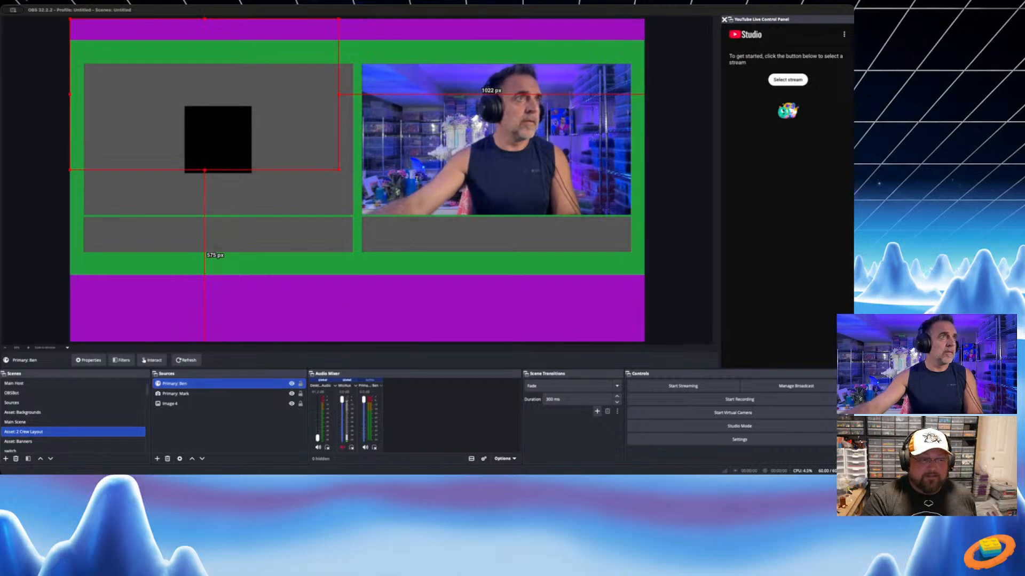
text(976)
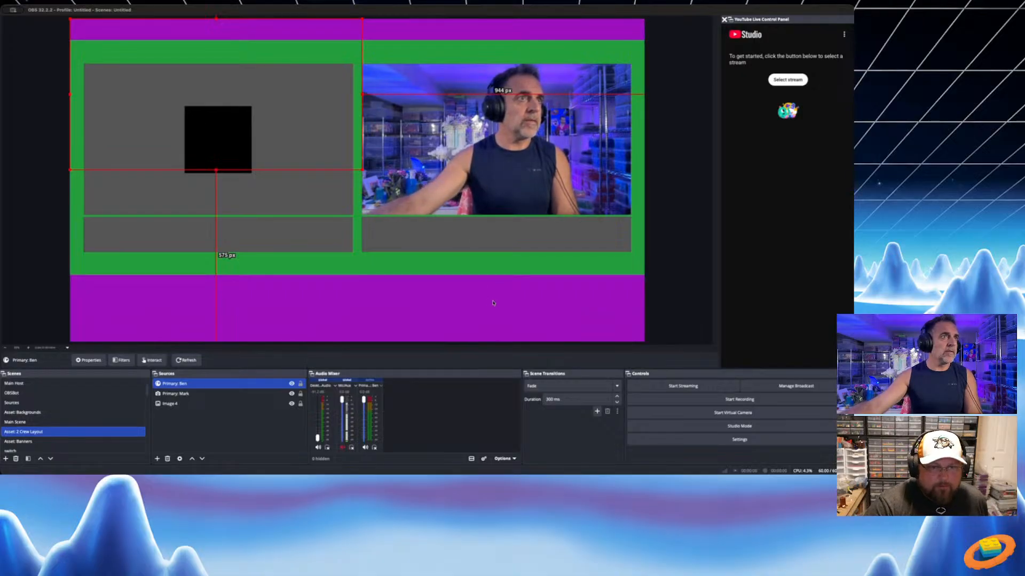
Undo the last width change on the co-host source, keeping its height of 505
click(443, 183)
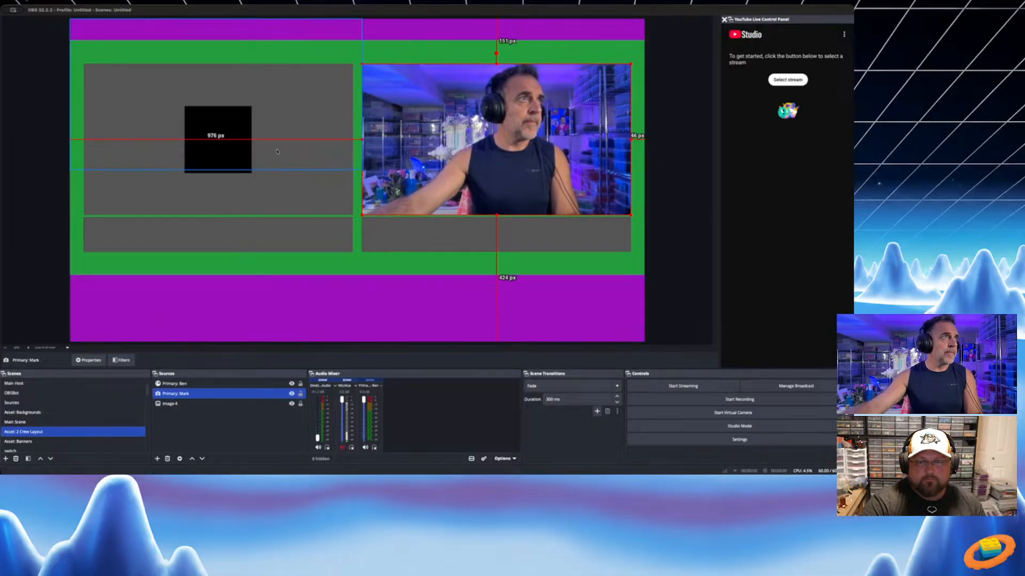
click(224, 383)
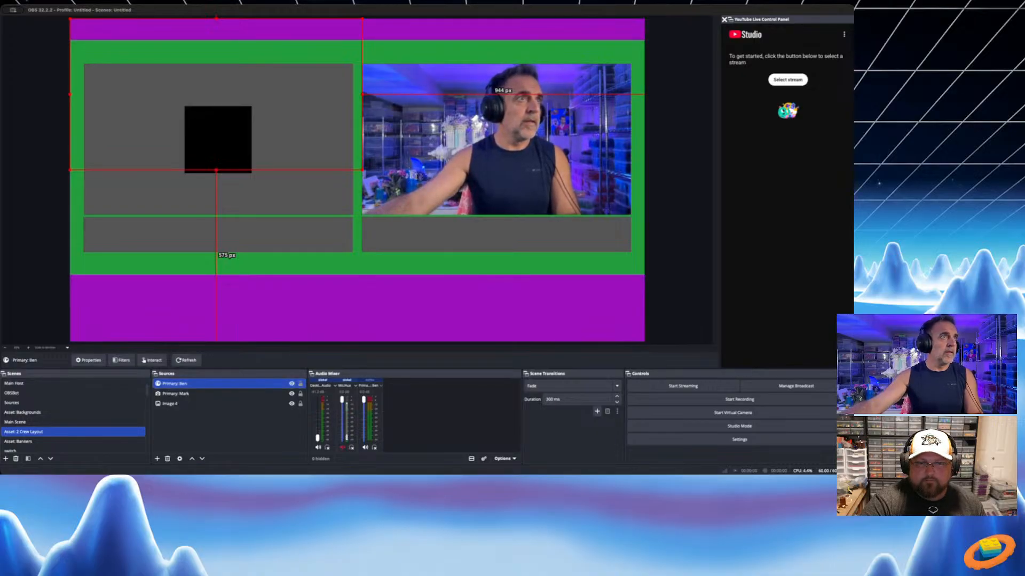
key(super+z)
key(super+z)
key(super+z)
key(super+shift+z)
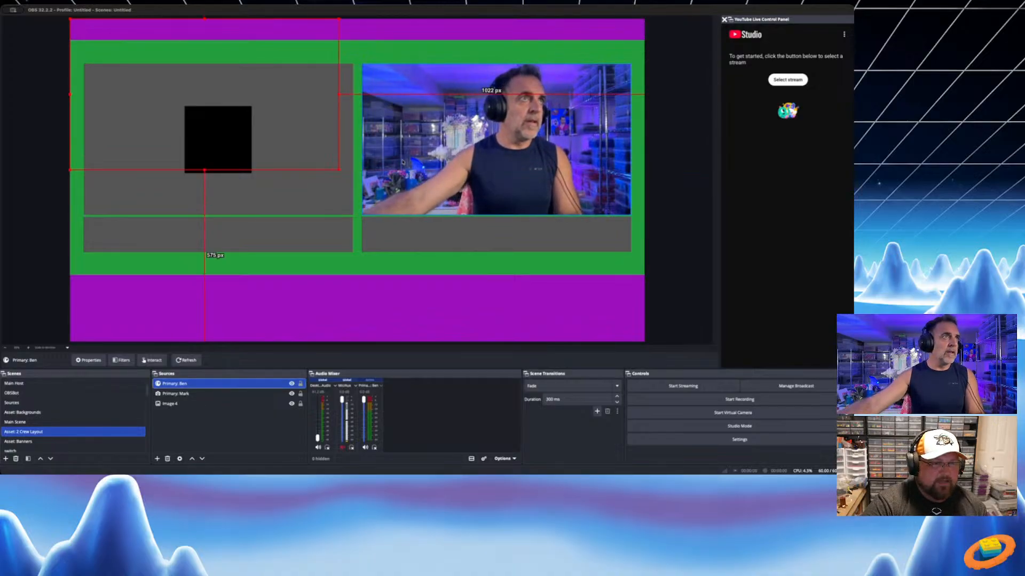
Set the co-host source's vertical position to 151 and align it with the first crew placeholder
click(403, 164)
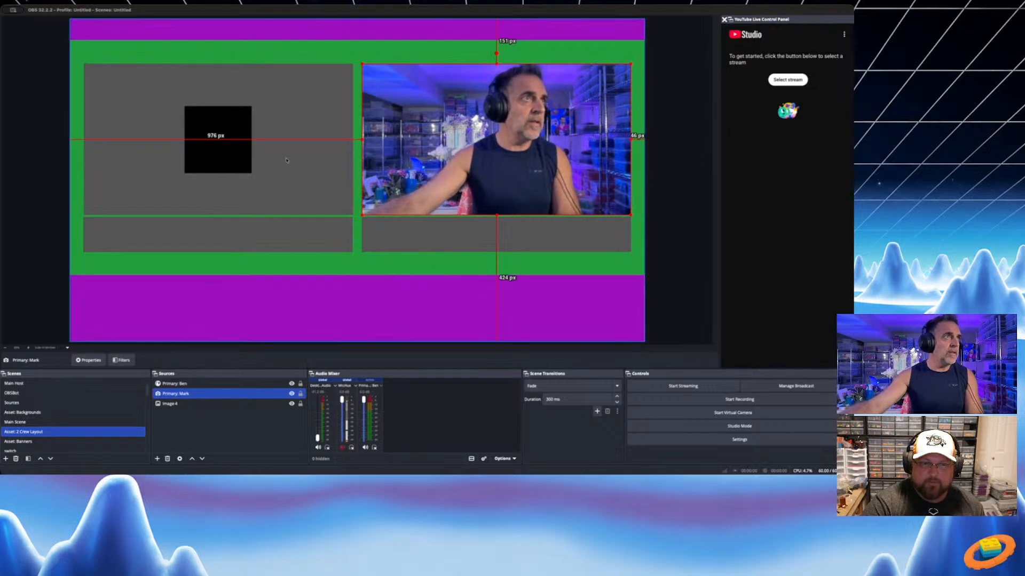
click(239, 384)
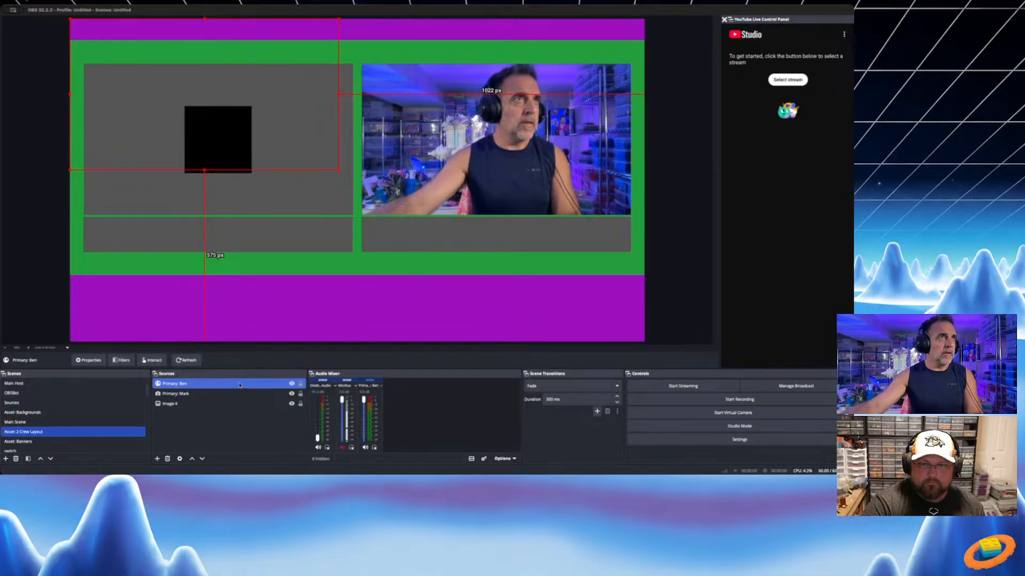
drag(204, 107, 851, 107)
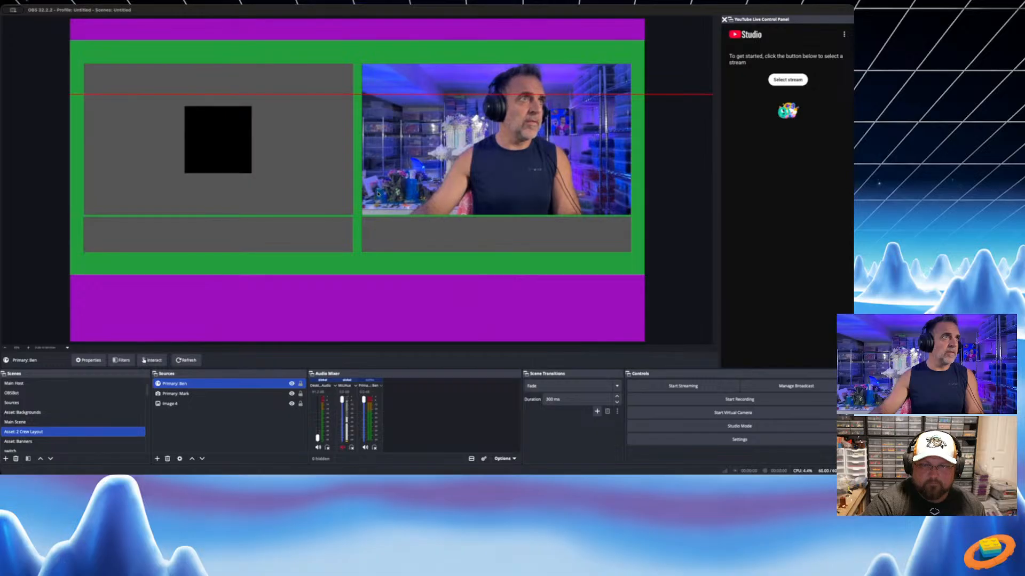
key(BackSpace)
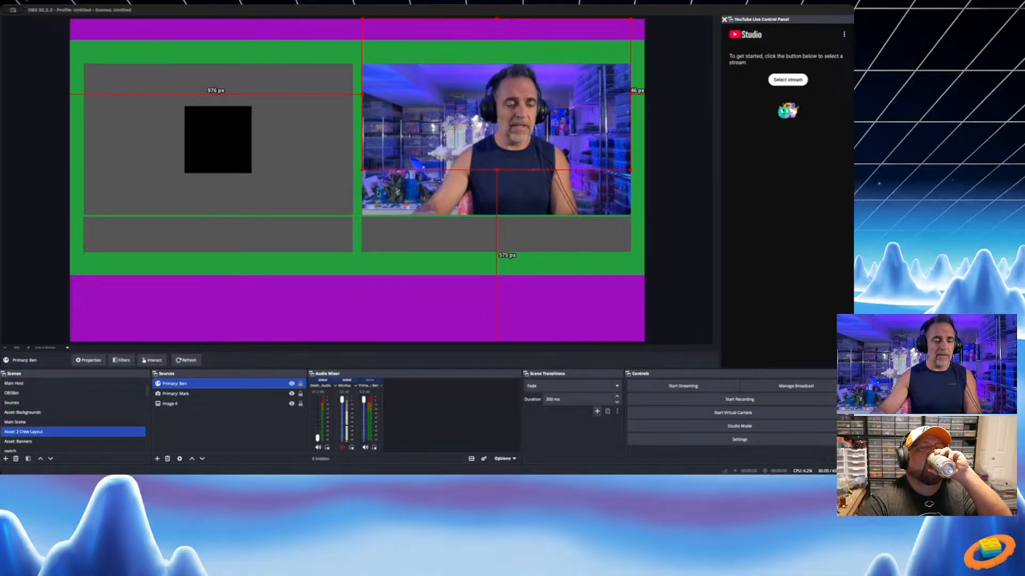
text(151)
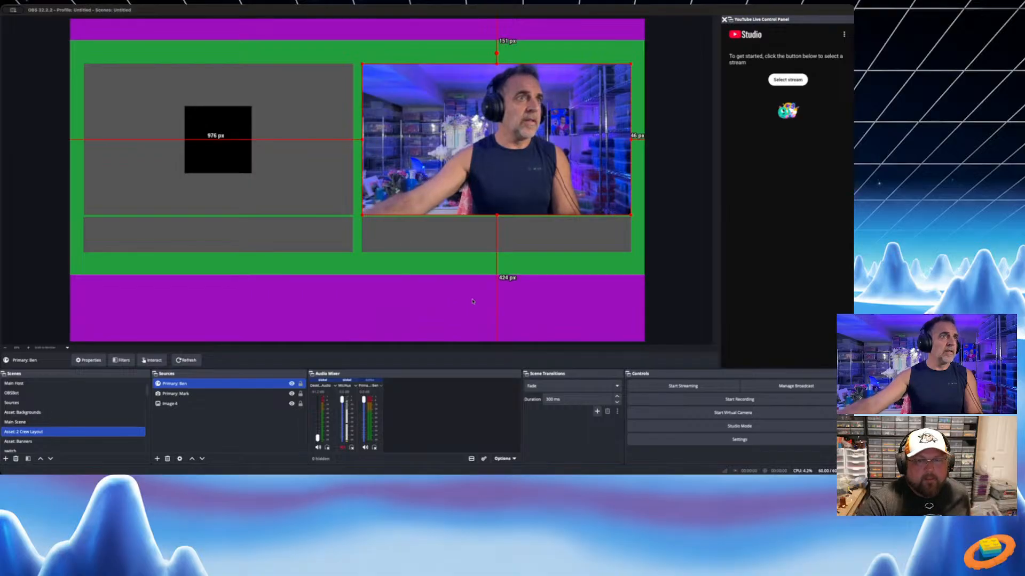
drag(477, 176, 202, 177)
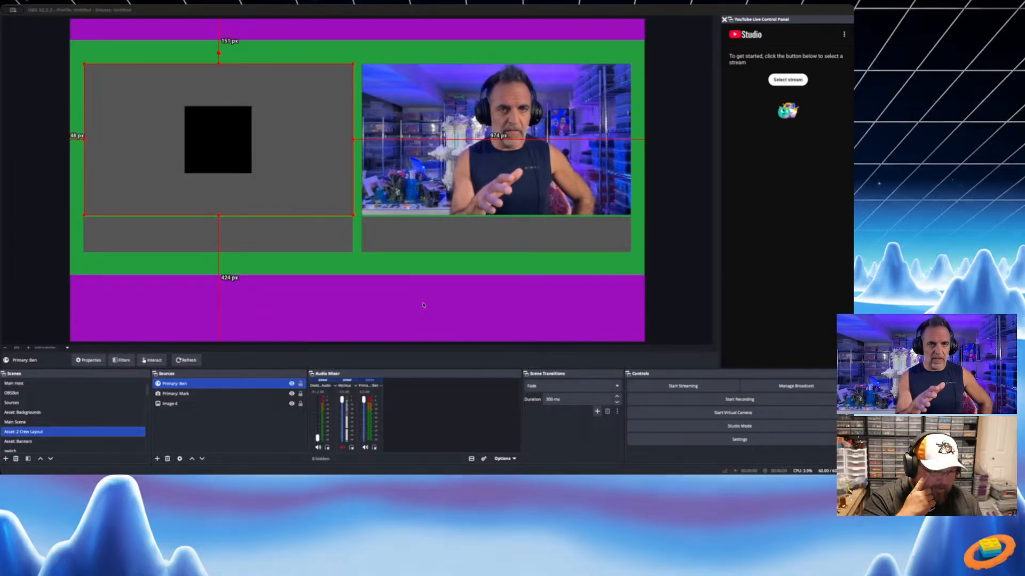
Paste the host's badge image centred over the second placeholder's black square and stack it directly beneath the host camera
click(219, 393)
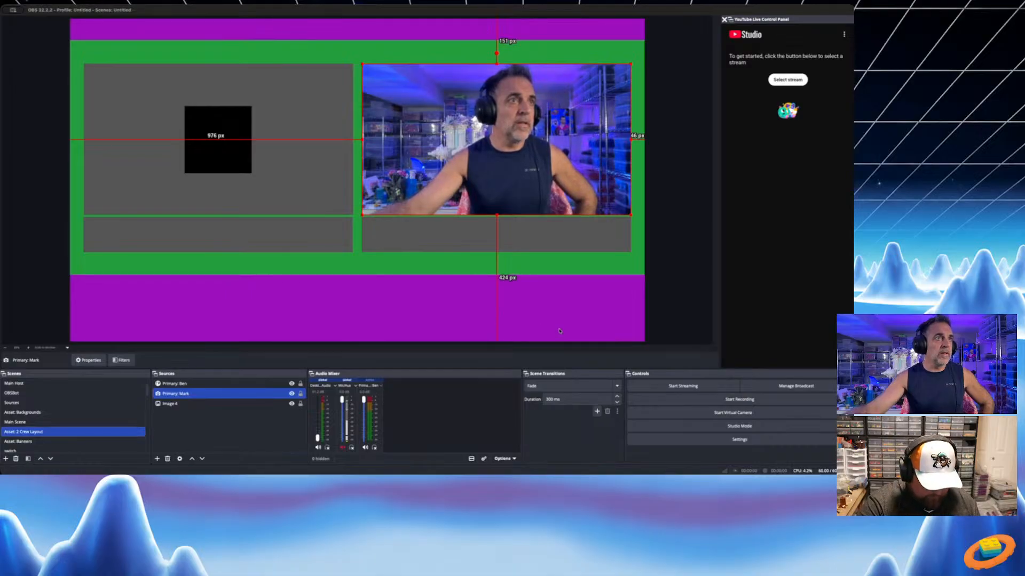
key(ctrl+v)
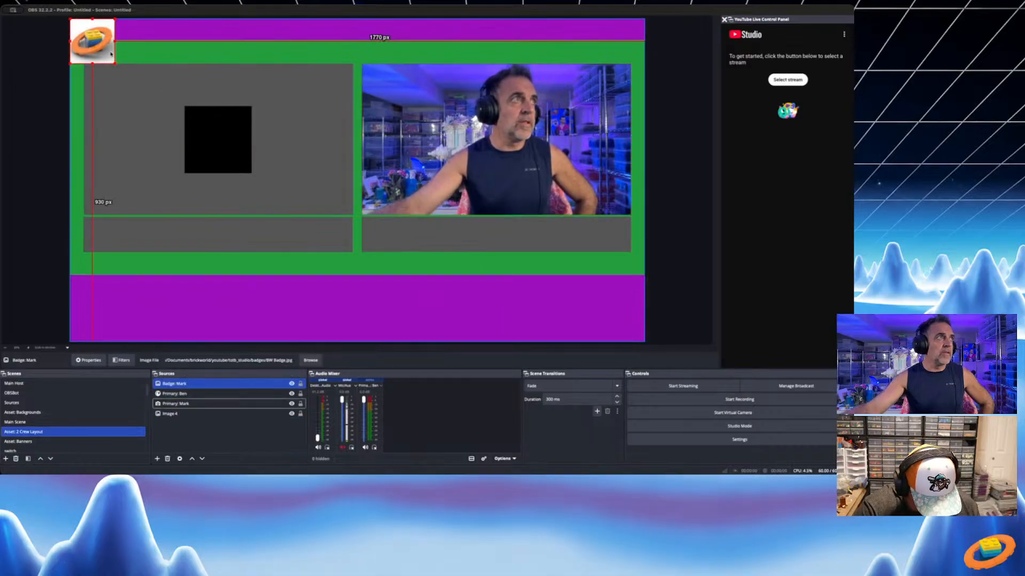
drag(103, 51, 503, 146)
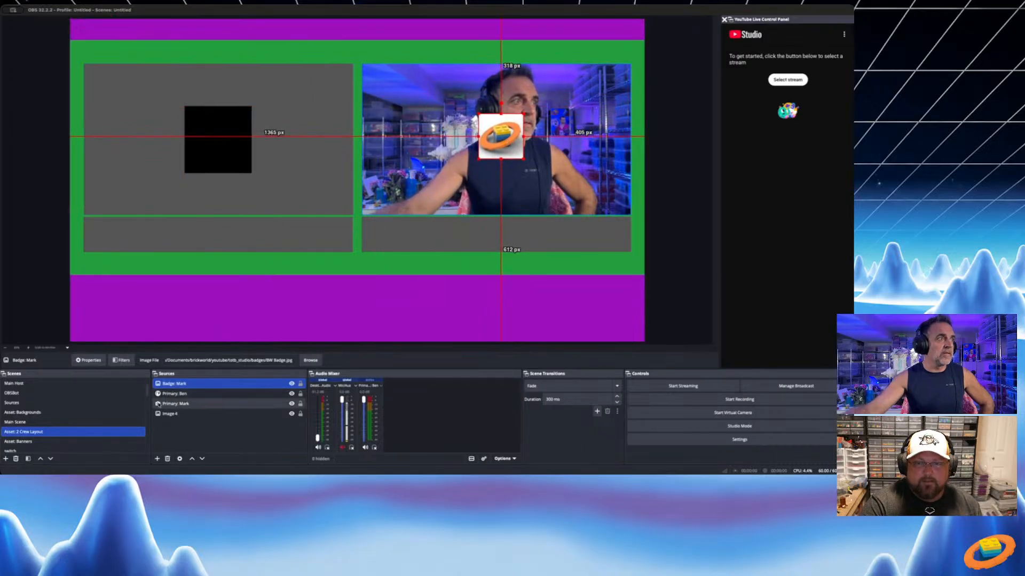
click(291, 404)
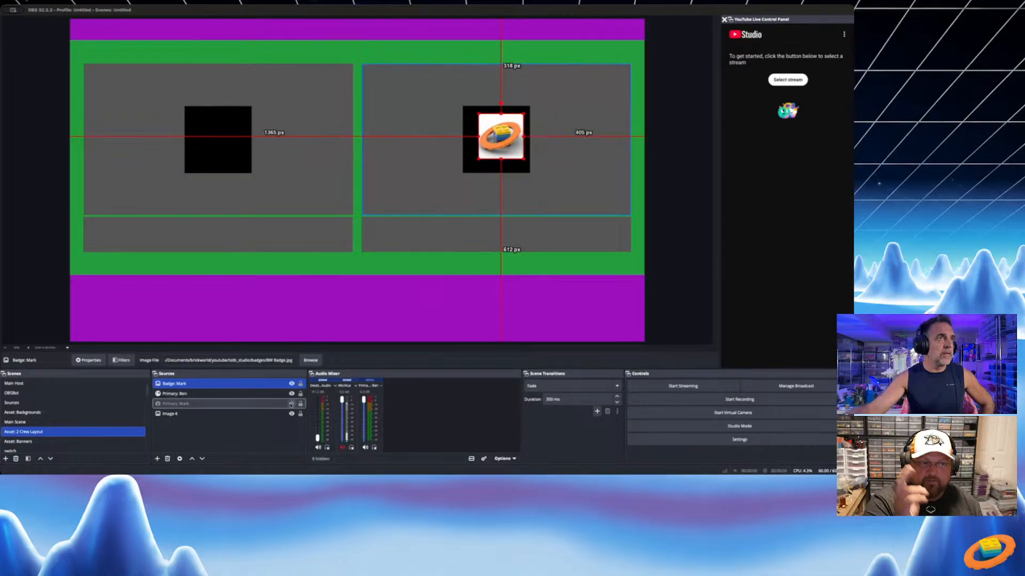
drag(499, 130, 494, 131)
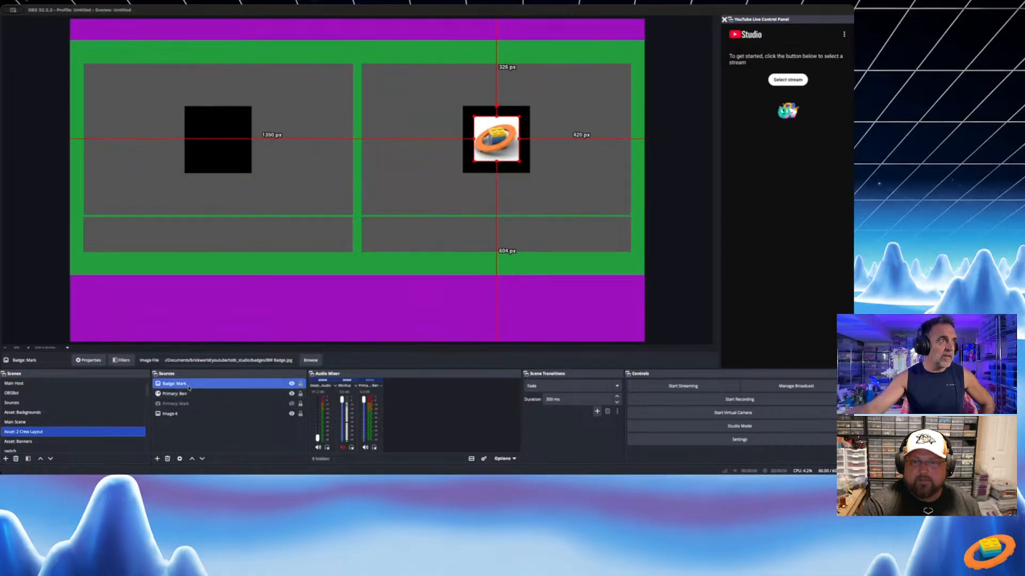
drag(191, 386, 191, 407)
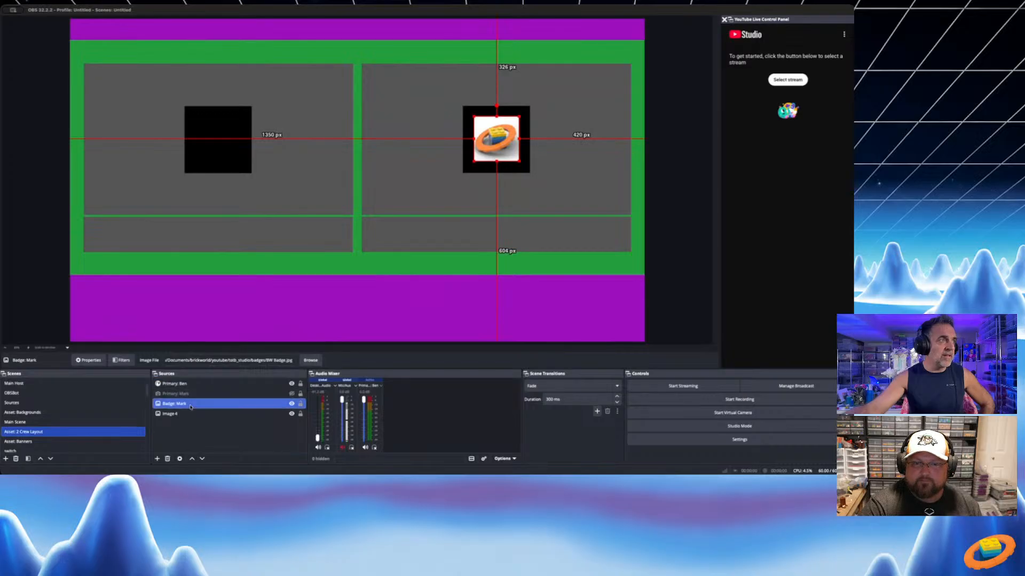
click(292, 394)
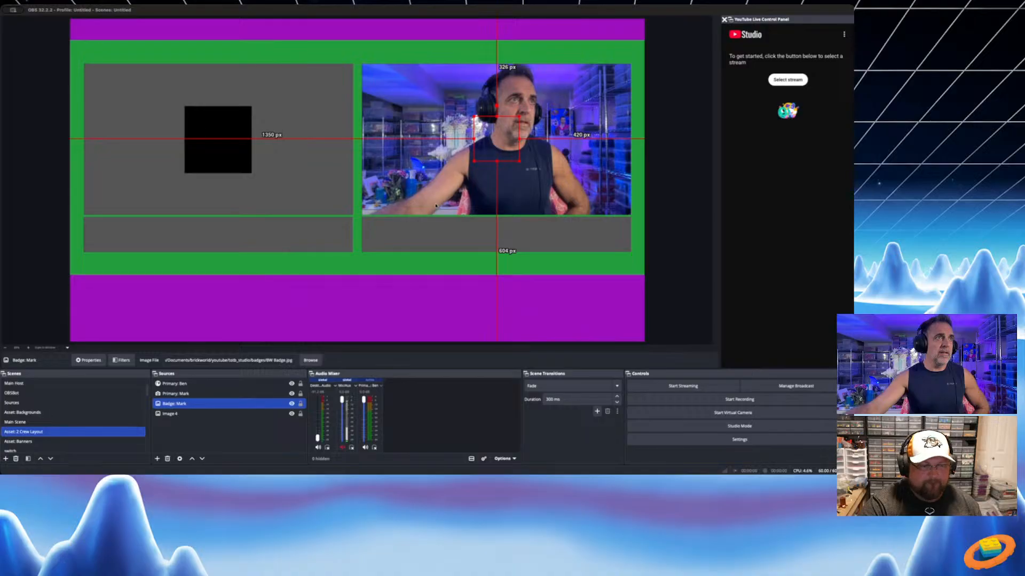
Paste the host's name text and shrink it to fit at the start of the second placeholder's name bar
key(ctrl+v)
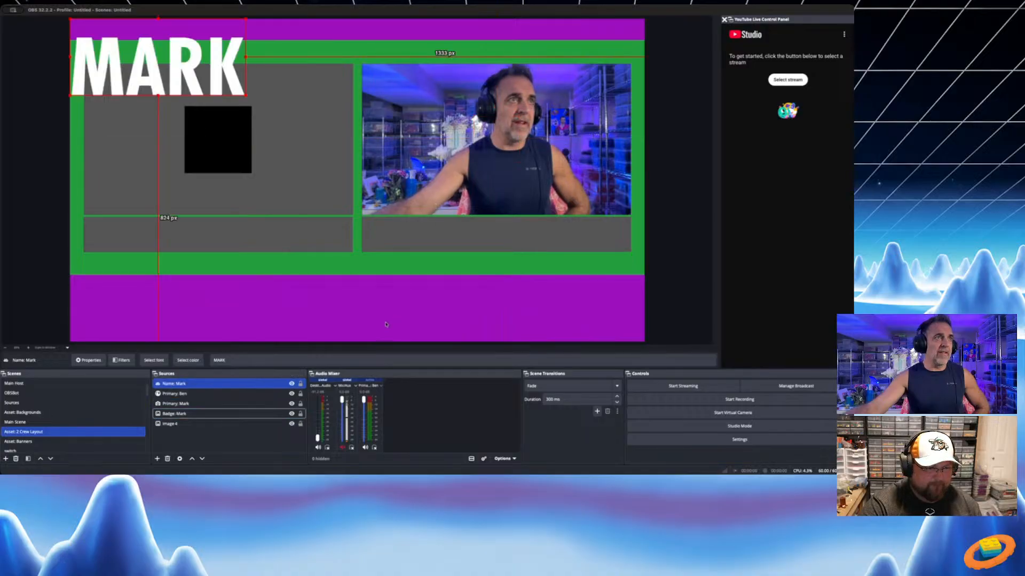
drag(191, 78, 537, 244)
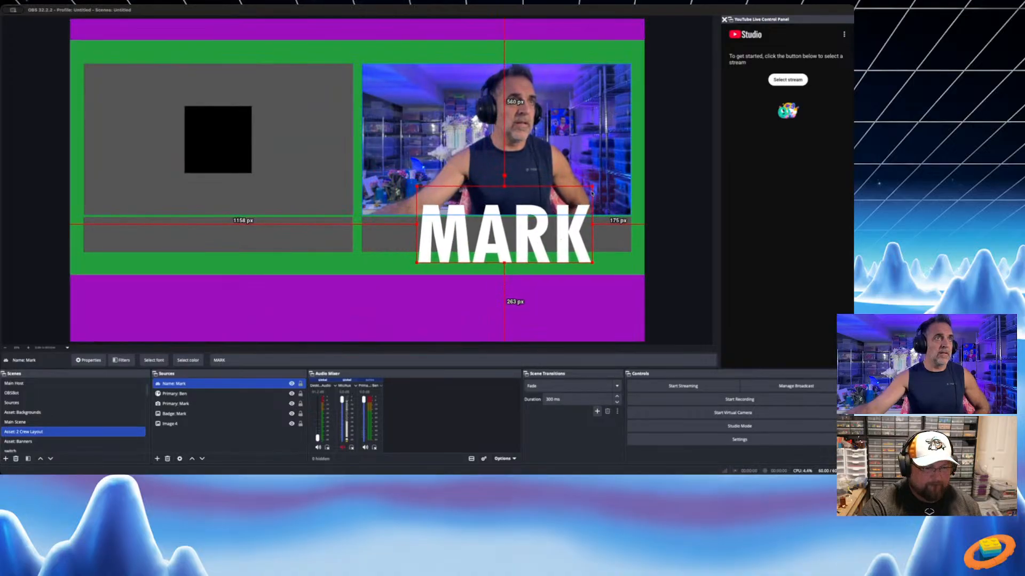
drag(592, 187, 430, 237)
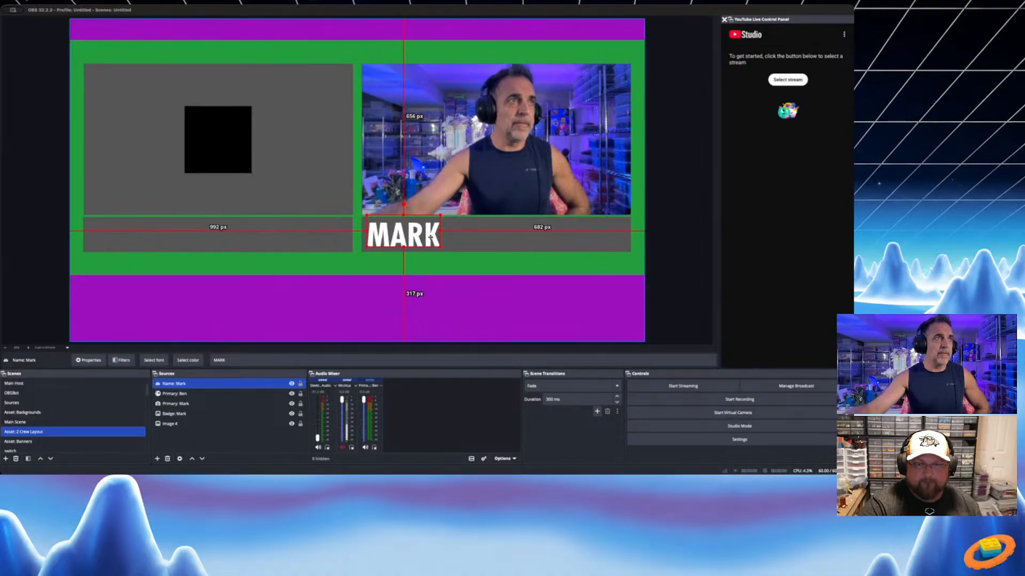
click(514, 250)
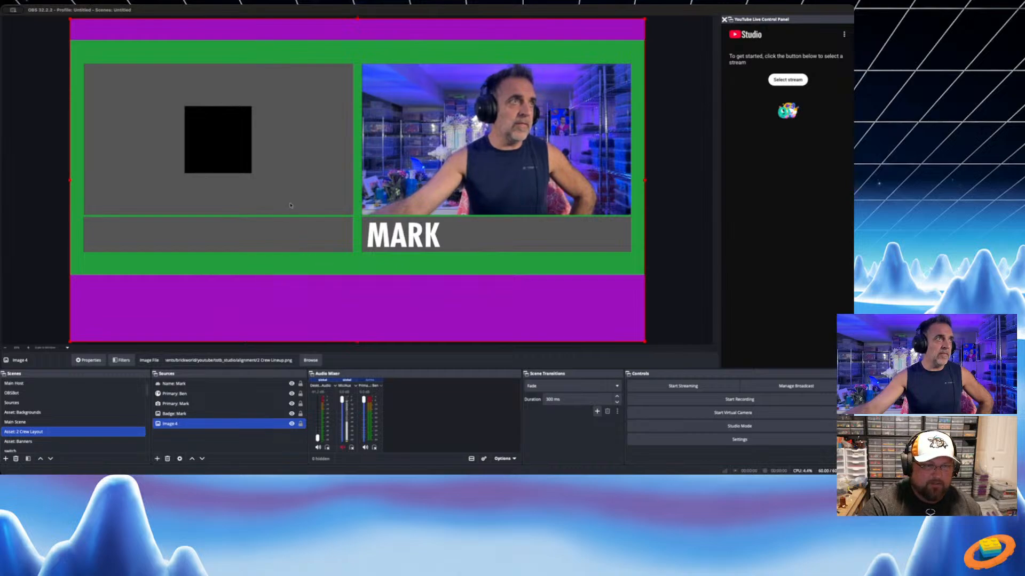
Add an image source using name_01.png and rename it to Nameplate followed by the host's name
click(471, 175)
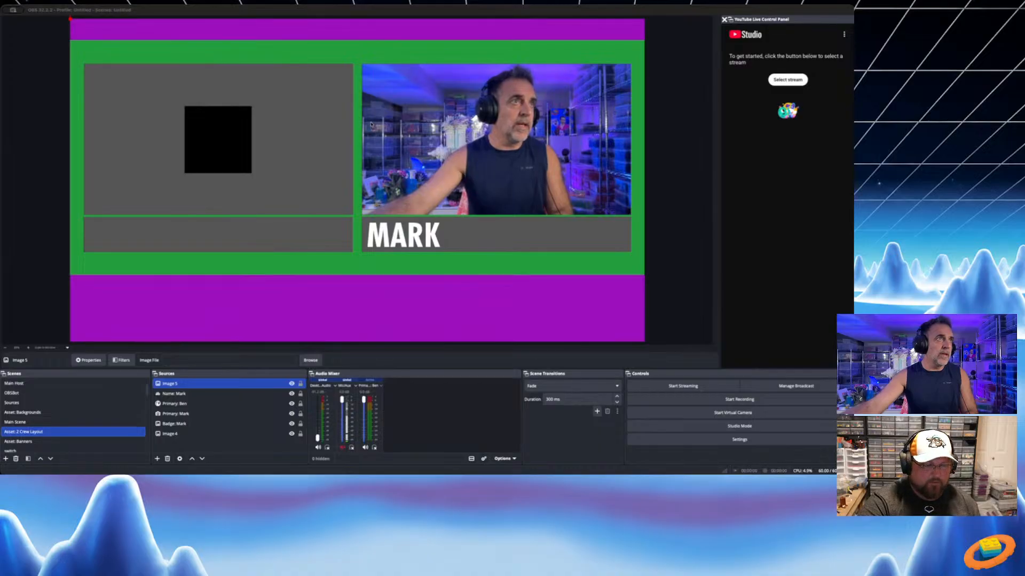
click(557, 227)
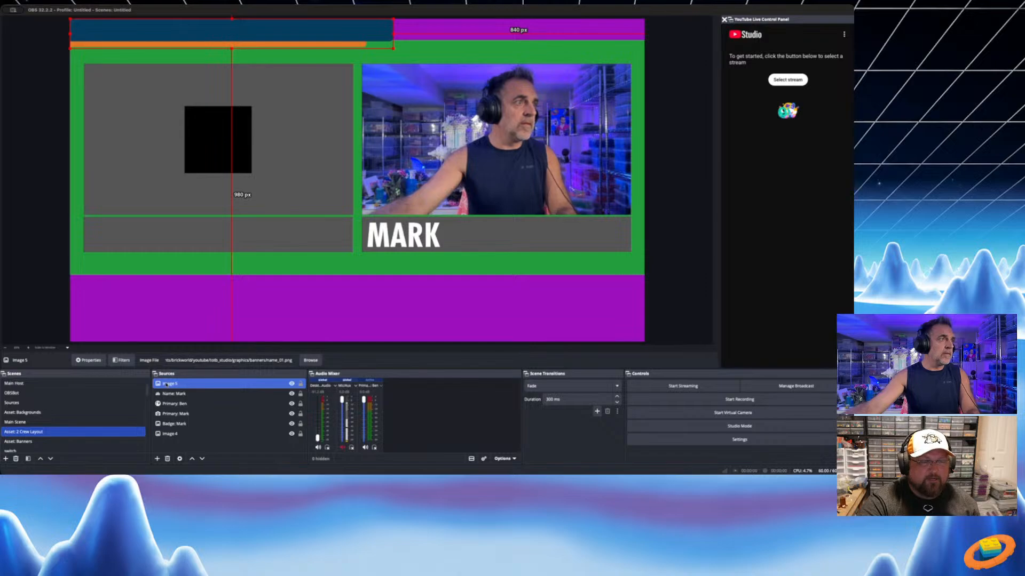
right_click(166, 384)
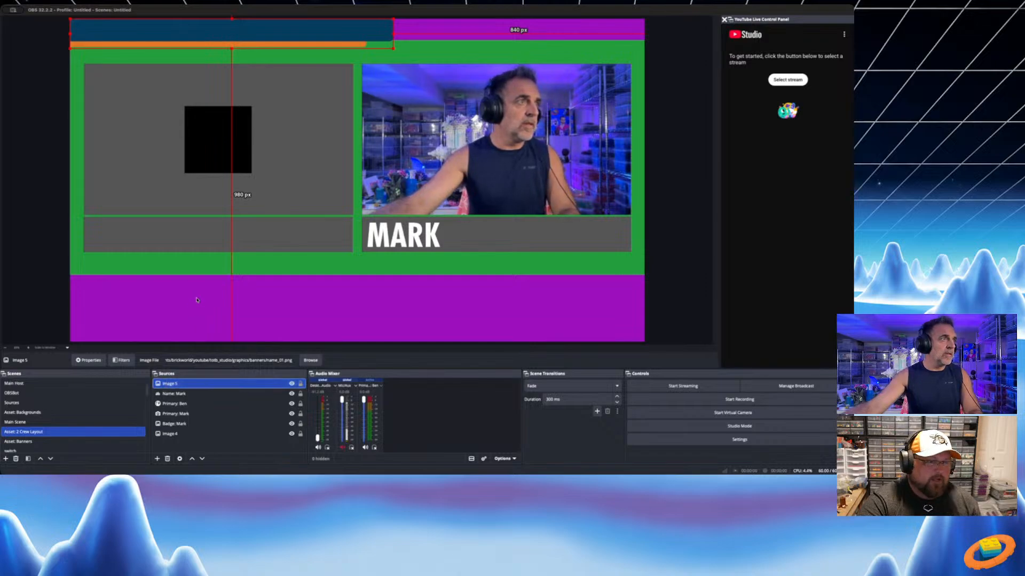
click(208, 358)
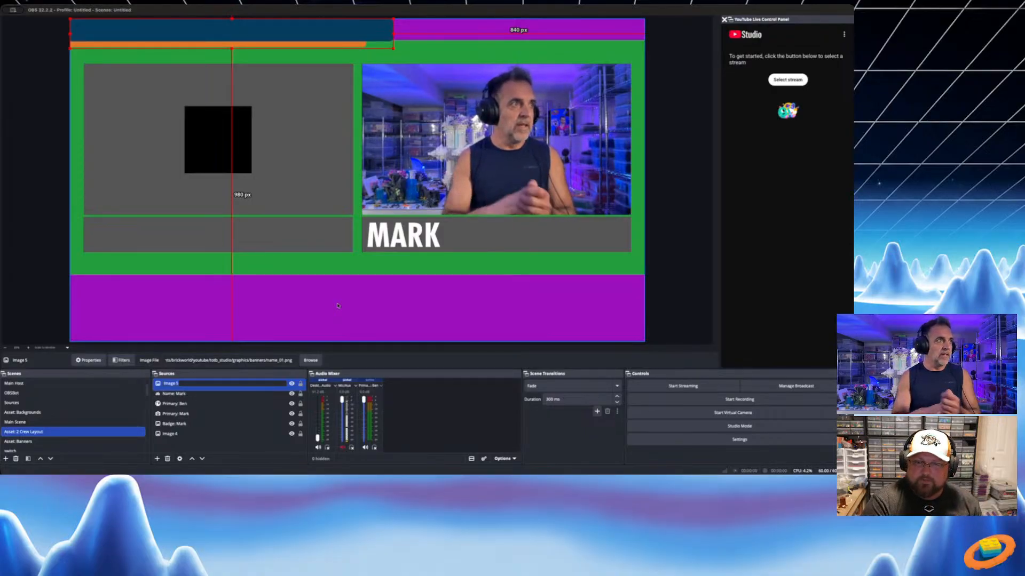
text(b)
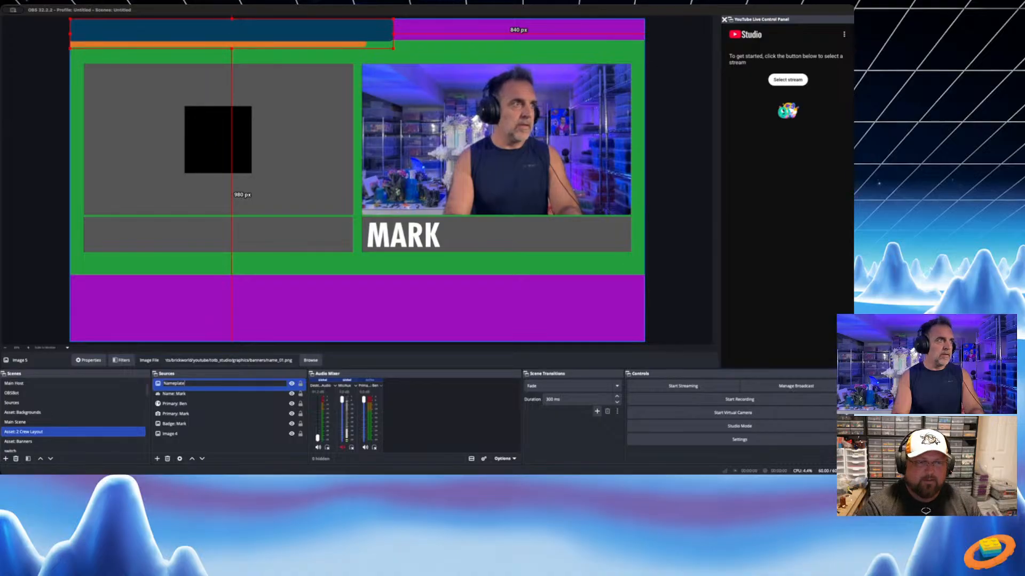
text(rk)
key(Return)
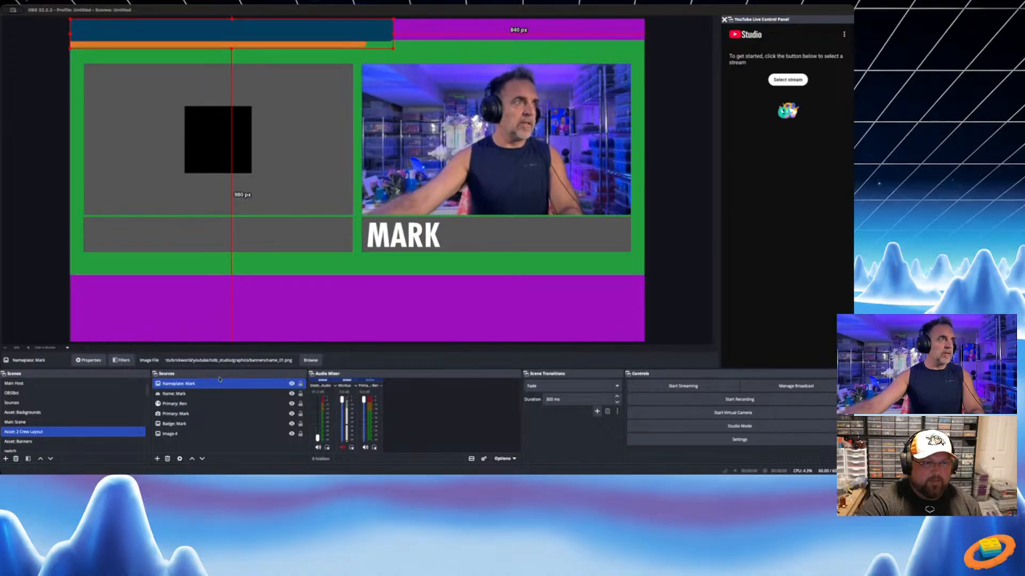
Stack the nameplate between the host's name text and camera, and delete the co-host's primary source
drag(218, 398, 209, 382)
click(208, 404)
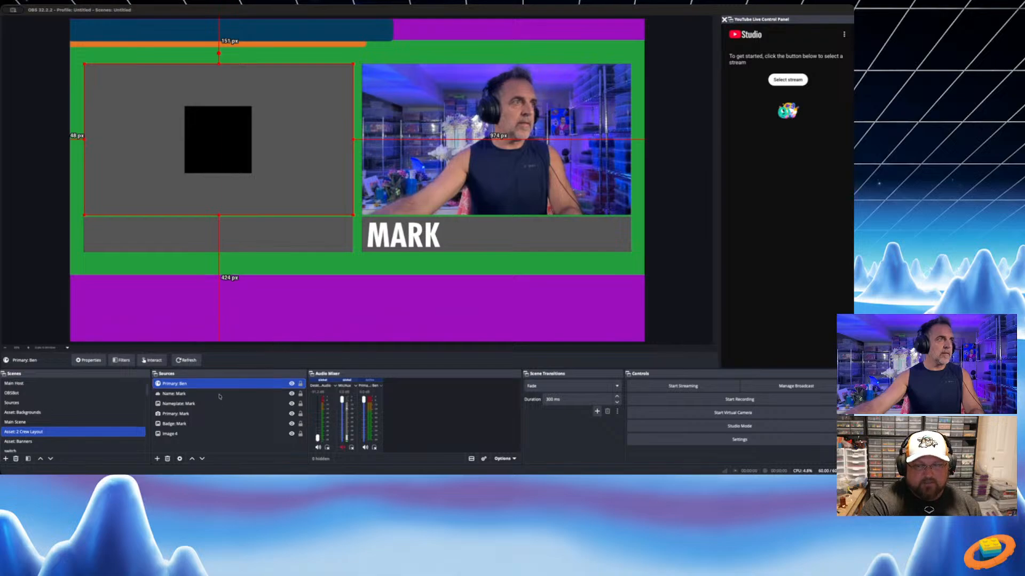
key(Delete)
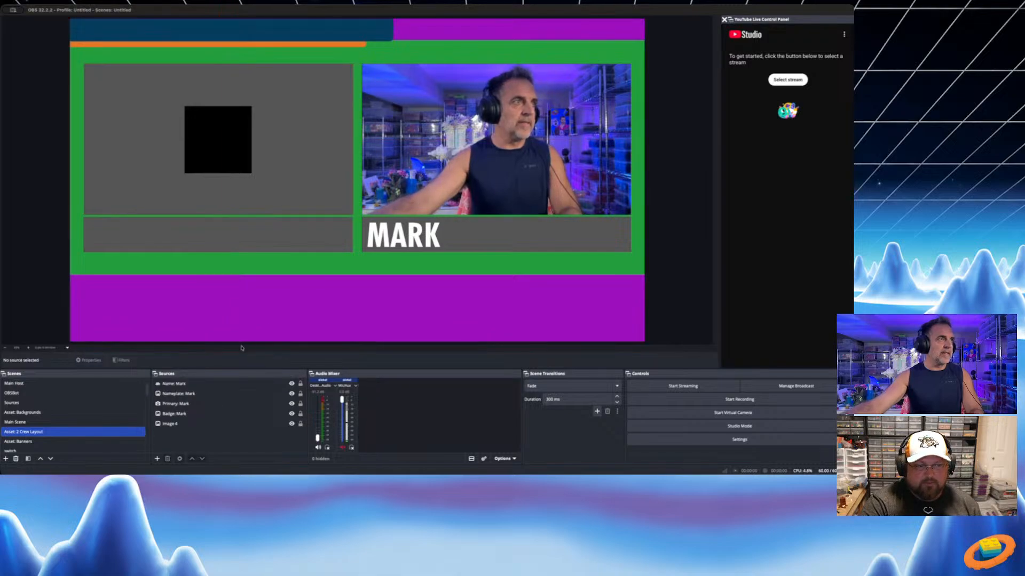
Shorten the nameplate source's name to Nameplate
click(215, 393)
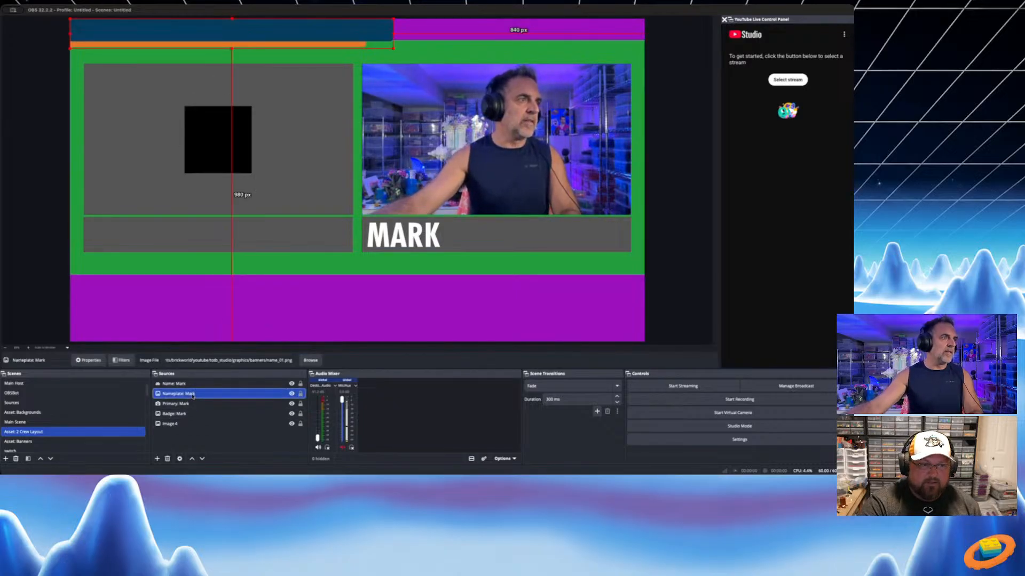
key(Return)
key(Right)
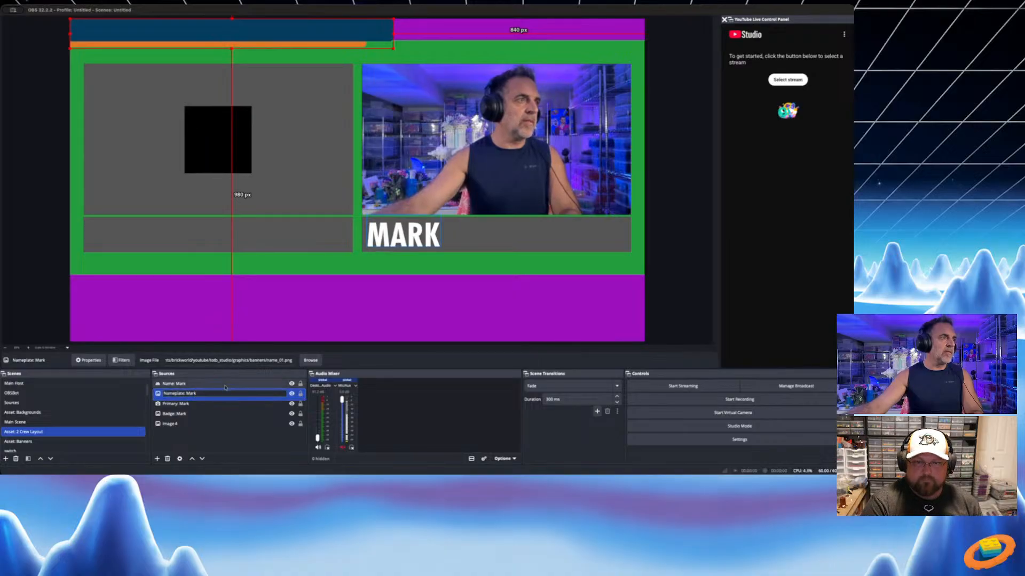
key(BackSpace)
key(BackSpace)
key(BackSpace)
key(BackSpace)
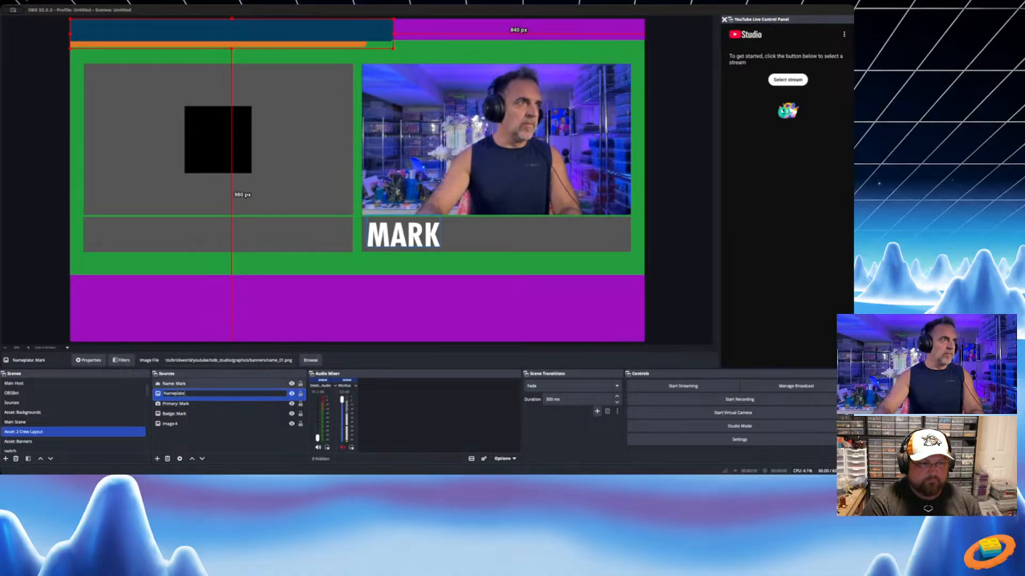
key(Return)
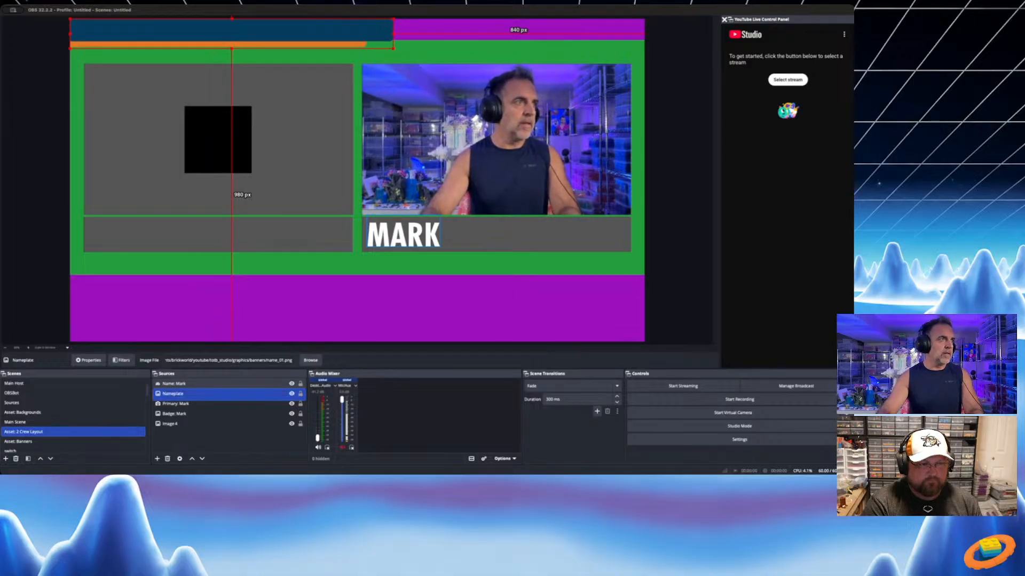
Fit the nameplate to the width of the second placeholder's name bar and shrink the host's name text to sit inside its blue area
drag(216, 24, 522, 215)
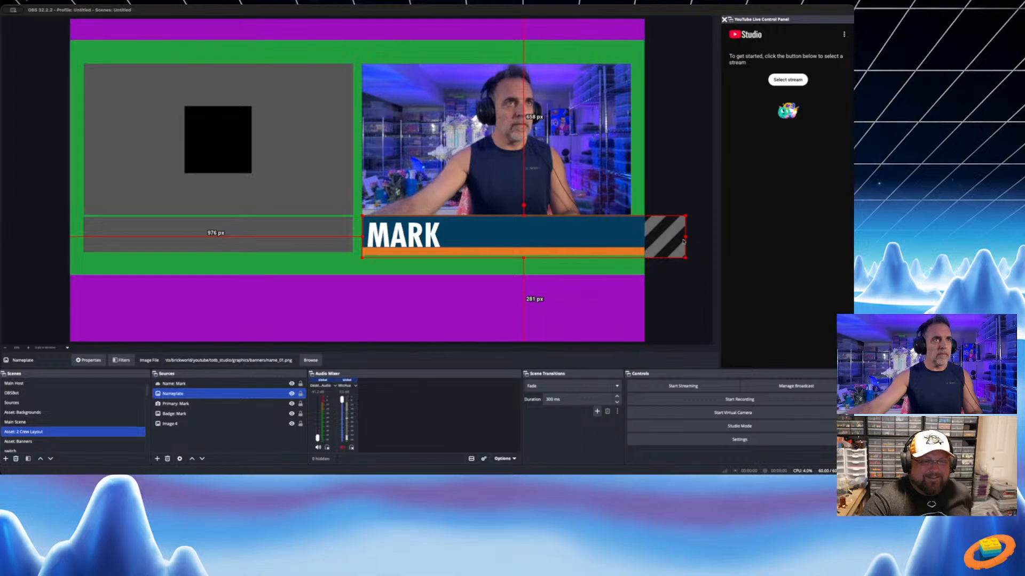
drag(685, 238, 631, 236)
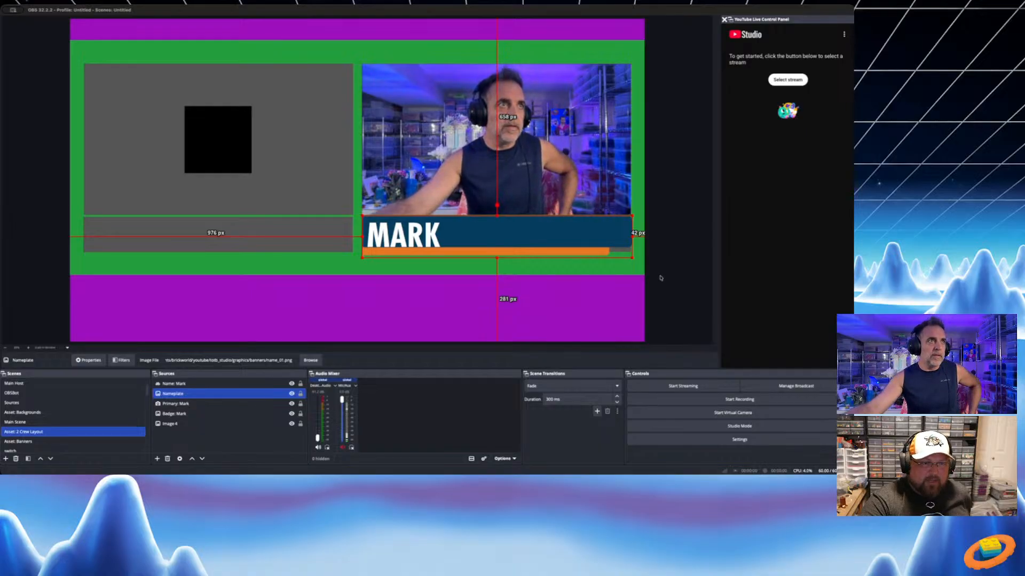
click(412, 239)
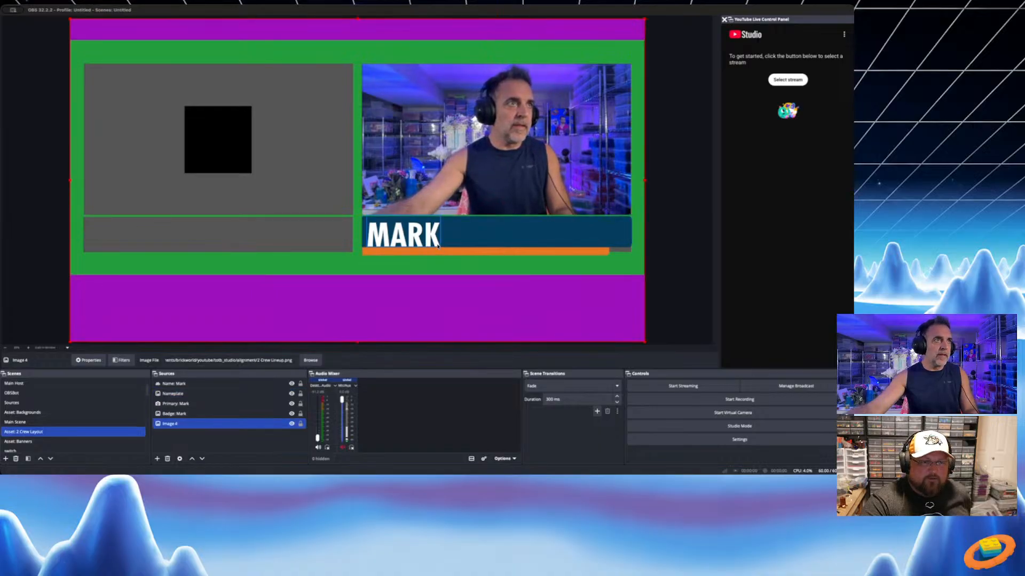
click(437, 246)
drag(441, 246, 431, 242)
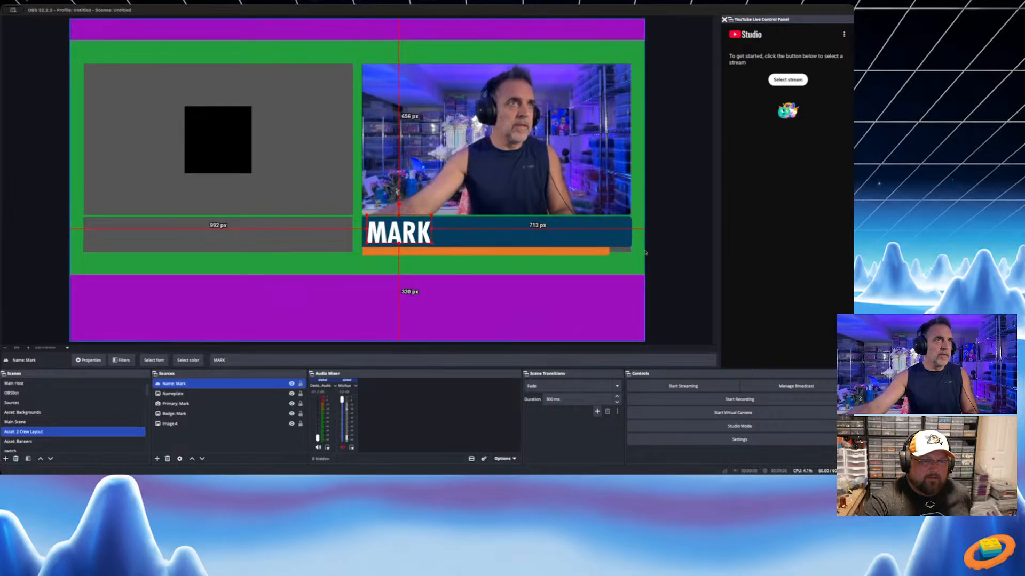
click(671, 249)
click(592, 245)
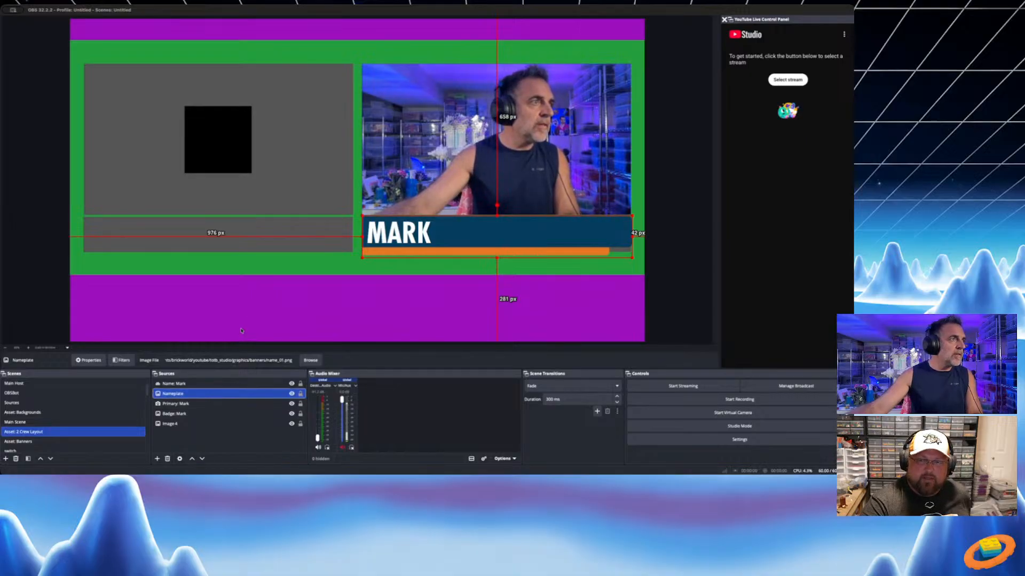
key(ctrl+v)
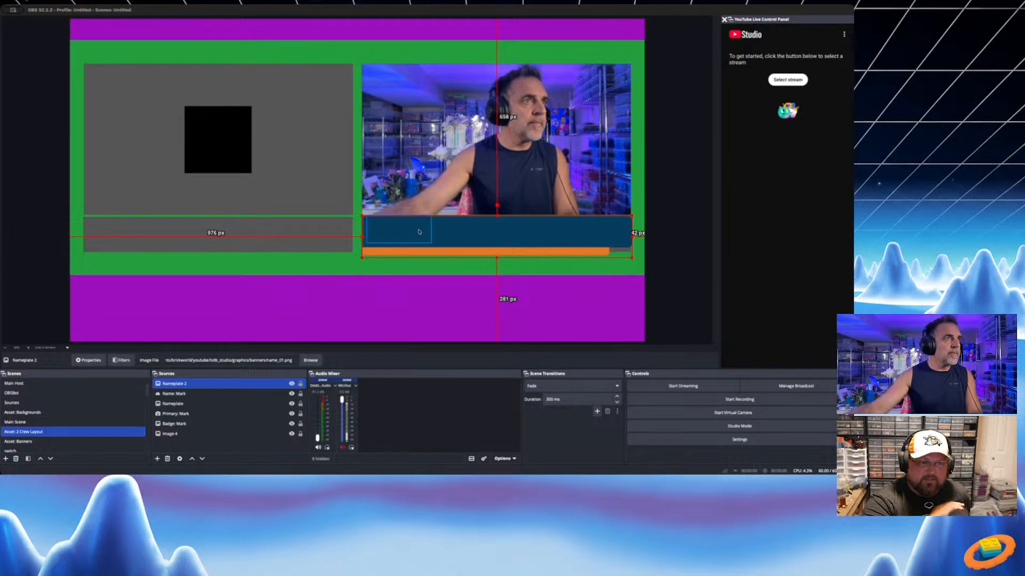
drag(578, 243, 300, 241)
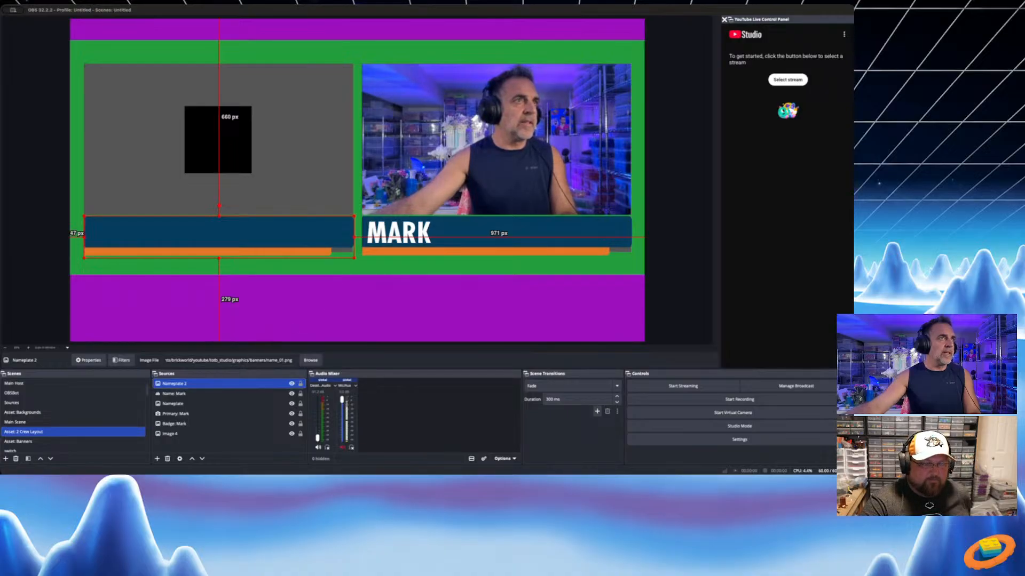
key(Delete)
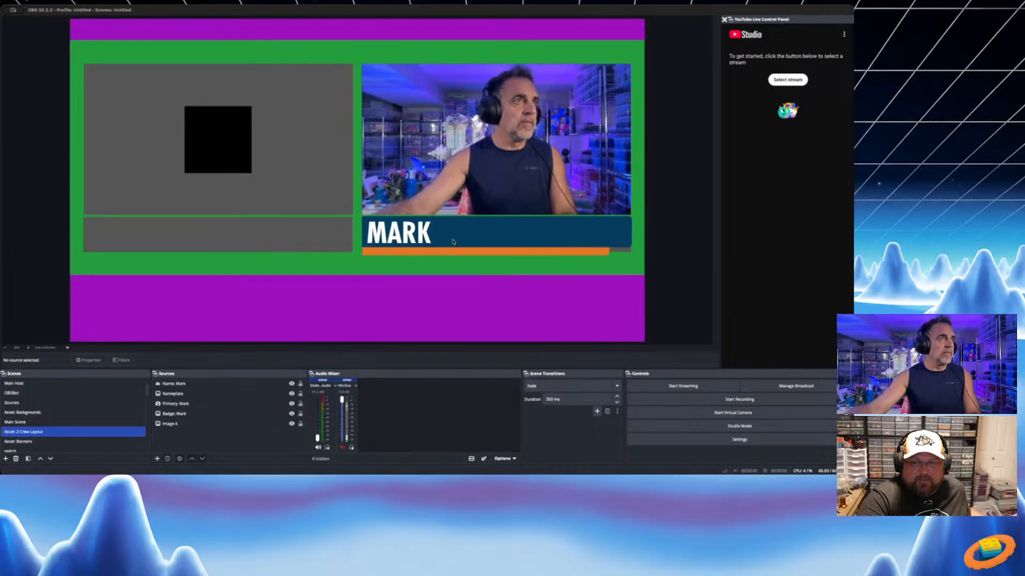
Paste a reference copy of the nameplate above the host's name text and align it over the first placeholder's name bar
click(216, 383)
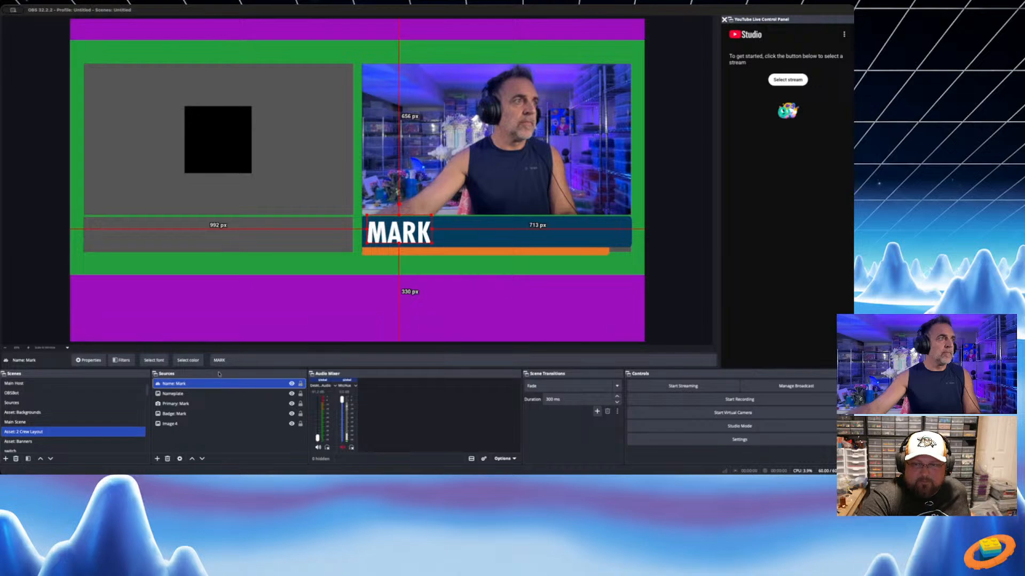
key(ctrl+v)
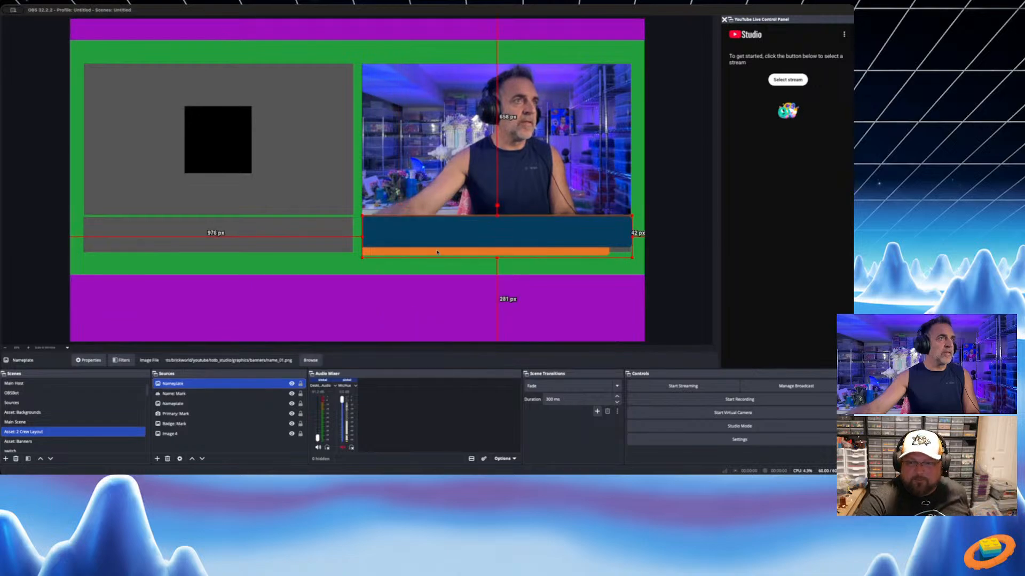
drag(442, 239, 163, 237)
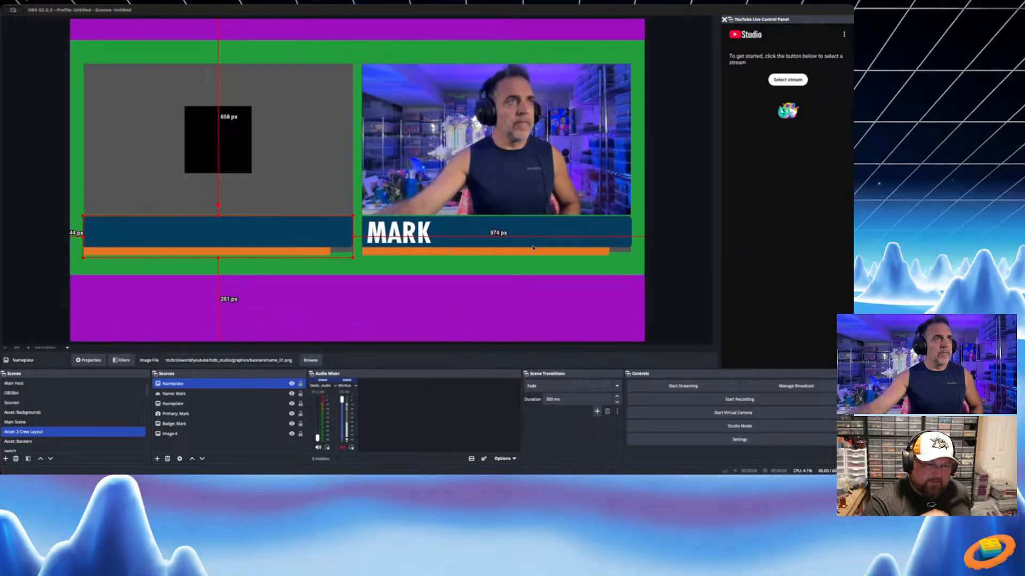
click(566, 247)
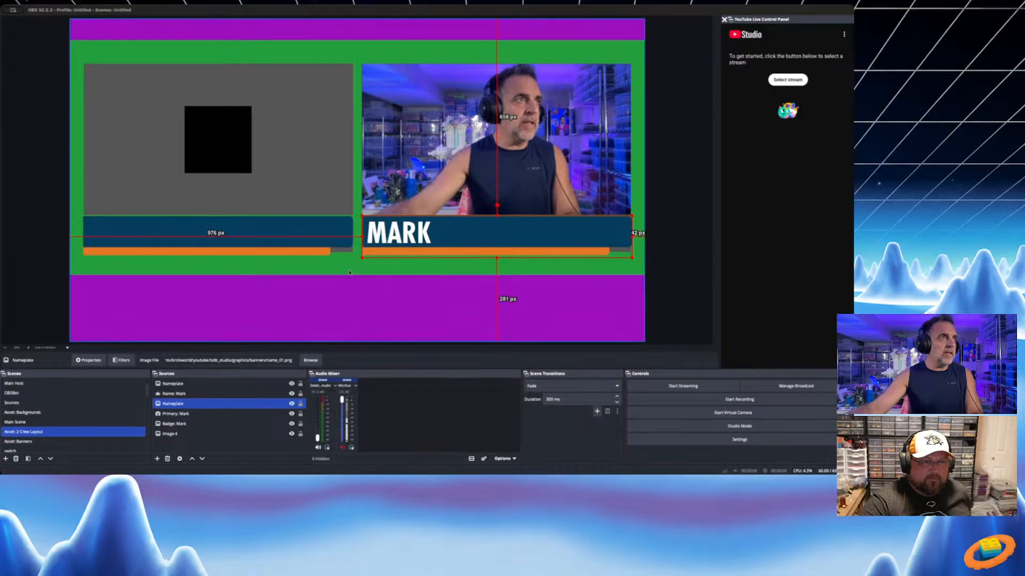
click(328, 246)
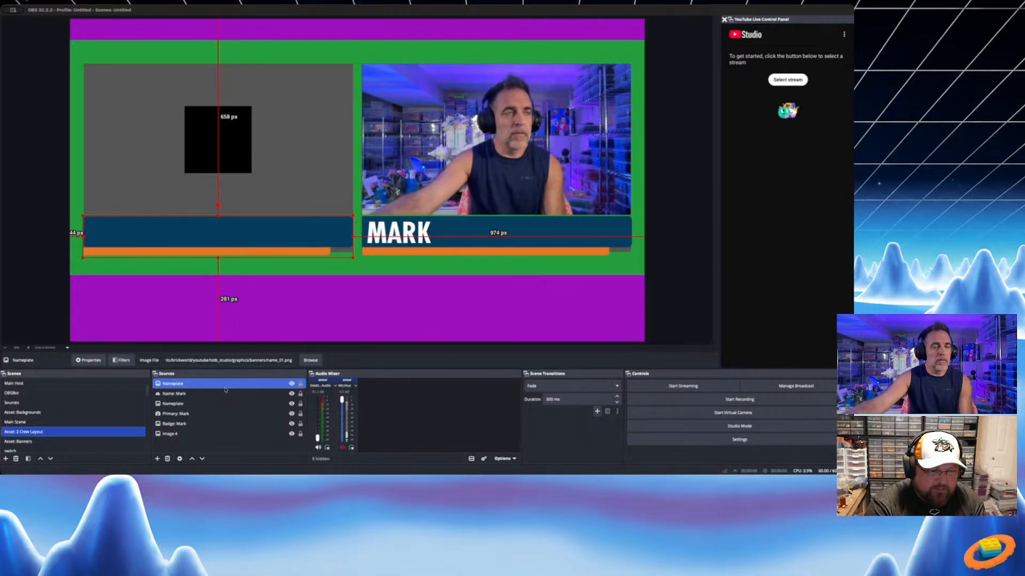
Create a new scene named Asset: Crew 2 Name
click(6, 459)
text(Asset: Crew 2)
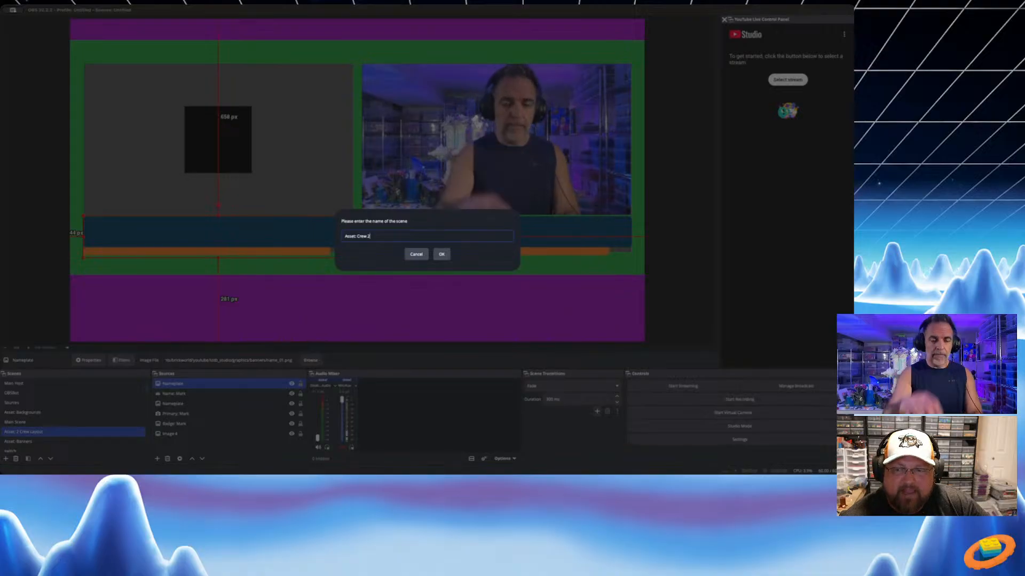
text(Name)
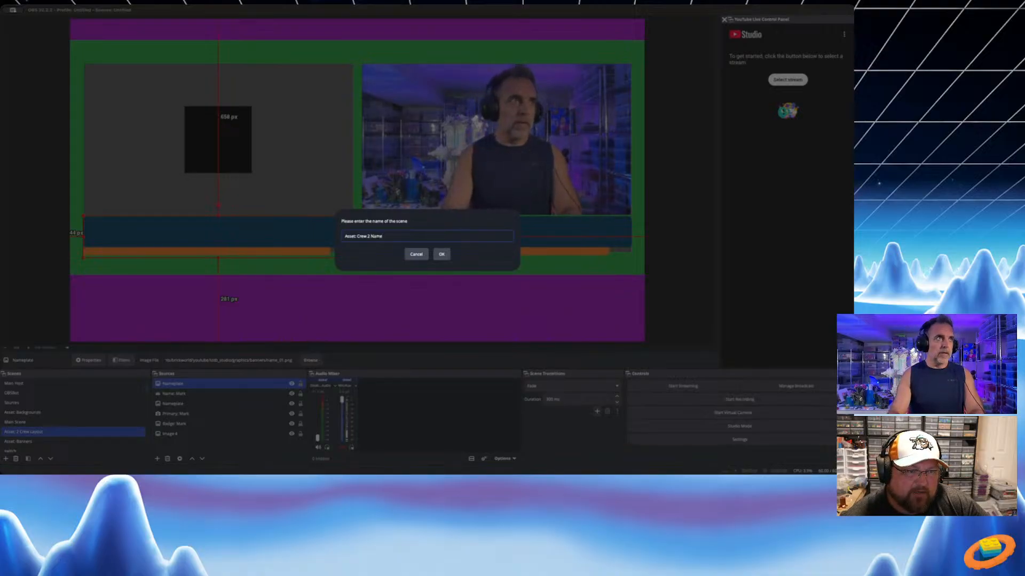
key(Return)
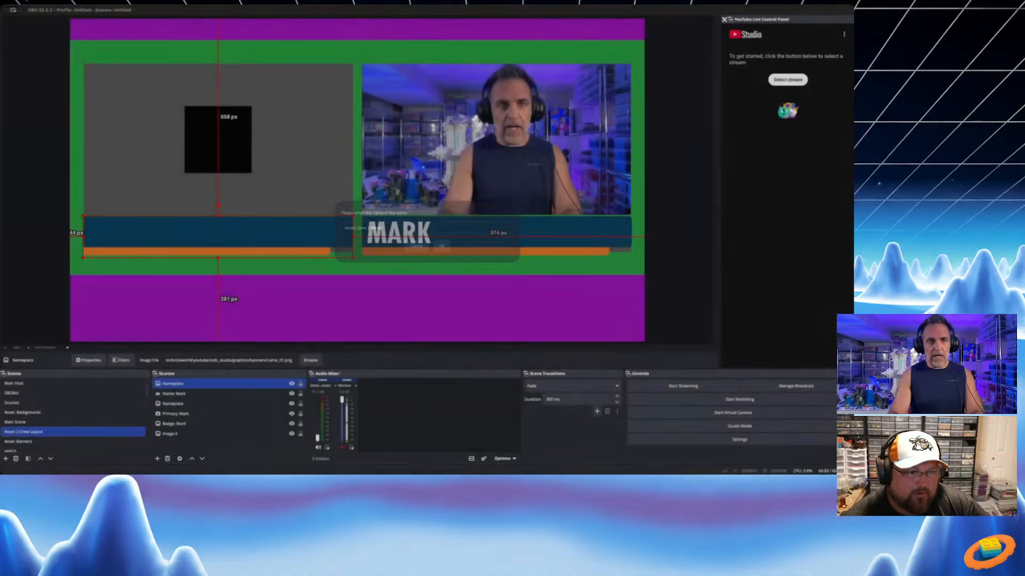
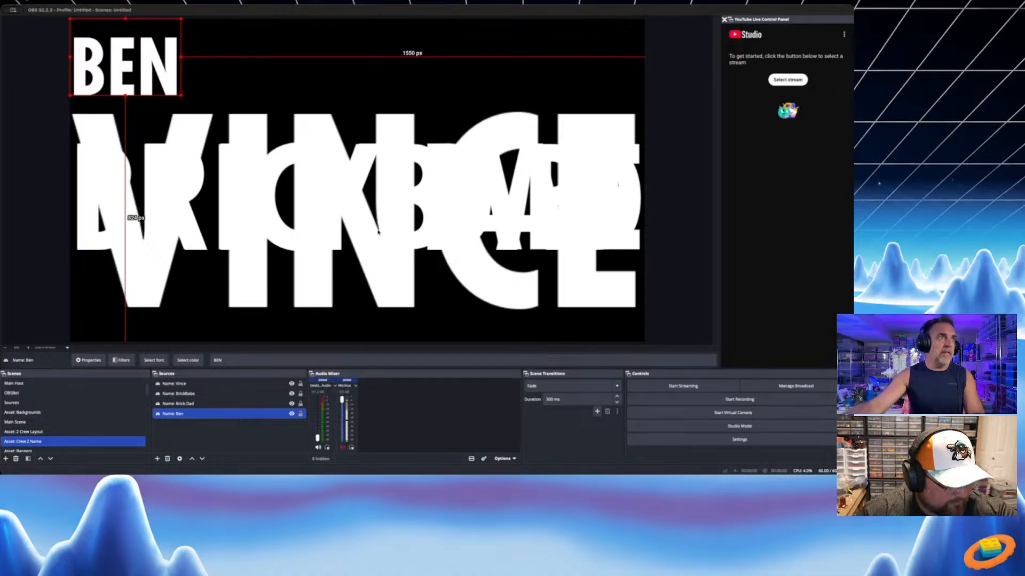
Set the lowest name text's bounding box width to 1920 px and stretch the source to the full canvas
text(1920)
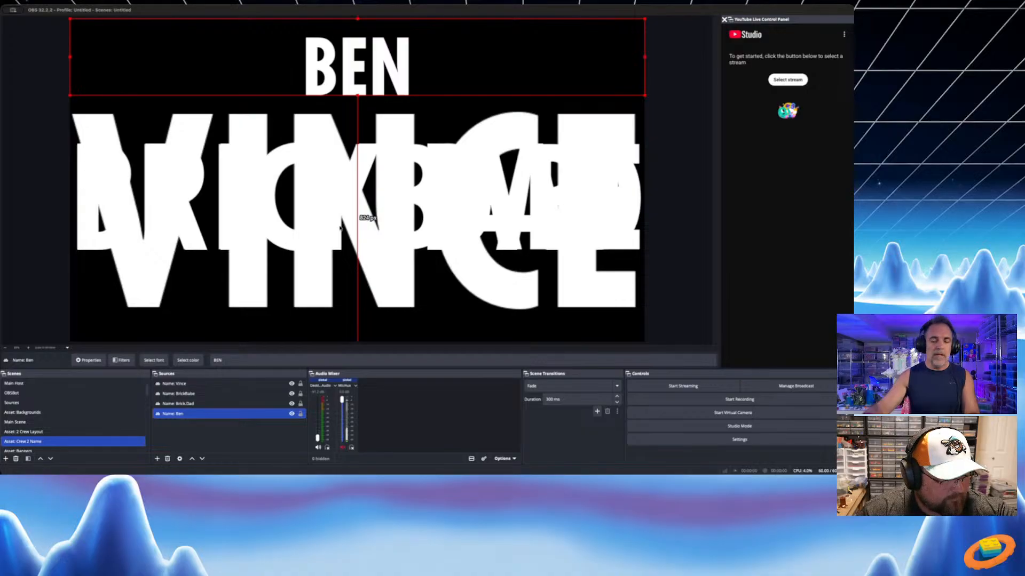
key(ctrl+s)
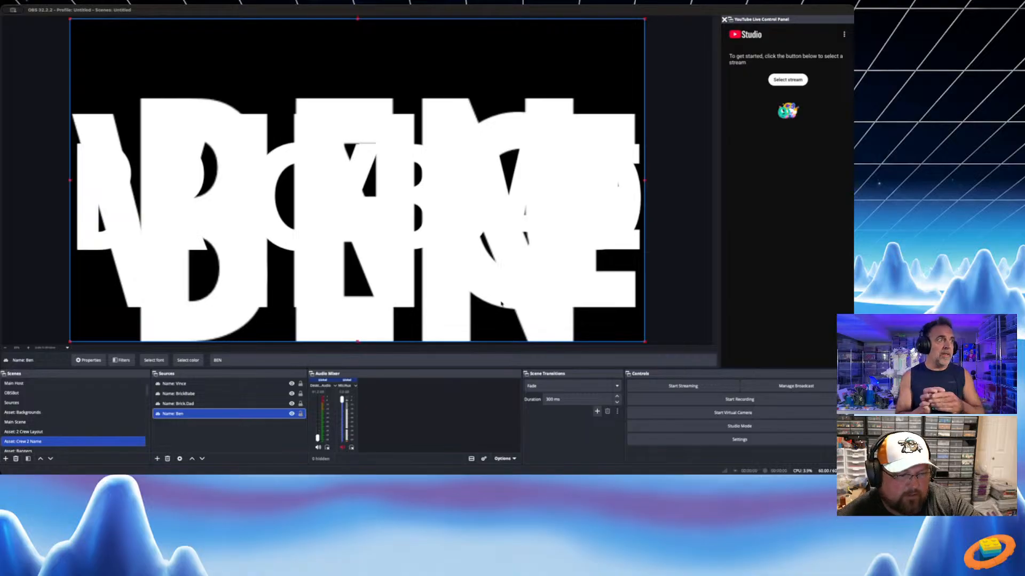
Compare the bounding boxes of the four name texts in the Asset: Crew 2 Name scene
click(265, 384)
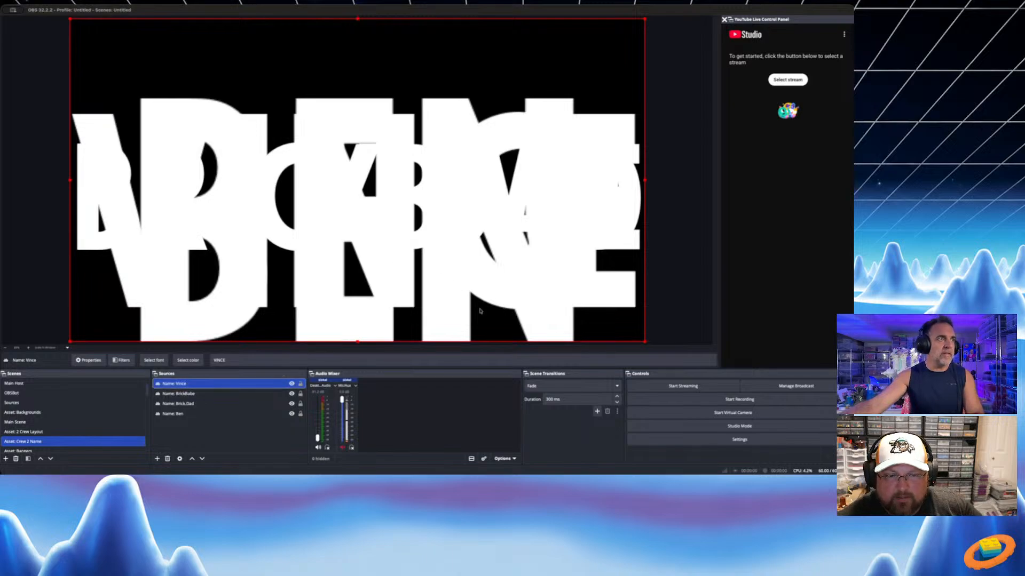
click(247, 395)
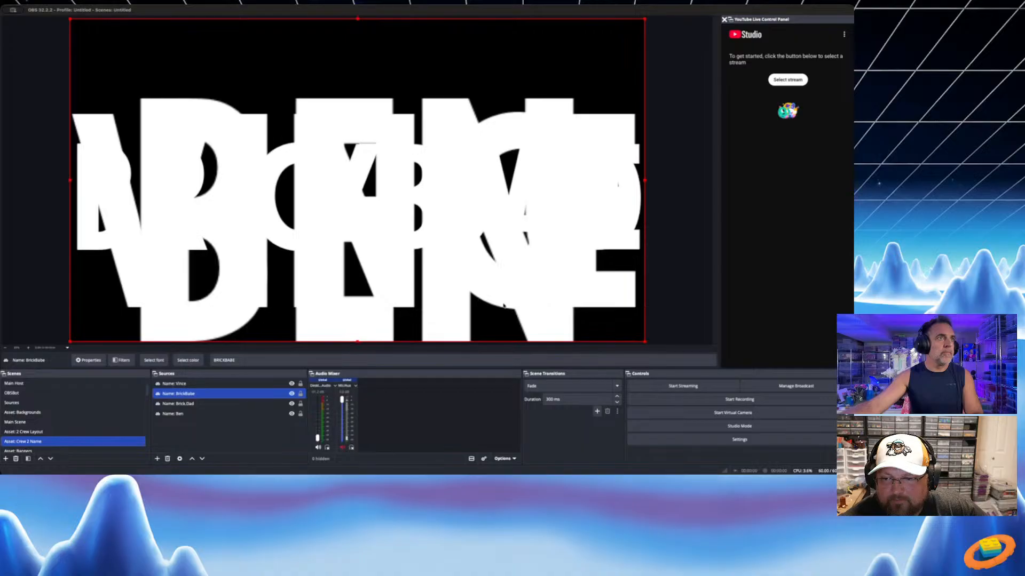
click(226, 385)
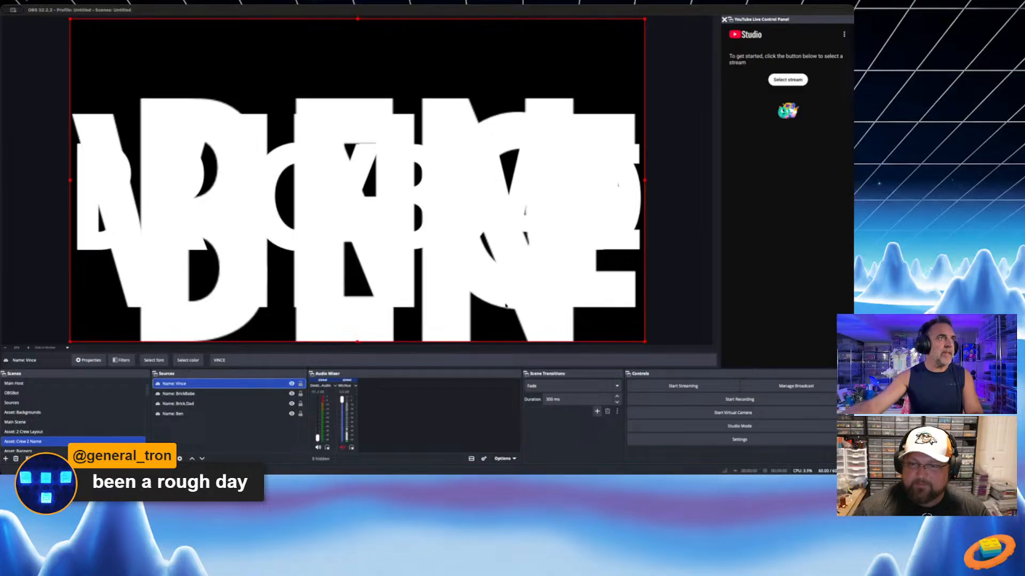
click(229, 404)
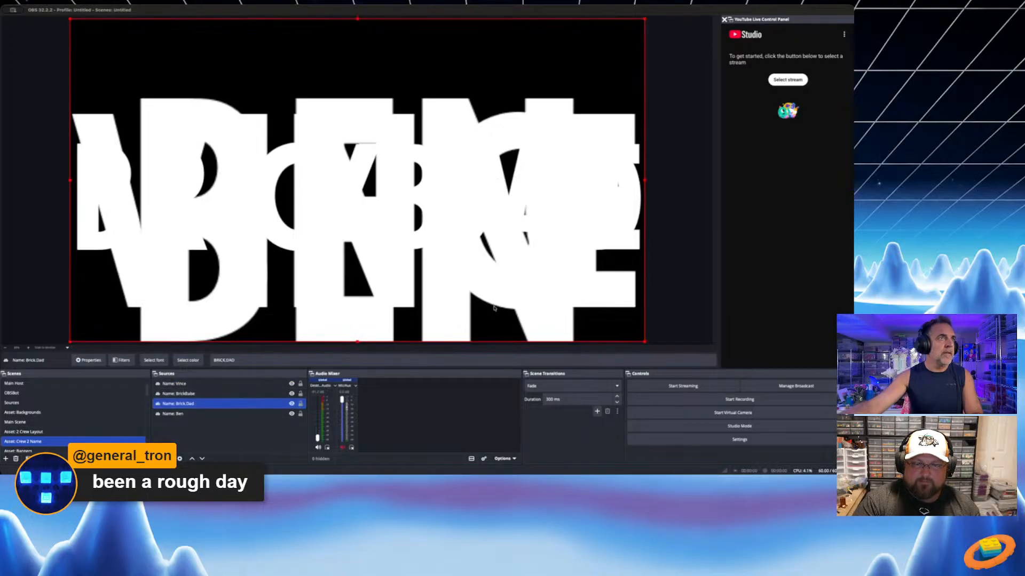
click(199, 416)
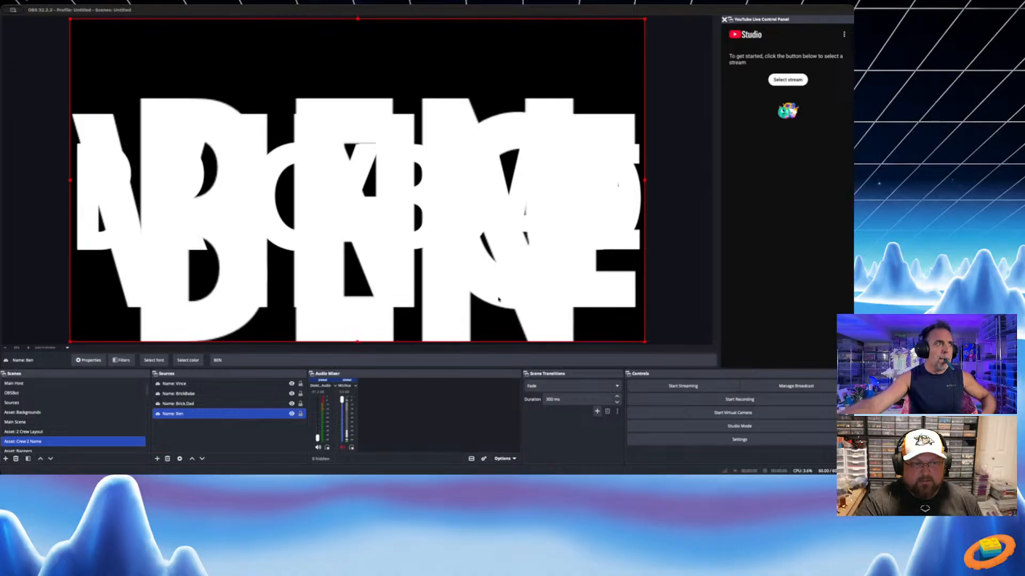
click(240, 383)
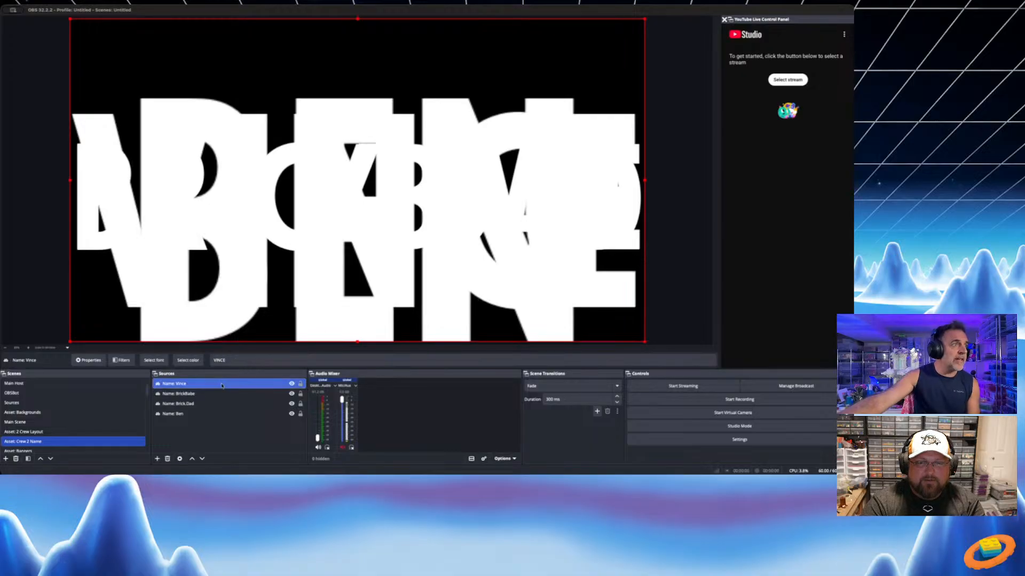
Try position 0, 0 for the lowest name text, move it back by hand and restore its full-canvas placement
click(216, 414)
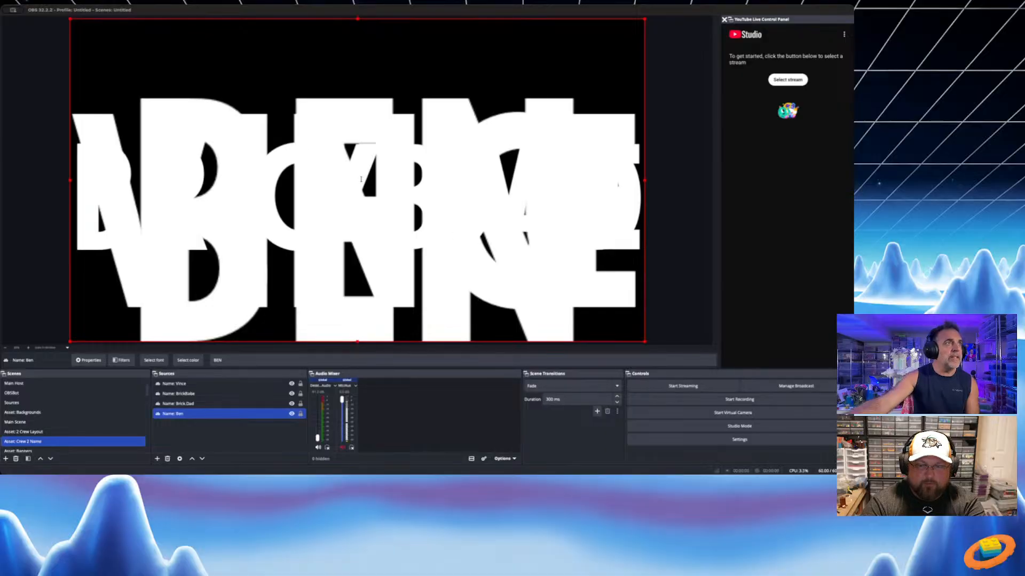
text(0)
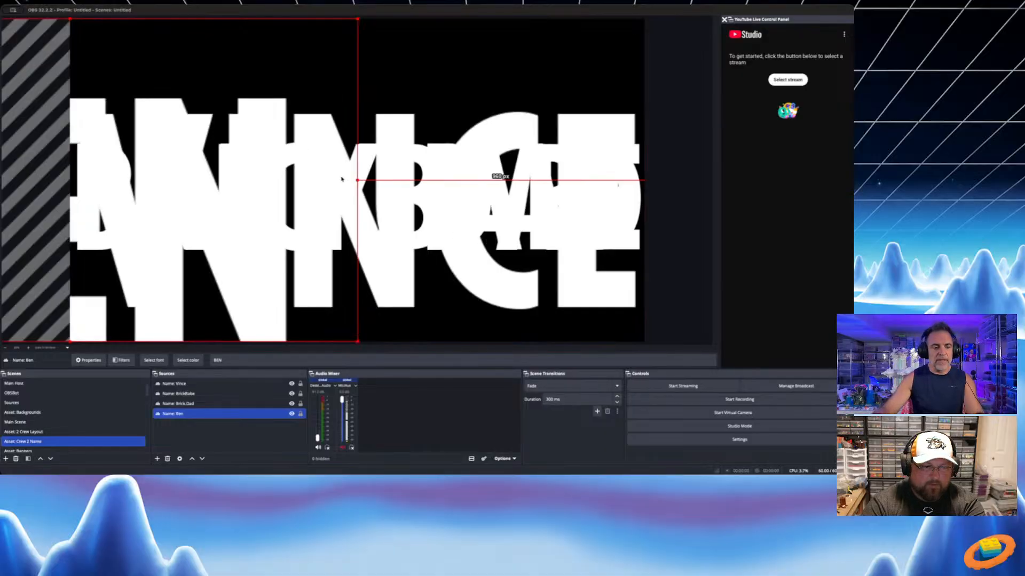
key(Tab)
text(0)
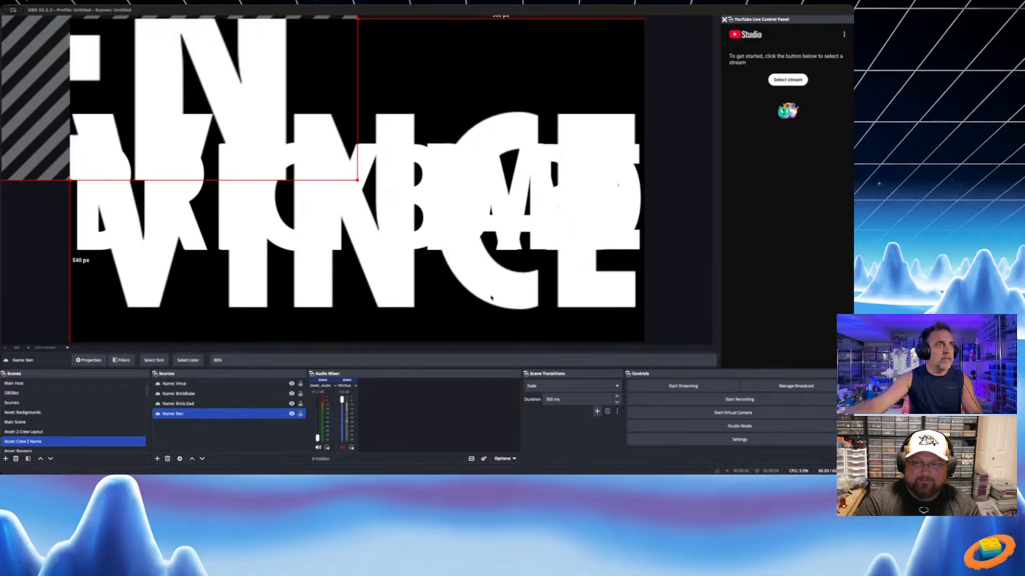
drag(268, 126, 551, 261)
drag(553, 268, 550, 267)
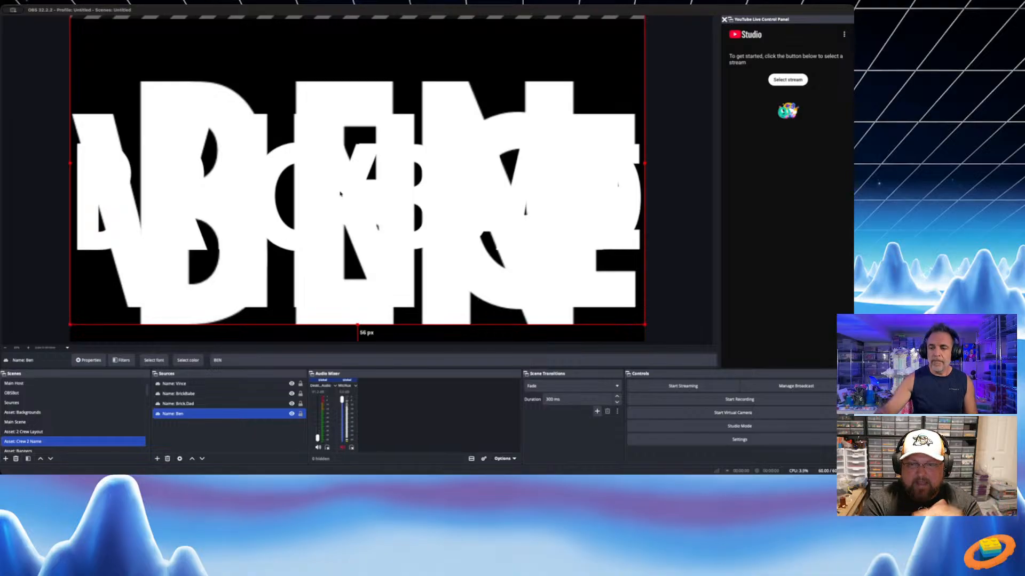
key(super+z)
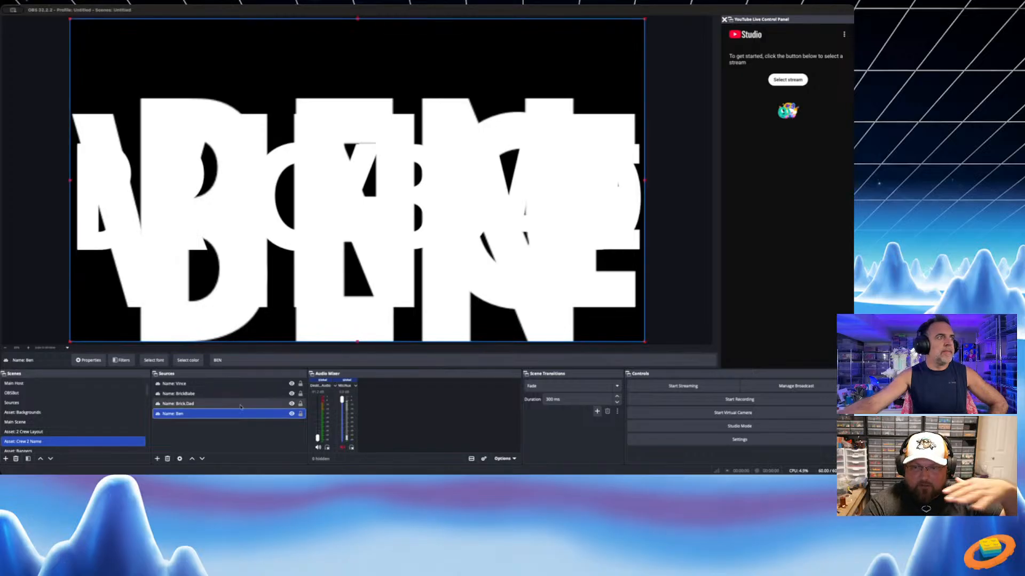
Hide all four name texts in the Asset: Crew 2 Name scene
click(291, 414)
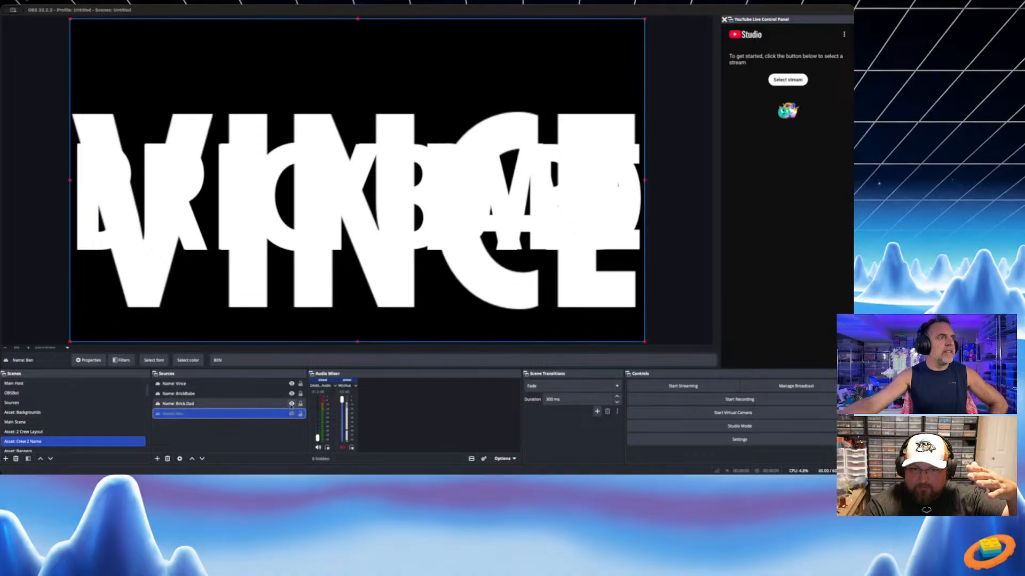
click(291, 404)
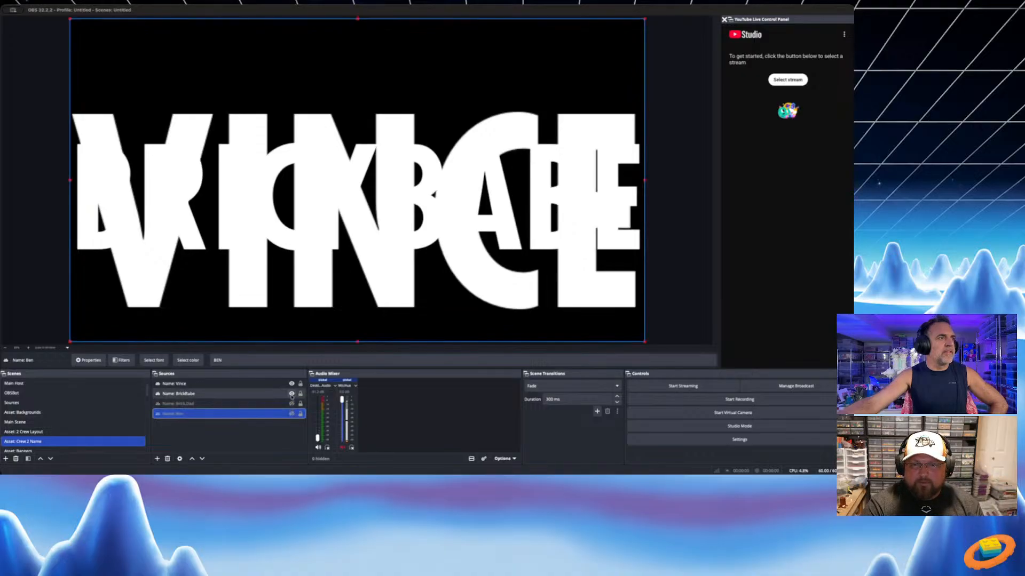
click(292, 395)
click(291, 384)
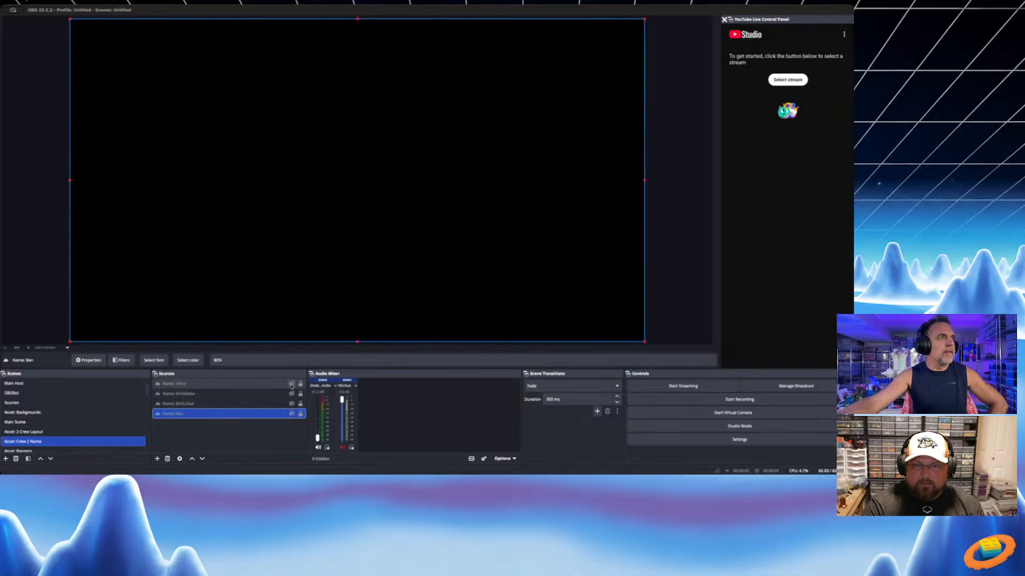
Preview the other name texts one at a time, hiding each again, and leave only the lowest name text shown
click(291, 393)
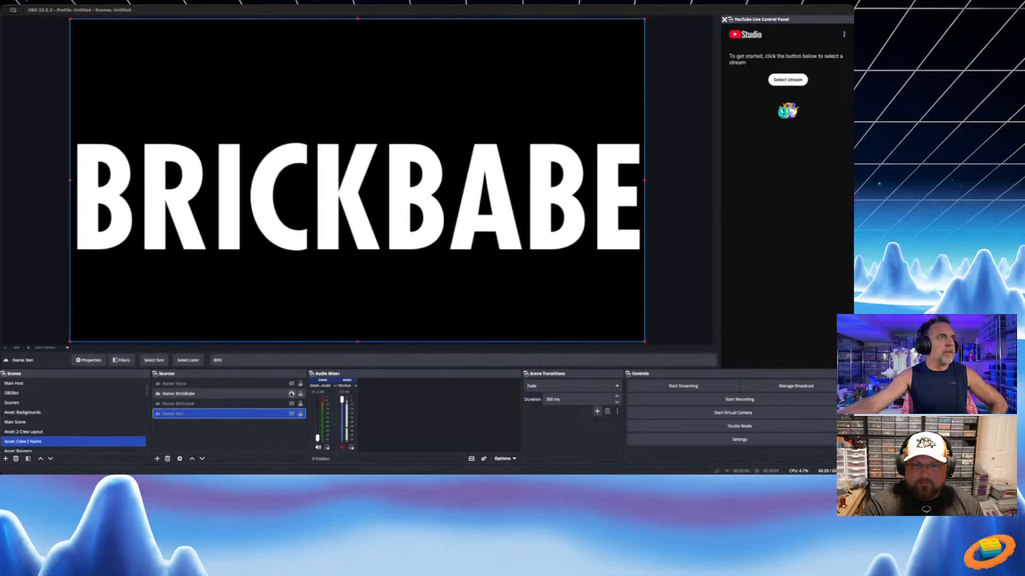
click(292, 393)
click(291, 404)
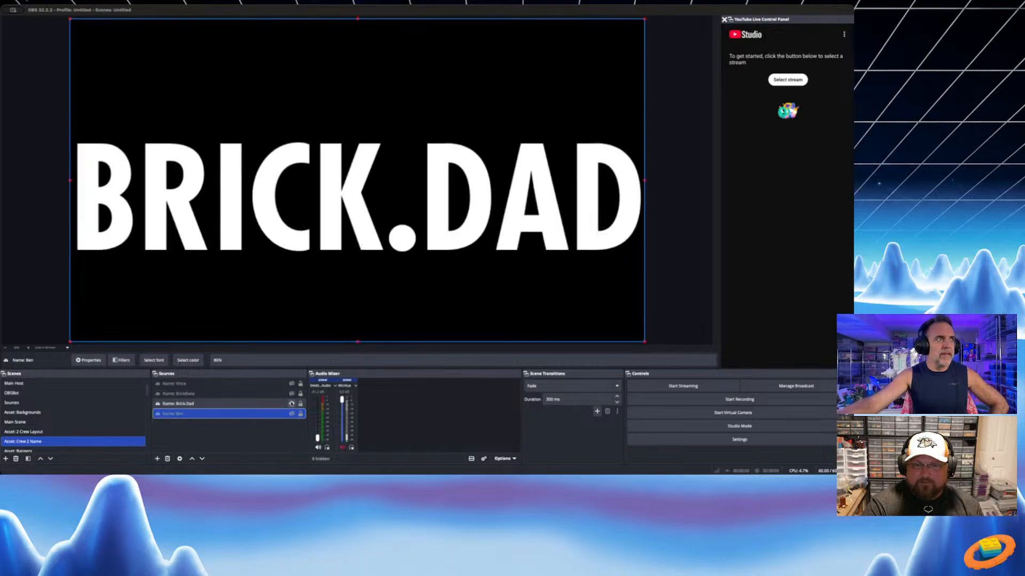
click(291, 404)
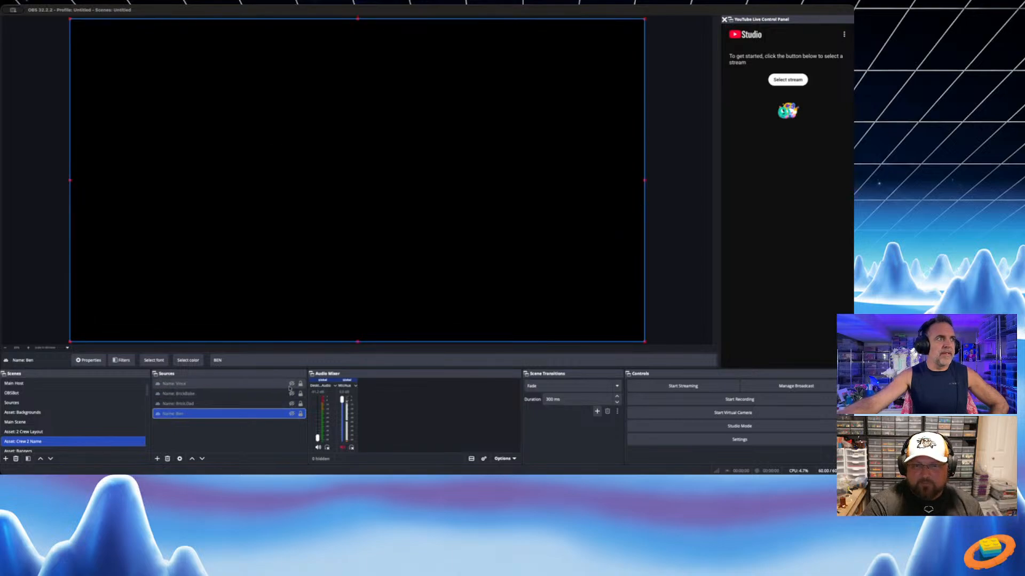
click(292, 384)
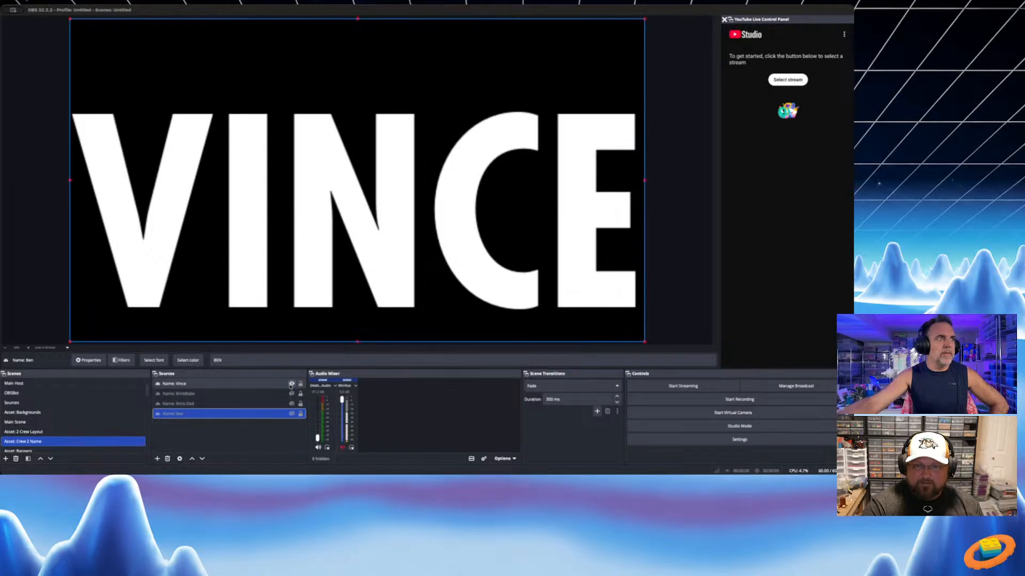
click(291, 383)
click(291, 413)
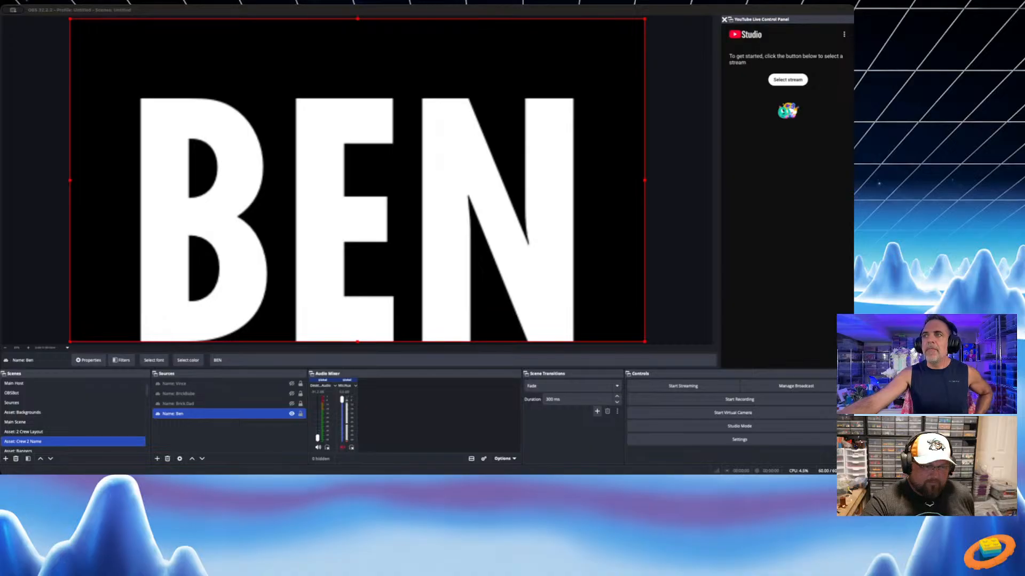
click(422, 221)
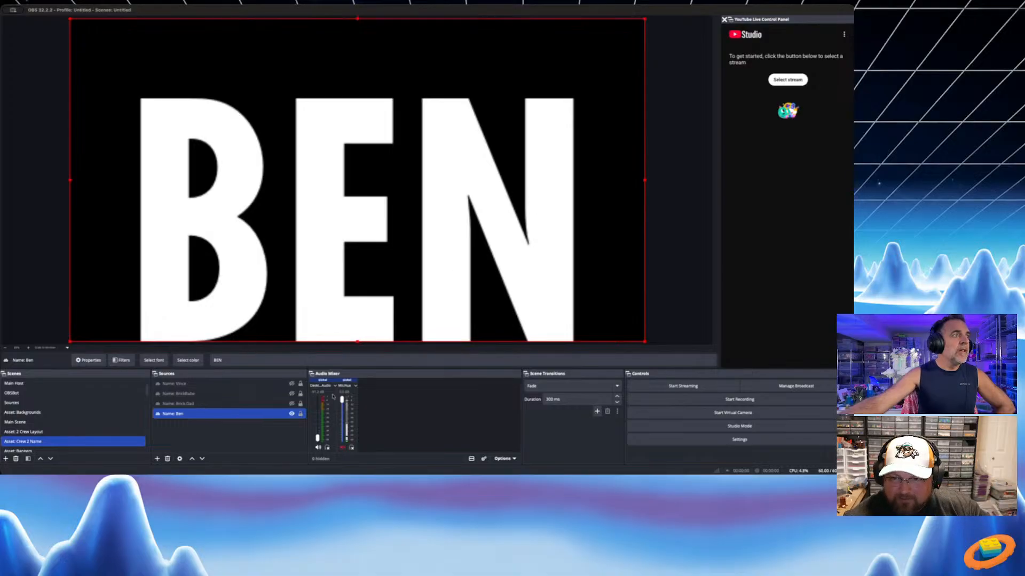
Show all four name texts together in the Asset: Crew 2 Name scene to compare their size and placement
drag(291, 414, 258, 417)
click(291, 404)
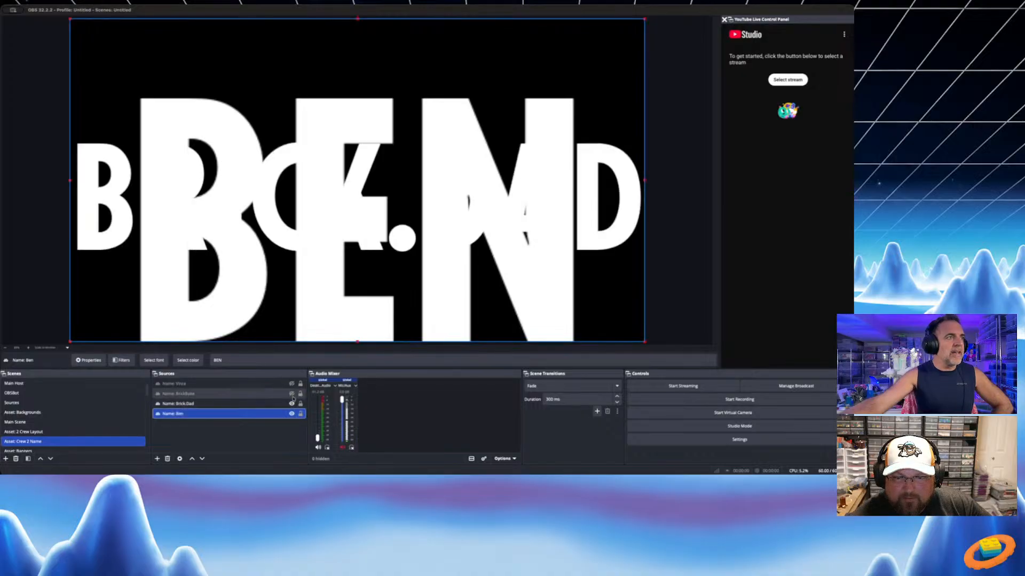
click(291, 394)
click(292, 383)
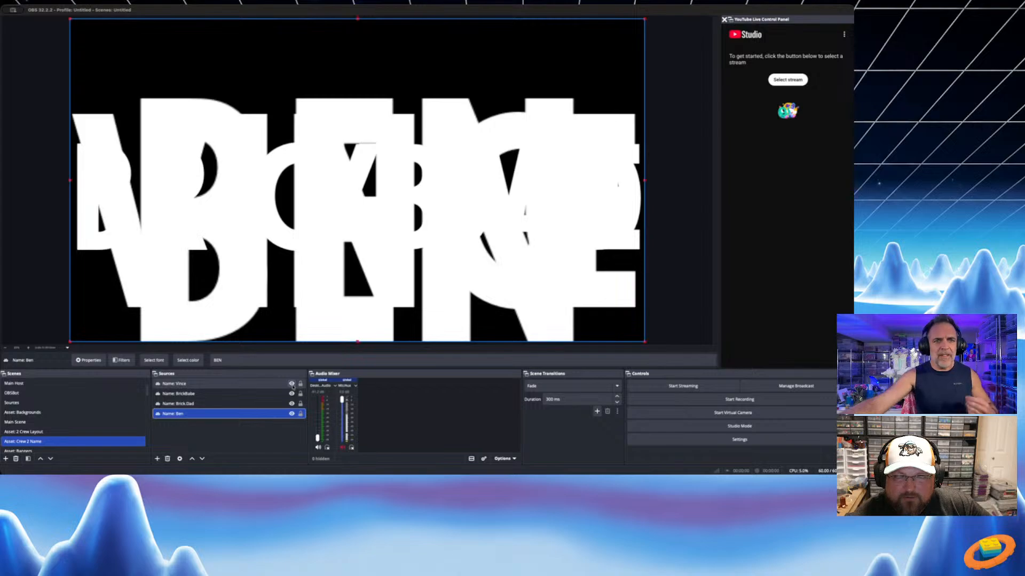
click(349, 316)
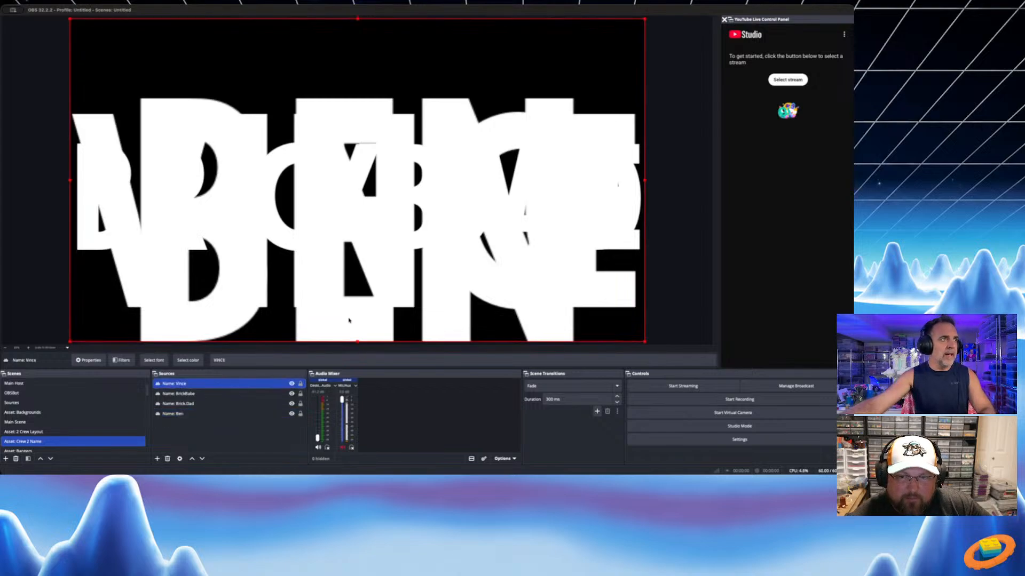
Hide the upper three name texts again, then try shifting the hidden selection upward and undo that move
click(290, 396)
click(292, 403)
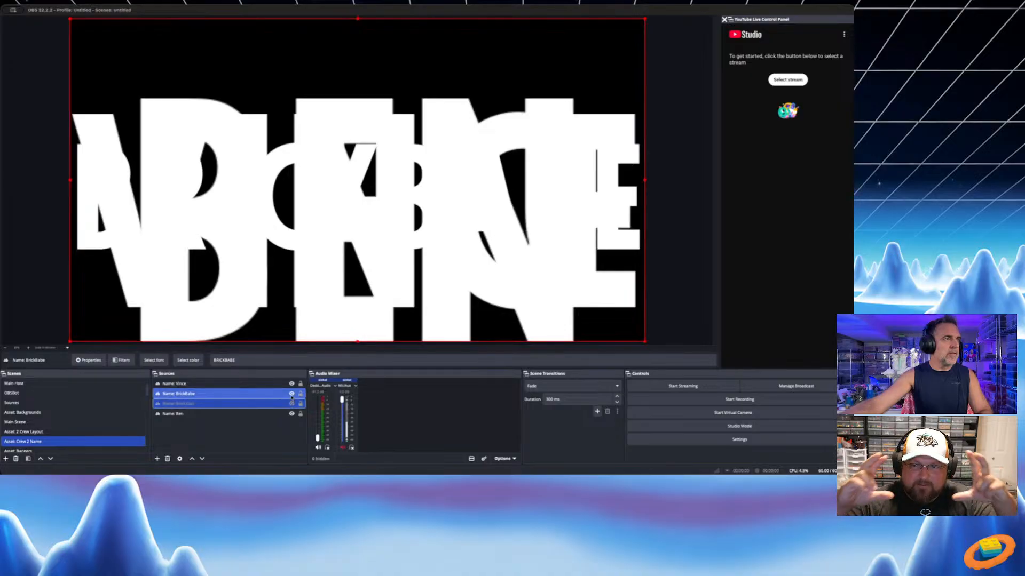
click(291, 384)
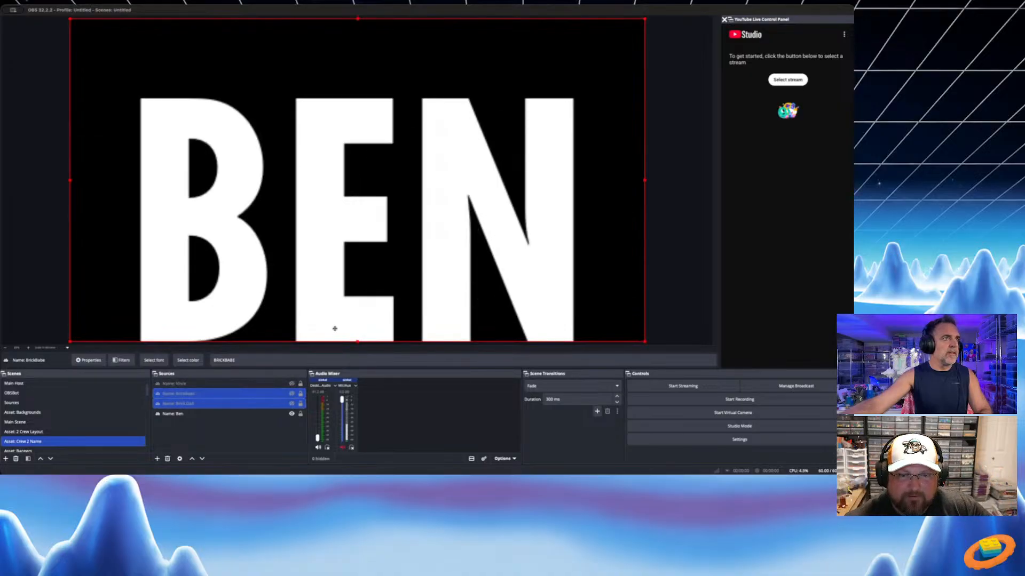
drag(334, 329, 337, 306)
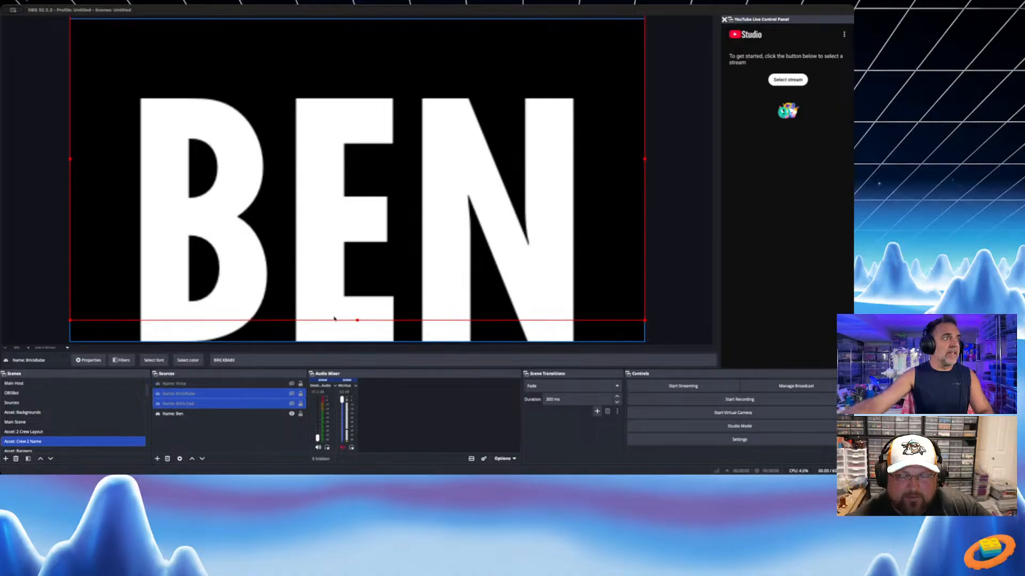
key(super+z)
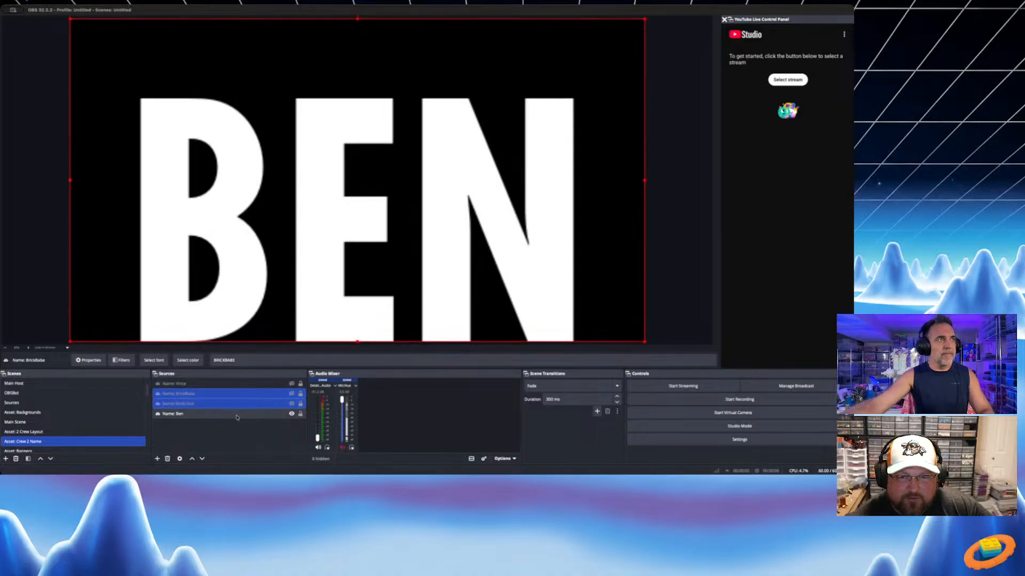
Move the lowest-listed name text up to leave about 93 px beneath its box, then hide it
click(237, 414)
drag(355, 338, 356, 306)
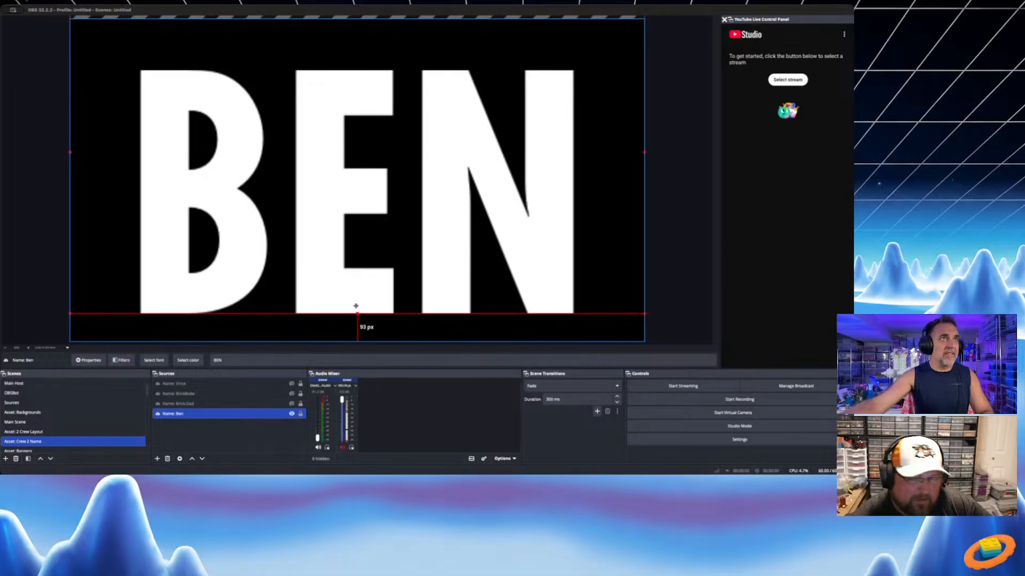
click(292, 414)
Show the third-listed name text and move it up to leave about 54 px beneath its box
click(291, 403)
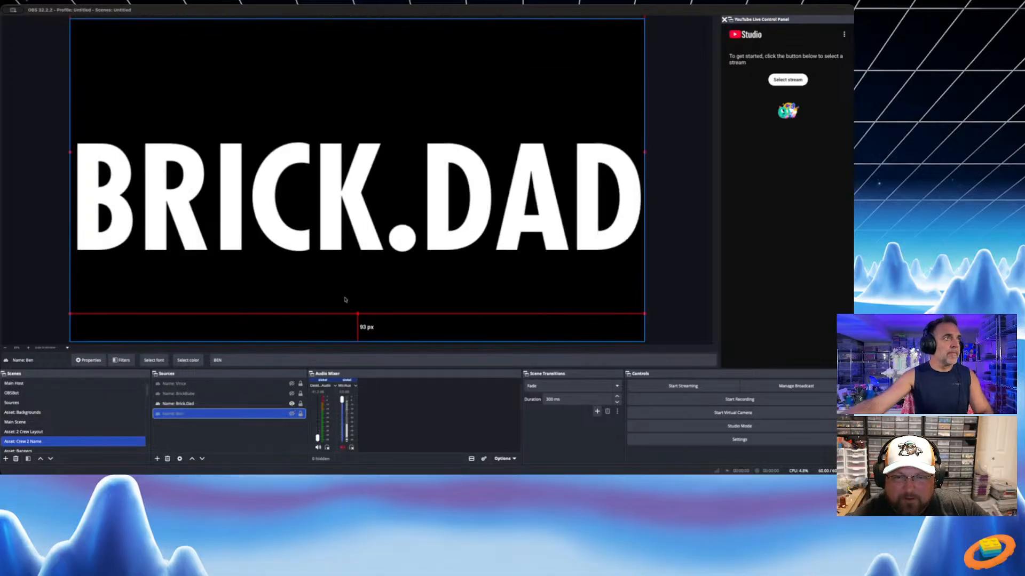
drag(367, 249, 365, 232)
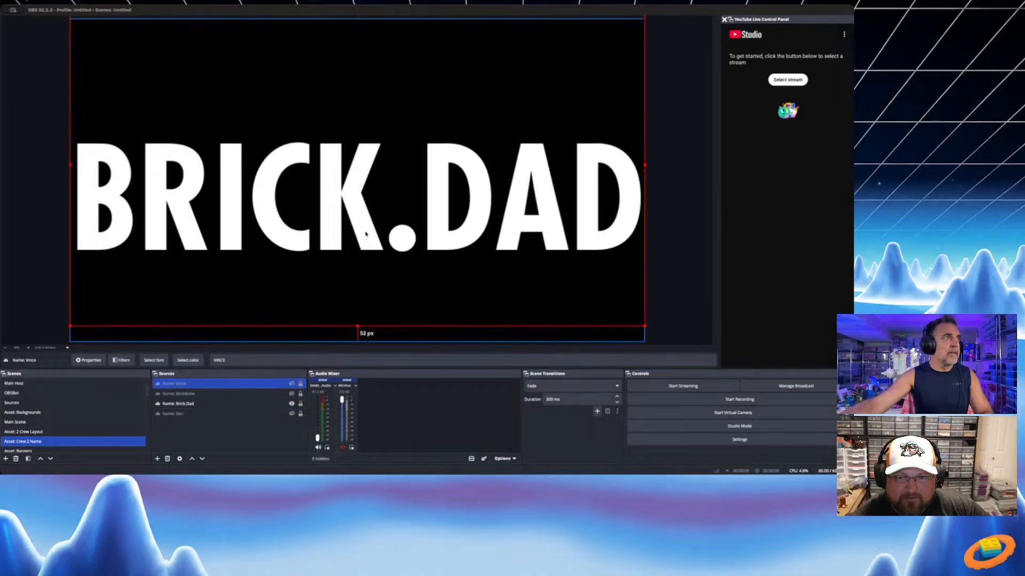
key(super+z)
click(246, 405)
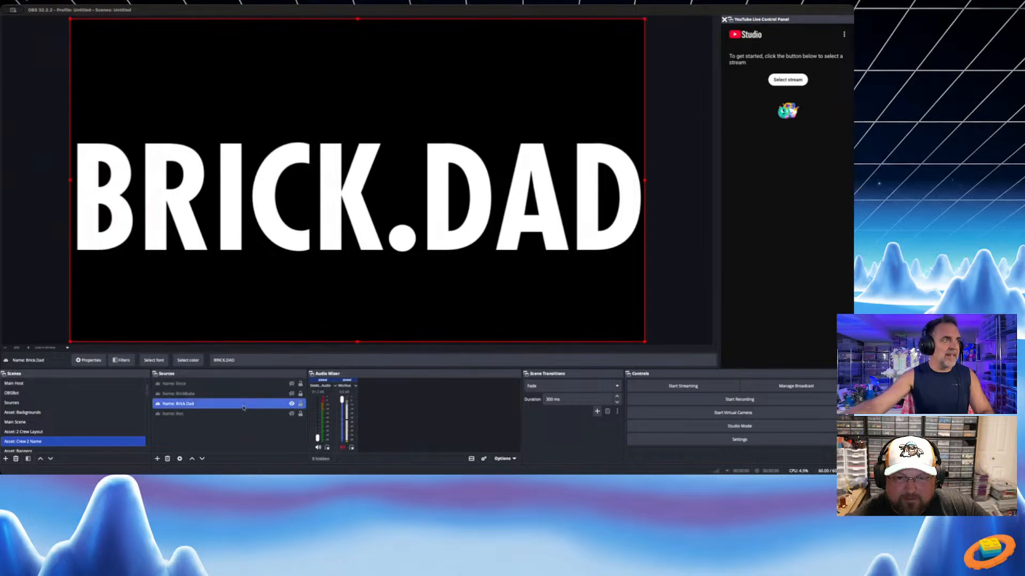
drag(372, 250, 371, 231)
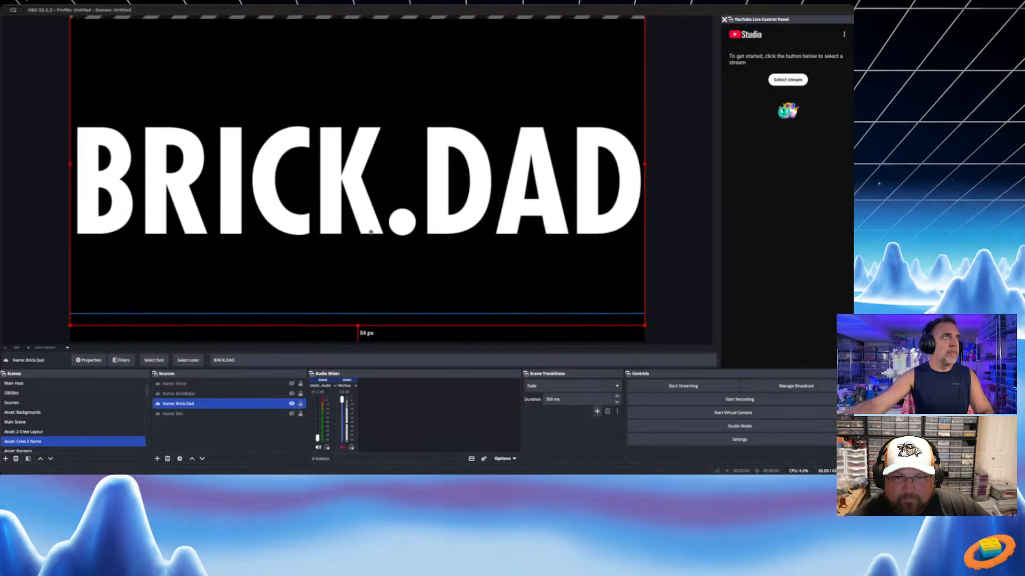
Show the second-listed name text and move it up about 56 px so its baseline matches the third-listed name
click(244, 393)
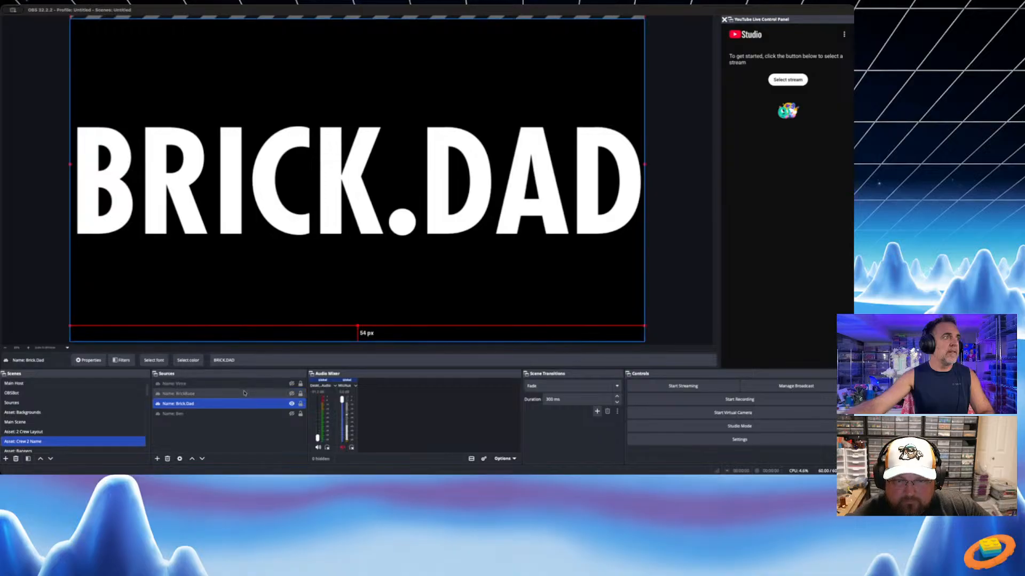
click(292, 394)
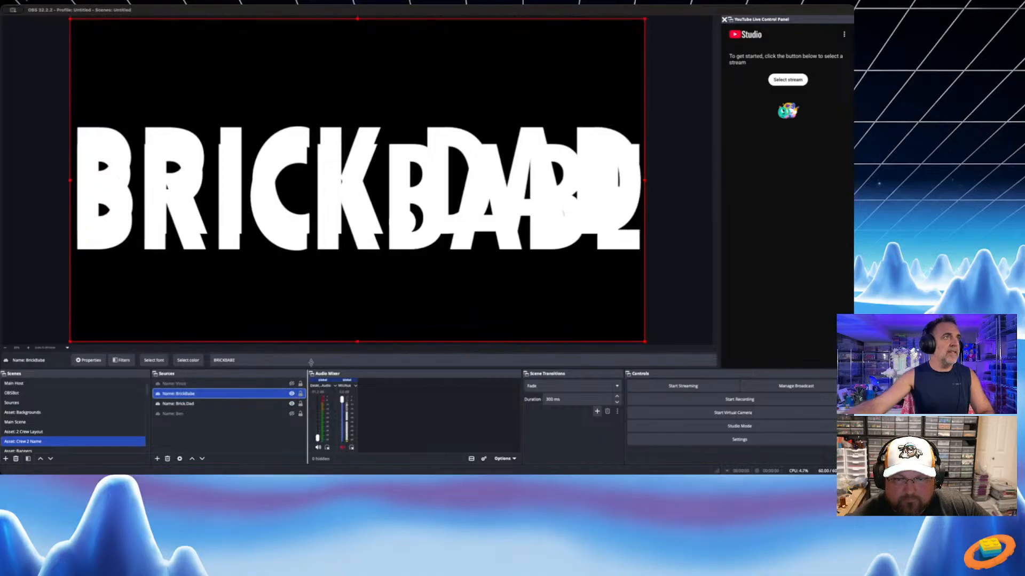
drag(362, 249, 365, 232)
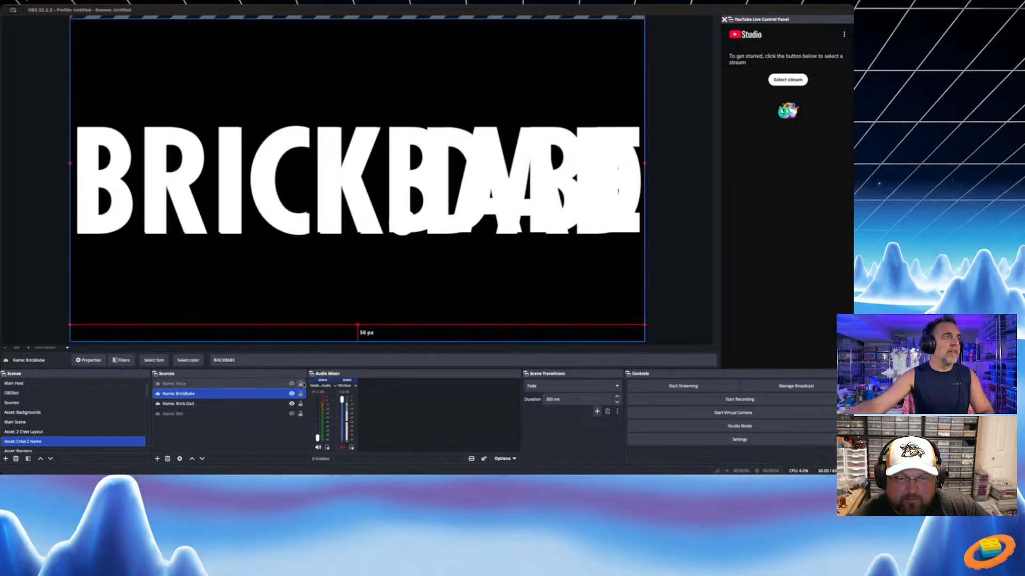
Show the first-listed name text and move it up to leave about 109 px beneath its box
click(292, 384)
drag(384, 300, 385, 287)
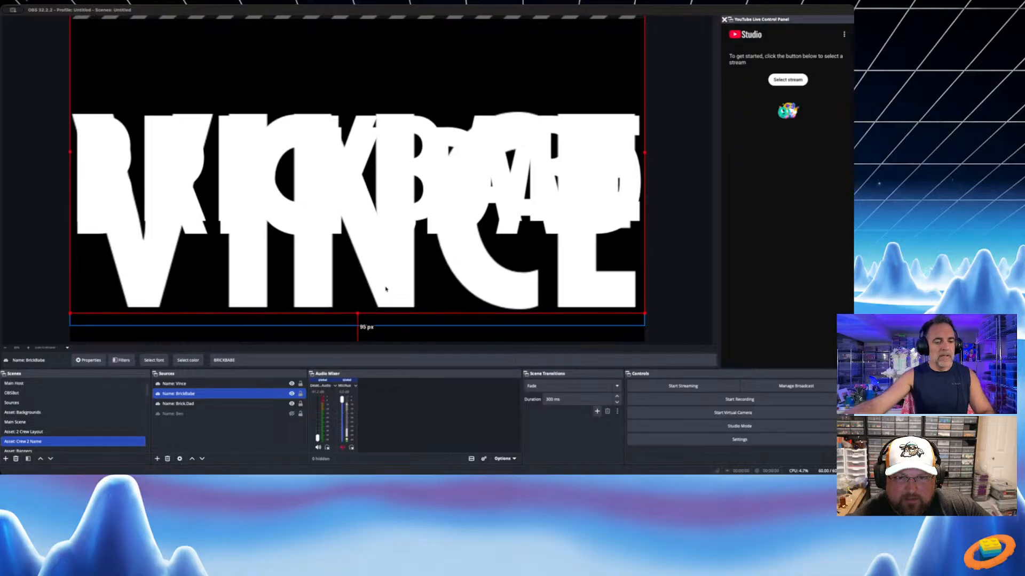
click(245, 384)
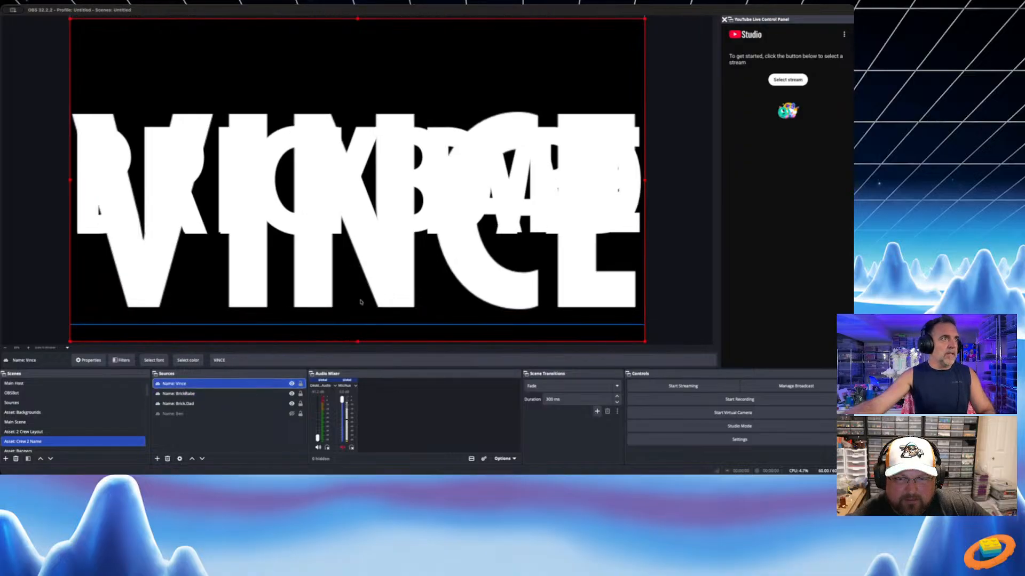
drag(384, 290, 385, 260)
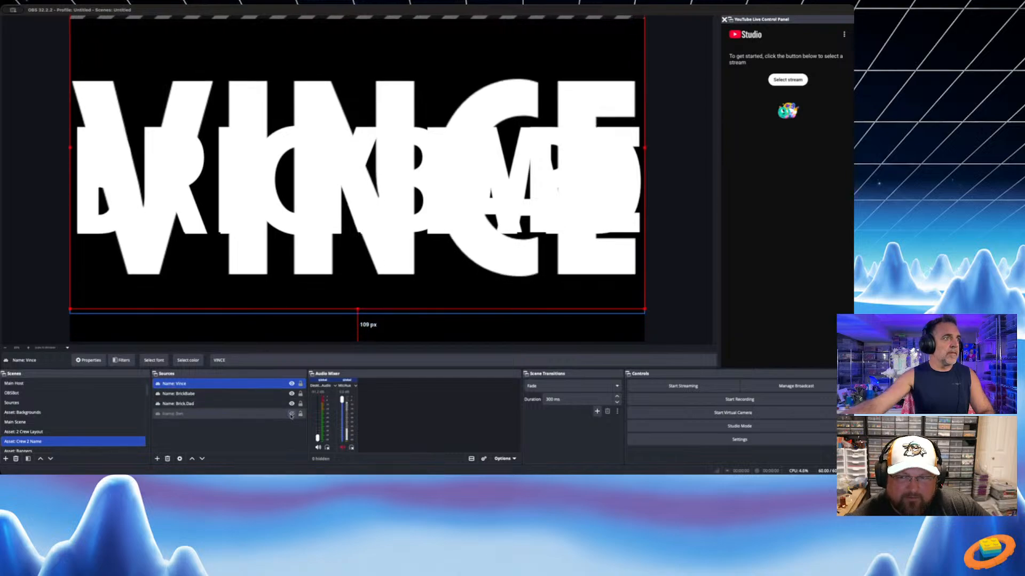
Show the lowest-listed name text and scale the first-listed one down to the letter height and baseline of the two longest names
click(292, 414)
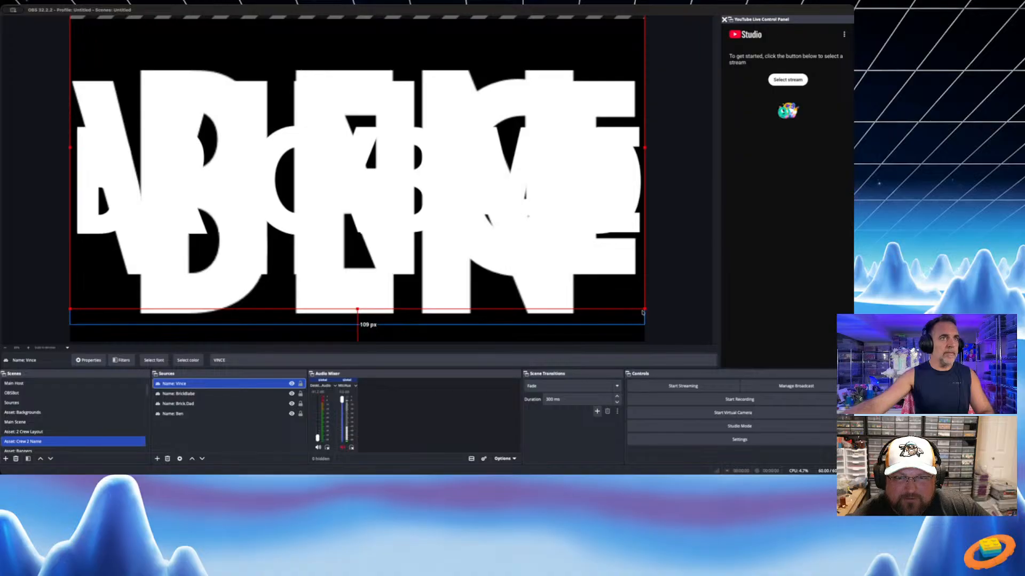
drag(643, 308, 372, 216)
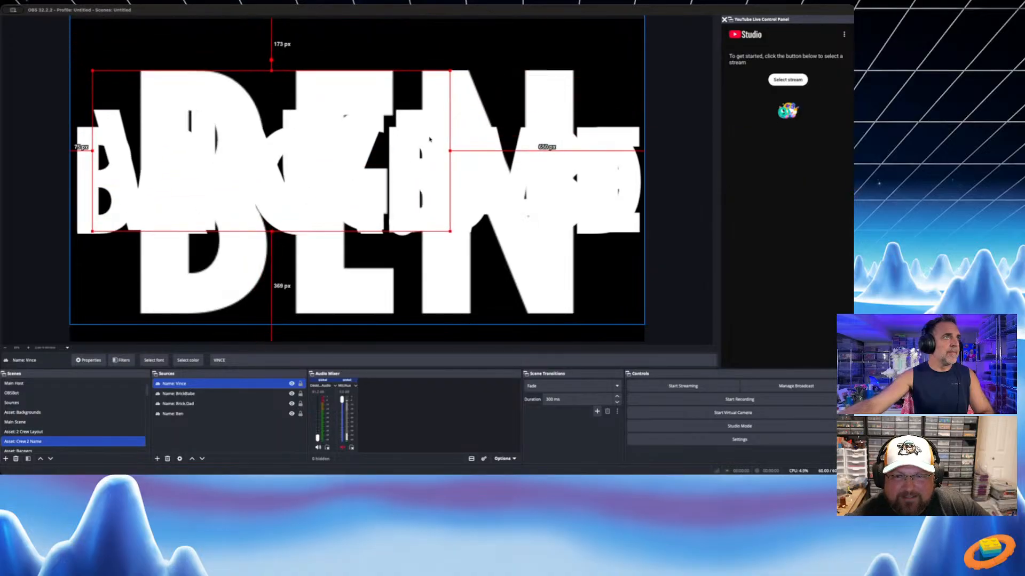
drag(450, 69, 420, 94)
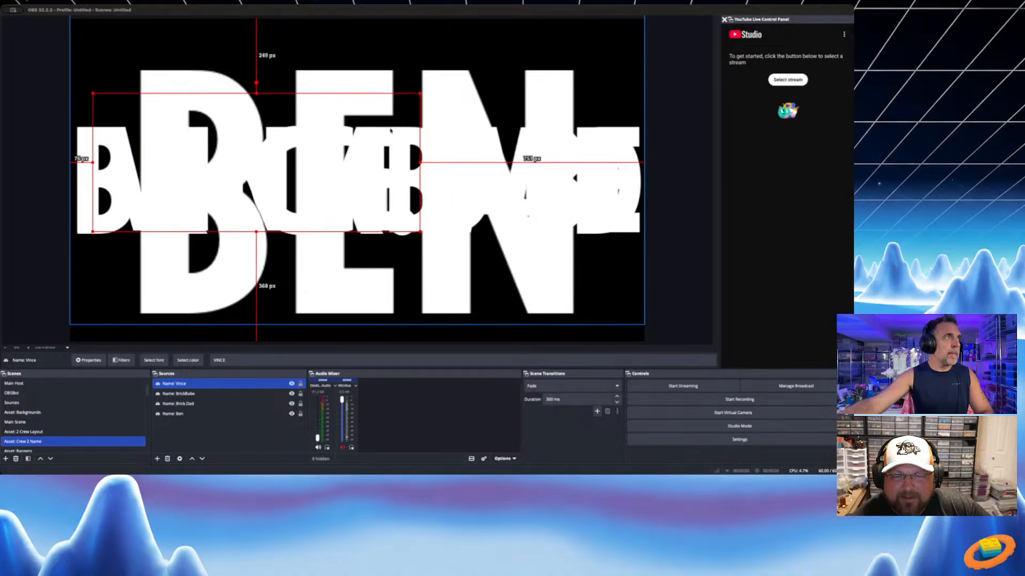
drag(92, 232, 86, 235)
Shift the first-listed name text left so its first letter lines up with the left edge of the longer names
drag(153, 226, 132, 225)
key(Left)
key(Left)
key(Left)
key(Left)
key(Left)
key(Left)
key(Right)
key(Right)
key(Right)
key(Right)
key(Right)
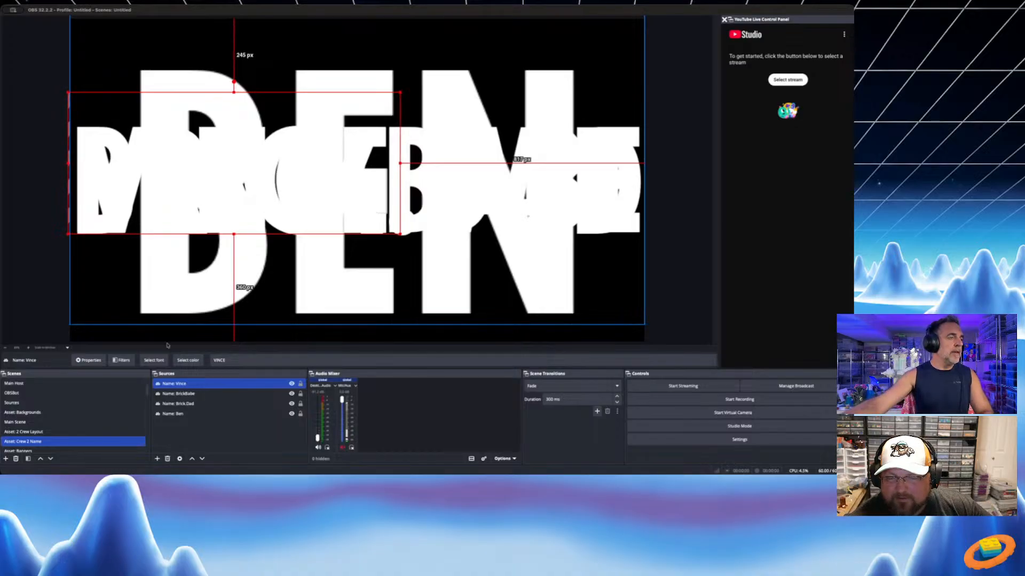
Scale the lowest-listed name text down to the longer names' letter height, leaving about 244 px above its box and 356 px below
click(192, 415)
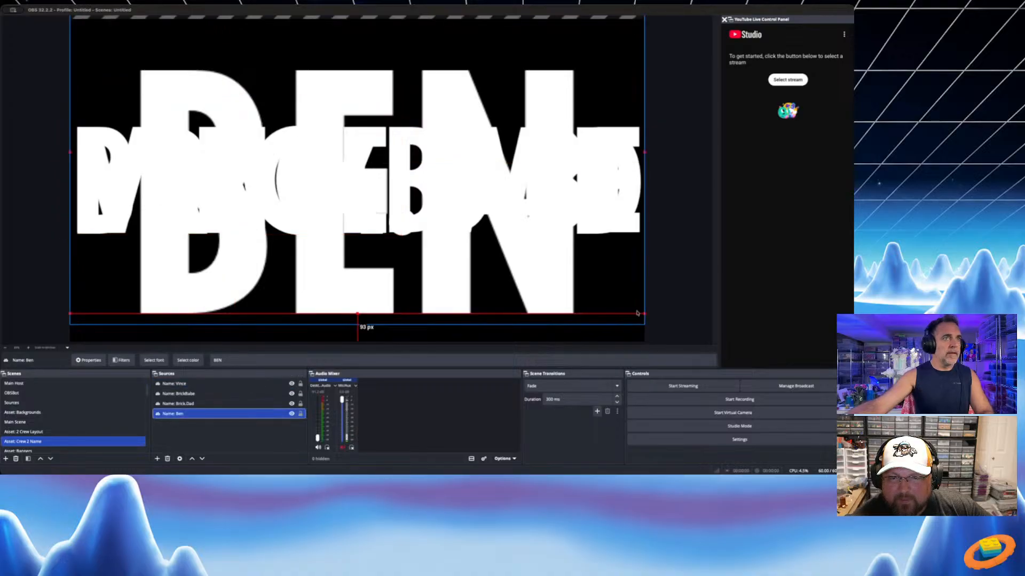
drag(644, 313, 507, 234)
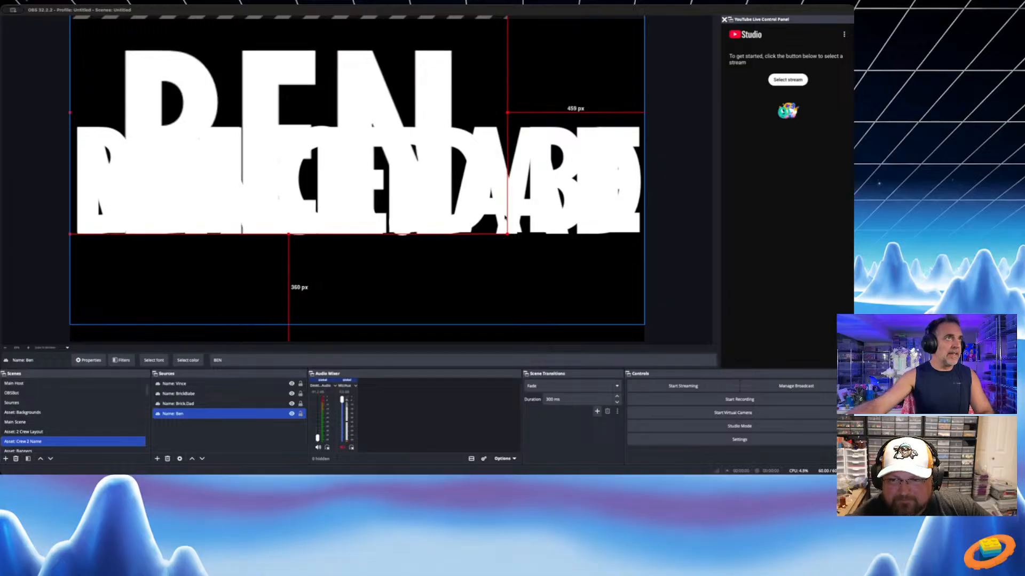
drag(430, 188, 434, 265)
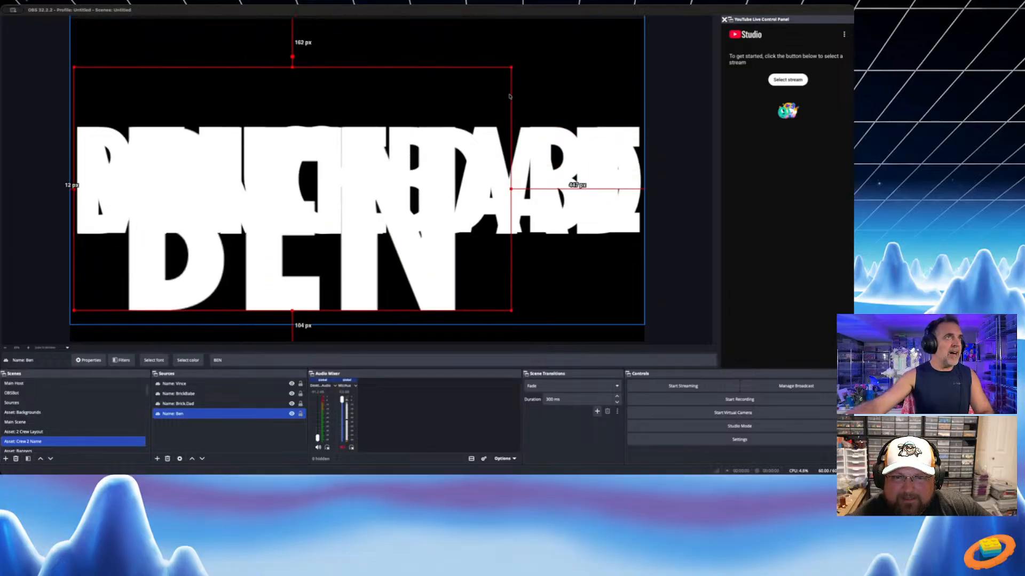
drag(510, 68, 329, 186)
drag(271, 283, 288, 208)
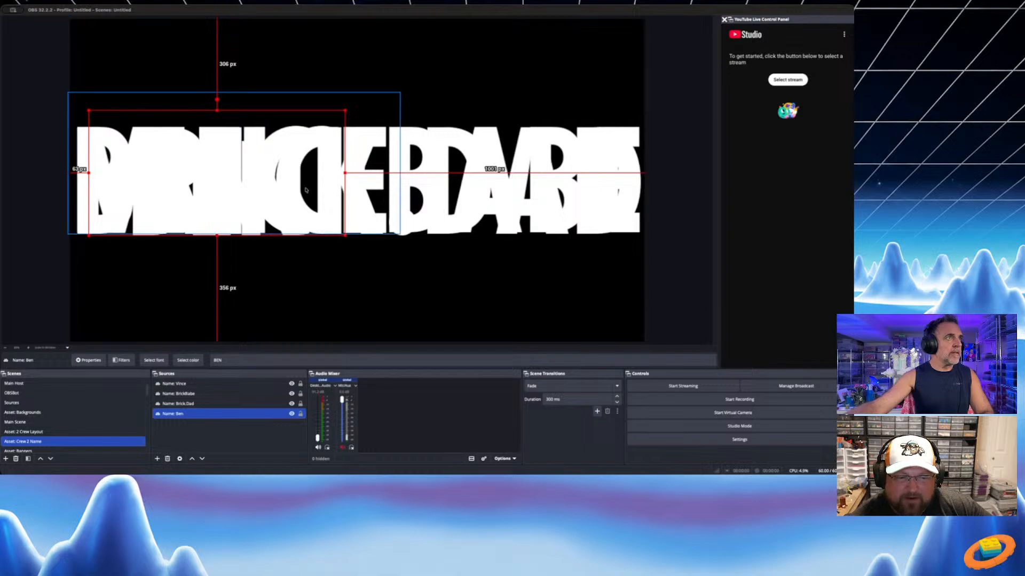
drag(345, 111, 373, 92)
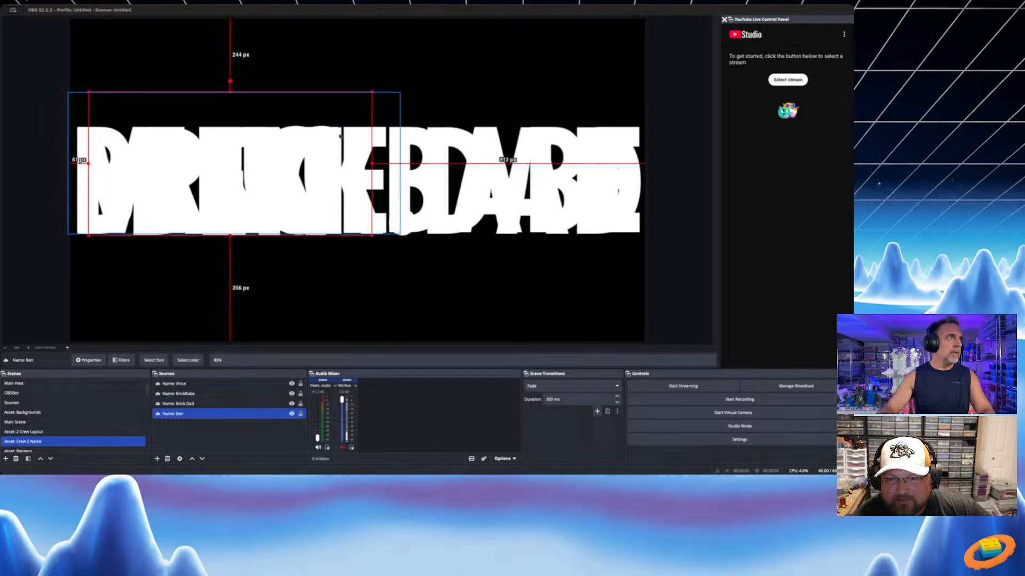
Nudge the lowest-listed name text left until its box is about 37 px from the canvas's left edge
key(Left)
key(Left)
key(Left)
key(Left)
key(Left)
key(Left)
key(Left)
key(Left)
key(Left)
key(Left)
key(Left)
key(Left)
key(Left)
key(Left)
key(Left)
key(Left)
key(Left)
key(Left)
key(Left)
key(Left)
key(Left)
key(Left)
key(Left)
key(Left)
key(Left)
key(Left)
key(Left)
key(Left)
key(Left)
key(Left)
key(Left)
key(Left)
key(Left)
key(Left)
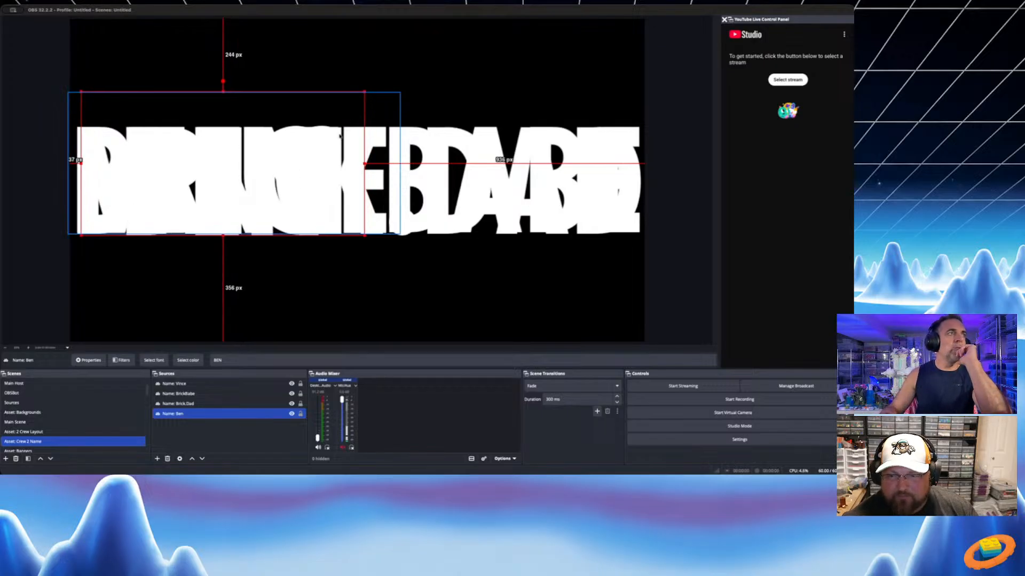
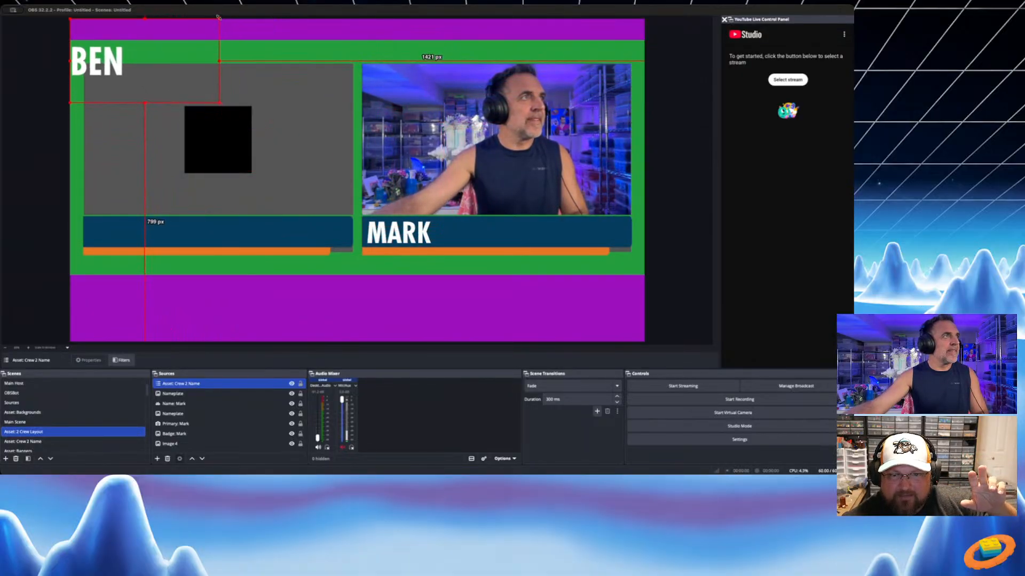
Fit Asset: Crew 2 Name onto the empty left nameplate, matching the other name's height, about 58 px from the left and 250 px from the bottom
drag(122, 62, 141, 229)
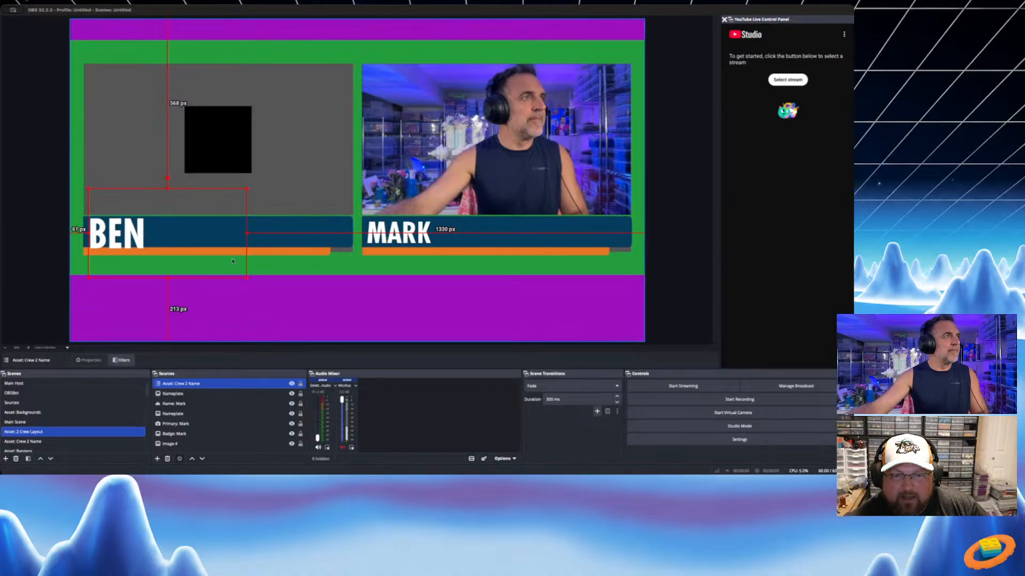
drag(246, 277, 226, 265)
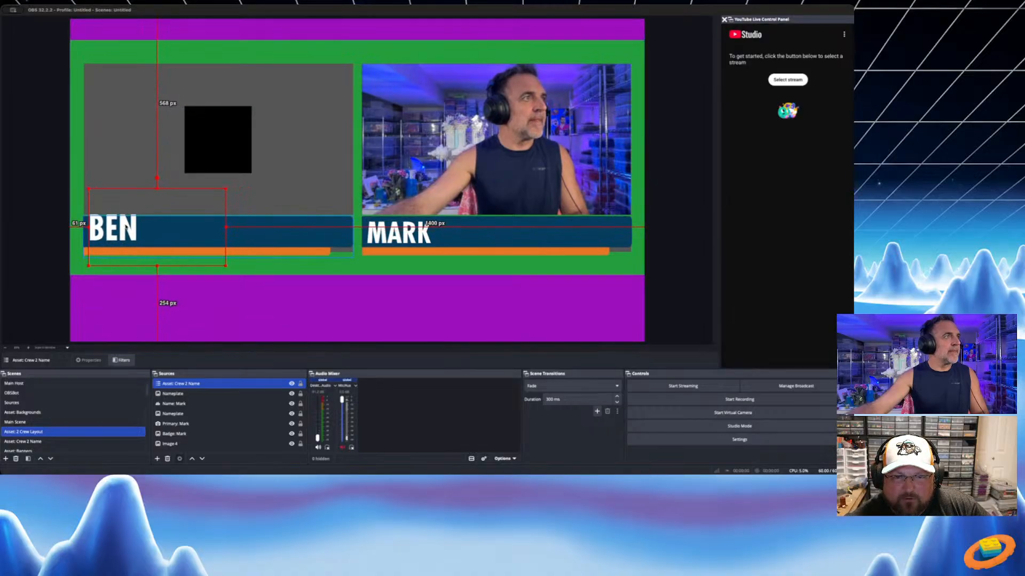
drag(131, 228, 132, 230)
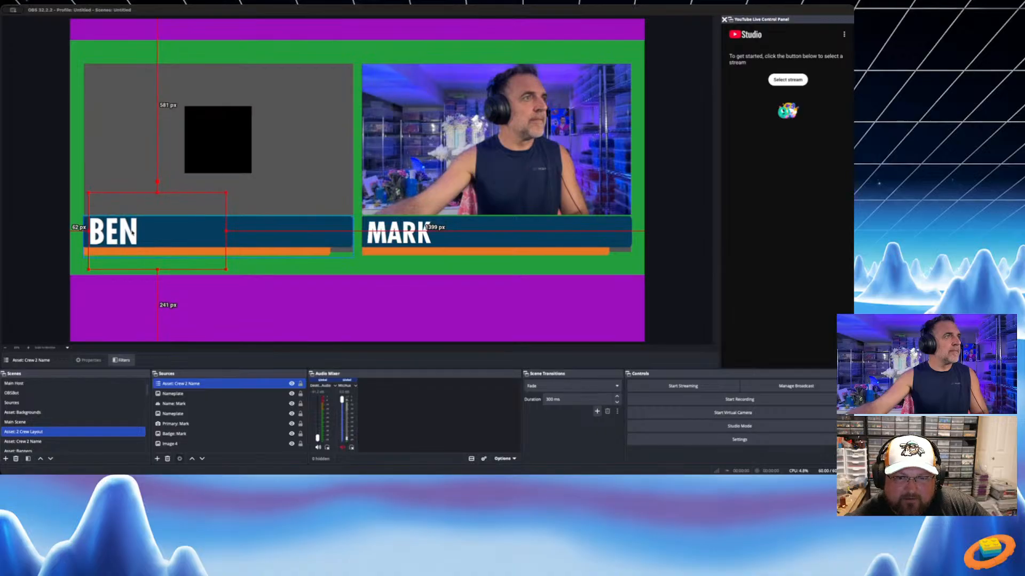
drag(226, 270, 214, 263)
drag(128, 232, 127, 235)
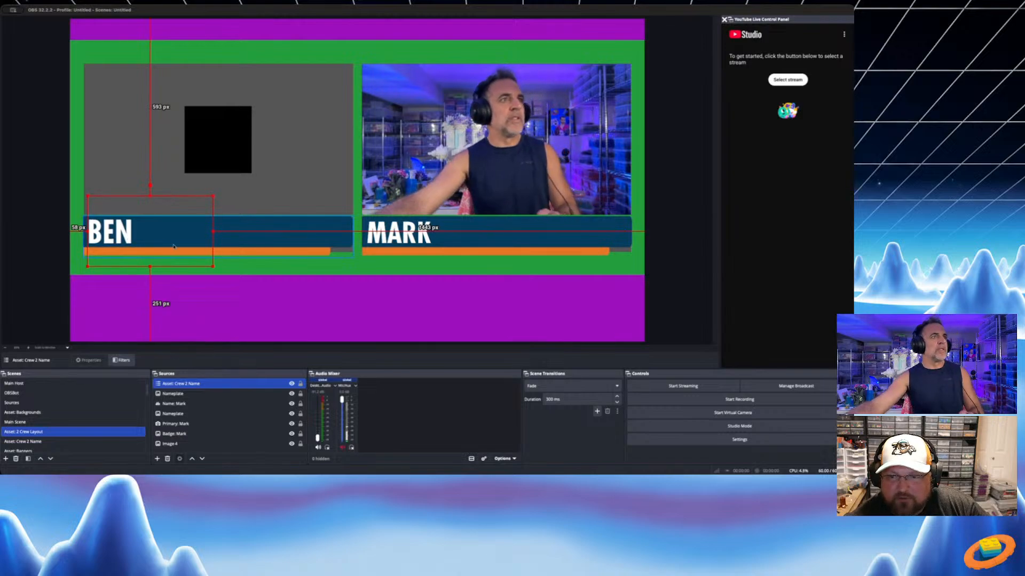
drag(173, 246, 173, 247)
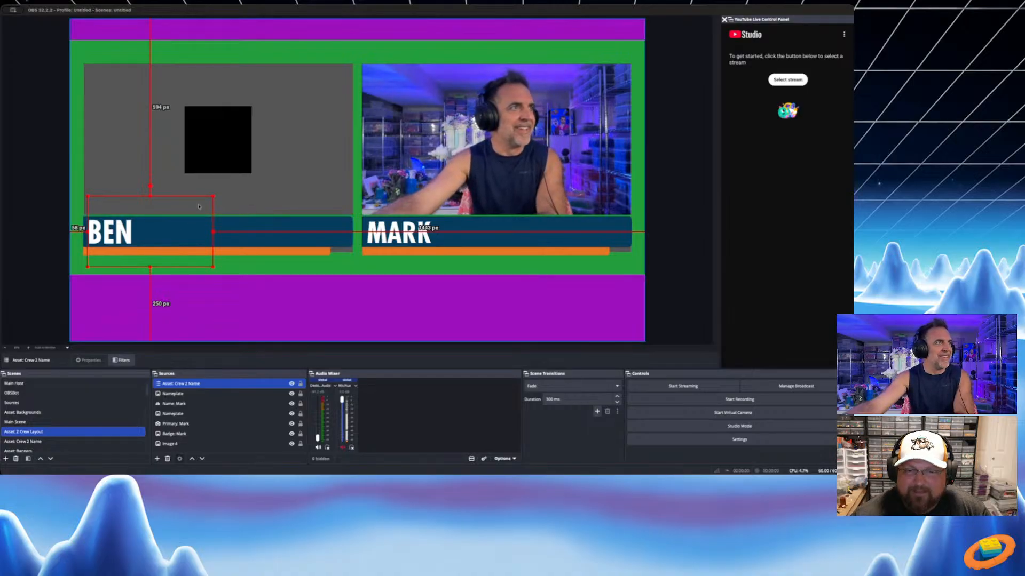
drag(212, 197, 211, 198)
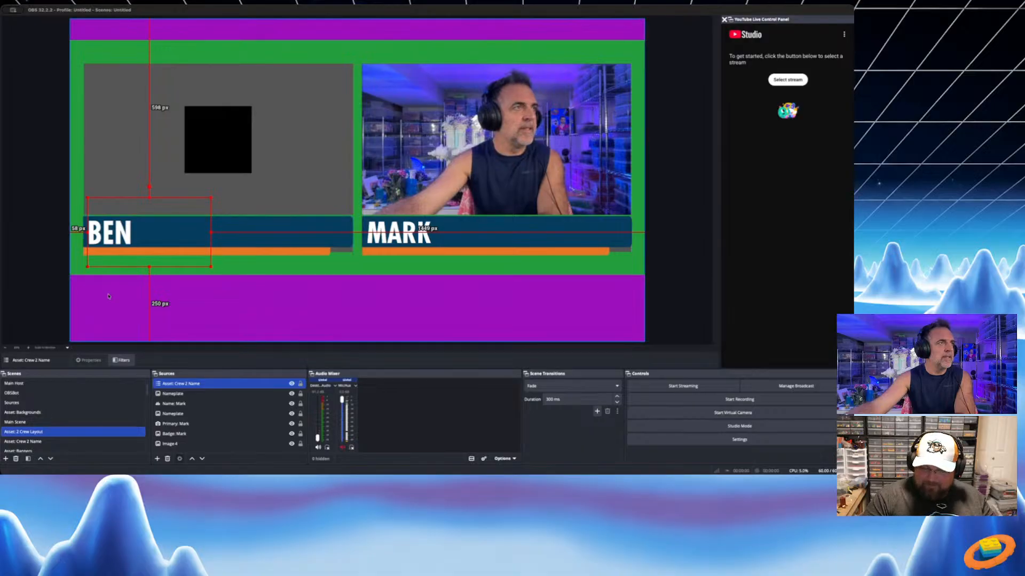
In Asset: Crew 2 Name, show the Brick.Dad name and hide the currently shown one, and return to Asset: 2 Crew Layout
click(32, 441)
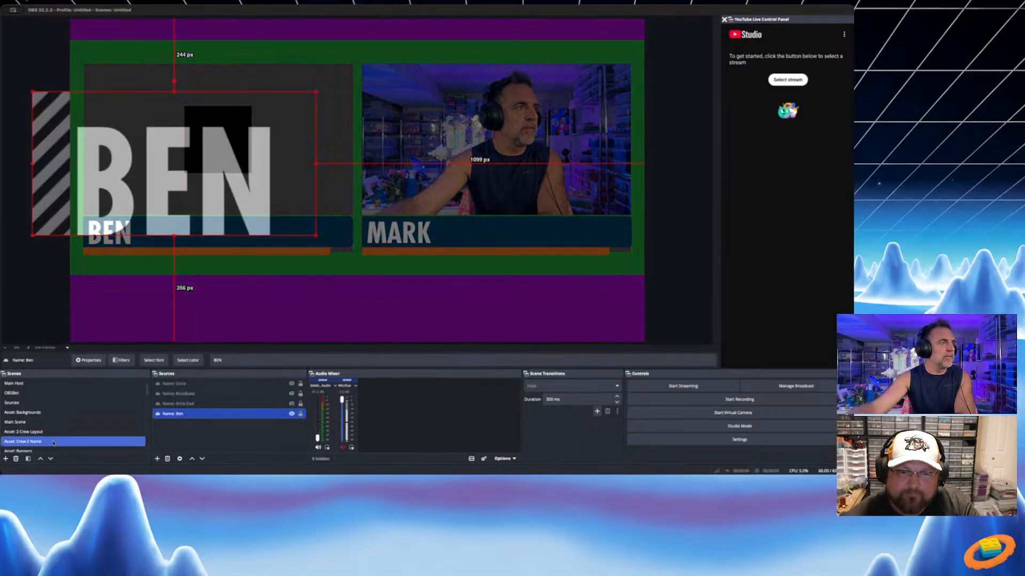
click(191, 404)
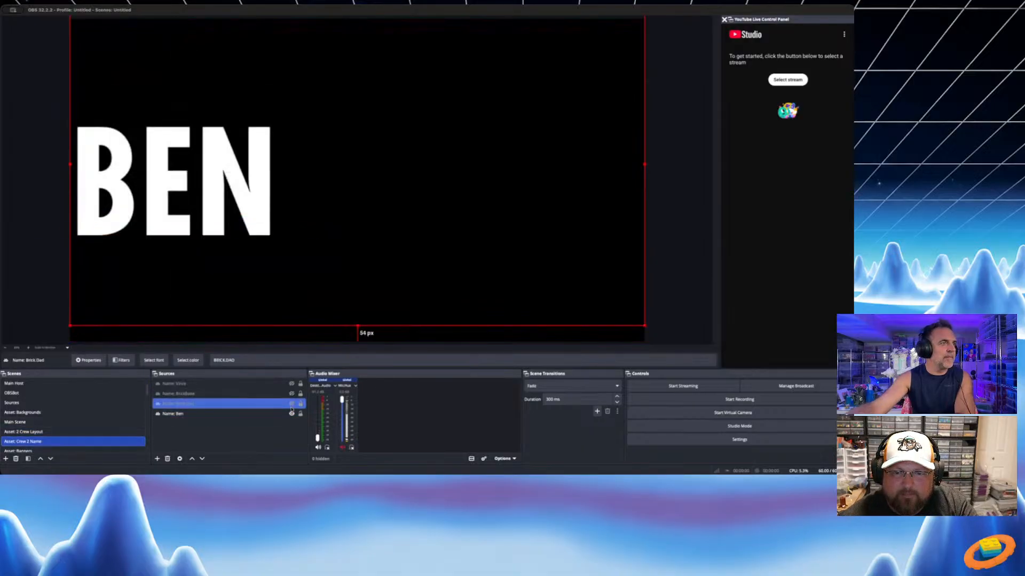
click(291, 403)
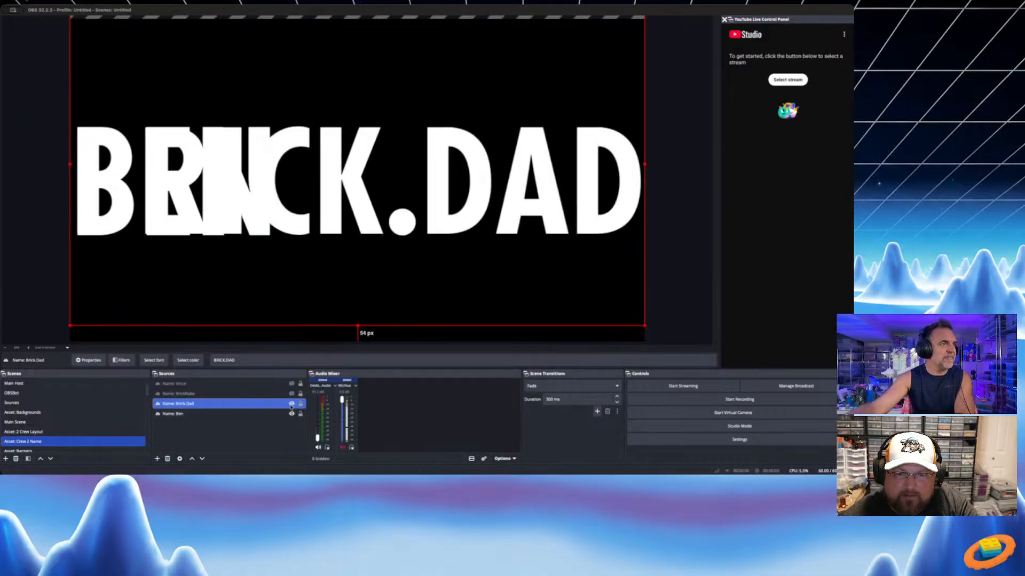
click(291, 414)
click(32, 432)
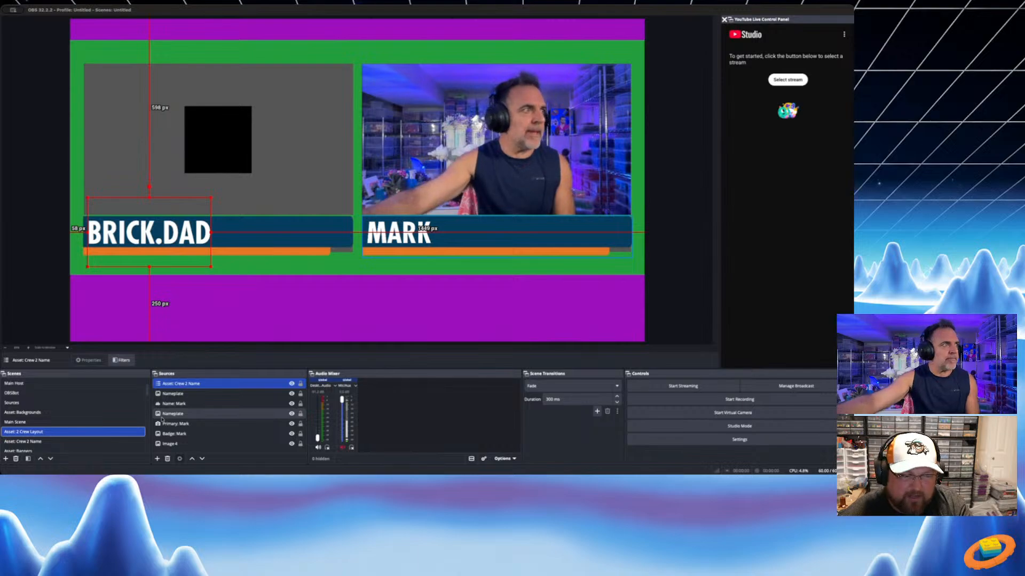
Create a new scene named Asset: Crew 2 Badge
click(5, 460)
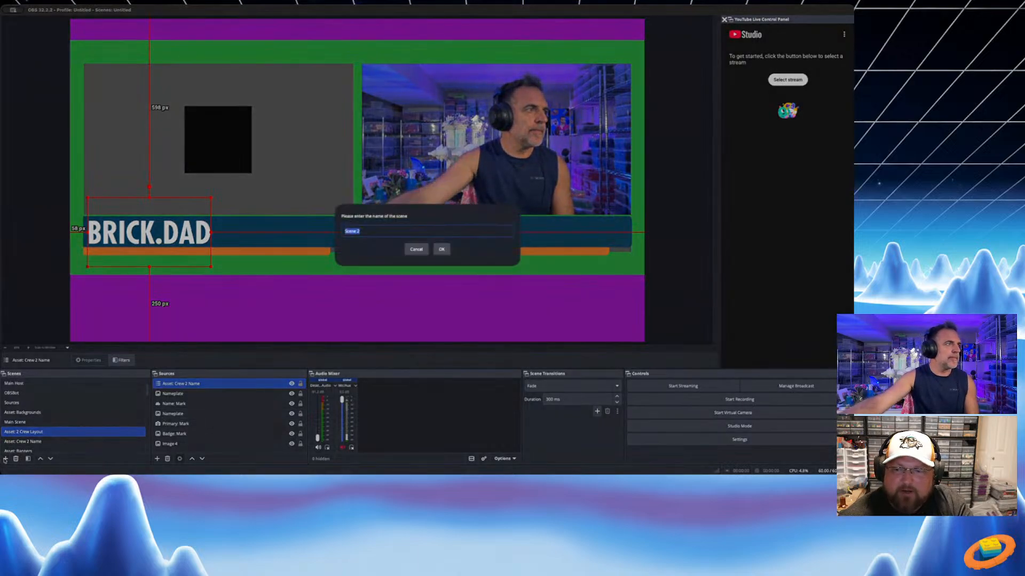
text(asse)
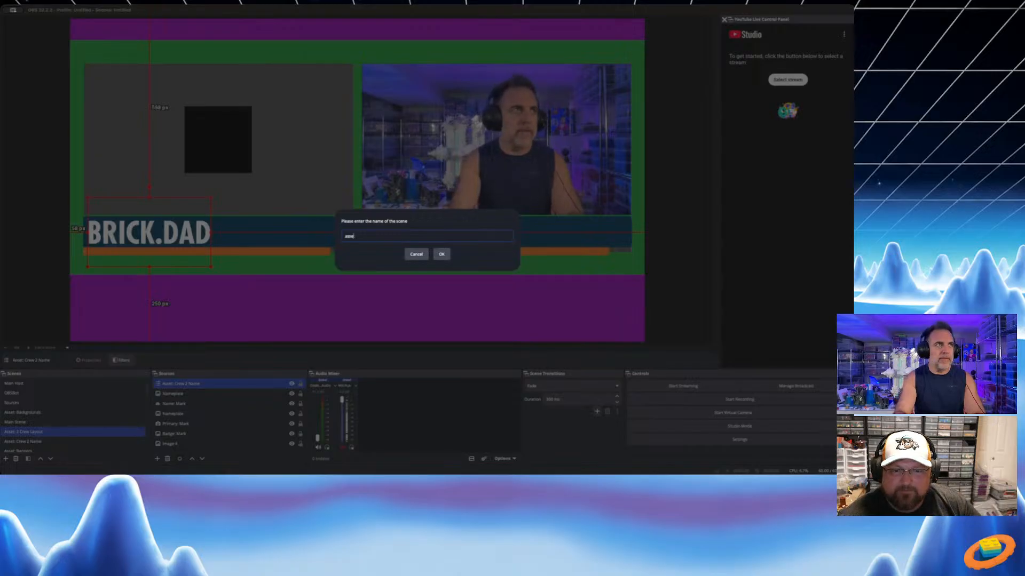
text(tsset:)
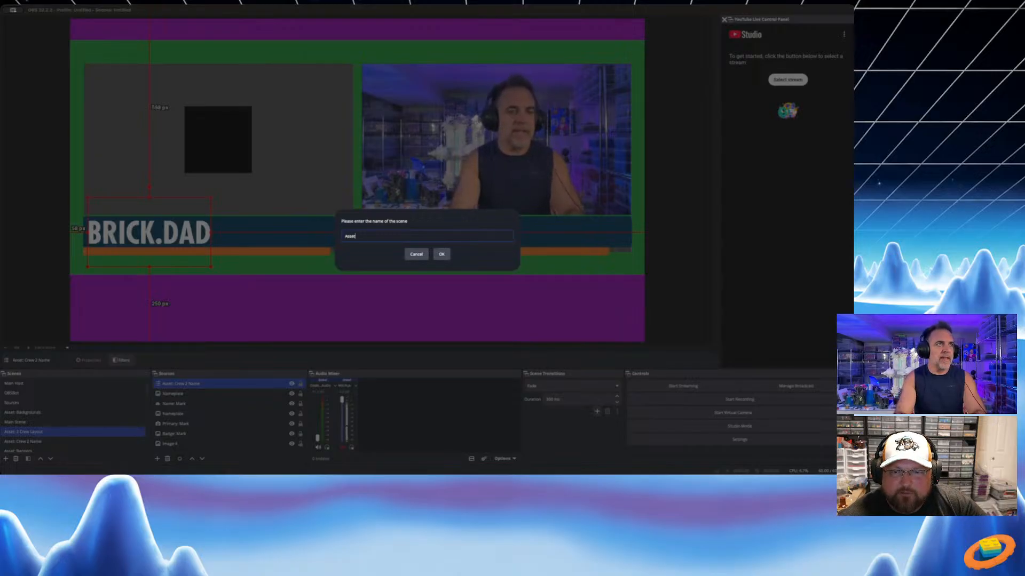
text( Crew 2 Badge)
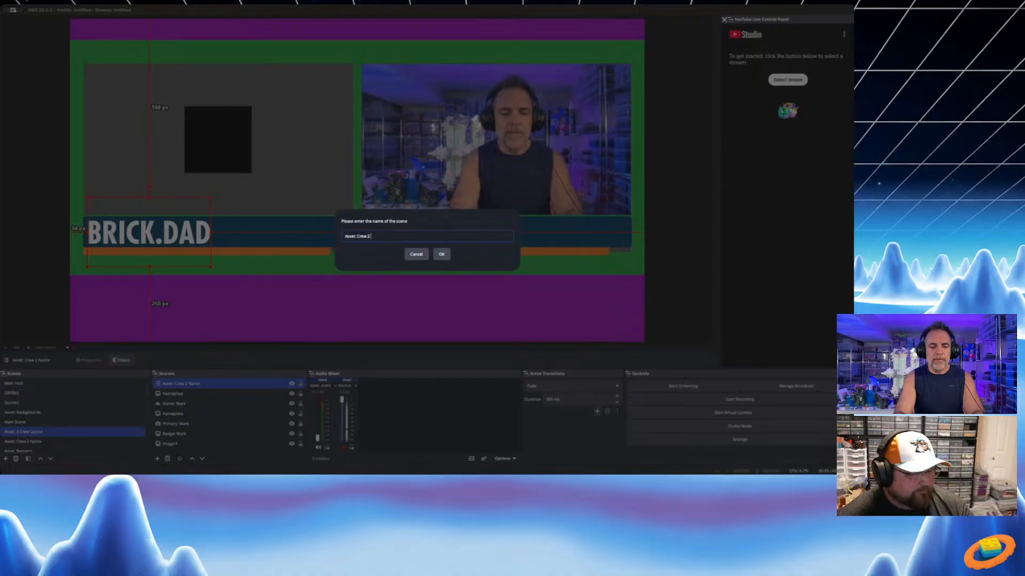
key(Return)
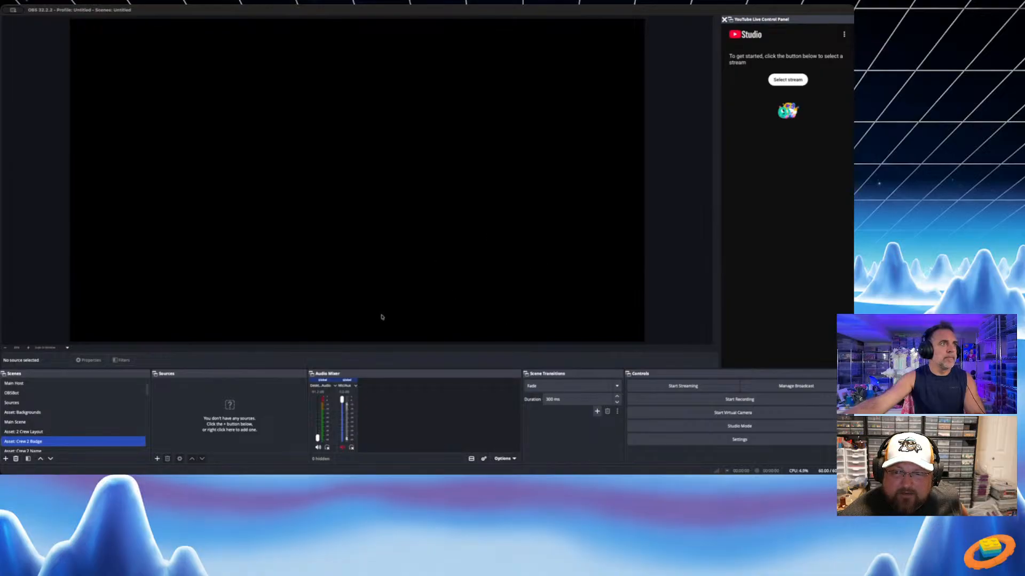
Add the four crew badge images to the Asset: Crew 2 Badge scene, one for each crew name
key(super+v)
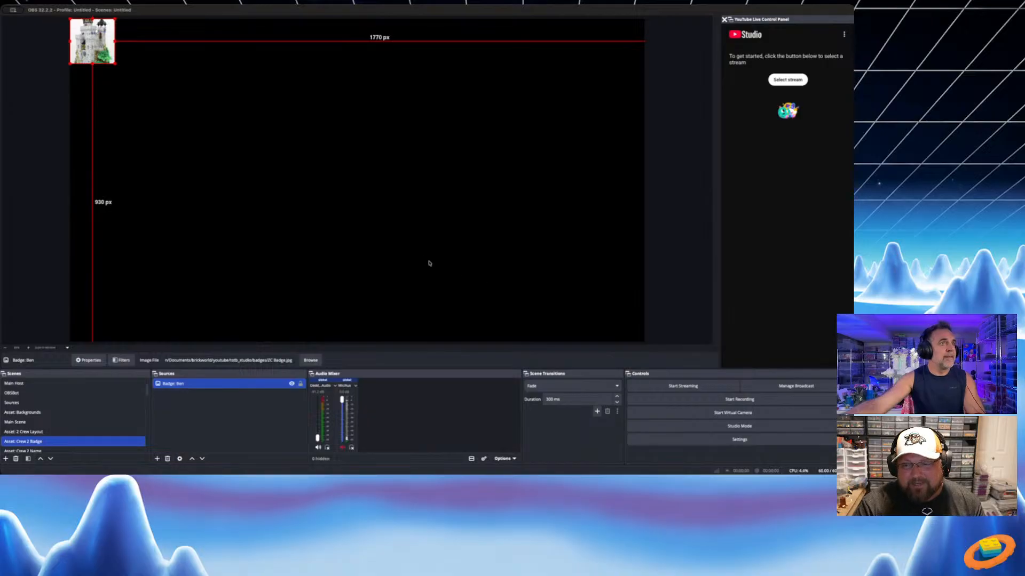
key(ctrl+v)
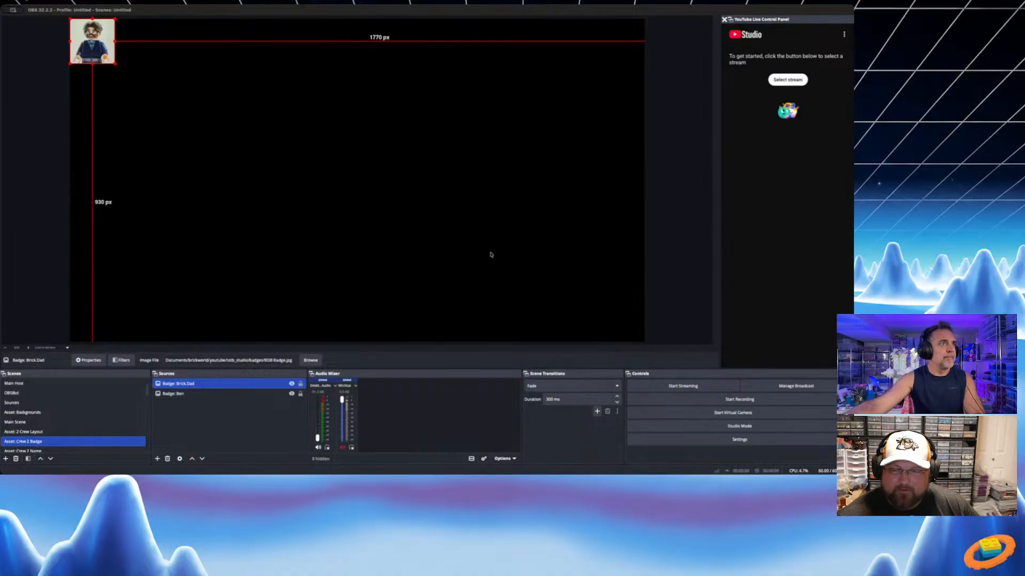
click(368, 318)
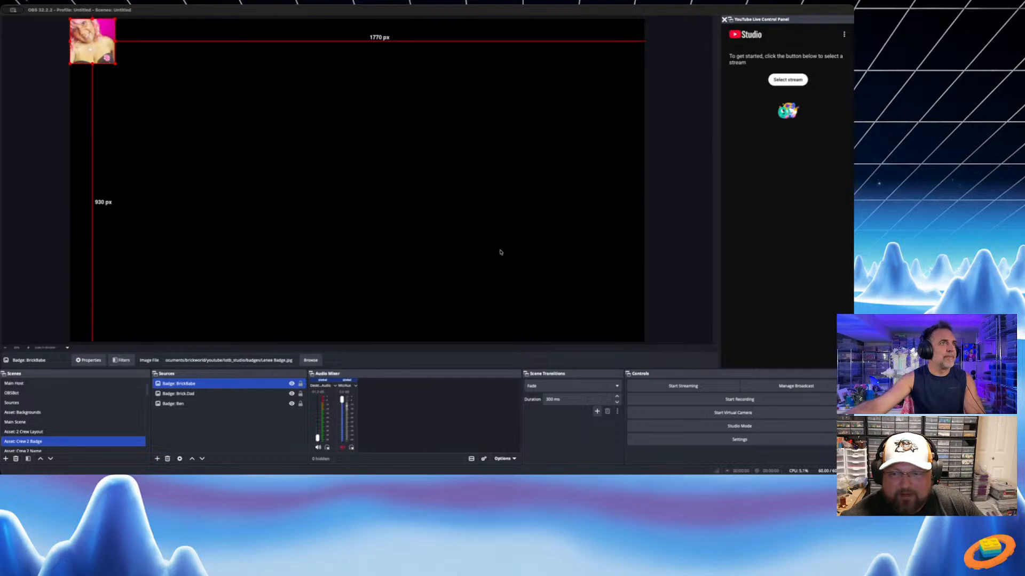
click(367, 317)
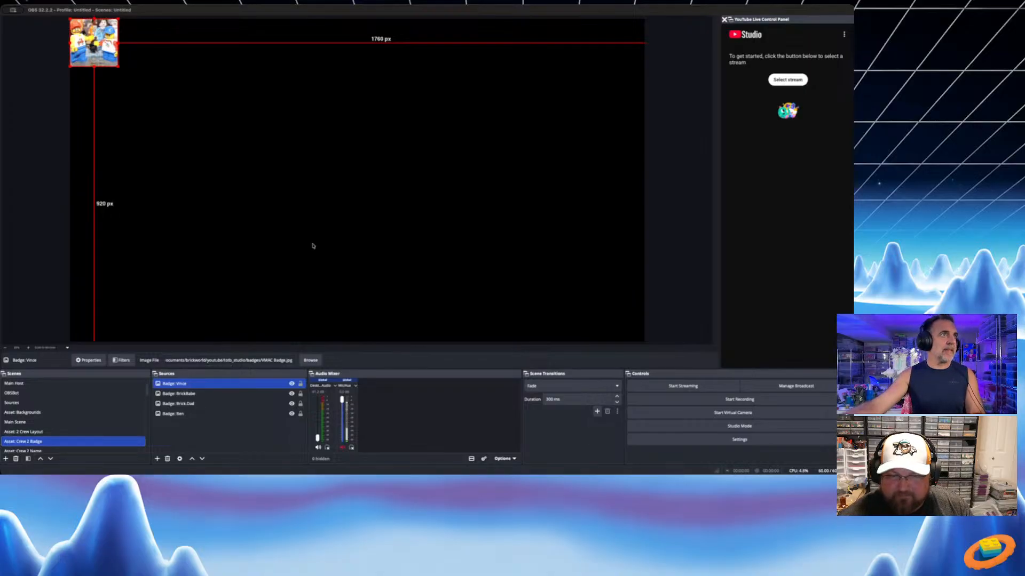
Resize the first-listed badge to 600 by 600 px and hide it
drag(422, 178, 401, 175)
text(600)
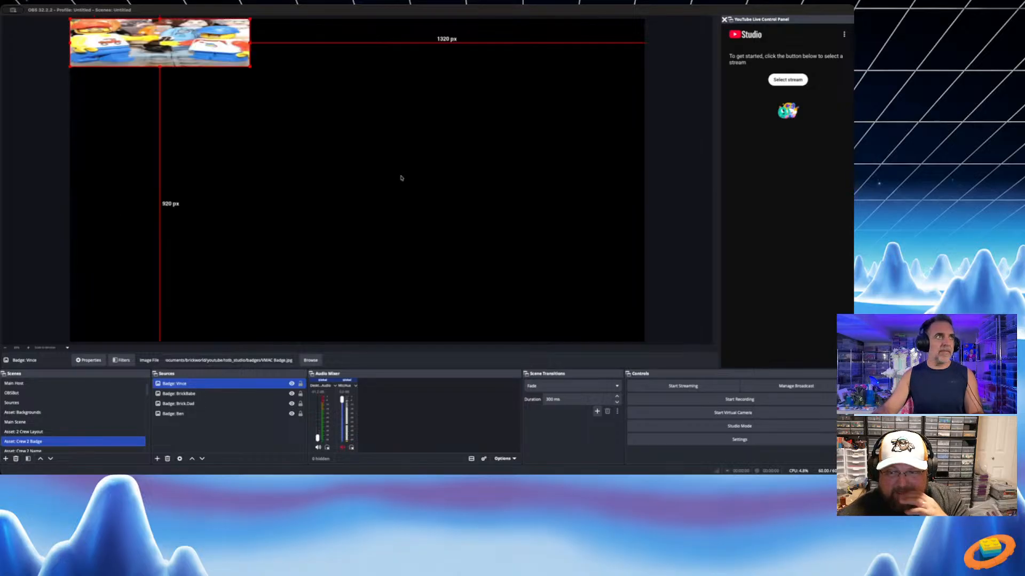
text(600)
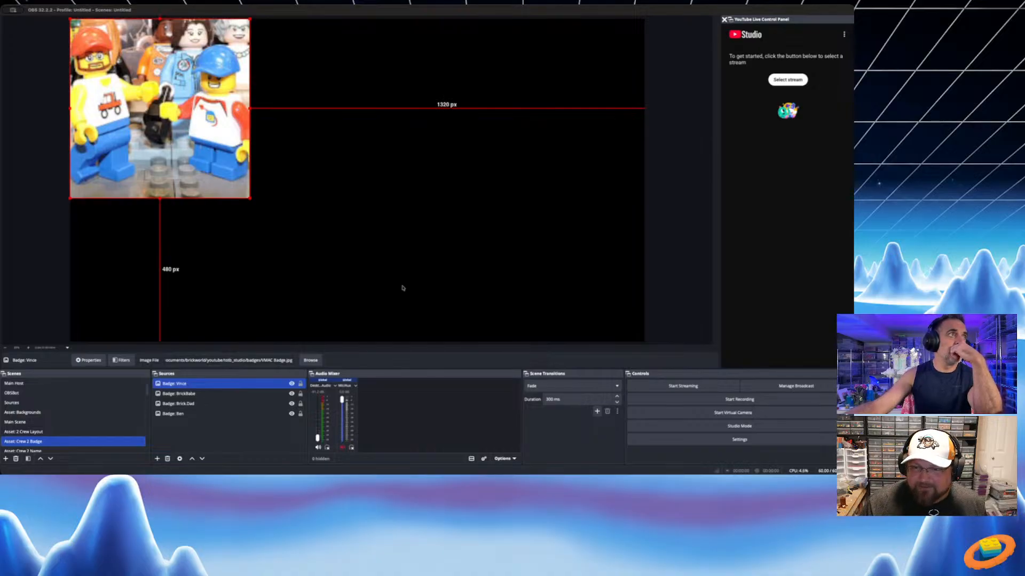
click(291, 384)
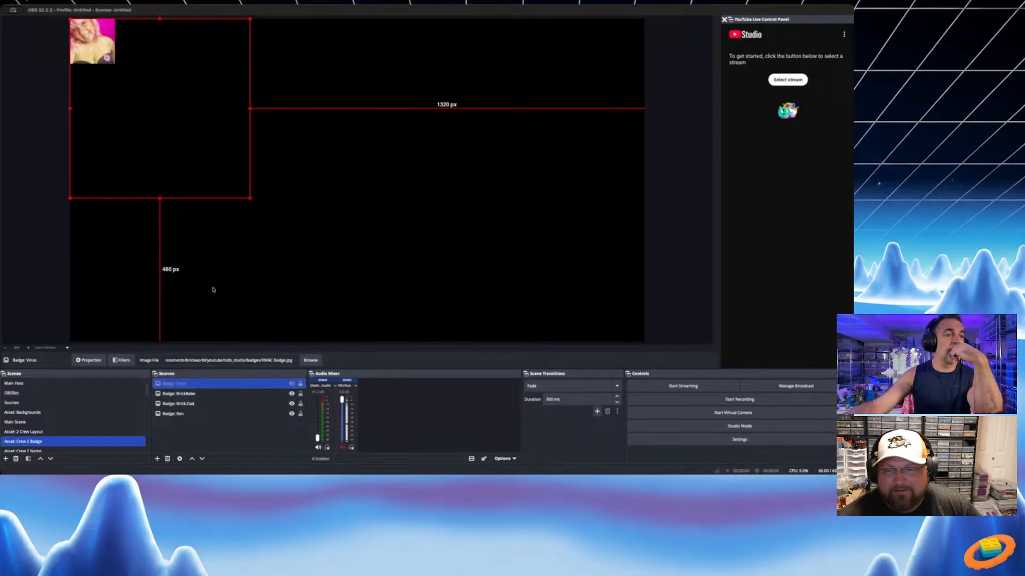
Resize the BrickBabe badge to 600 by 600 px
click(200, 395)
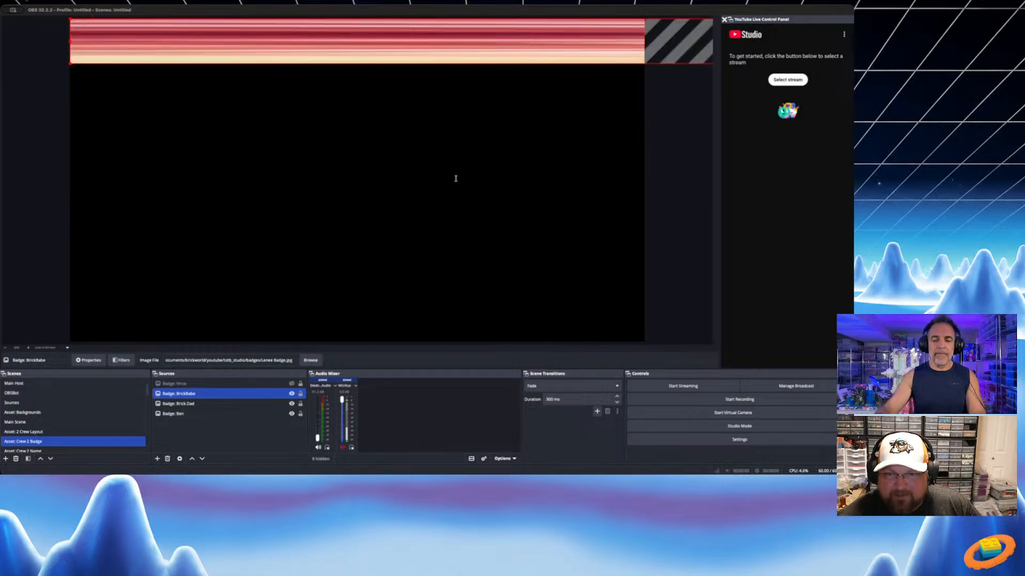
key(BackSpace)
key(BackSpace)
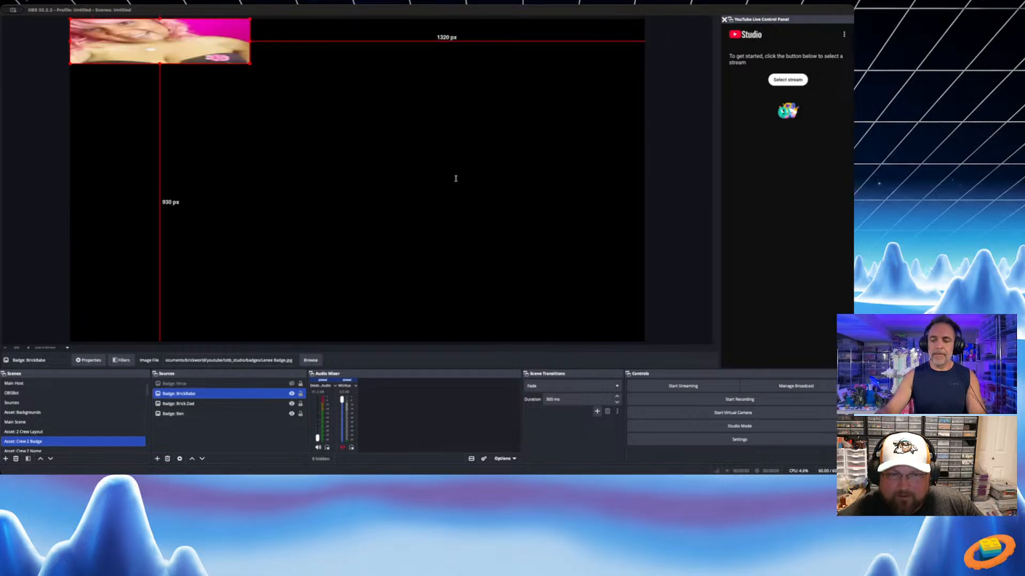
text(600)
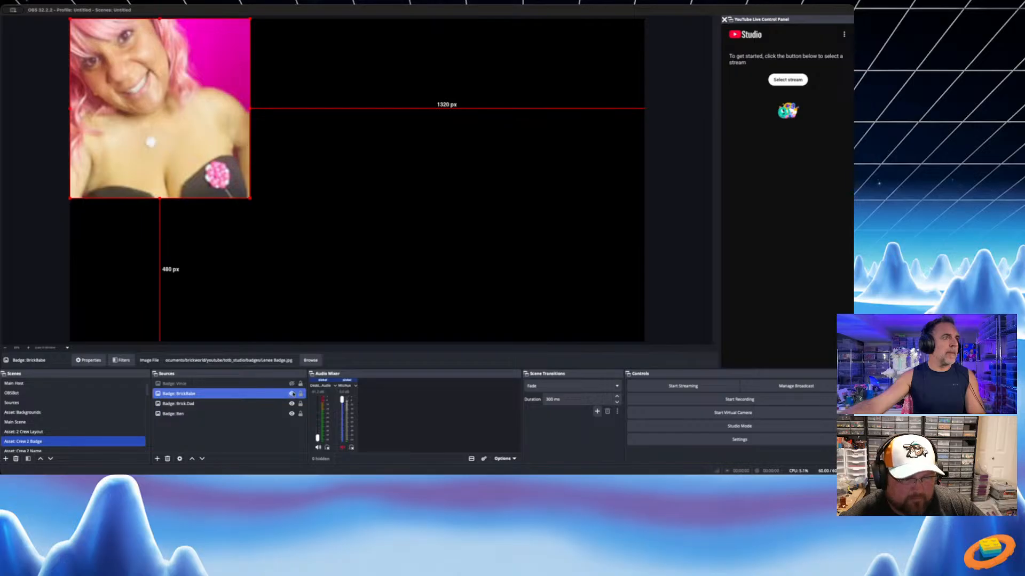
Hide the BrickBabe badge and resize the two badges listed below it to 600 by 600 px
click(292, 393)
click(202, 404)
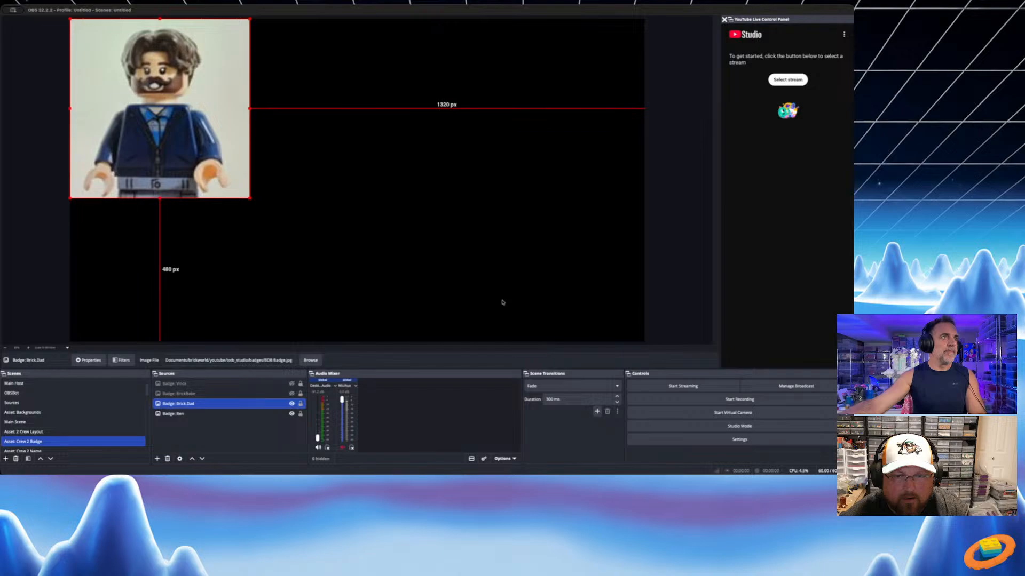
click(213, 415)
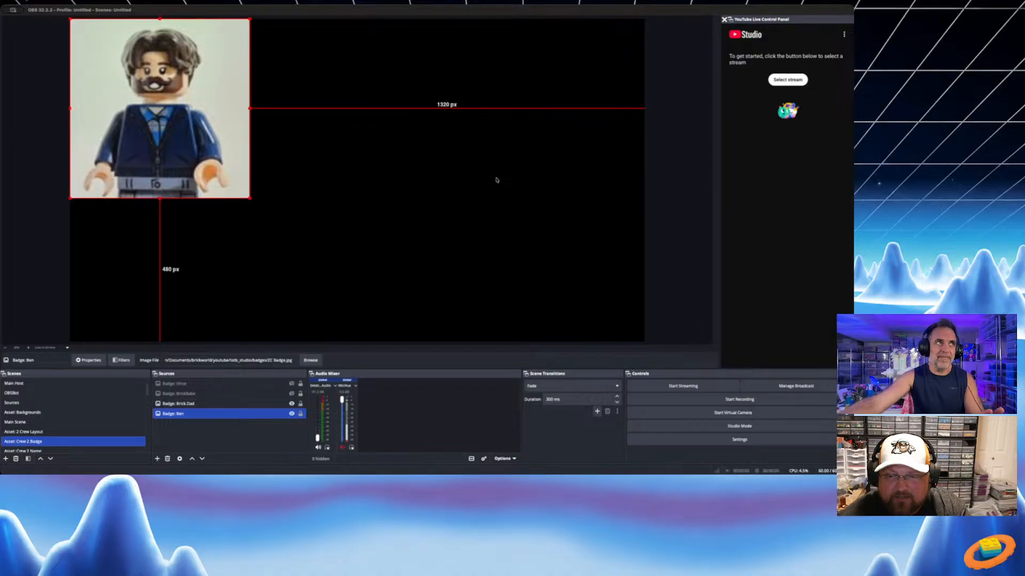
Give the lowest-listed badge a centre positional alignment and place it at 960, 540 in the middle of the canvas
click(343, 181)
click(343, 182)
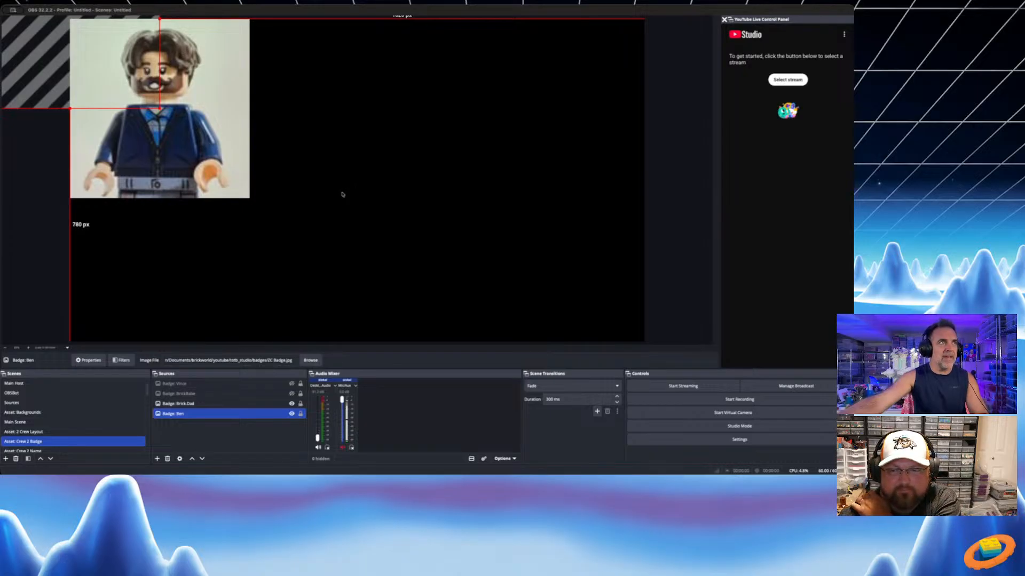
text(540)
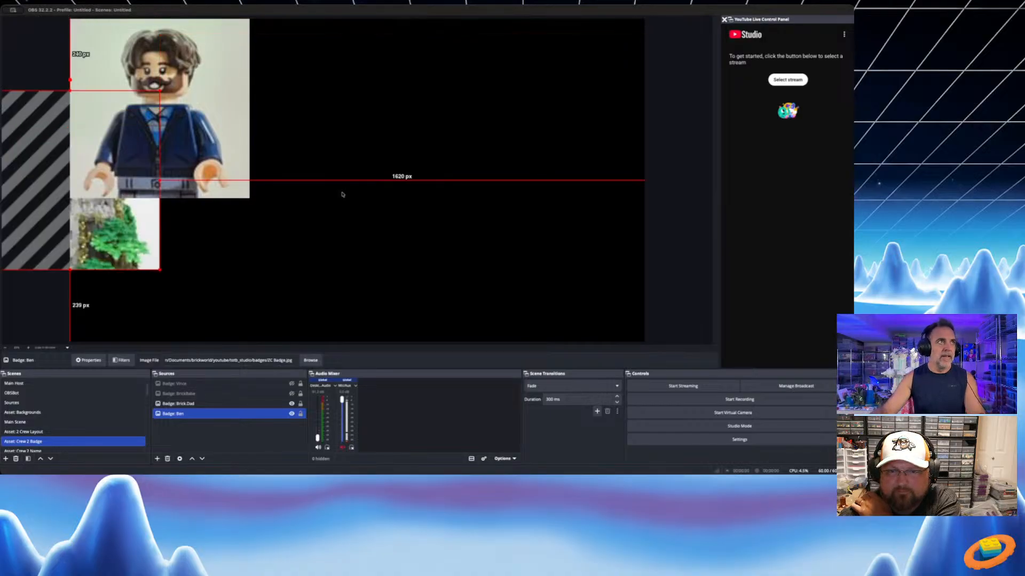
text(960)
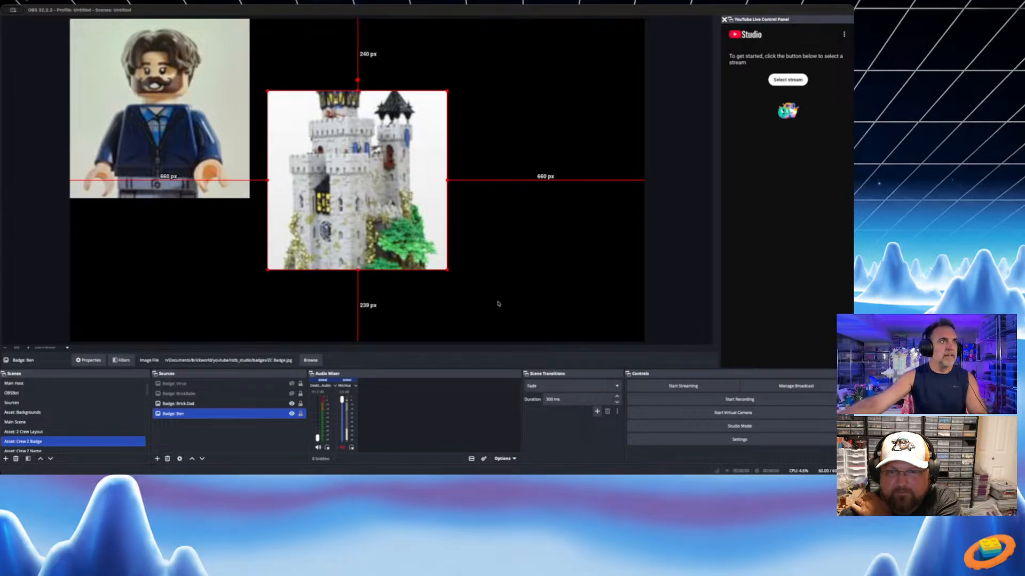
Centre the hidden first-listed badge on the canvas using centre positional alignment and position 960, 540
click(215, 148)
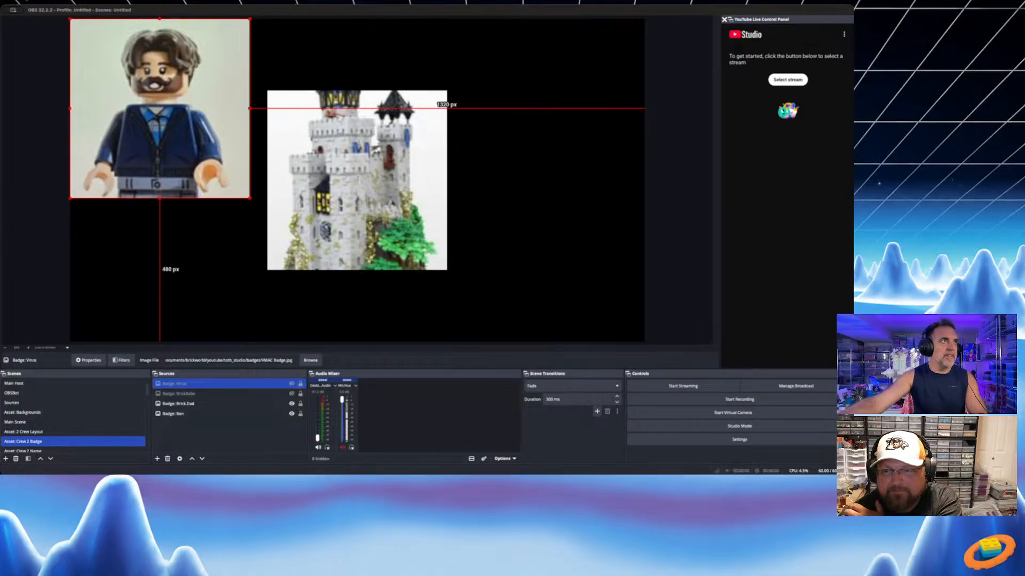
text(960)
key(Tab)
text(540)
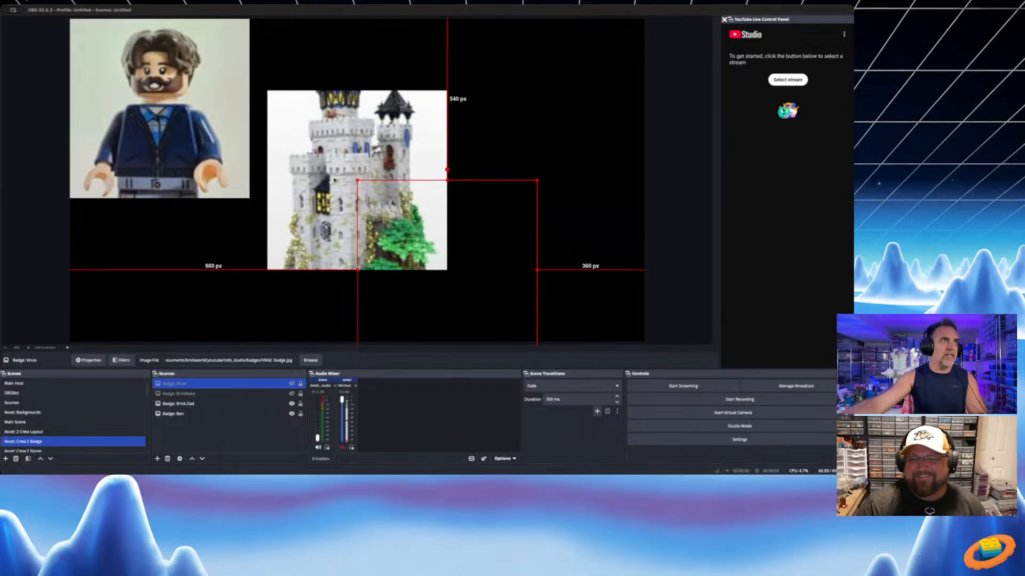
text(960)
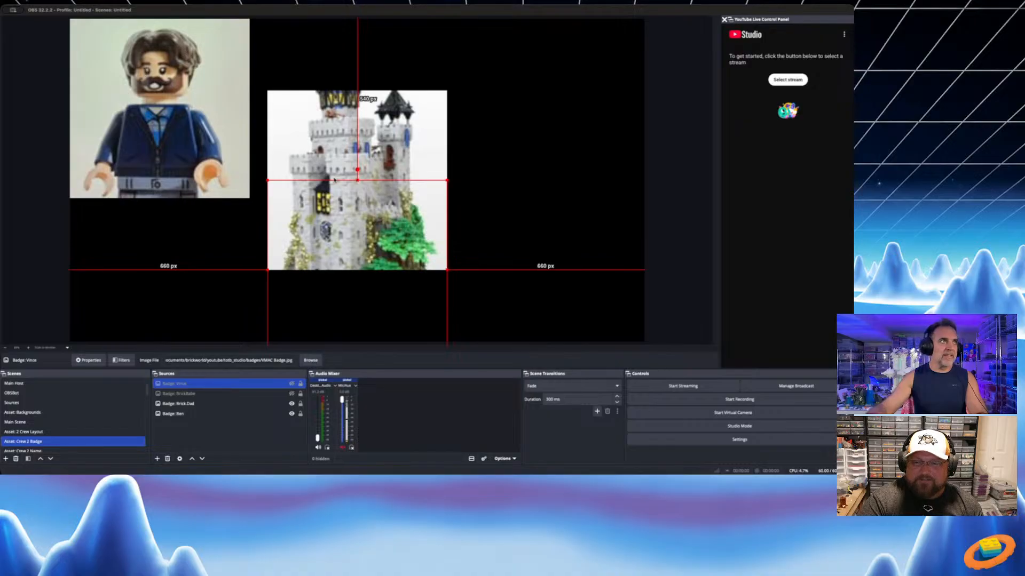
text(540)
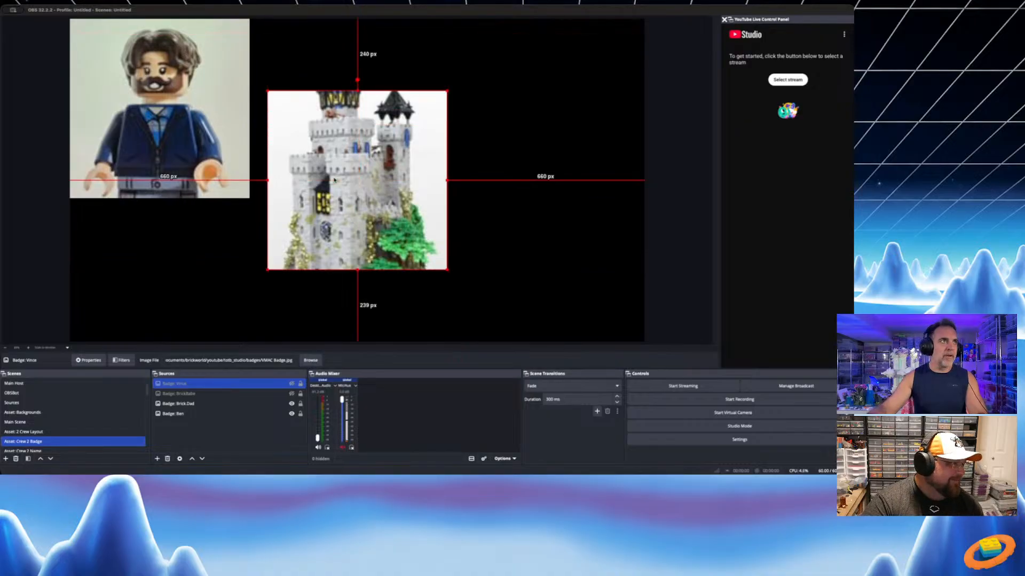
Centre the BrickBabe and Brick.Dad badges on the canvas at position 960, 540 with centre positional alignment
click(225, 148)
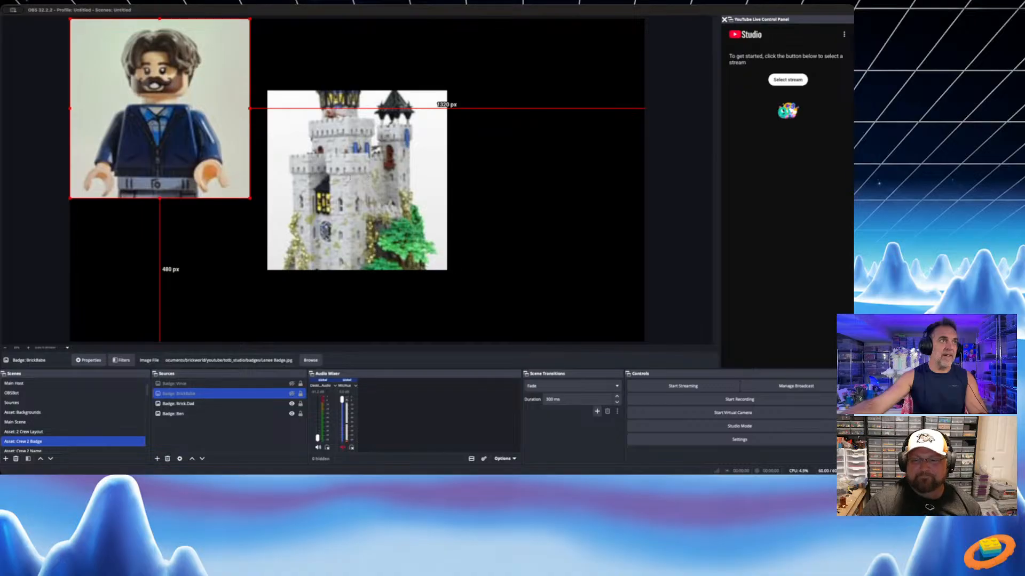
drag(132, 179, 329, 179)
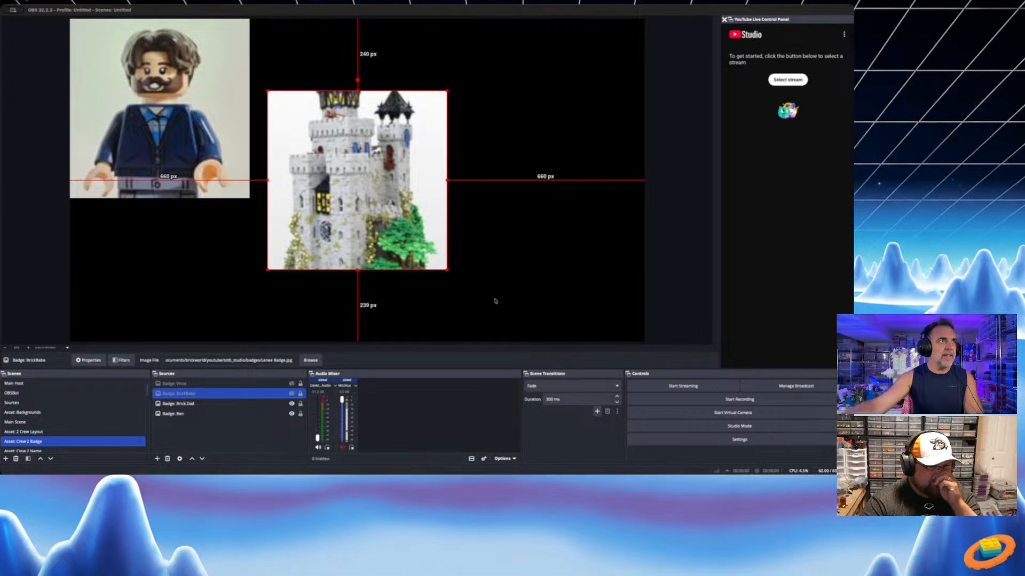
click(194, 405)
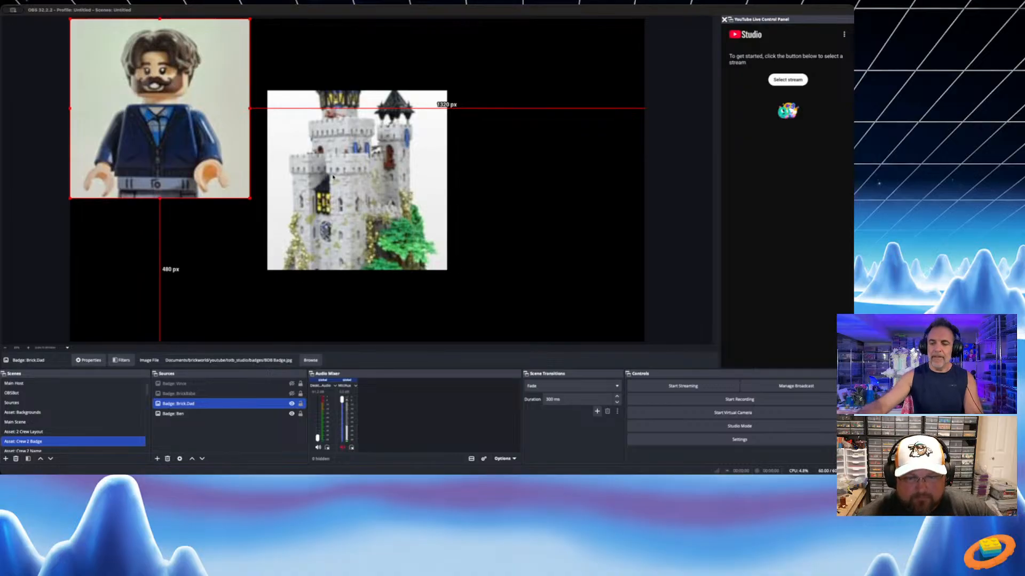
text(960)
key(Tab)
text(540)
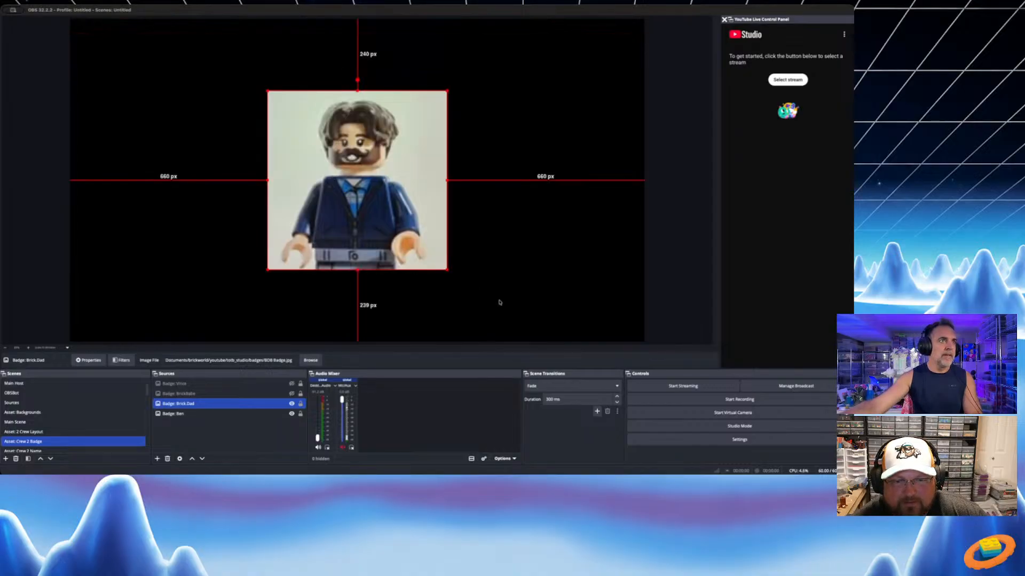
Make the hidden BrickBabe and first-listed badges visible again
click(224, 413)
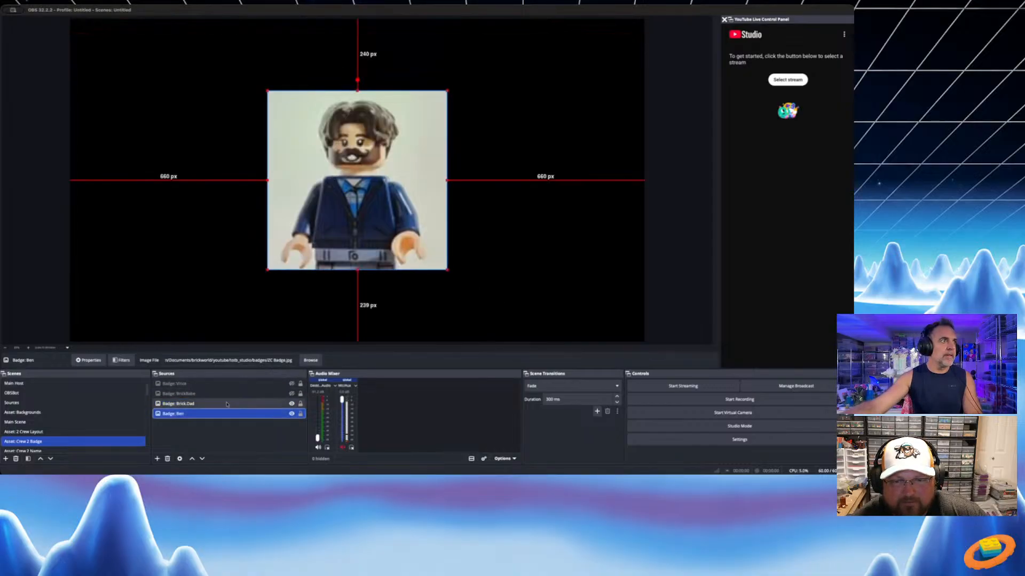
click(291, 394)
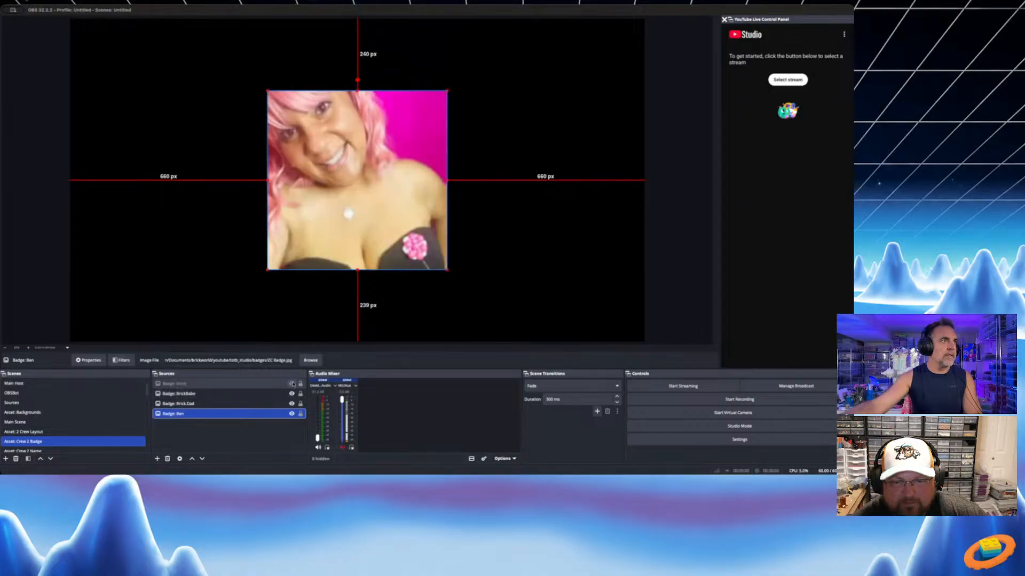
click(291, 384)
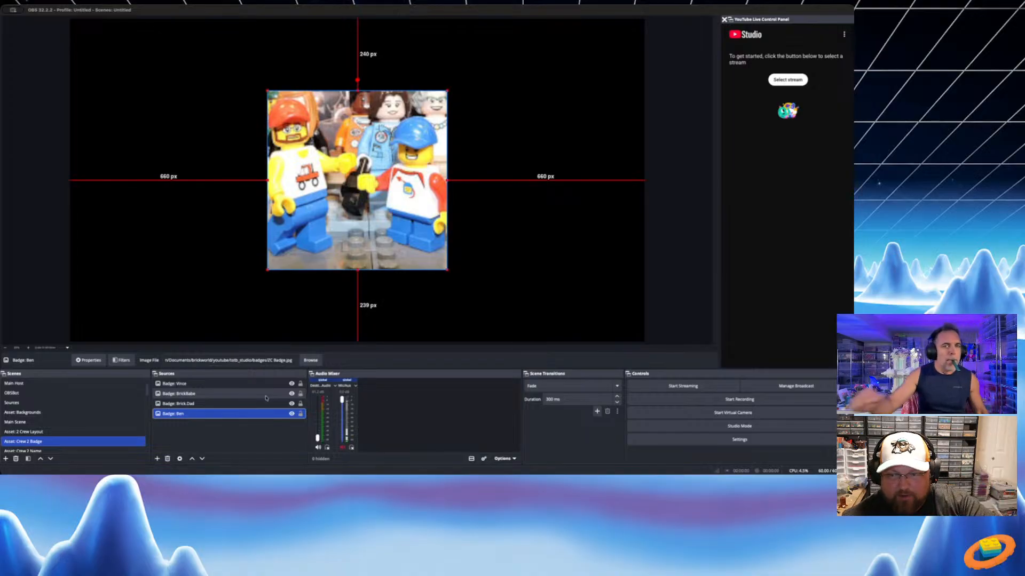
Duplicate the Asset: Crew 2 Badge scene and name the copy Asset: Crew 3 Badge
click(44, 442)
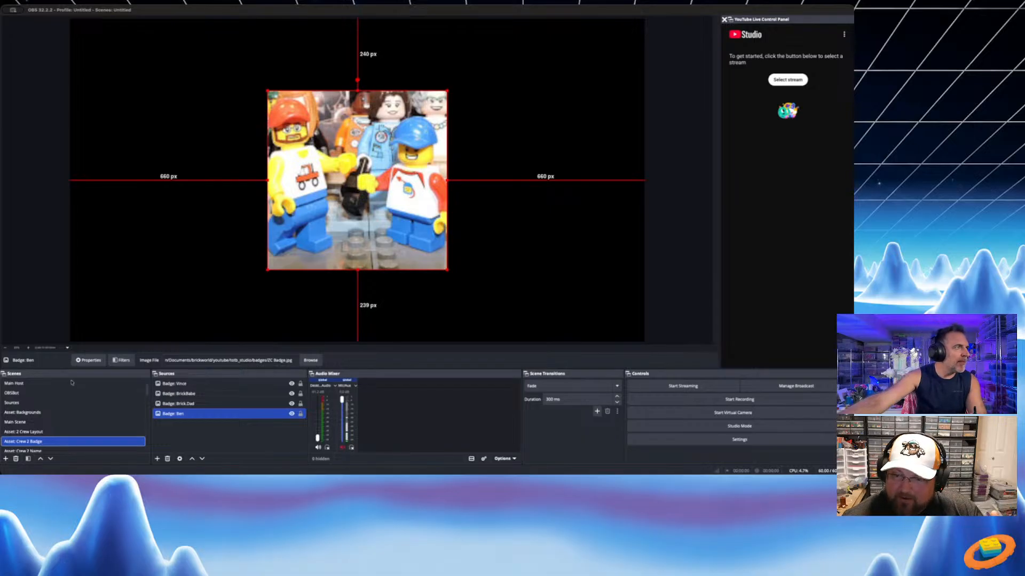
click(79, 327)
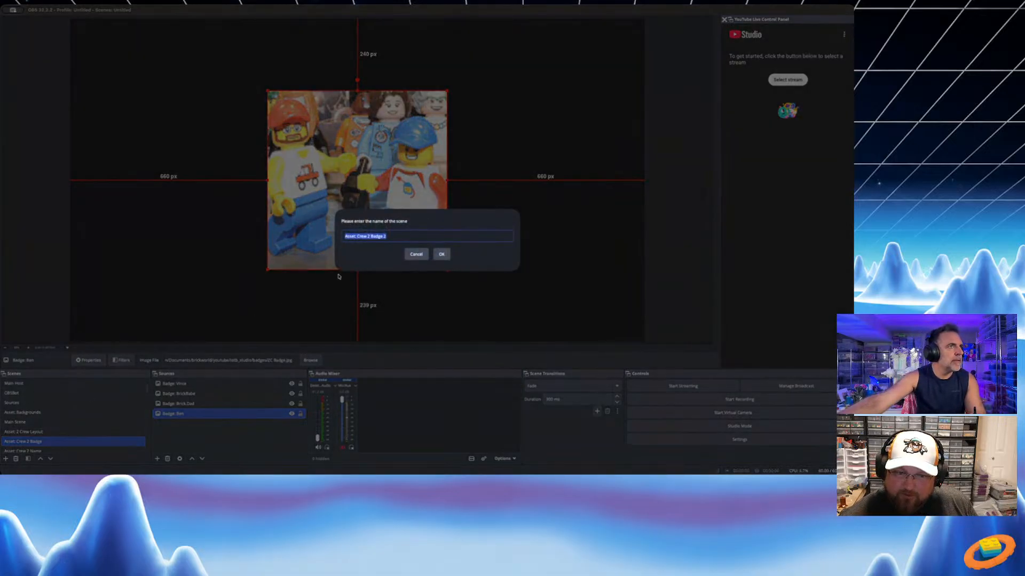
click(369, 236)
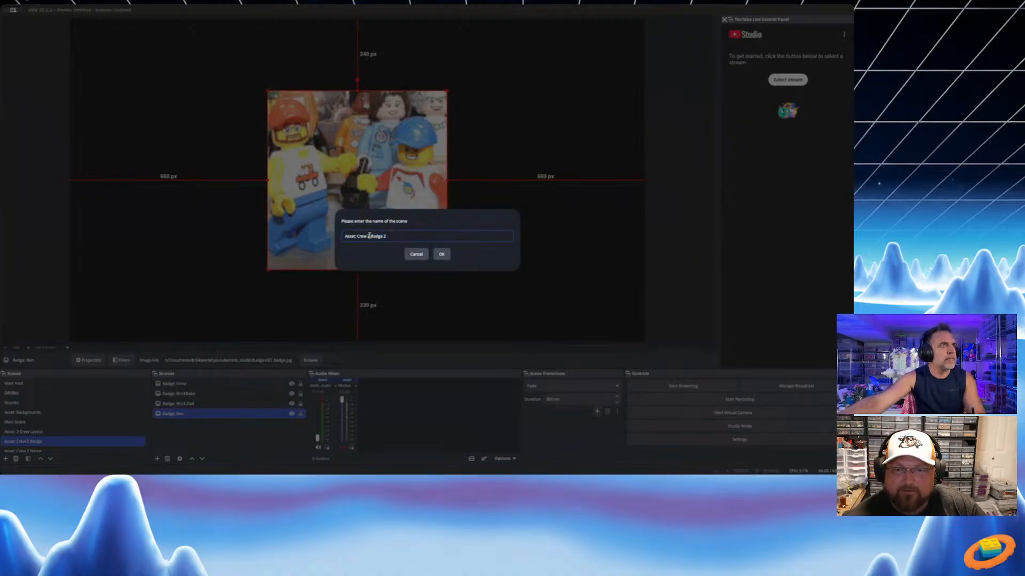
text(3)
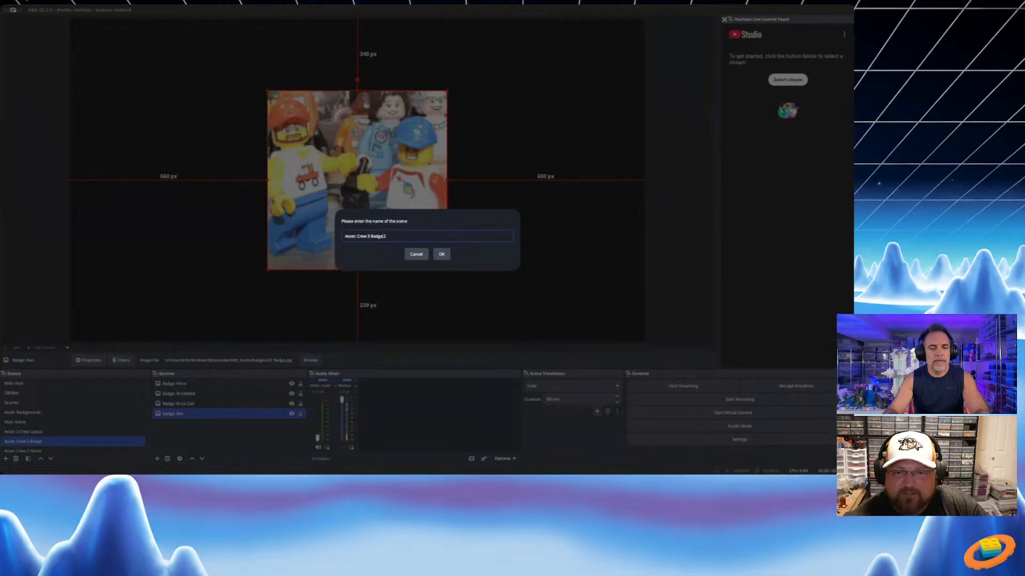
click(441, 255)
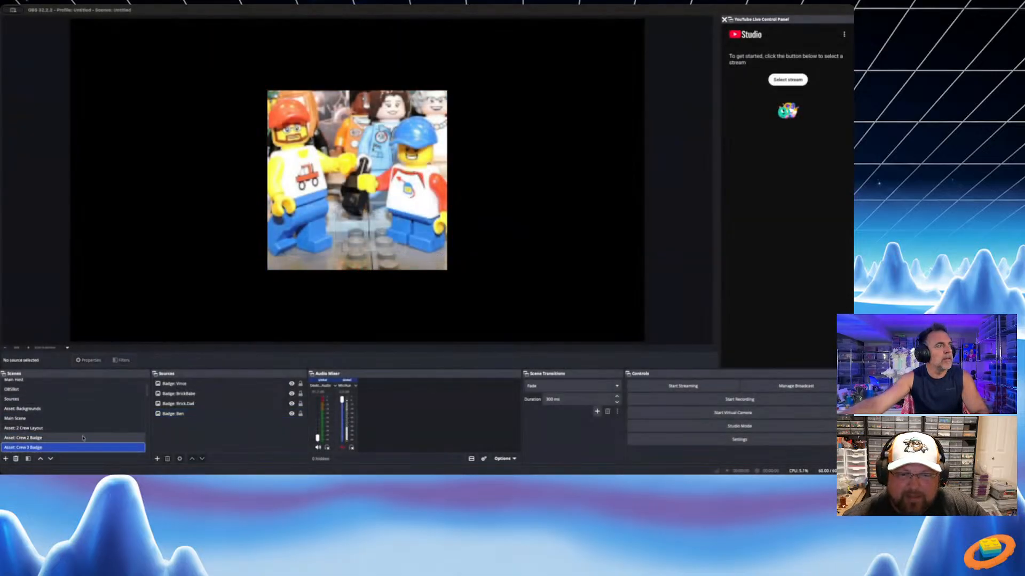
Add the Asset: Crew 2 Badge scene as a source in Asset: 2 Crew Layout
scroll(85, 433, down, 2)
click(86, 399)
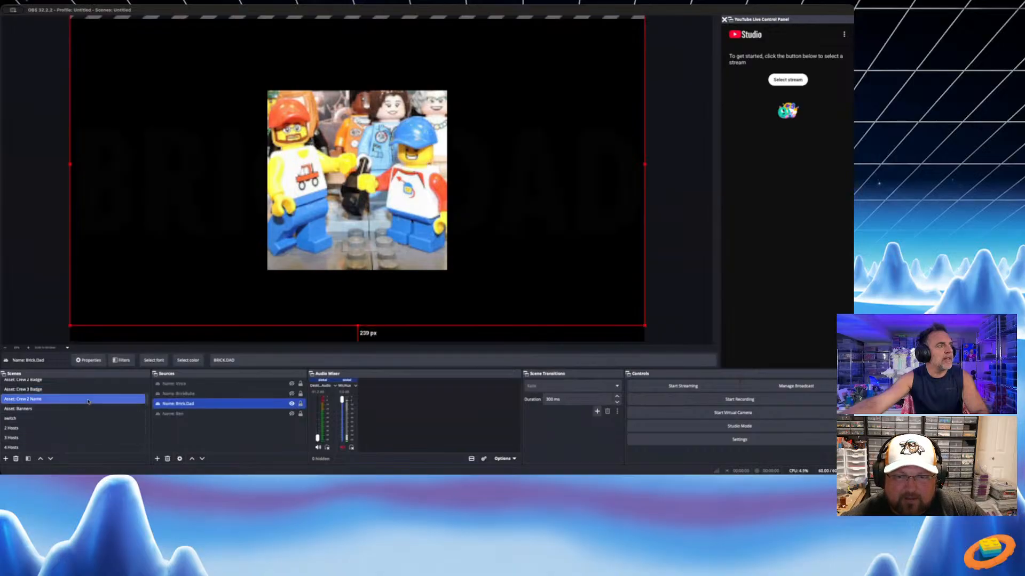
scroll(76, 424, up, 3)
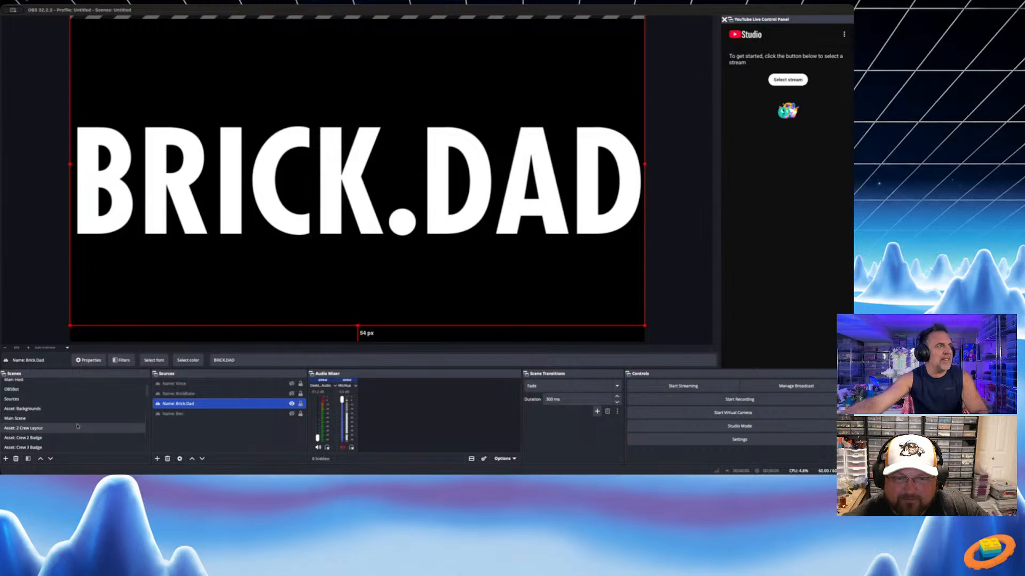
click(77, 428)
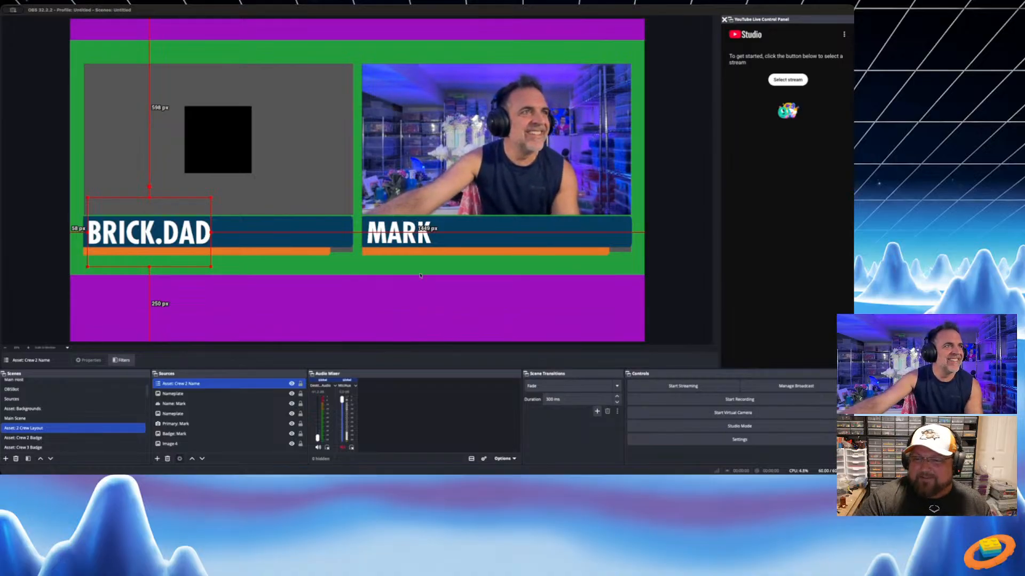
click(387, 321)
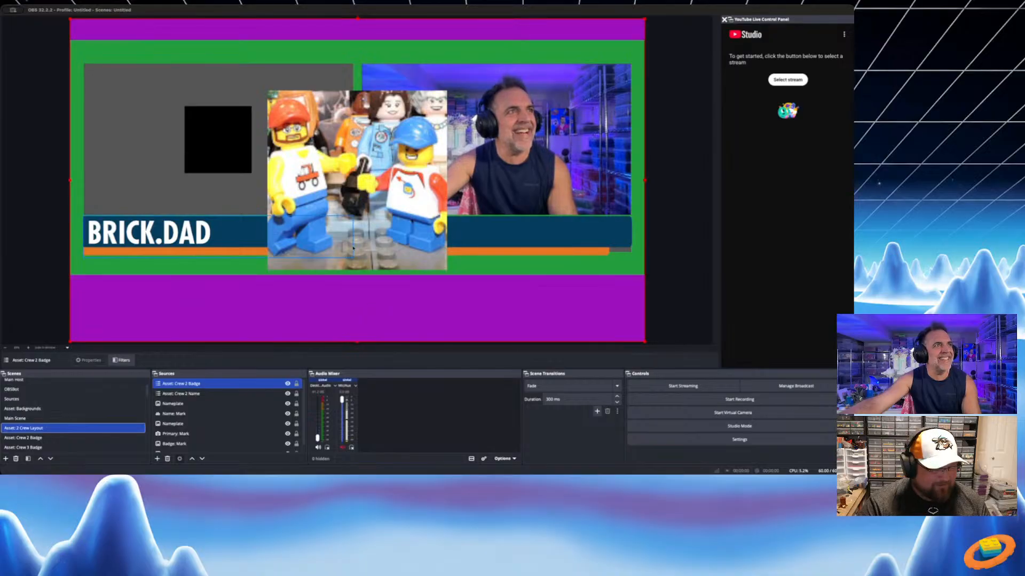
Shift the badge source toward the left crew frame and set its size to 800 by 450
drag(344, 200, 215, 170)
drag(517, 313, 345, 196)
drag(190, 153, 269, 195)
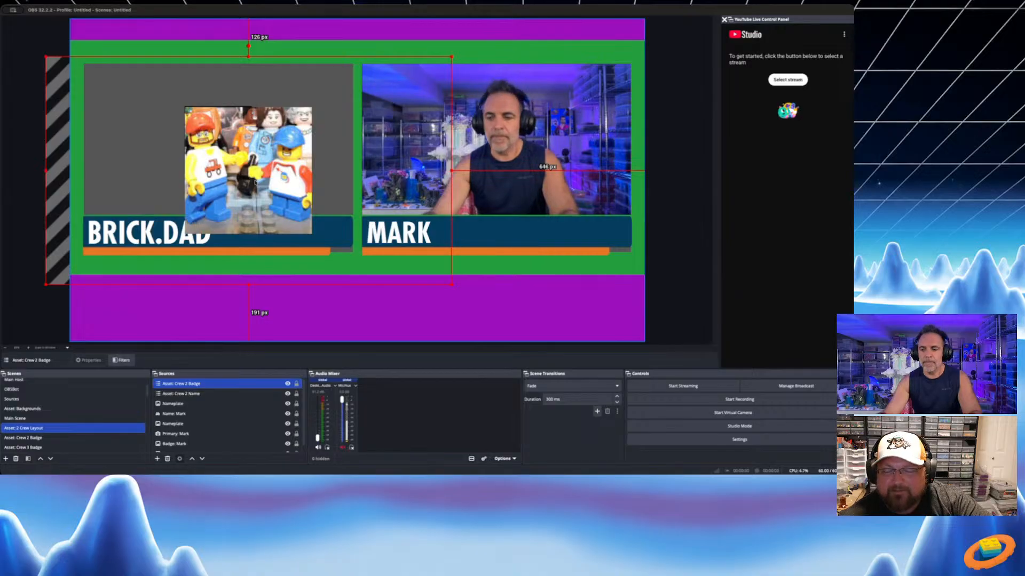
text(800)
key(Tab)
text(450)
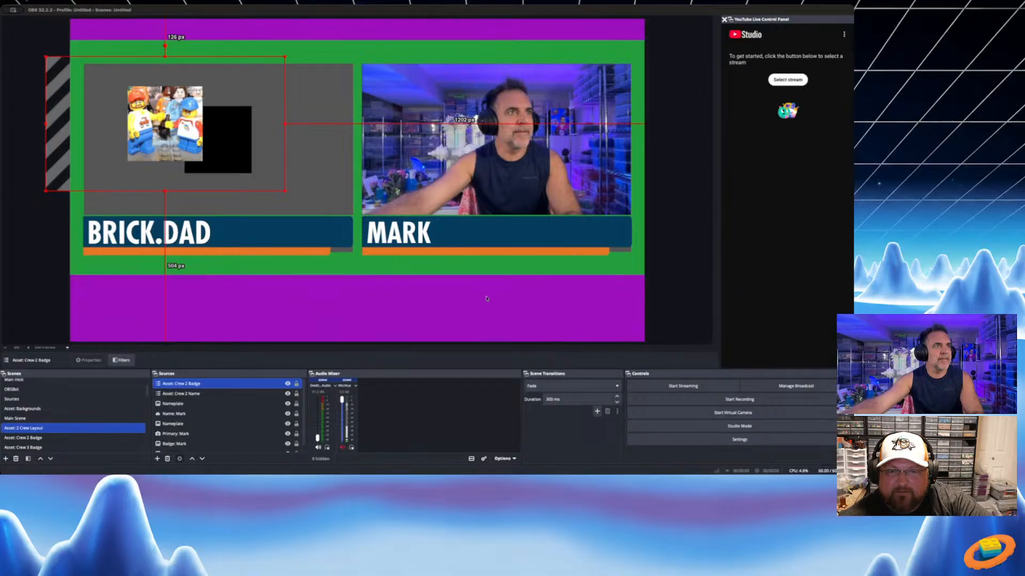
Centre the badge source in the left crew frame, about 96 px from the canvas's left edge and 179 px from its top
drag(175, 133, 230, 147)
key(Right)
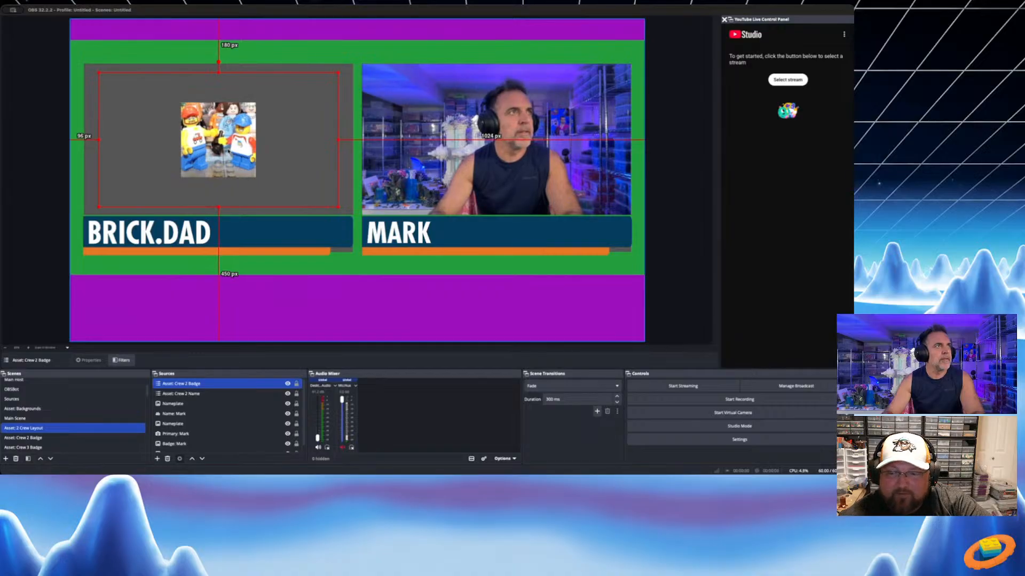
key(Up)
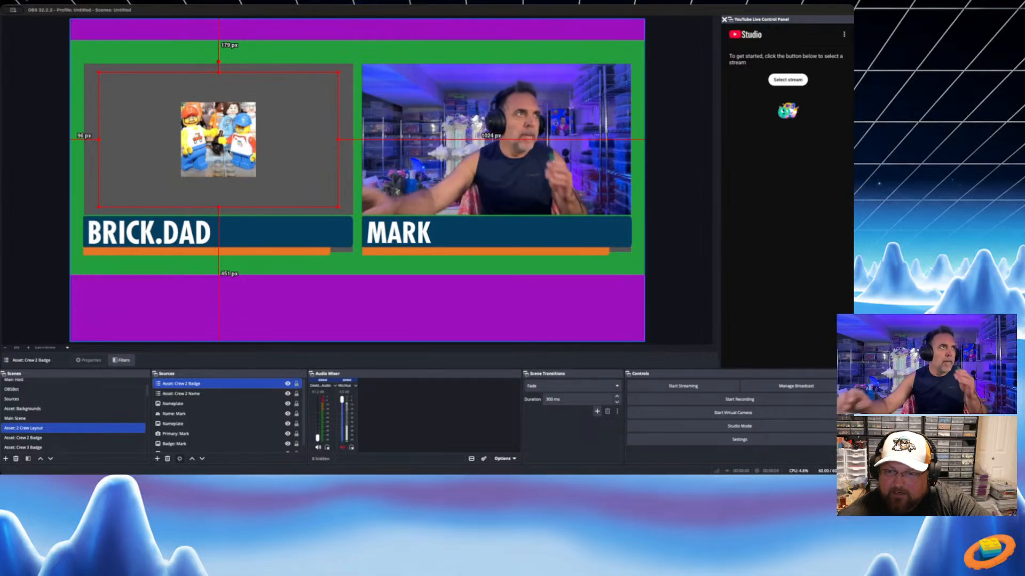
Create a new scene named Asset: Crew 2 Primary
click(6, 459)
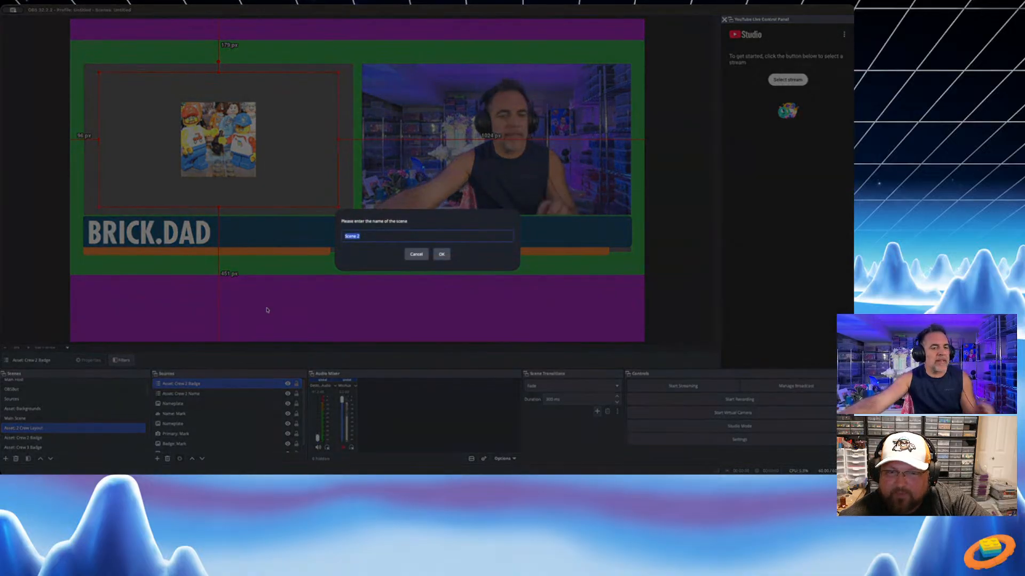
text(Asset: Crew 2)
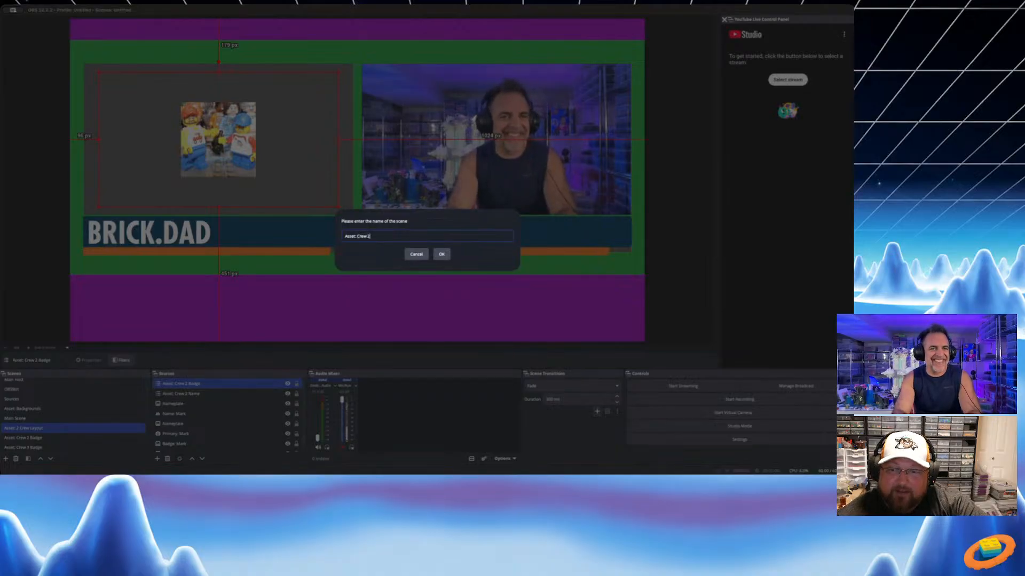
text( Primary)
click(441, 255)
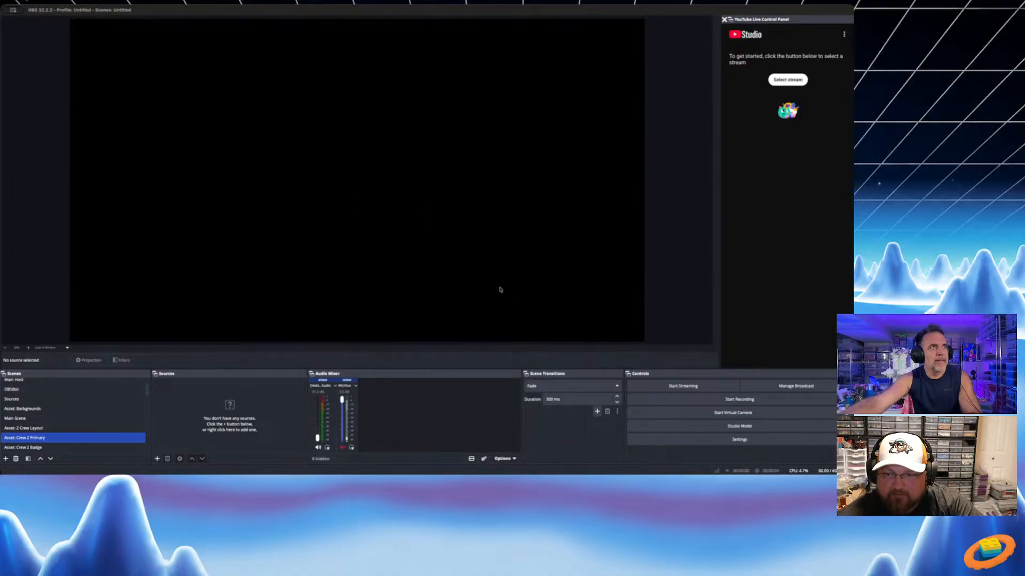
Add the four crew members' primary camera sources to Asset: Crew 2 Primary, each stretched to fill the canvas
click(373, 320)
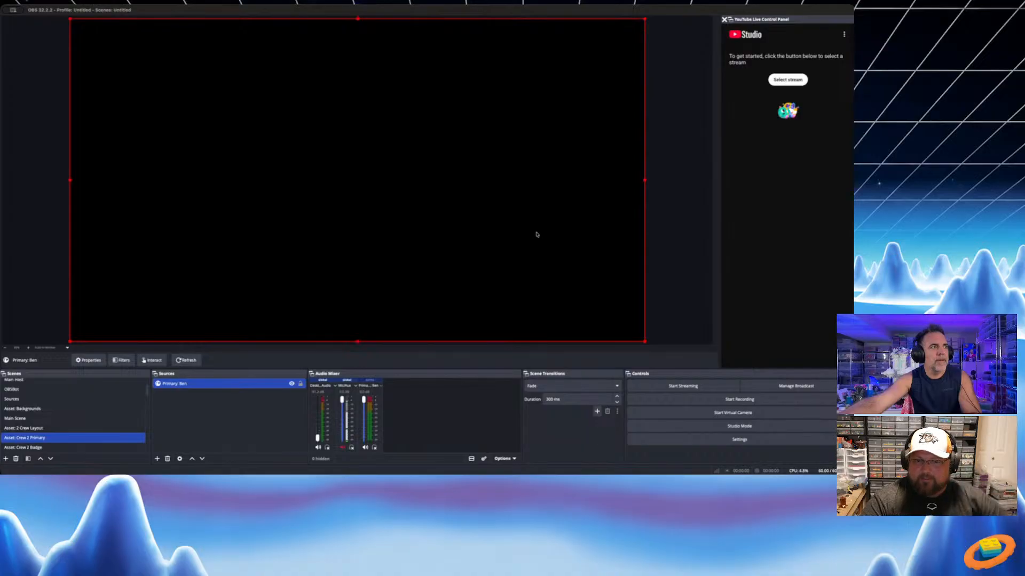
click(392, 319)
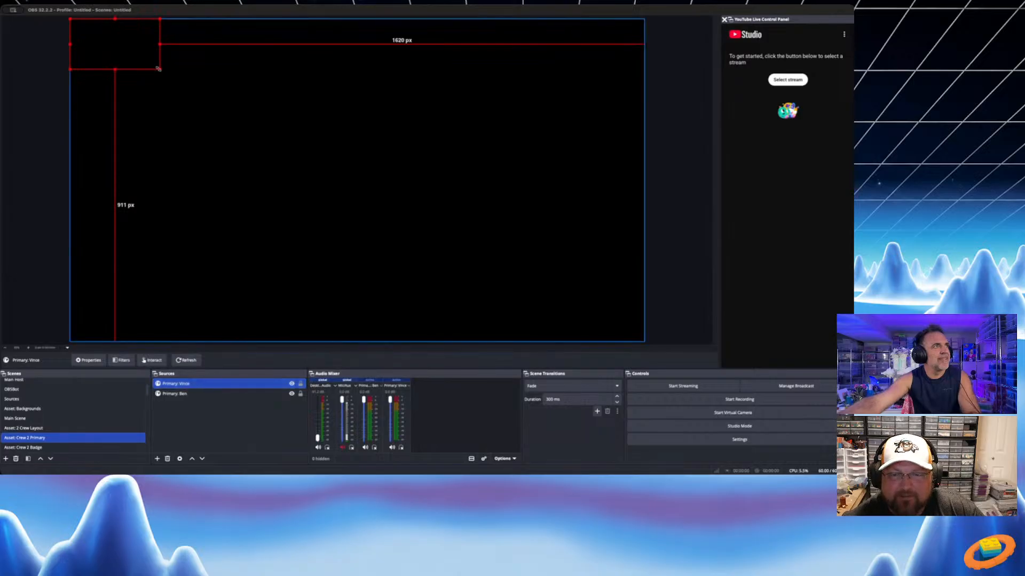
drag(159, 69, 632, 339)
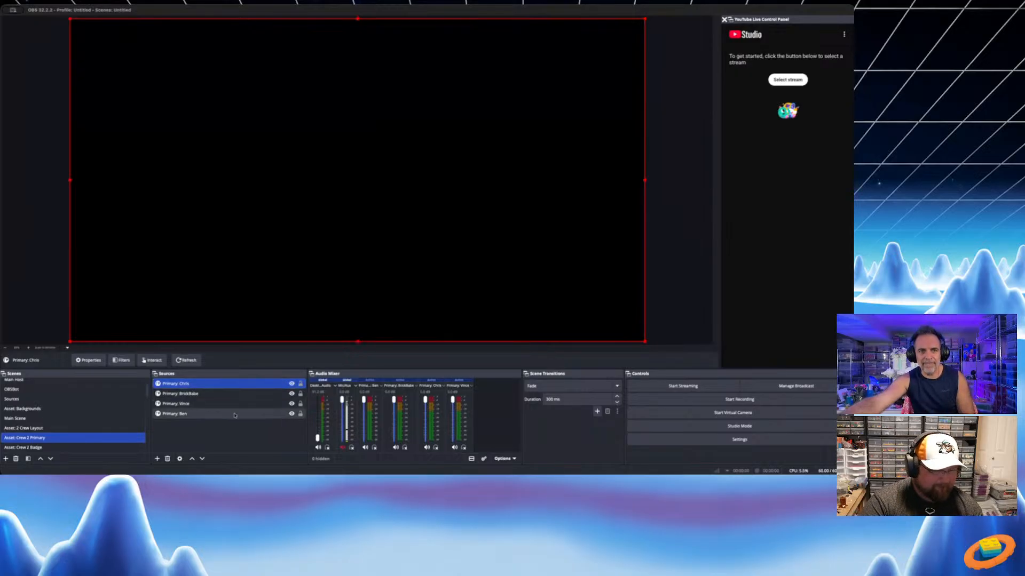
Add Asset: Crew 2 Primary to Asset: 2 Crew Layout and fit it over the left crew frame, about 48 px from left and 151 px from top
click(89, 430)
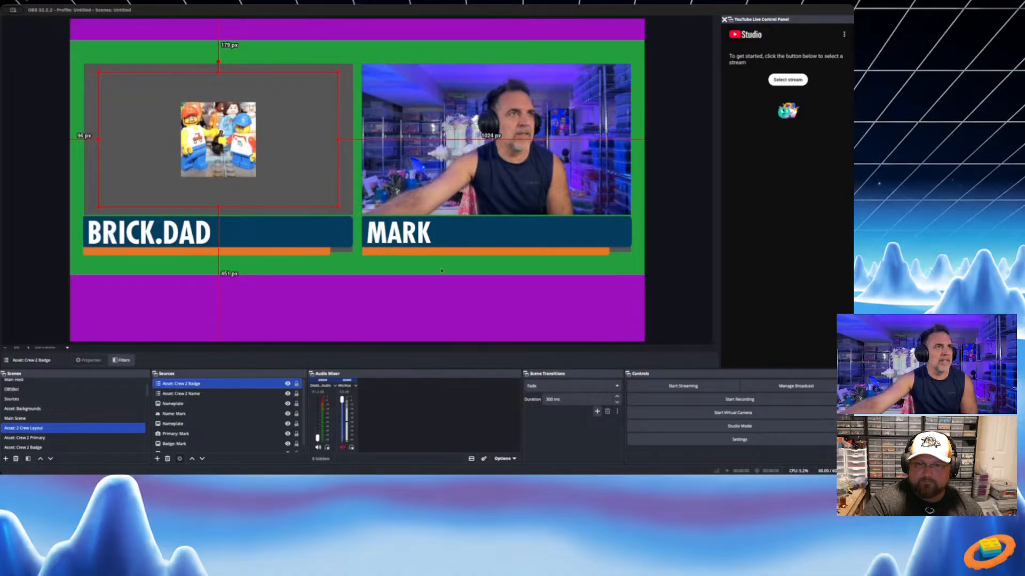
click(387, 318)
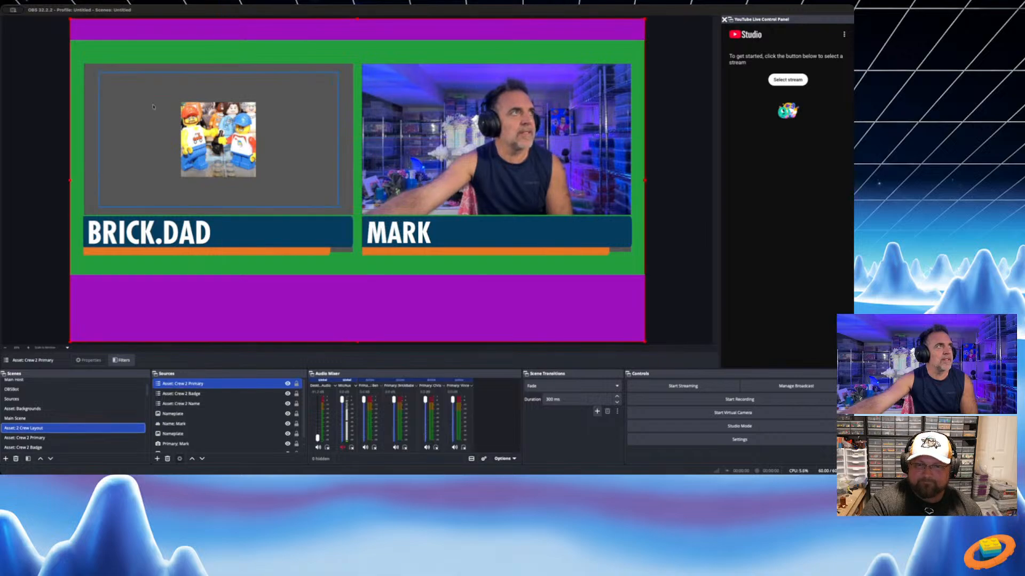
drag(69, 18, 158, 90)
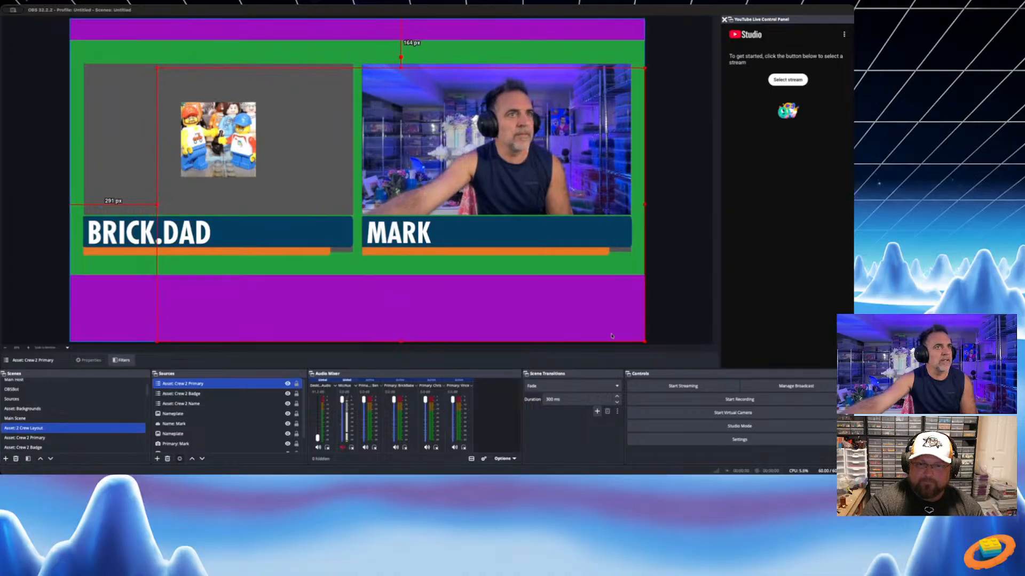
drag(645, 342, 444, 228)
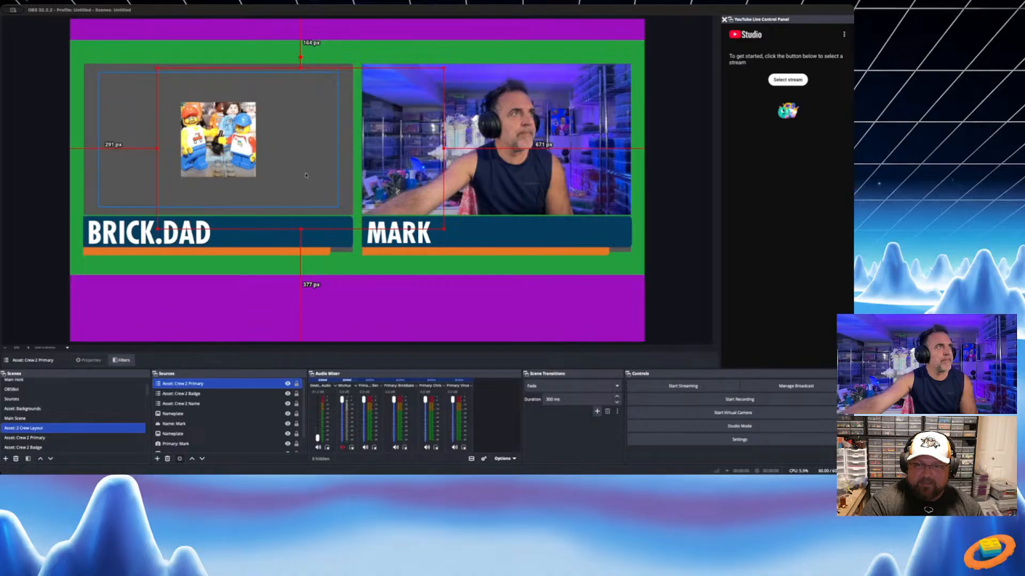
drag(346, 170, 271, 165)
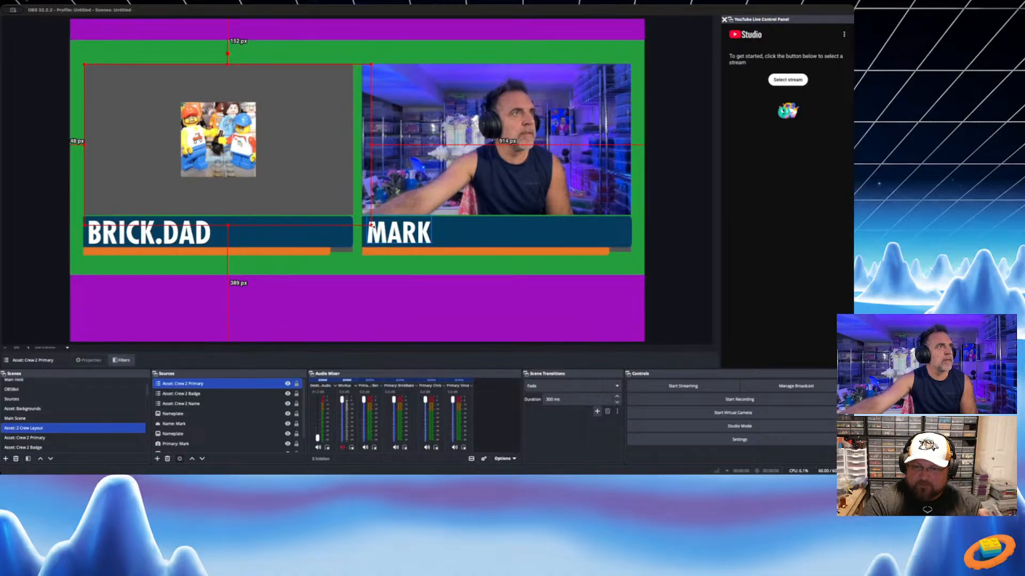
drag(371, 225, 353, 213)
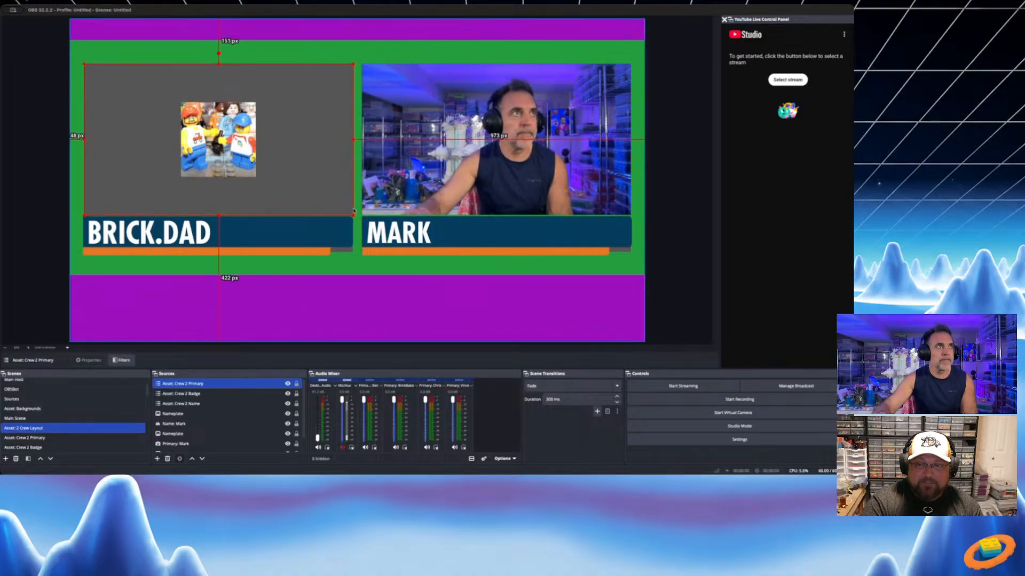
click(668, 274)
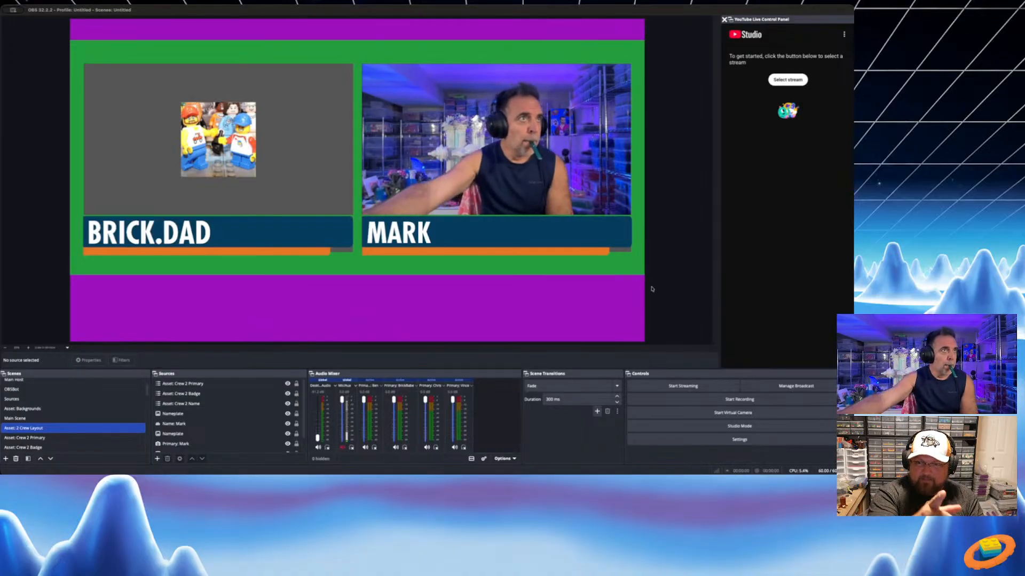
Hide the Image 4 placeholder in the two-crew layout and add Asset: 2 Crew Layout to Main Scene
scroll(190, 435, down, 1)
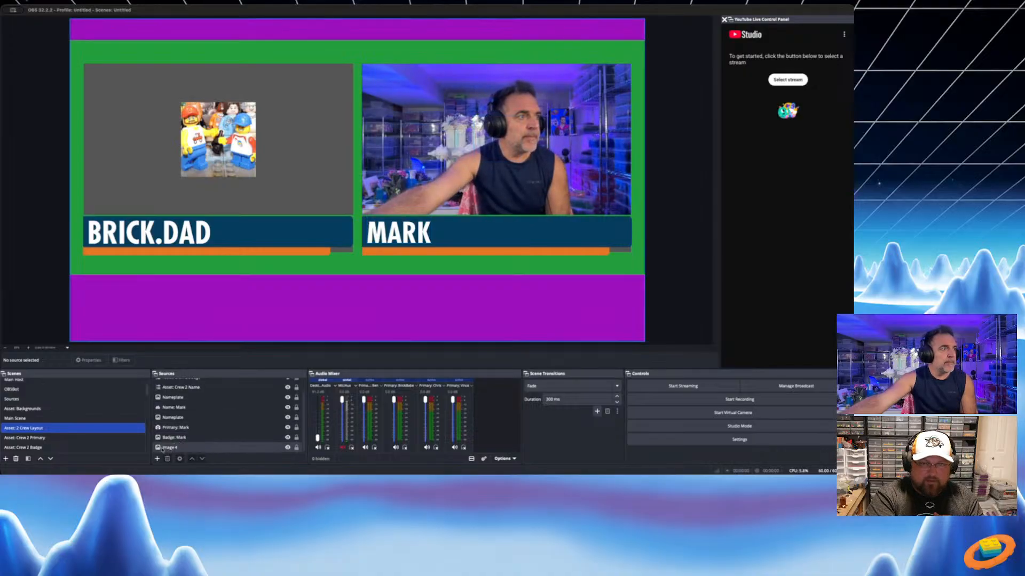
click(288, 448)
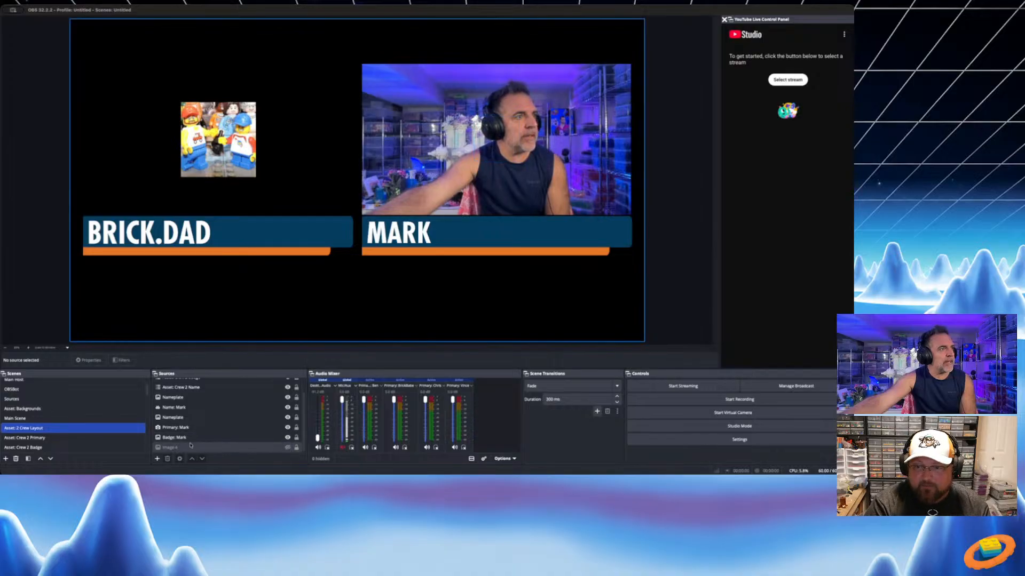
click(123, 418)
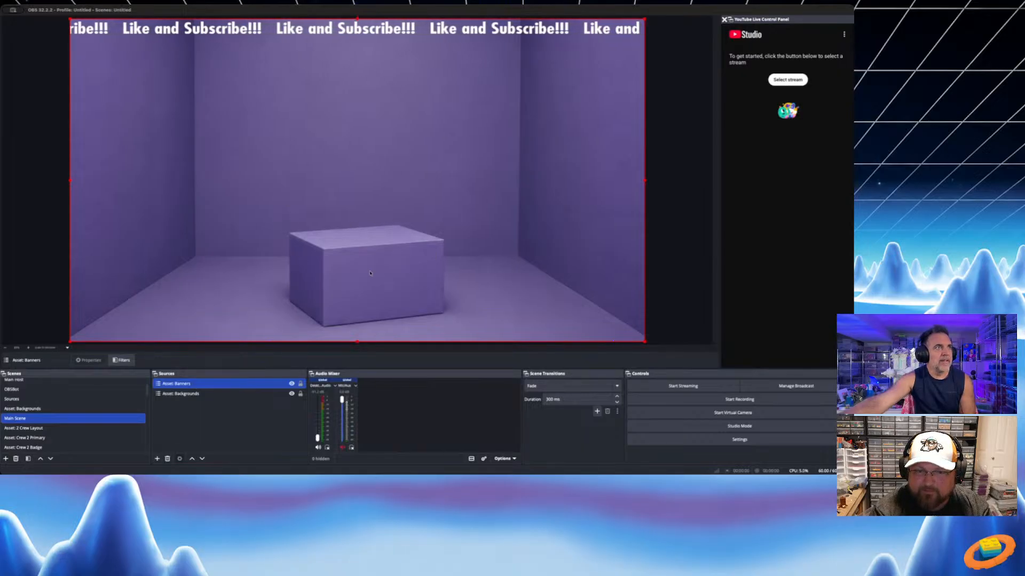
click(481, 319)
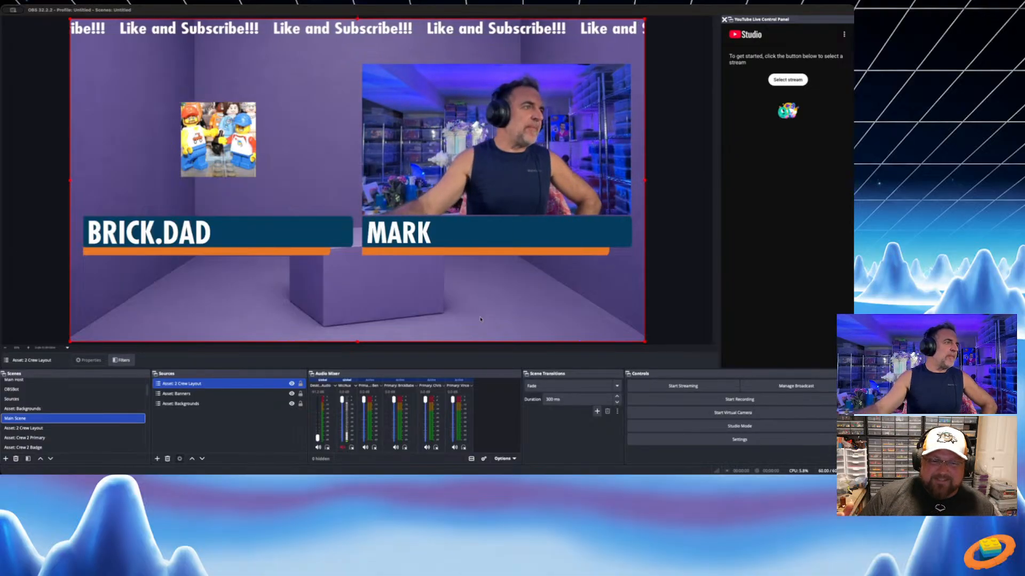
Toggle the Asset: 2 Crew Layout source off and on in Main Scene, and hide Asset: Banners
click(292, 384)
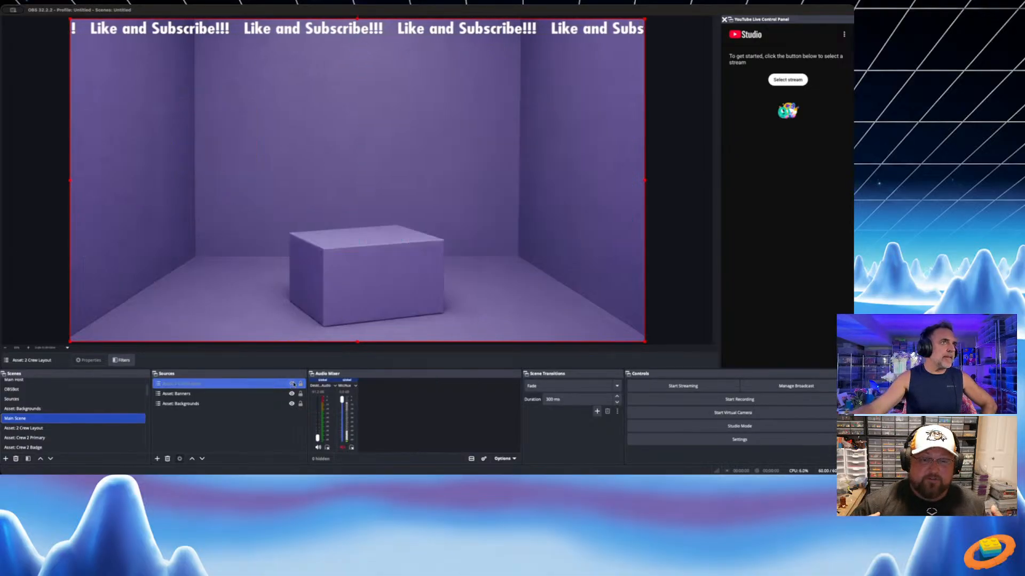
click(292, 384)
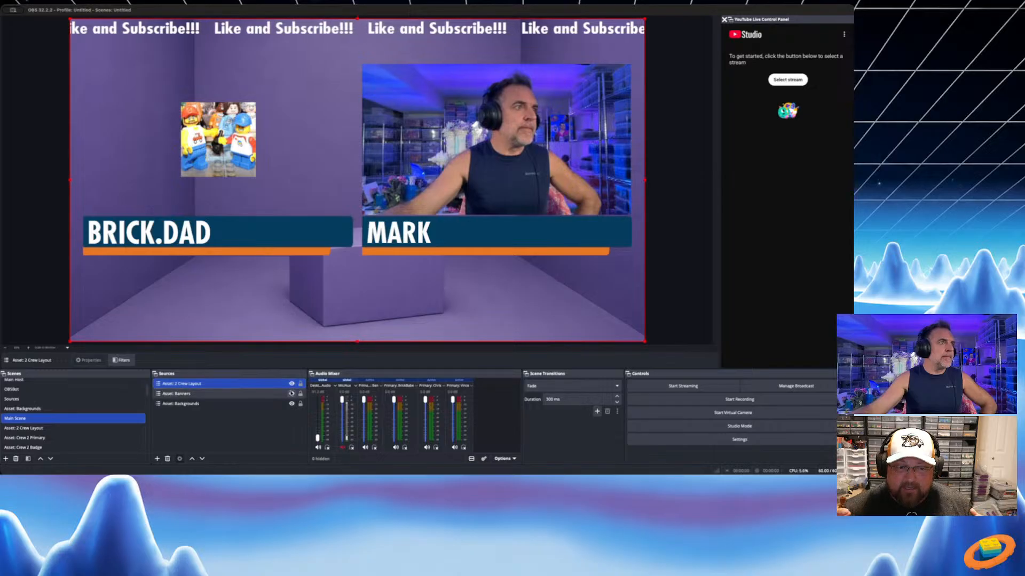
click(292, 394)
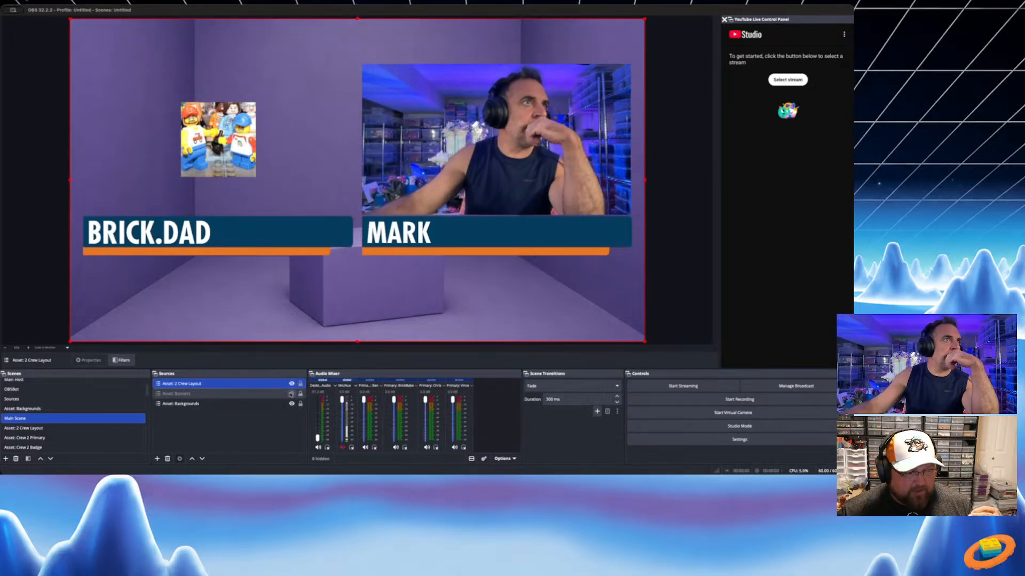
Hide the Void: Purple image in Asset: Backgrounds so the Lifestyle: Pink background is used
click(142, 408)
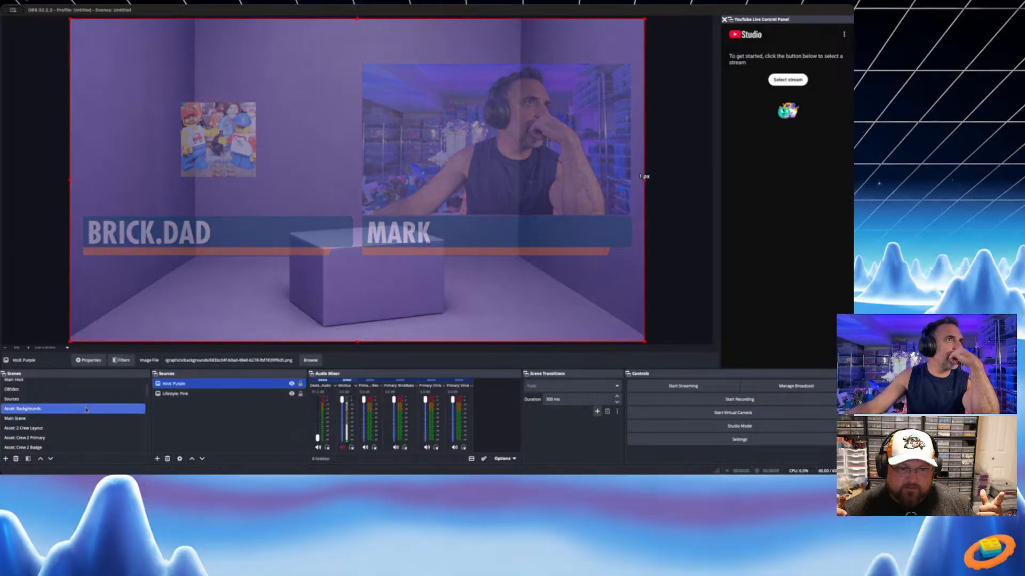
click(292, 384)
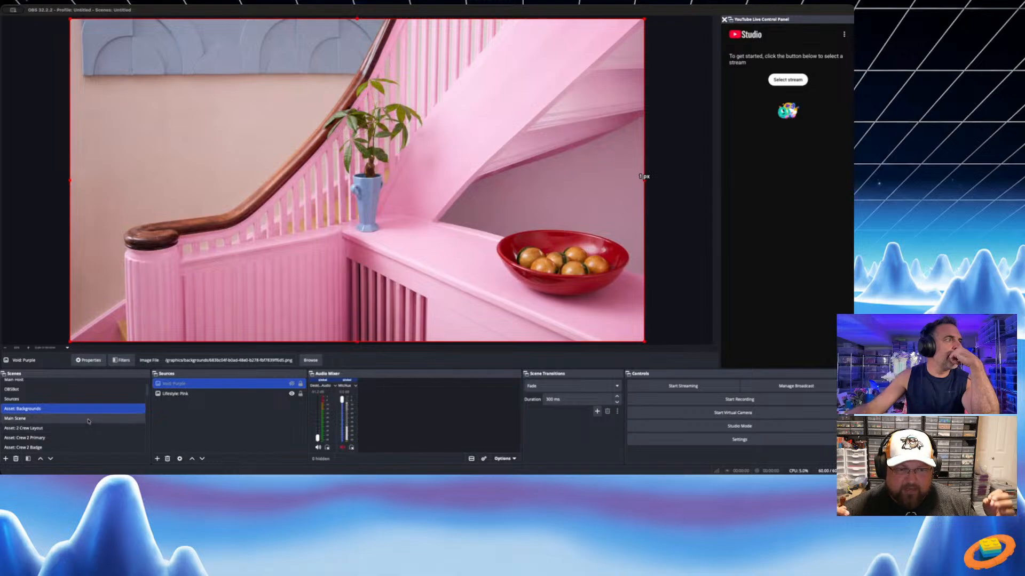
Name the starship image source Lifestyle: Venator in Asset: Backgrounds and preview it in Main Scene
click(89, 419)
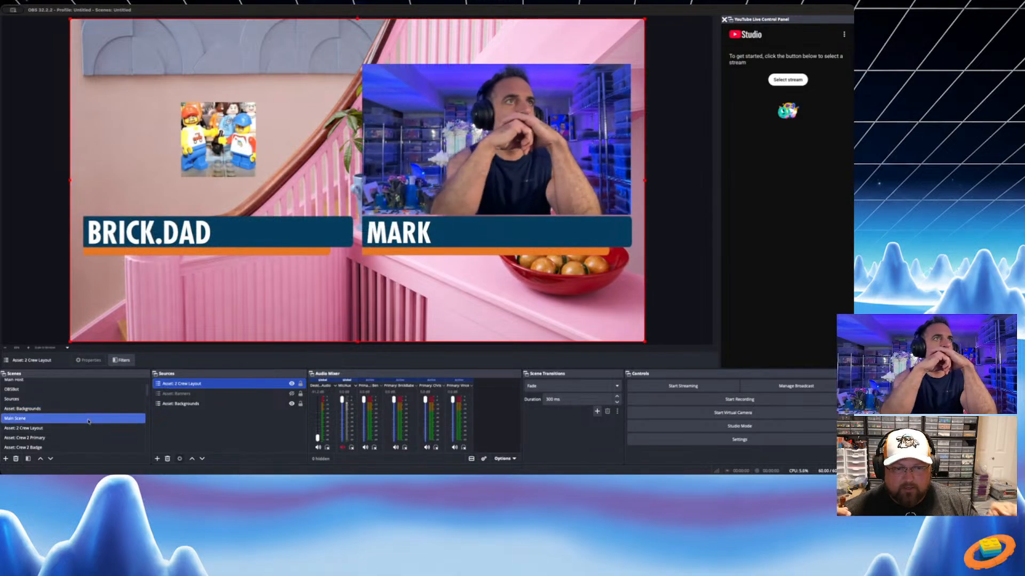
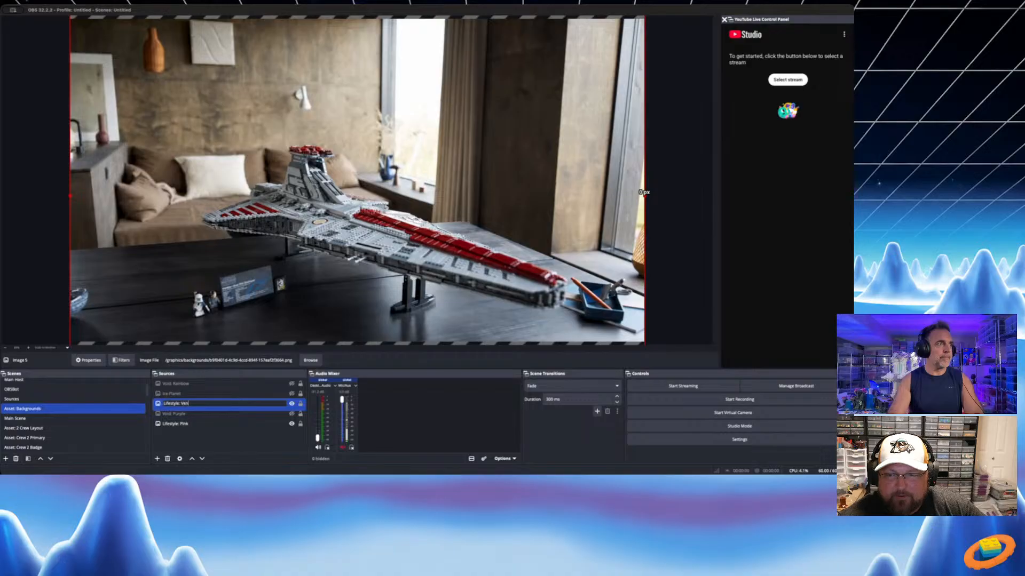
key(Return)
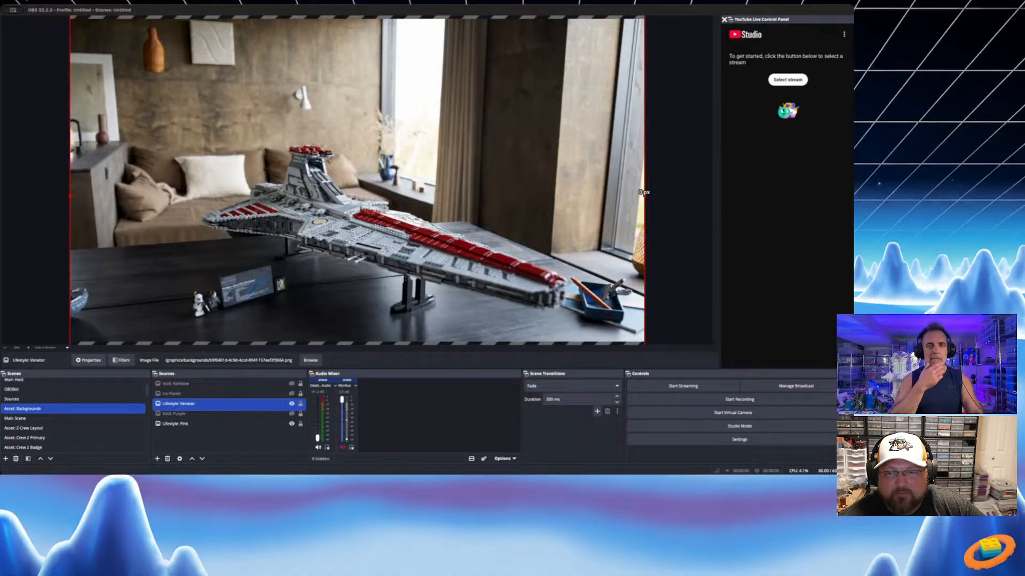
click(43, 418)
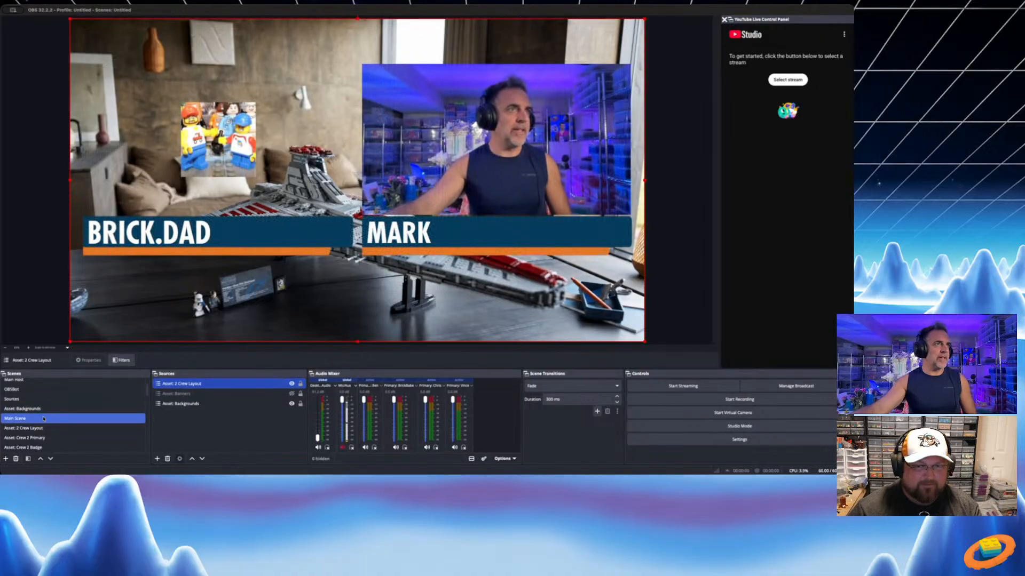
Show the Ice Planet image in Asset: Backgrounds and preview it behind the two-crew layout in Main Scene
click(42, 410)
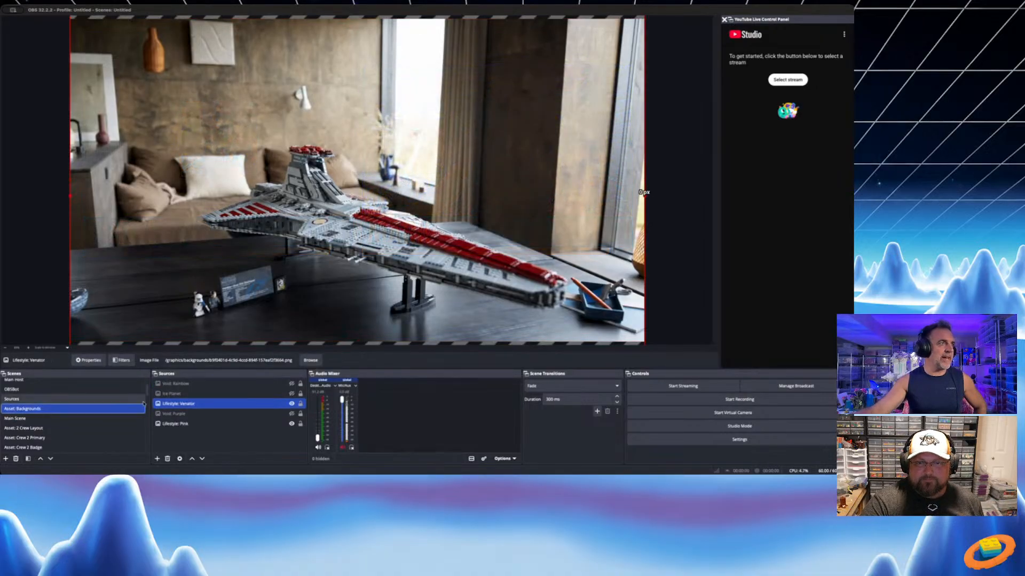
click(291, 393)
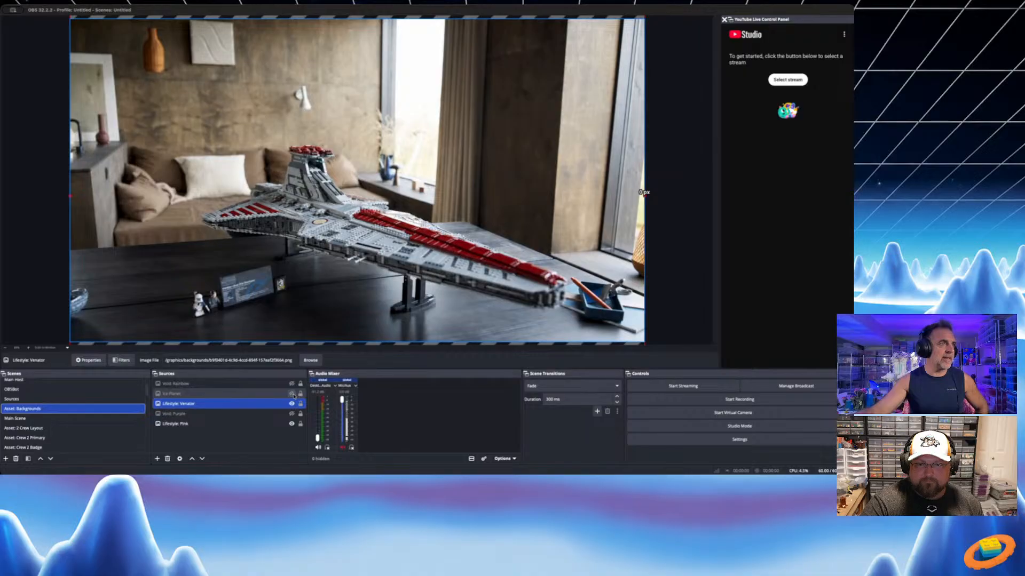
click(71, 419)
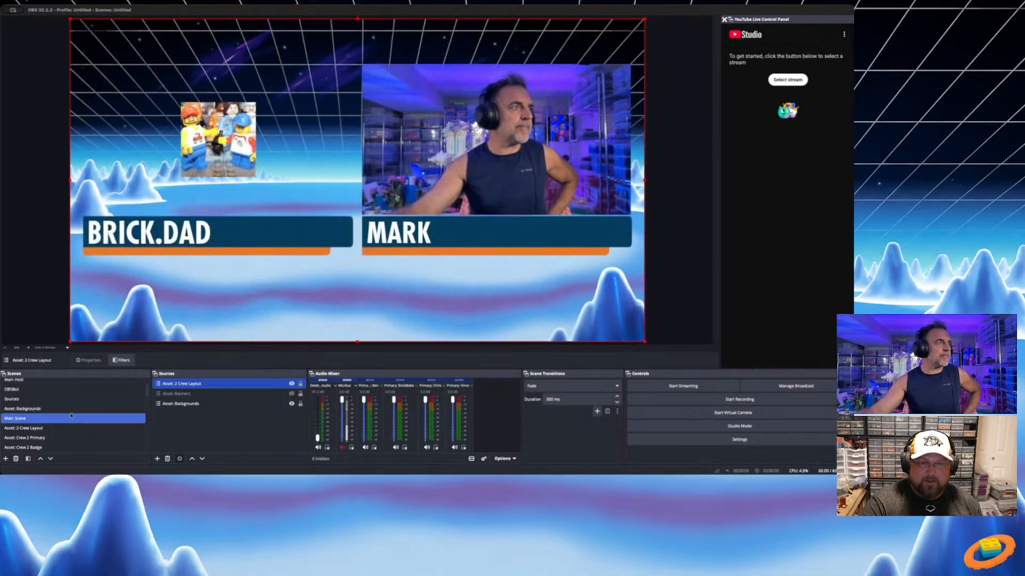
In Asset: Backgrounds, hide Ice Planet and Lifestyle: Venator, show Void: Purple and Void: Rainbow, and return to Main Scene
click(73, 410)
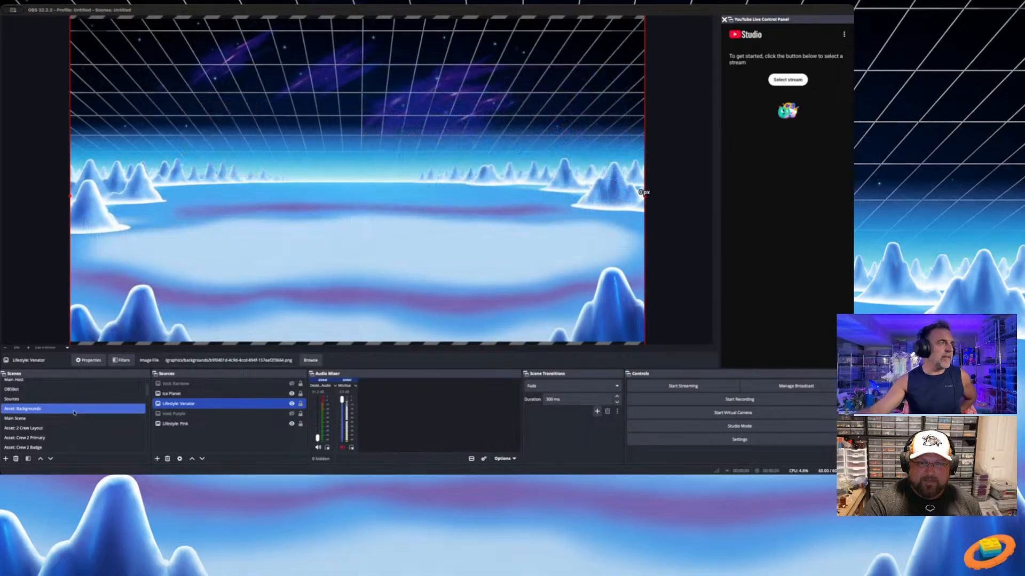
click(291, 393)
click(291, 404)
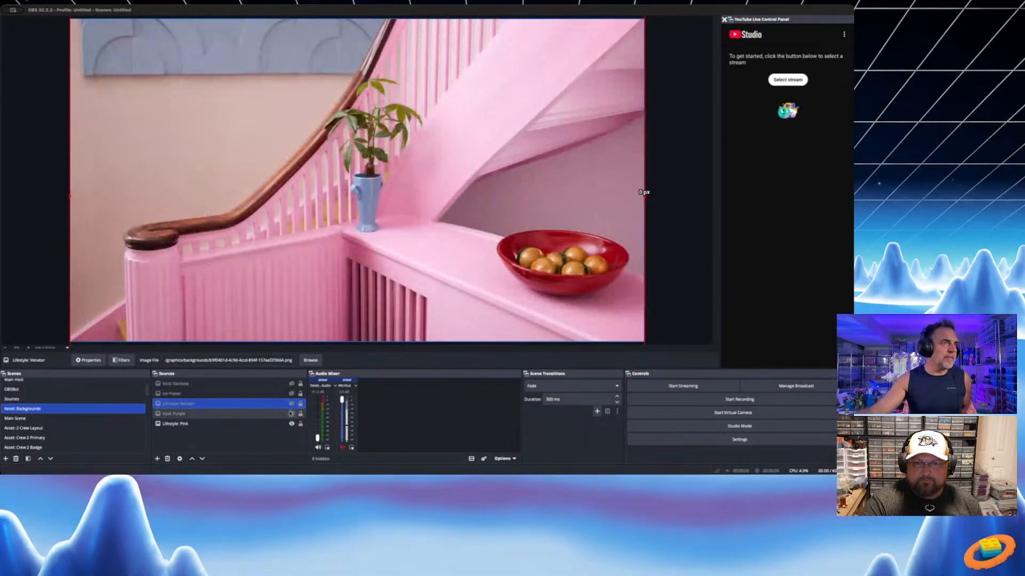
click(292, 414)
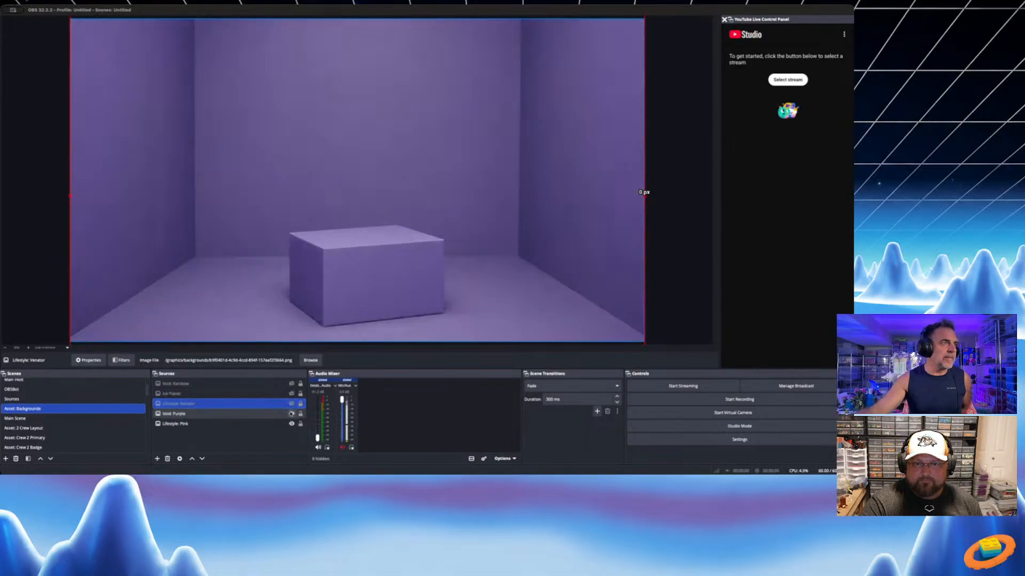
click(291, 384)
click(72, 418)
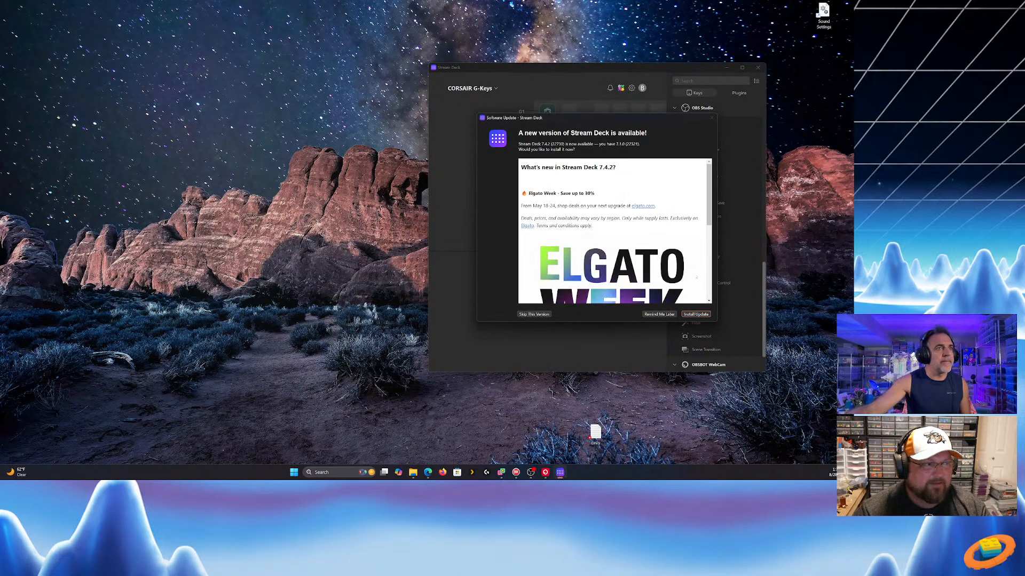
In the Stream Deck app, postpone the software update and display the Stream Deck + XL device
click(656, 314)
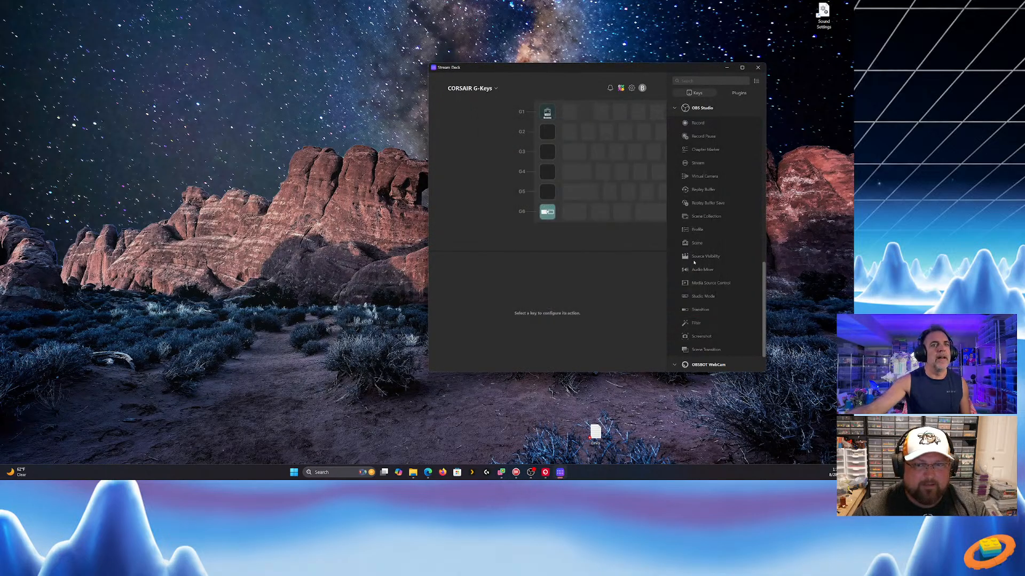
click(471, 88)
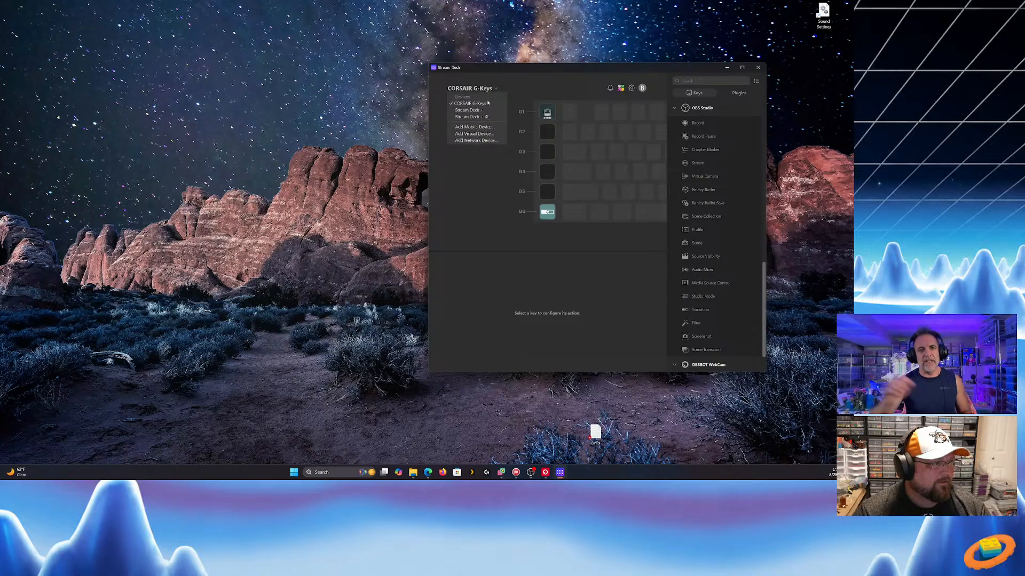
click(472, 117)
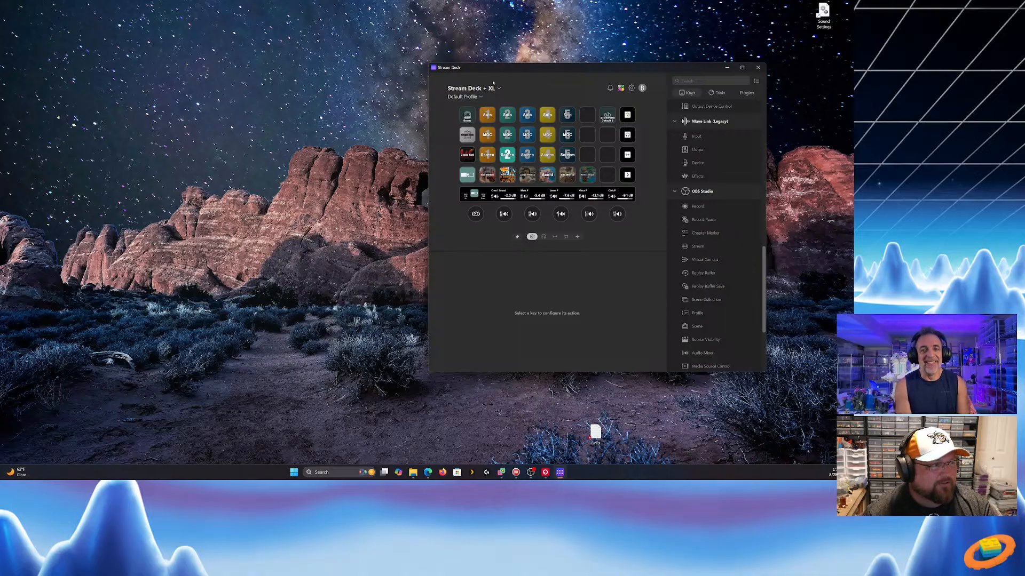
Look at the CORSAIR G-Keys layout and return to the Stream Deck + XL device
click(495, 90)
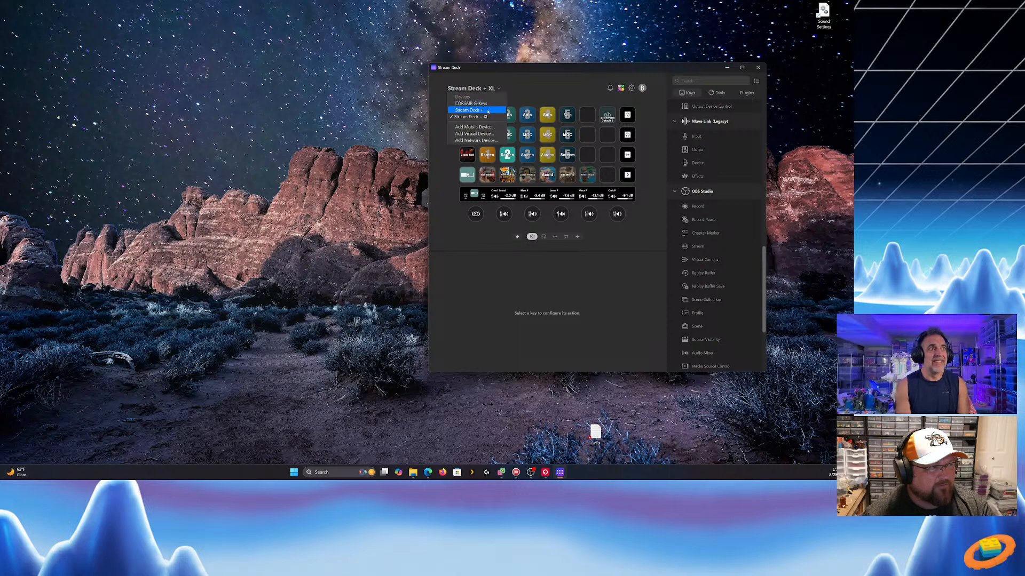
click(484, 103)
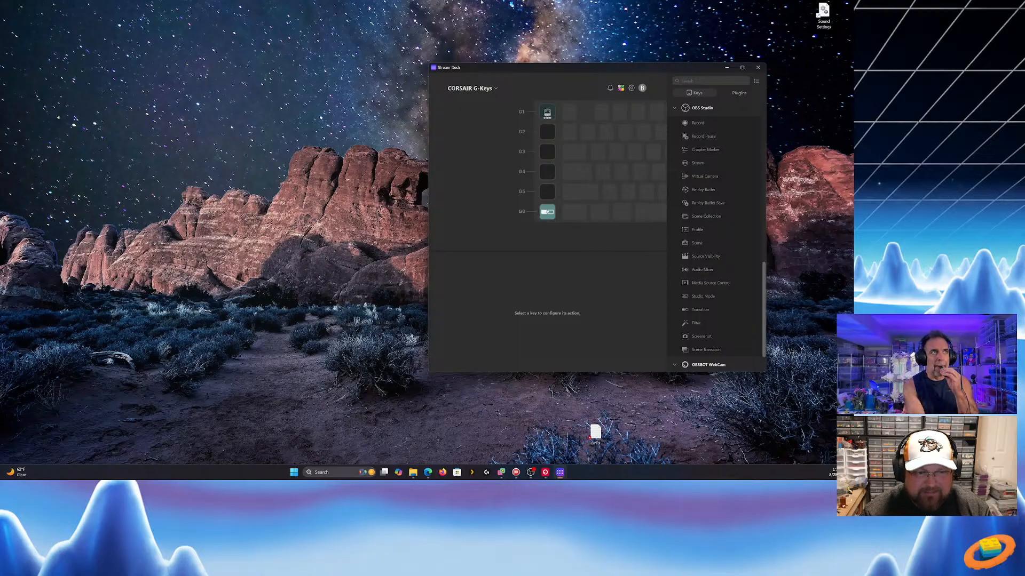
click(472, 89)
click(485, 116)
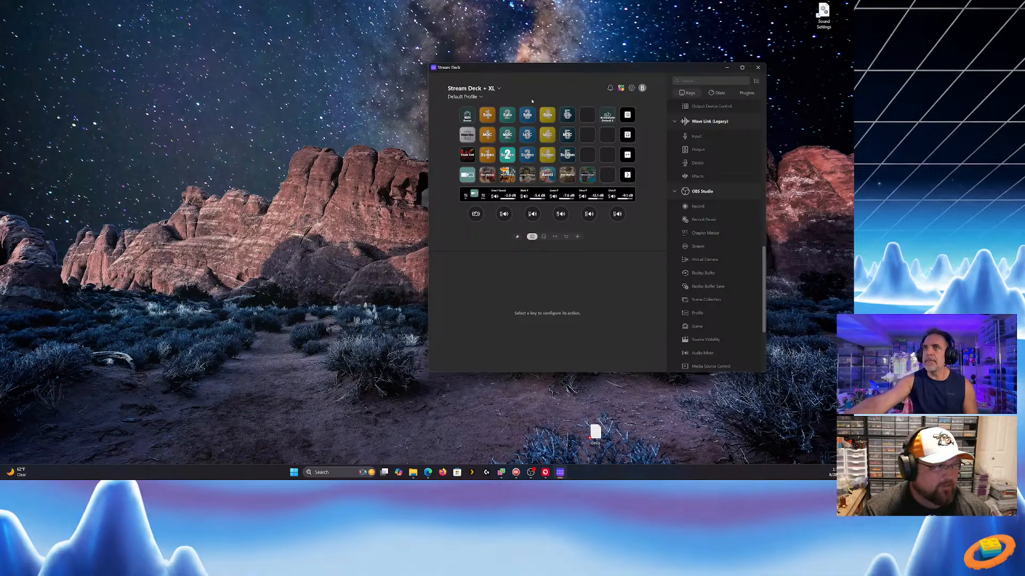
Open the Main Scene key's settings and enlarge the Stream Deck window to fill most of the desktop
click(466, 117)
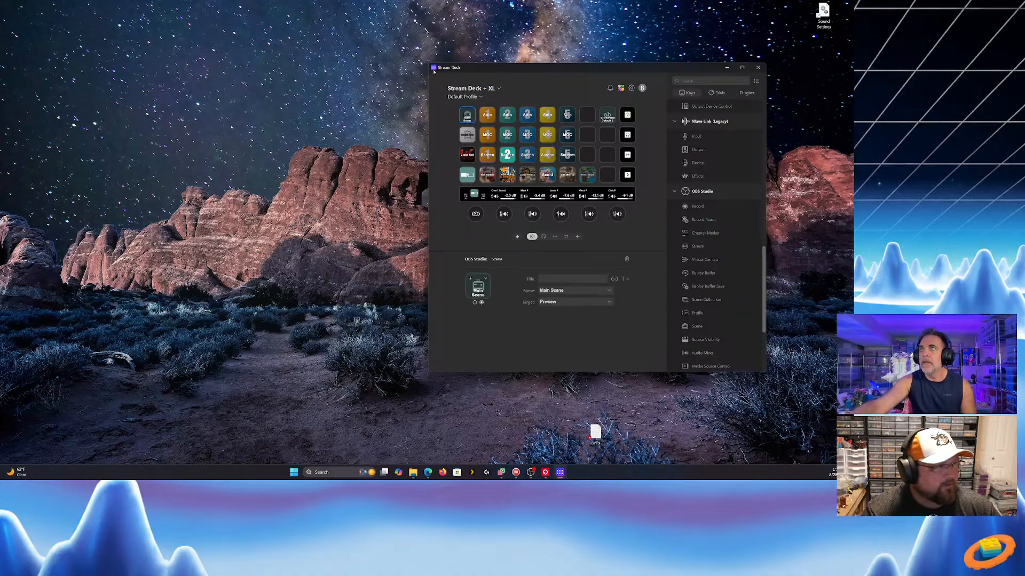
drag(428, 62, 305, 6)
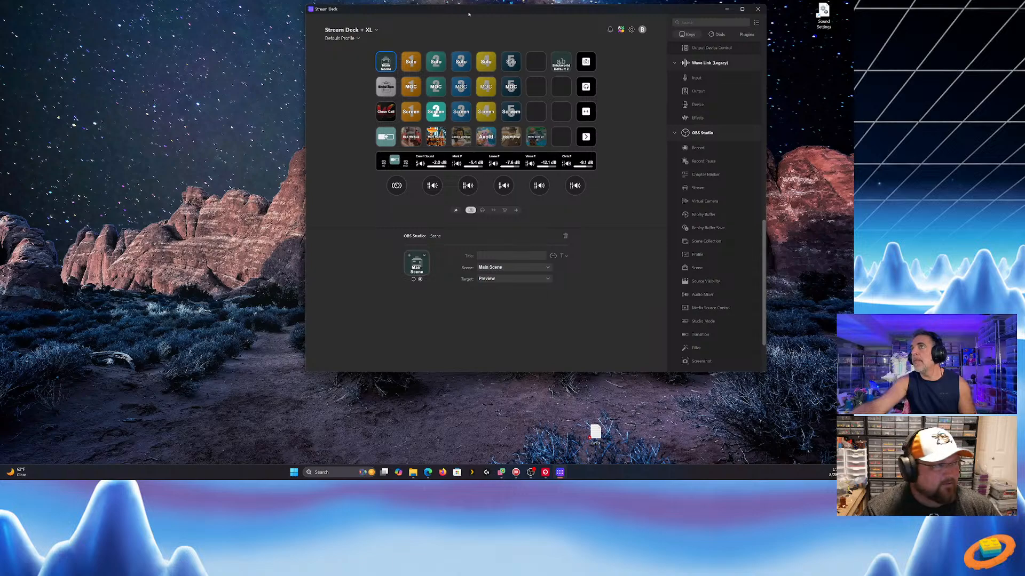
drag(474, 18, 391, 92)
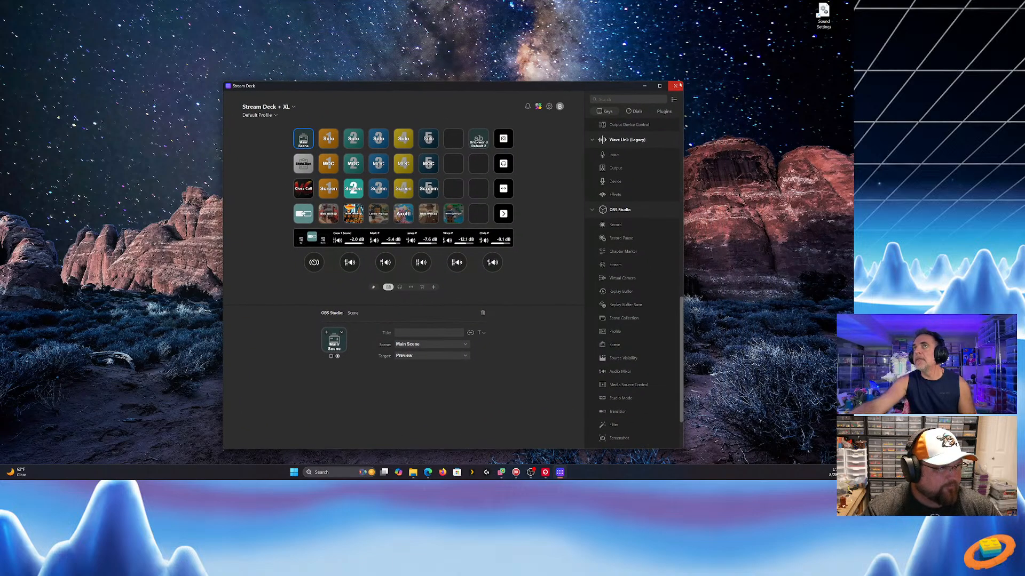
drag(683, 81, 832, 27)
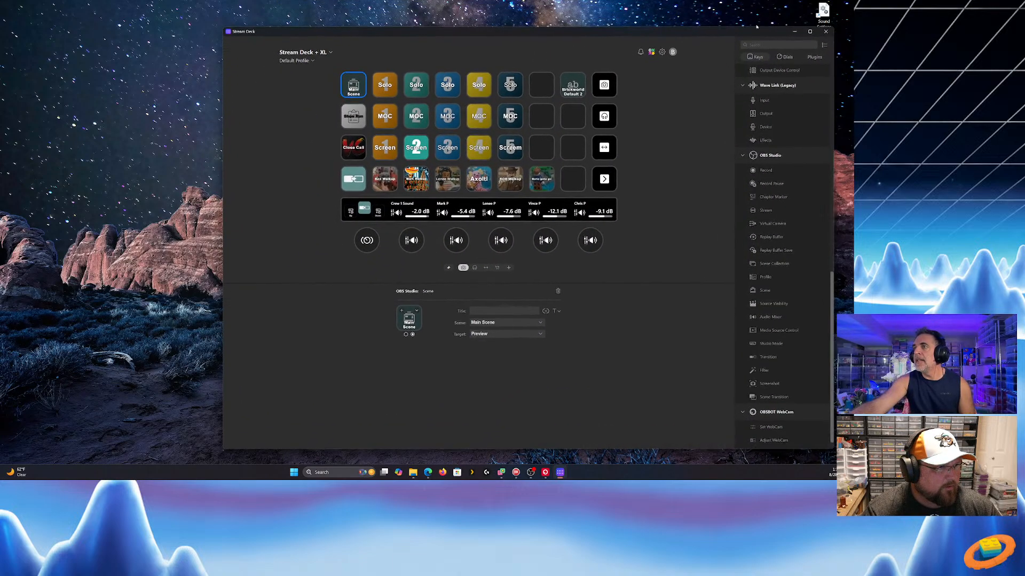
drag(715, 32, 670, 26)
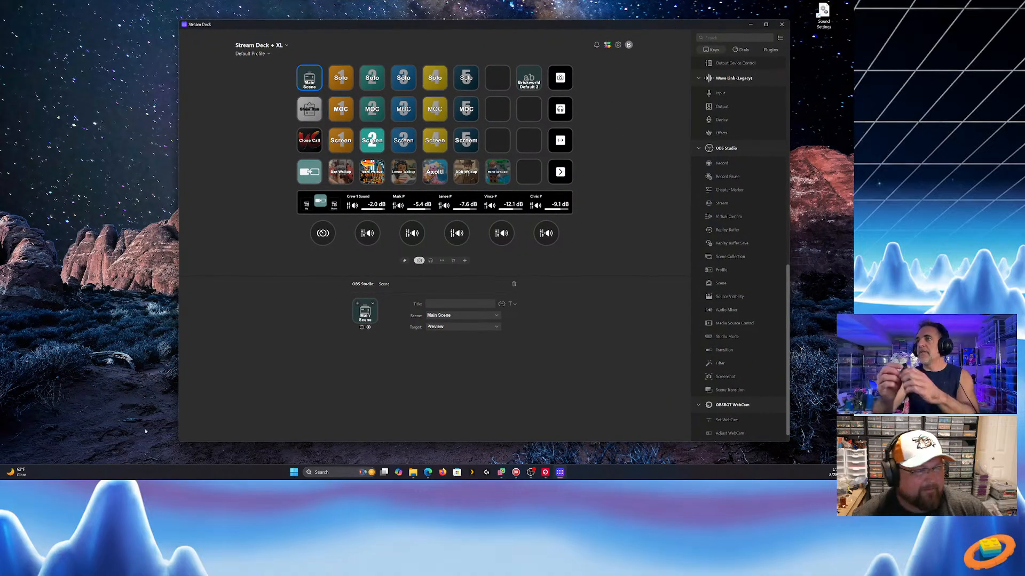
drag(179, 442, 57, 462)
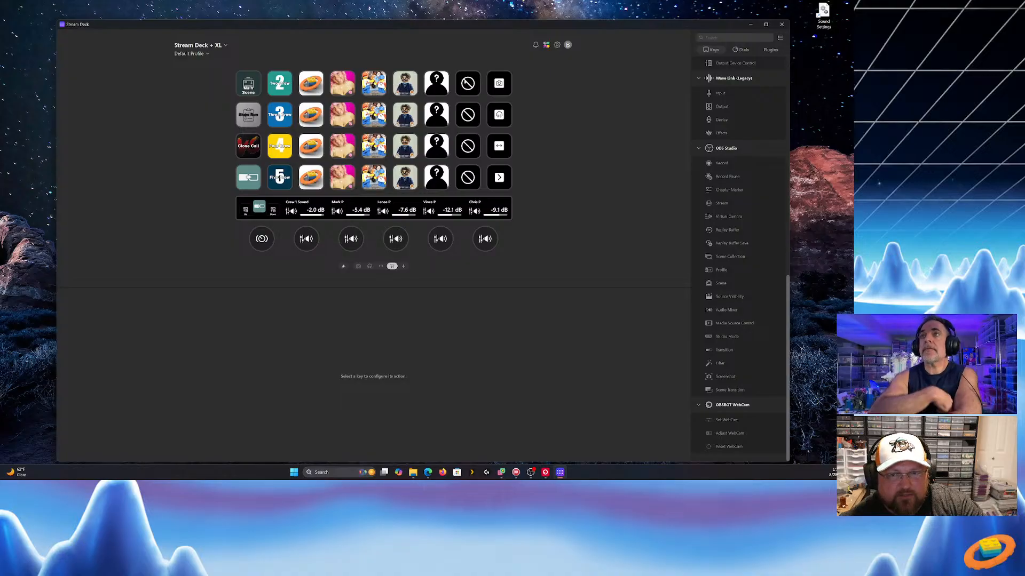
Open the orange planet key's Multi Action in the two-crew row and review its list of OBS source visibility actions
click(310, 83)
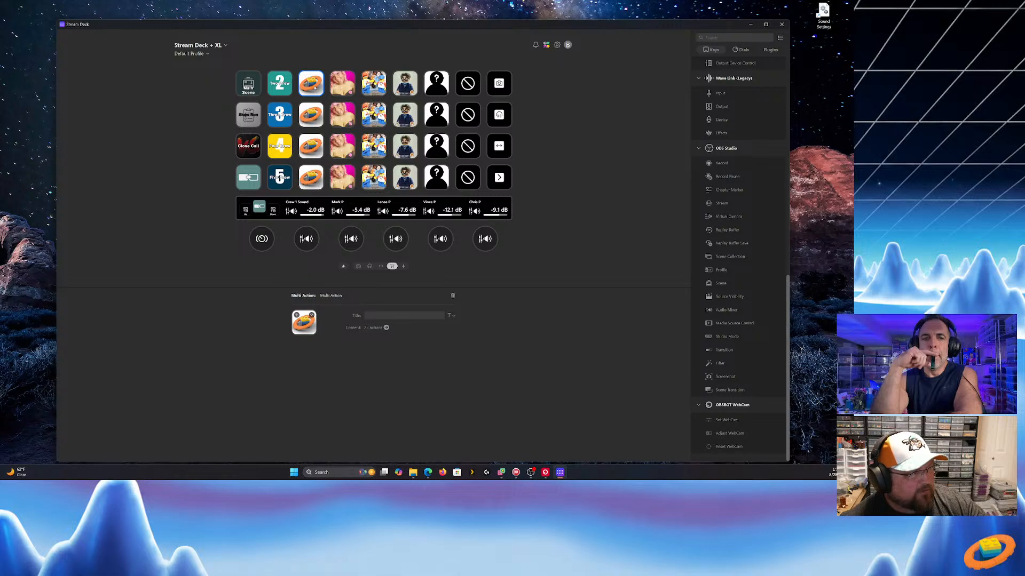
double_click(314, 87)
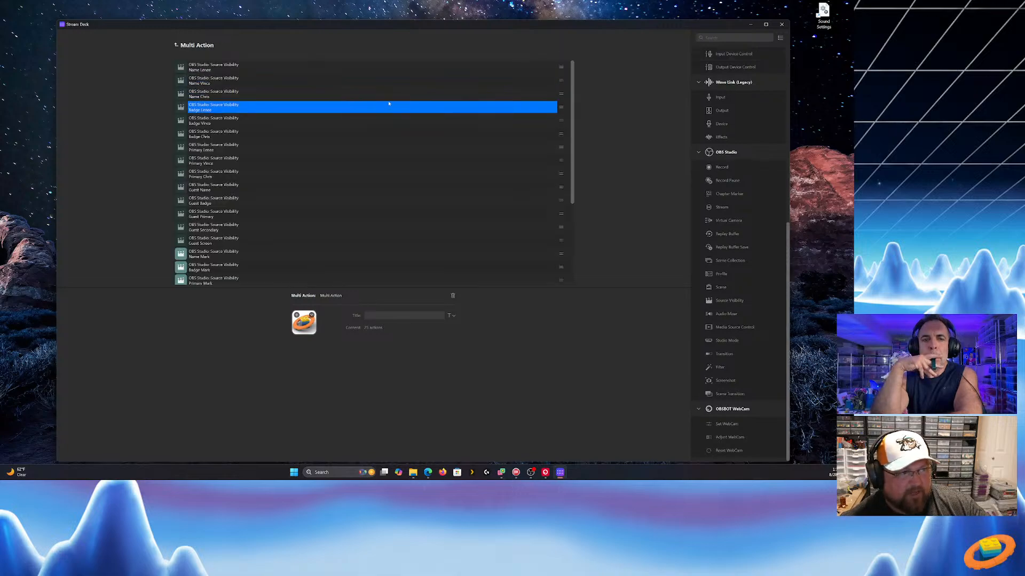
click(330, 72)
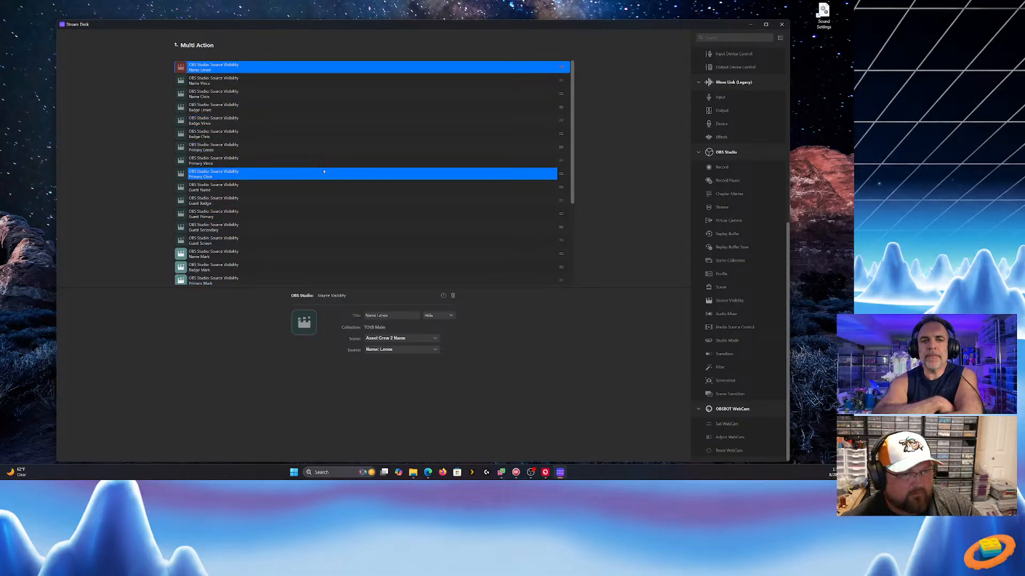
scroll(307, 256, down, 2)
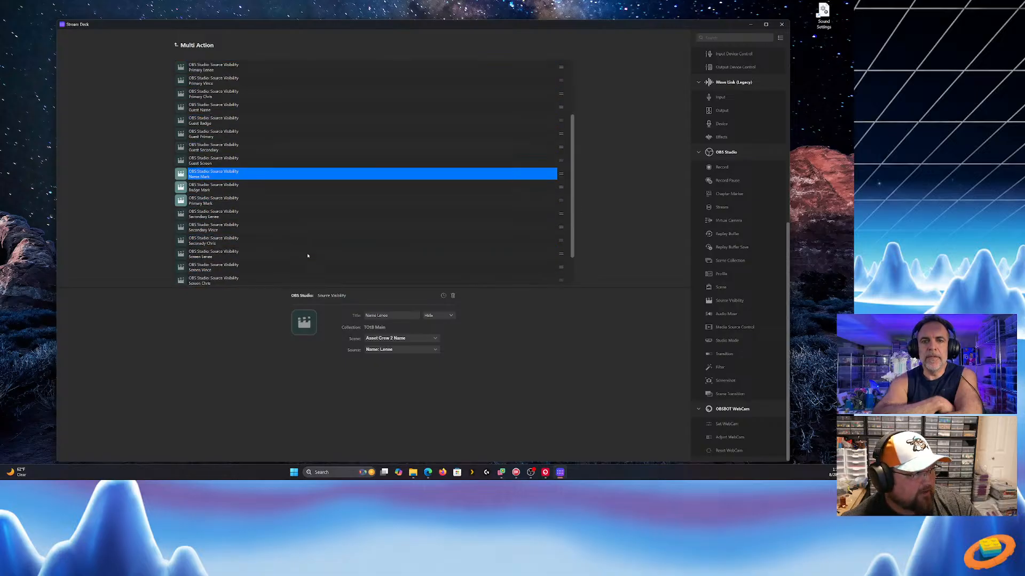
scroll(308, 255, down, 1)
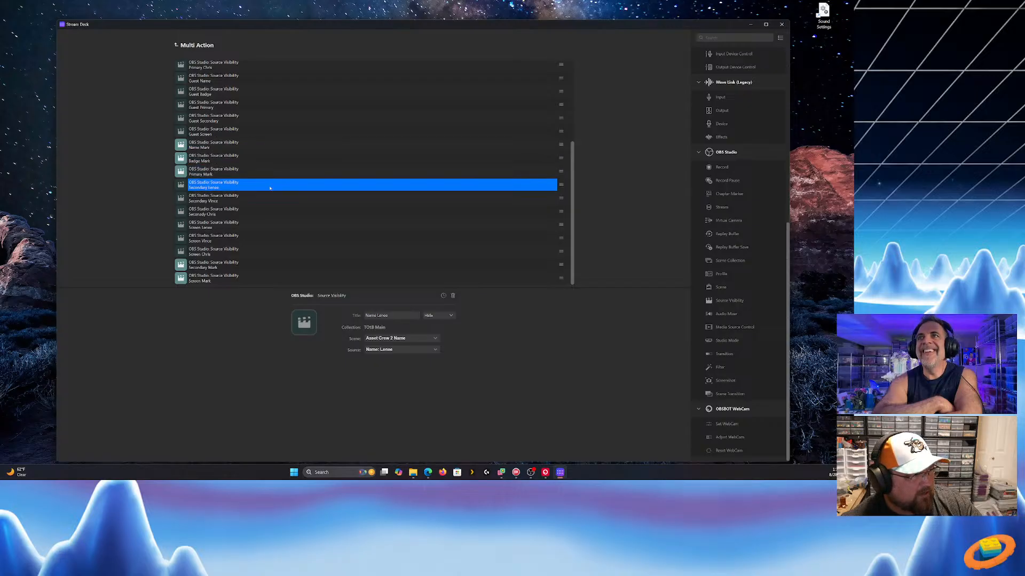
click(278, 284)
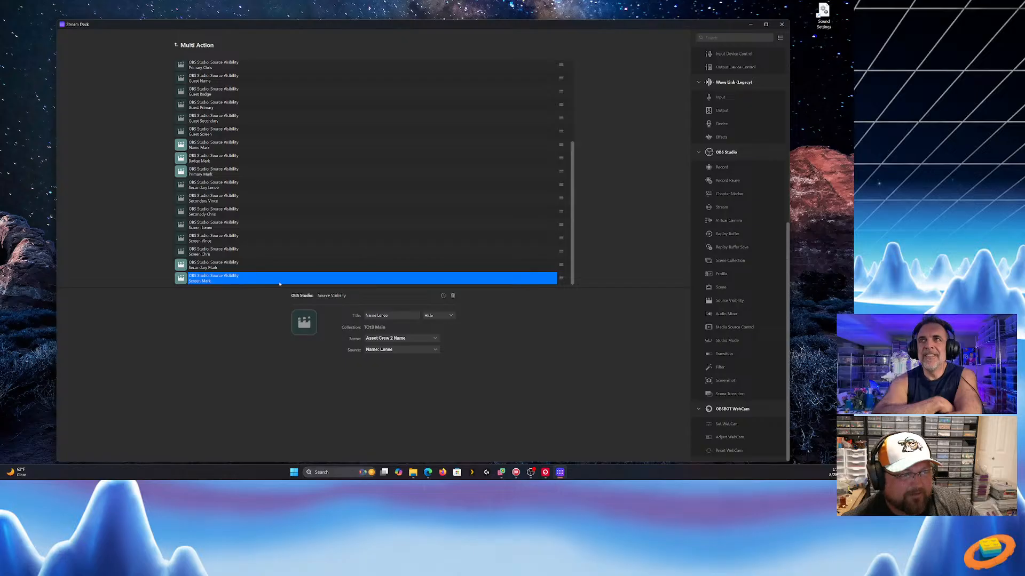
scroll(320, 186, up, 5)
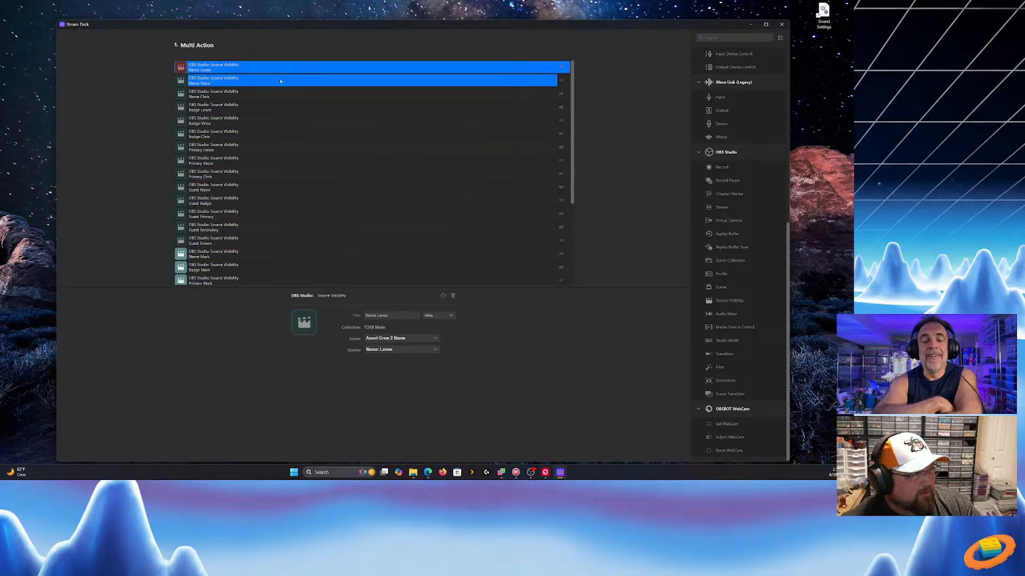
Examine the first action's custom delays and the scene and source settings of the following name and badge actions
click(443, 296)
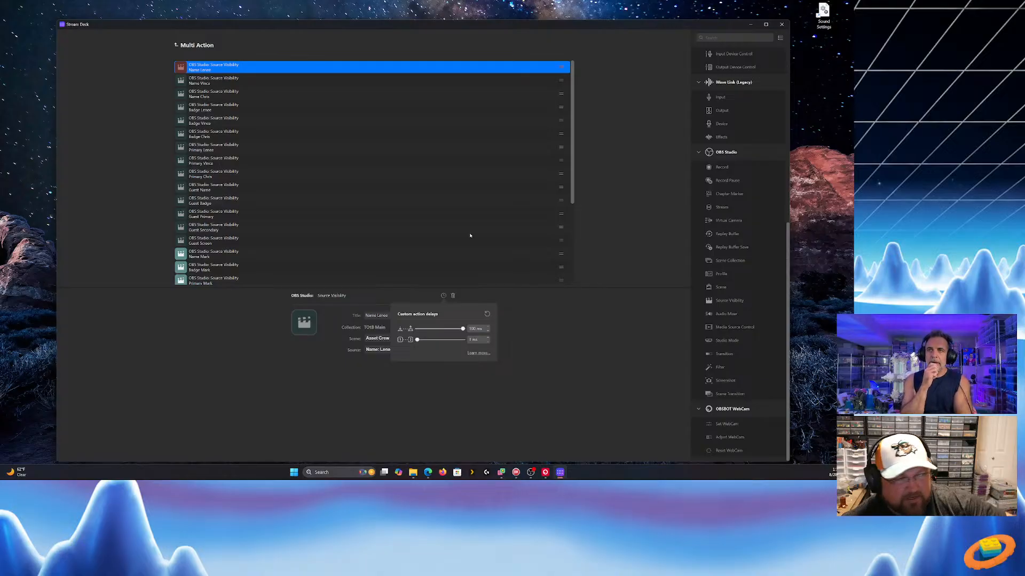
click(641, 356)
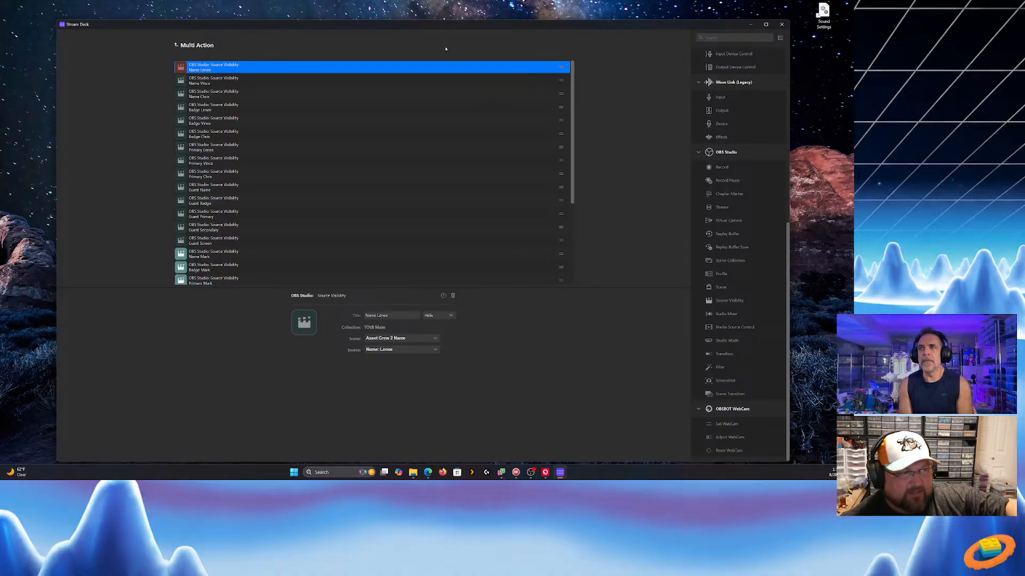
click(427, 81)
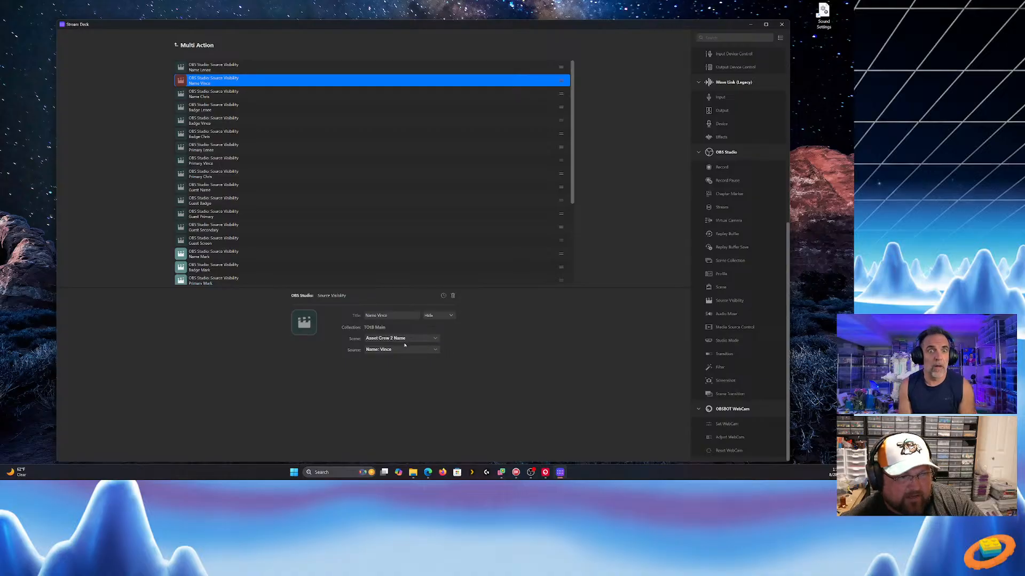
click(348, 94)
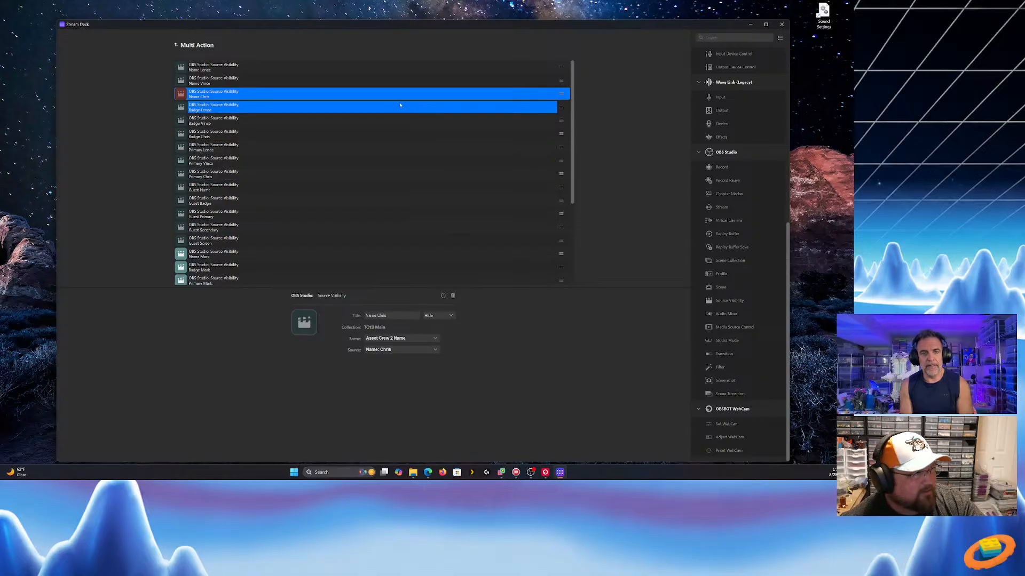
click(400, 106)
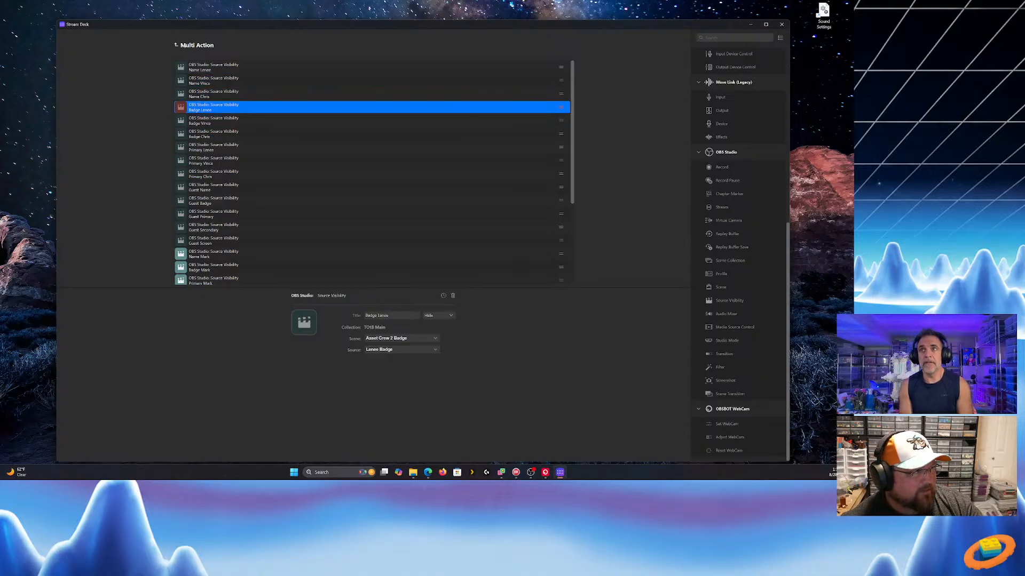
Leave the Multi Action and display the profile page holding the two- to five-crew host selection keys
click(181, 46)
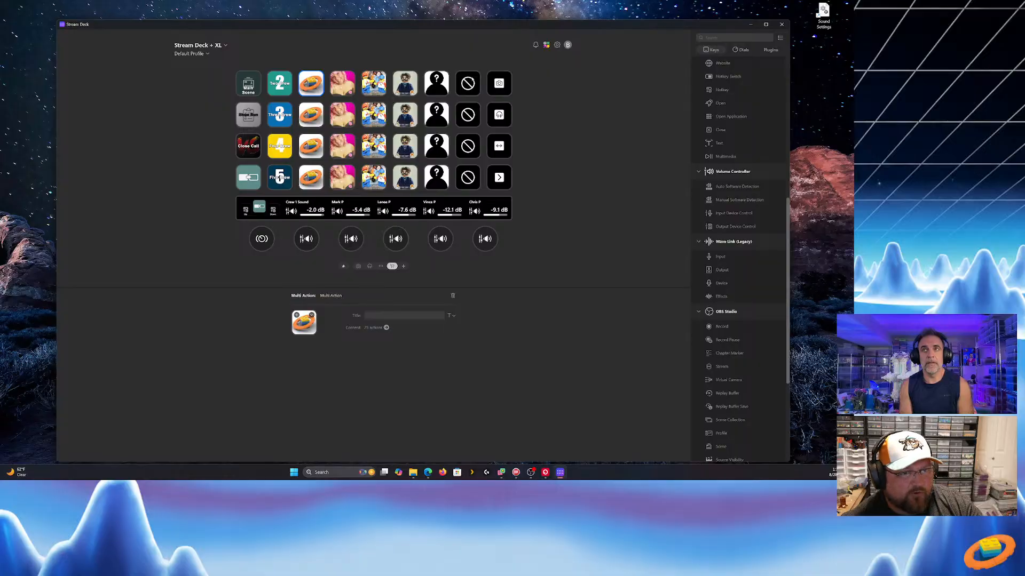
click(464, 78)
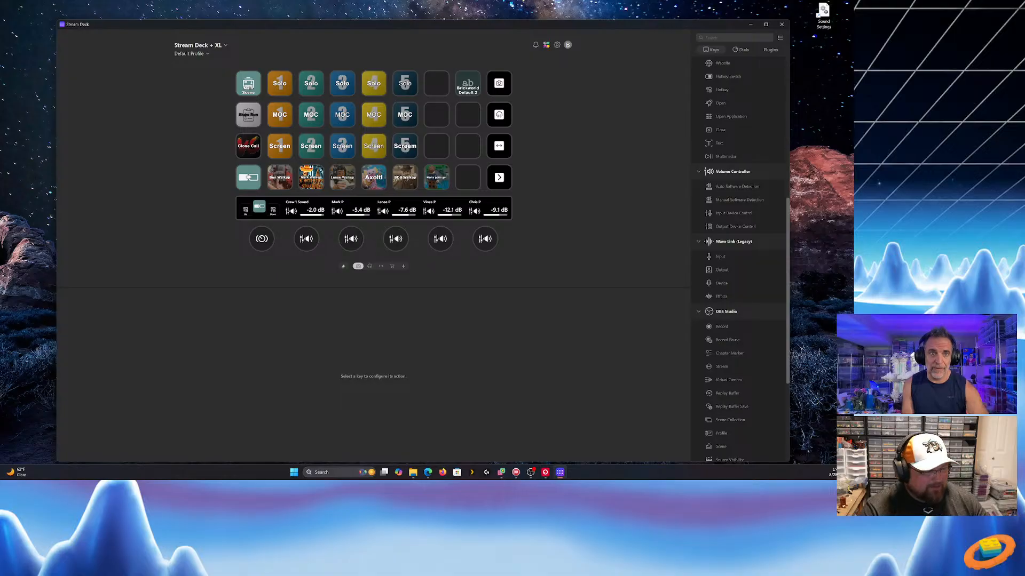
click(392, 267)
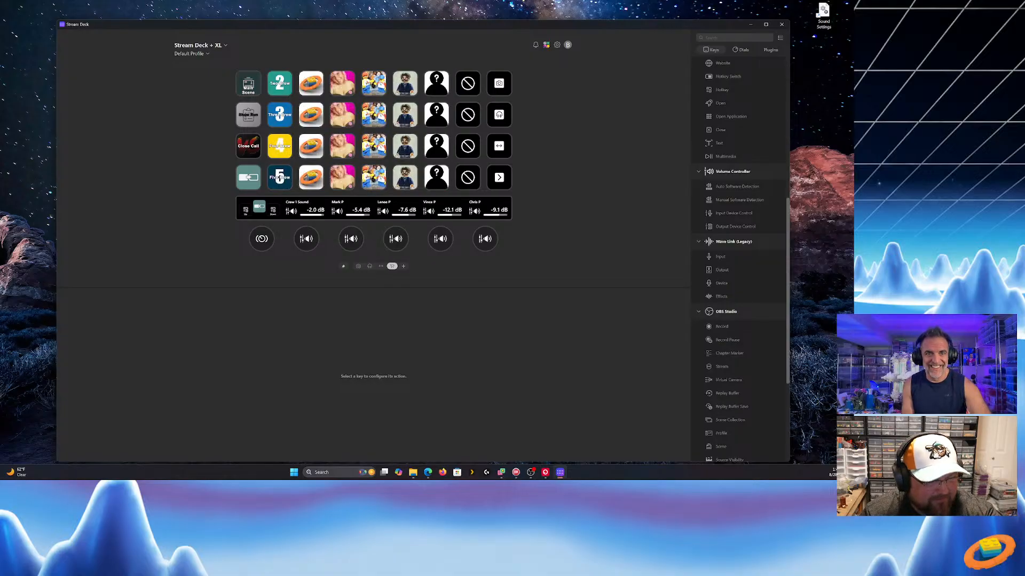